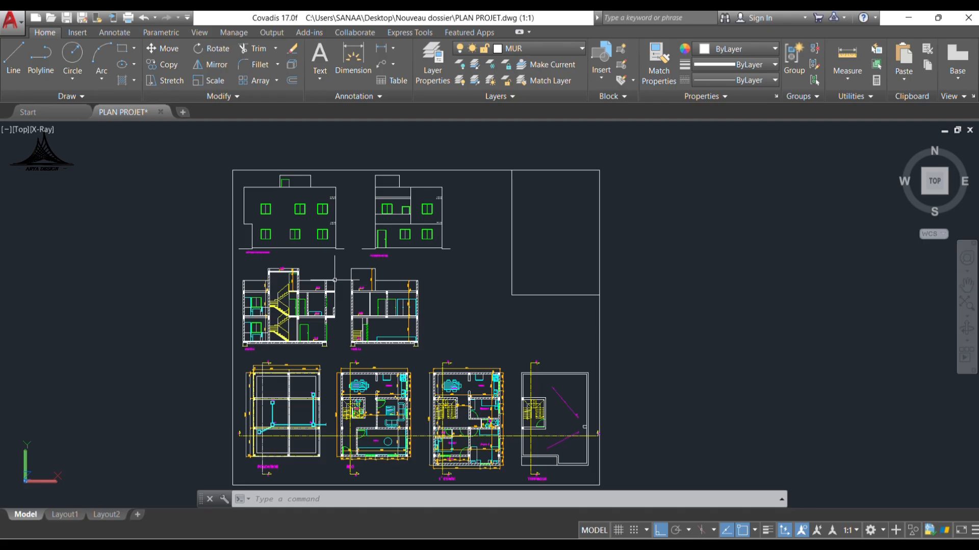
Step: Save a copy of the drawing under the file name PLAN PROJET 3D
left_click(21, 30)
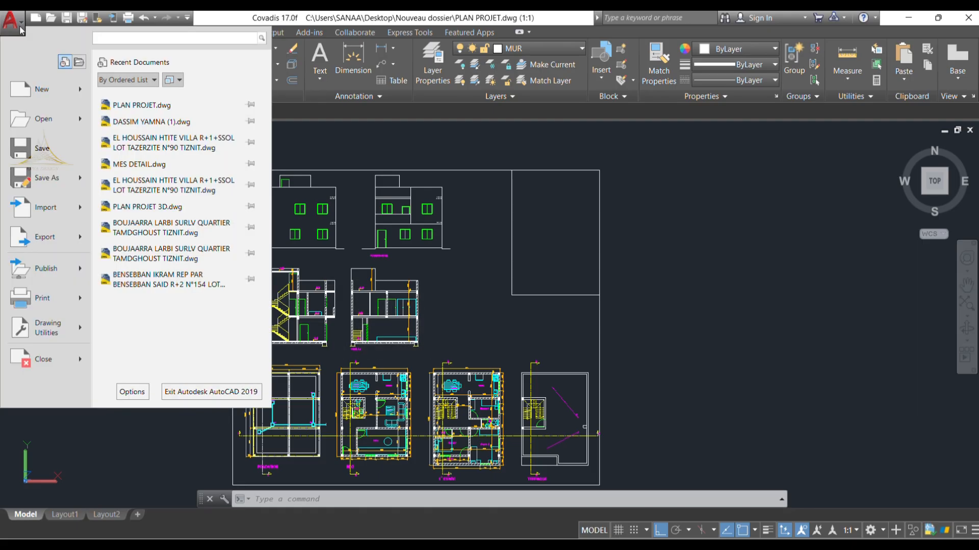
left_click(47, 178)
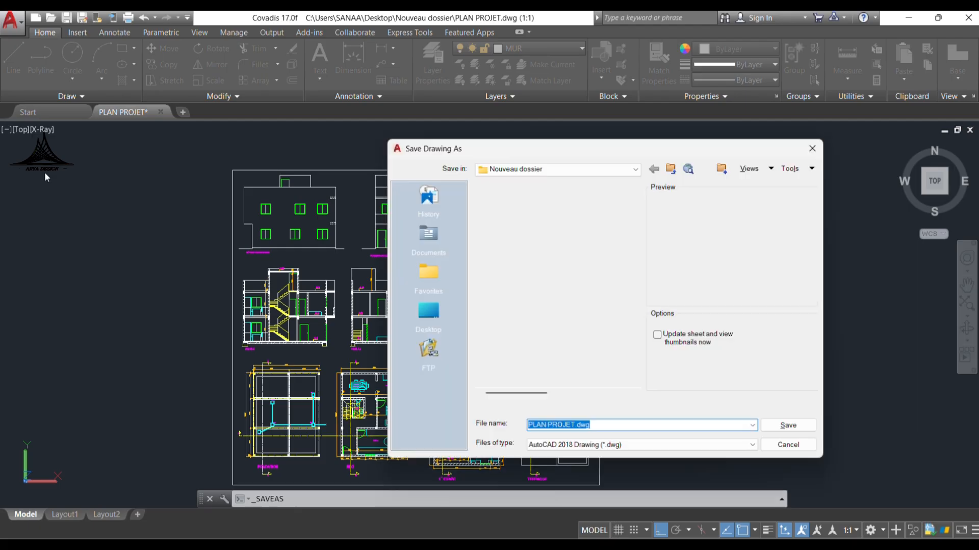
left_click(591, 427)
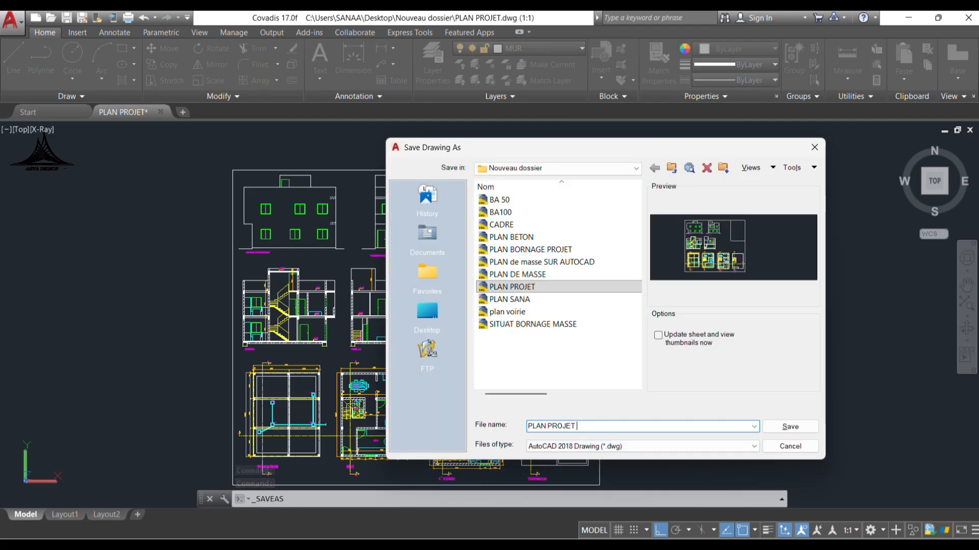
type("3D")
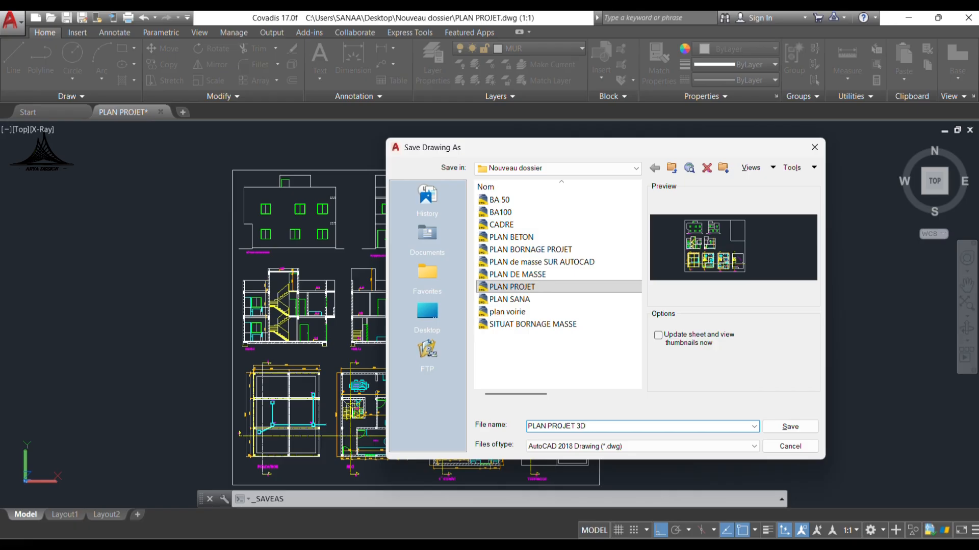
key("Return")
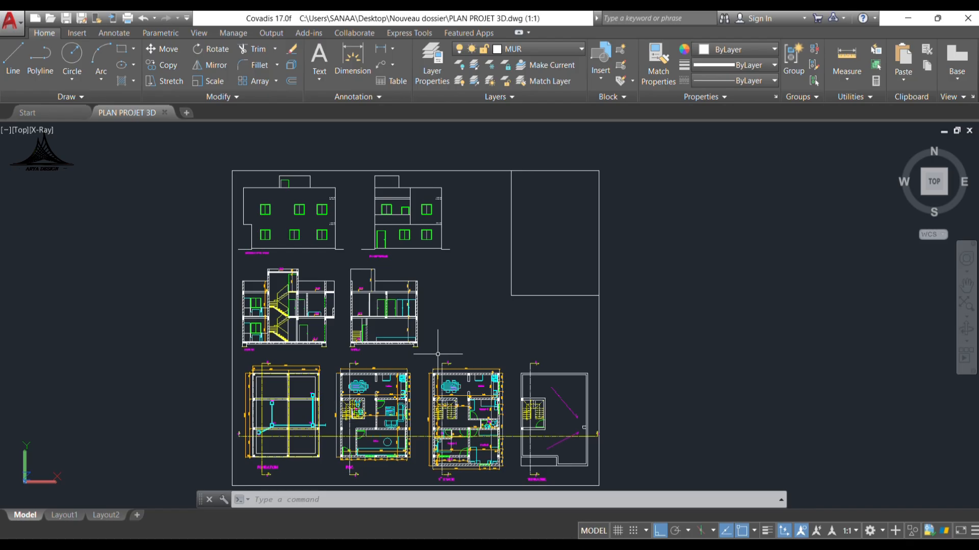
Step: Erase the two facade elevations together with the sheet frame and the empty title block rectangle
left_click(688, 268)
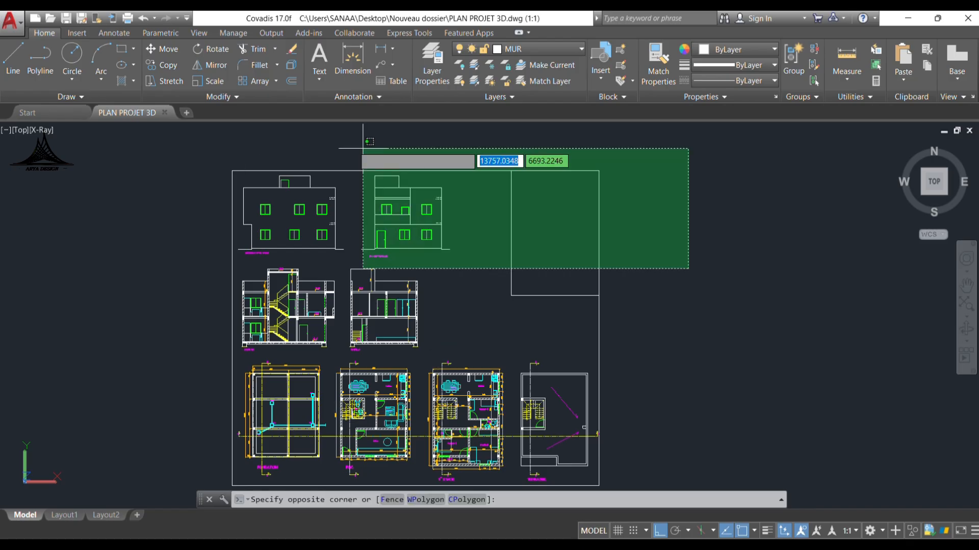
left_click(240, 129)
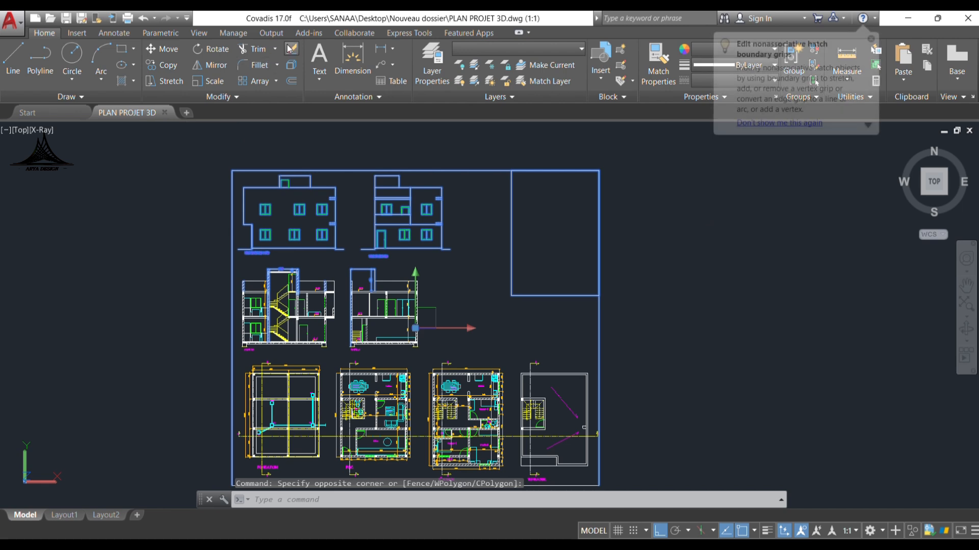
key("Delete")
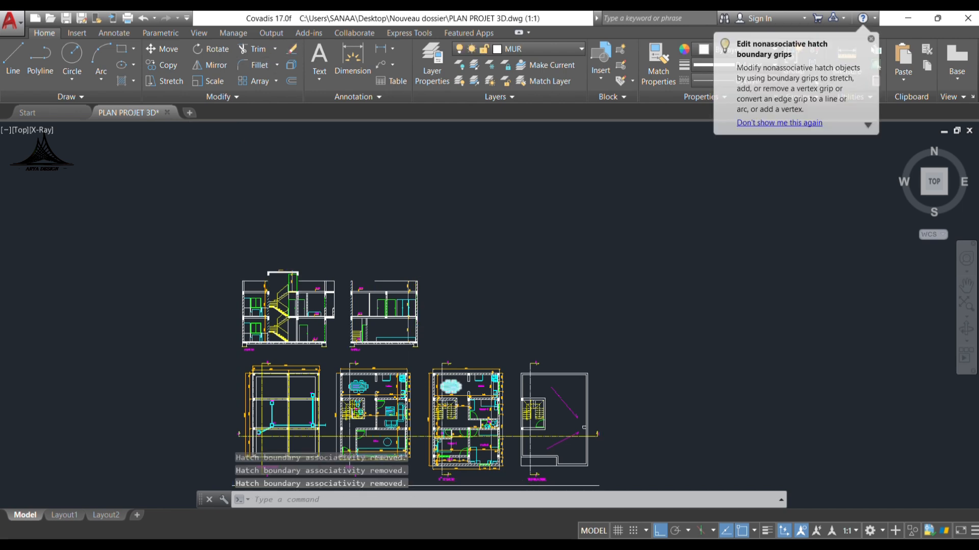
Step: Erase the two building section drawings above the floor plans
scroll(403, 373, "up", 3)
left_click(463, 335)
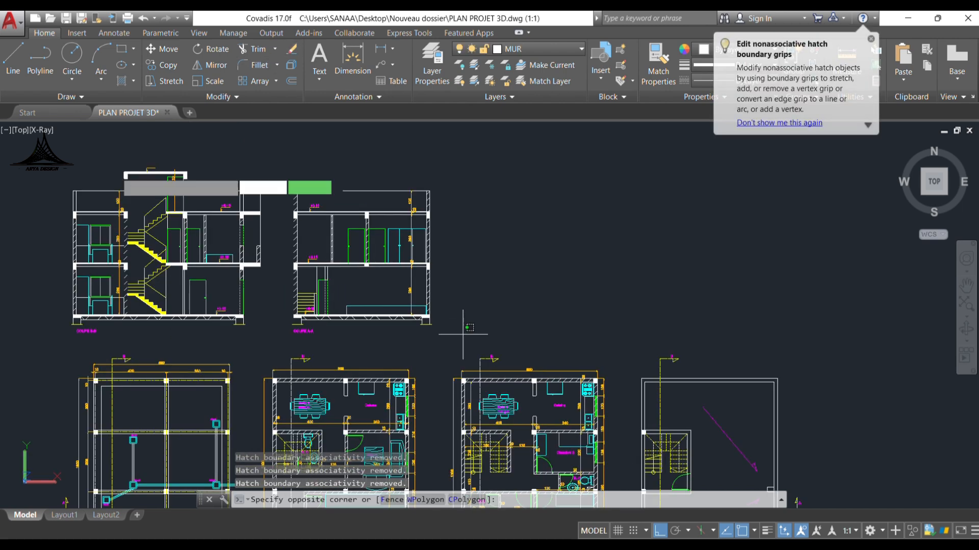
left_click(59, 135)
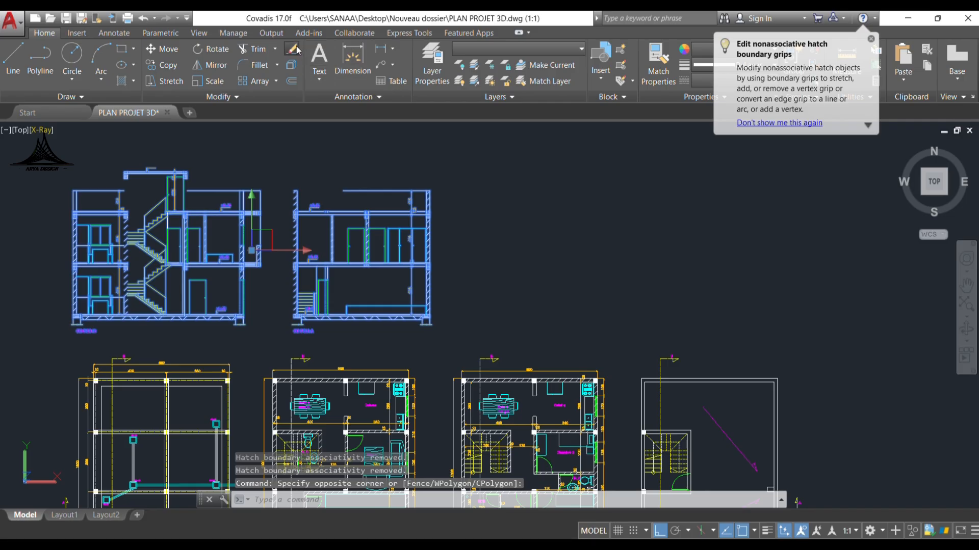
key("Delete")
Step: Erase the foundation plan together with the long horizontal section line and the leftover frame line below the plans
scroll(357, 153, "down", 2)
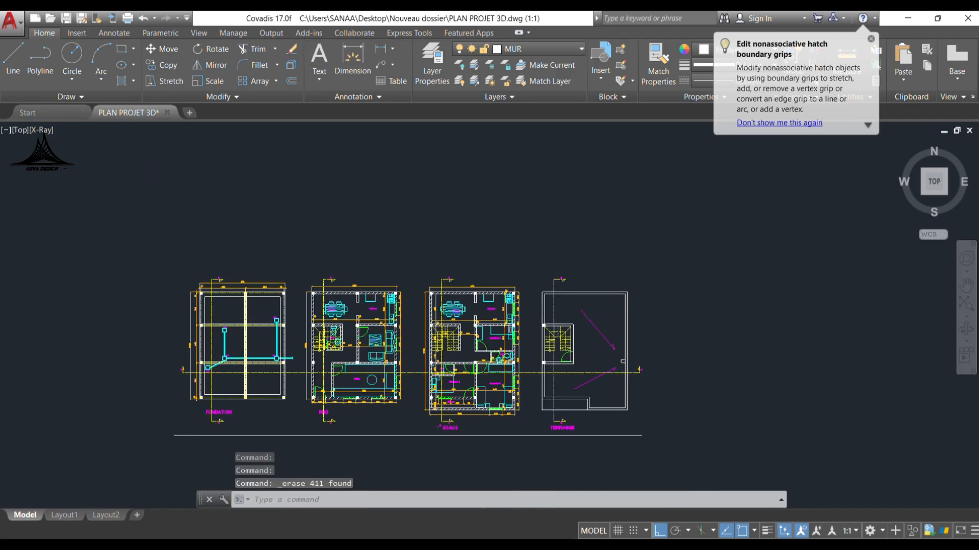
scroll(376, 146, "down", 2)
left_click(321, 340)
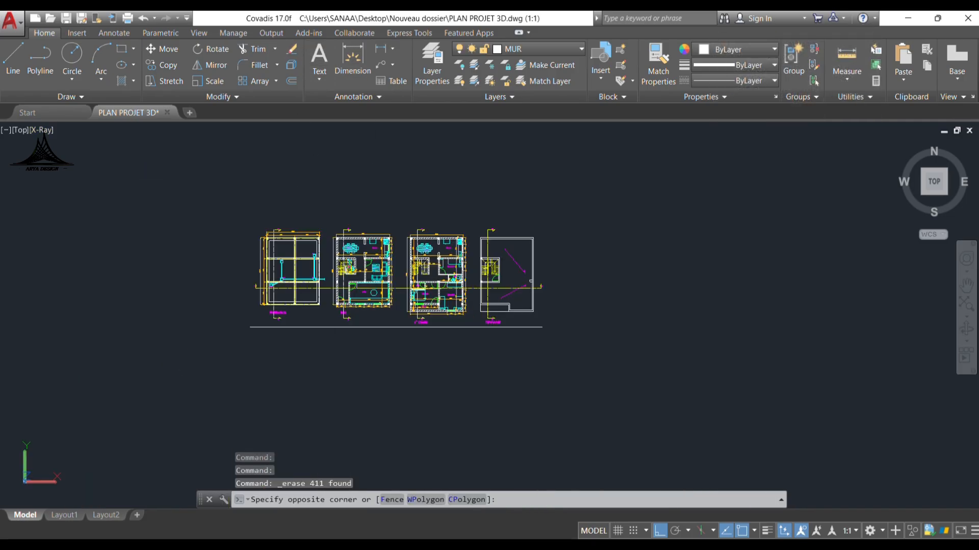
left_click(185, 143)
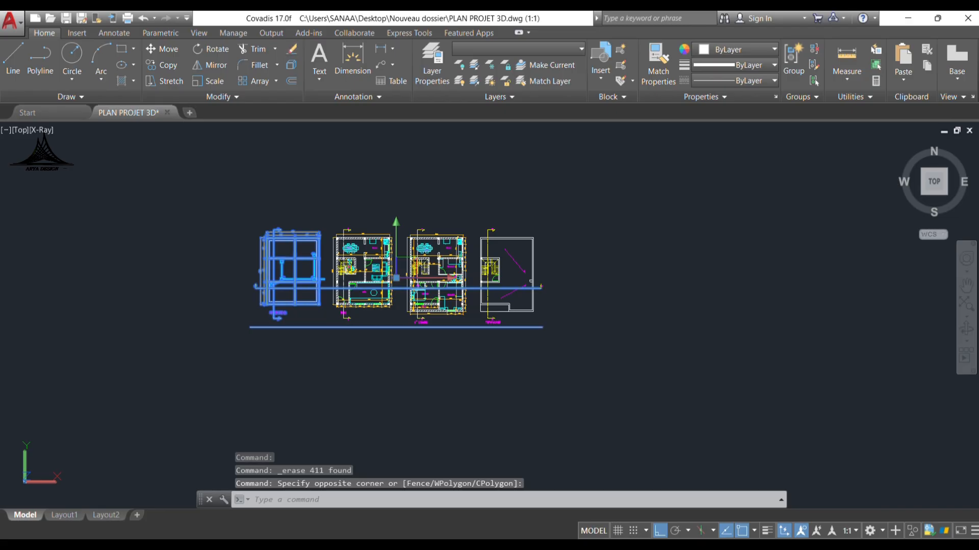
key("Delete")
Step: Erase the B section lines and markers on the TERRASSE and 1er ETAGE plans and the A marker beside the terrace
scroll(499, 283, "up", 2)
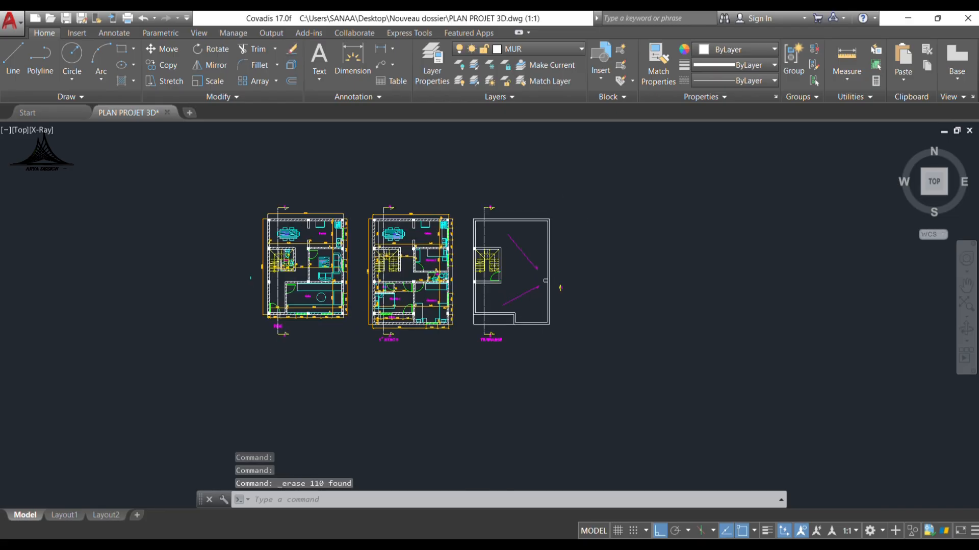
scroll(502, 372, "up", 2)
scroll(493, 319, "up", 3)
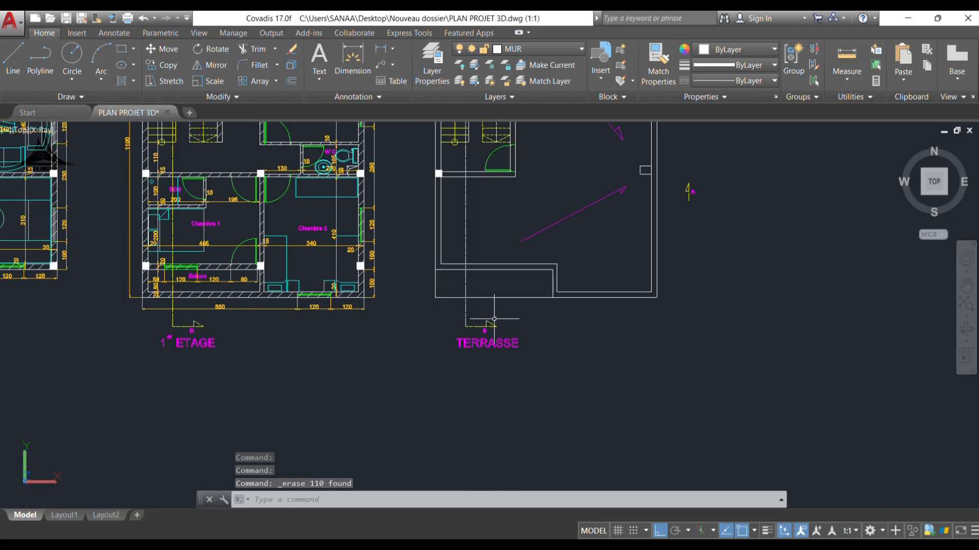
scroll(494, 319, "up", 3)
left_click(507, 349)
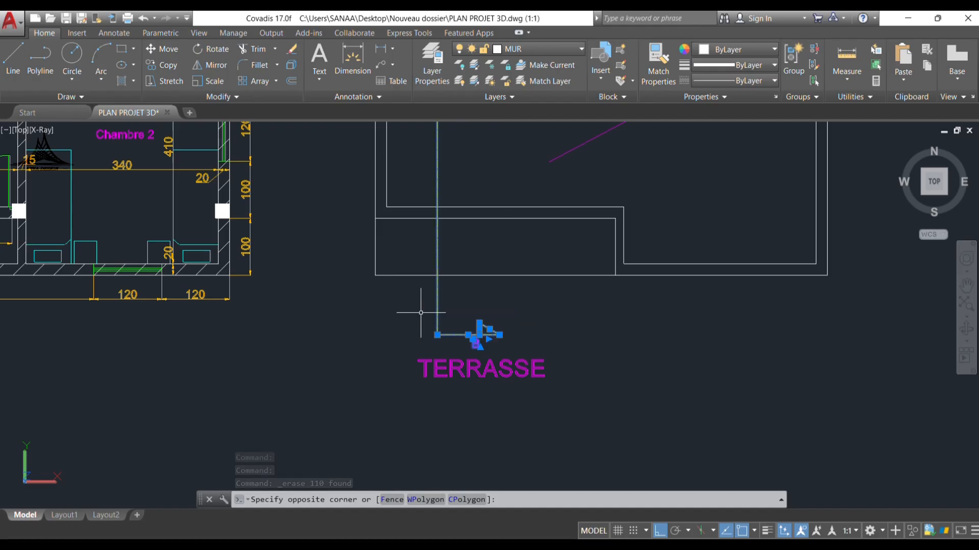
scroll(494, 392, "down", 4)
middle_click_drag(686, 268, 682, 346)
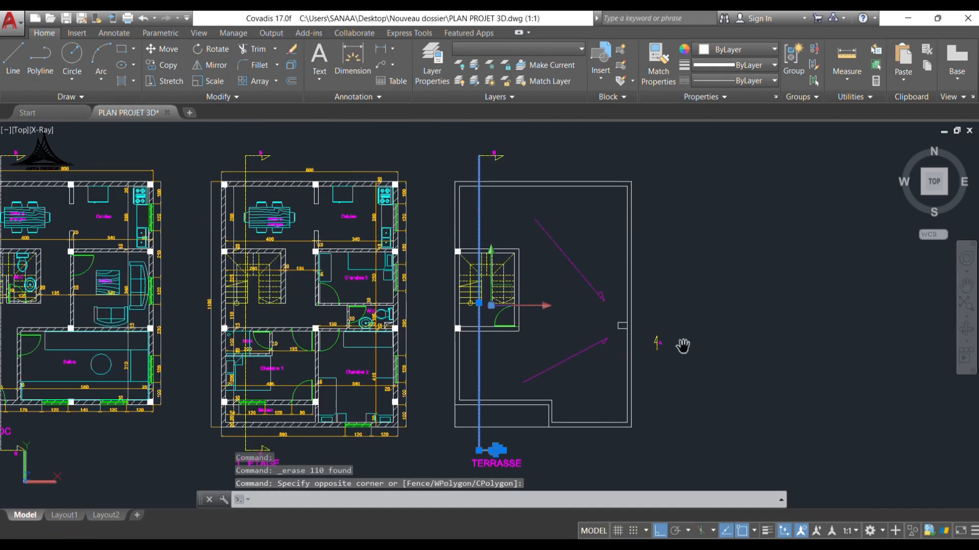
left_click(656, 364)
left_click(657, 303)
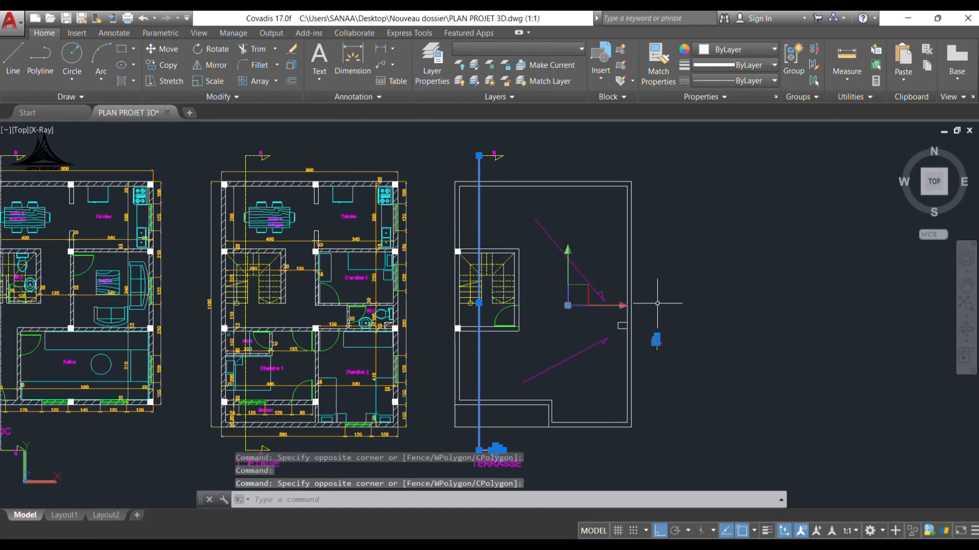
left_click(694, 369)
left_click(632, 273)
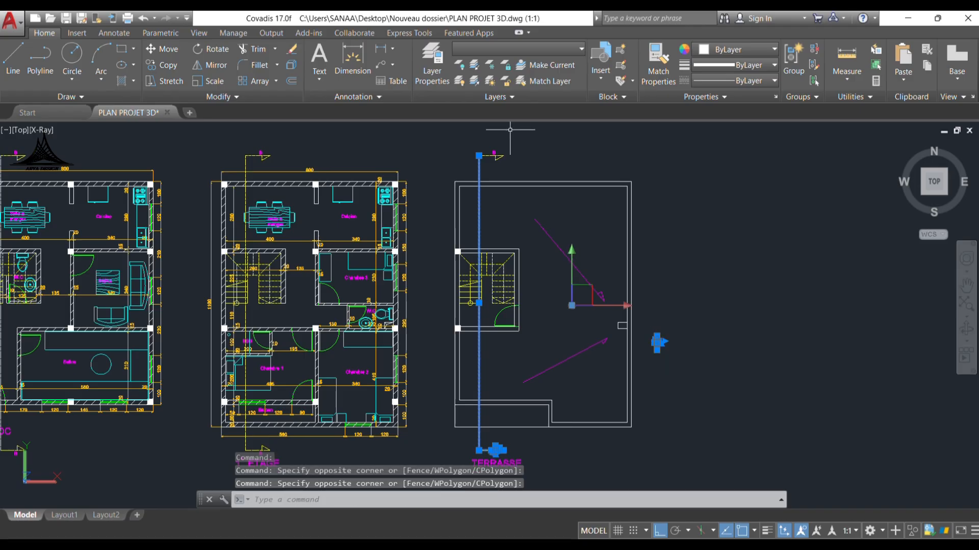
left_click(510, 129)
left_click(207, 162)
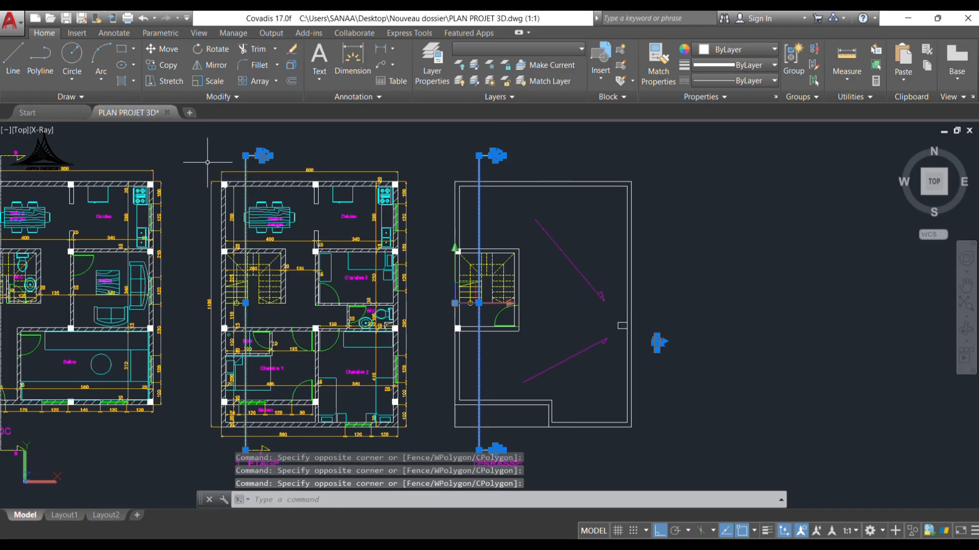
left_click(292, 49)
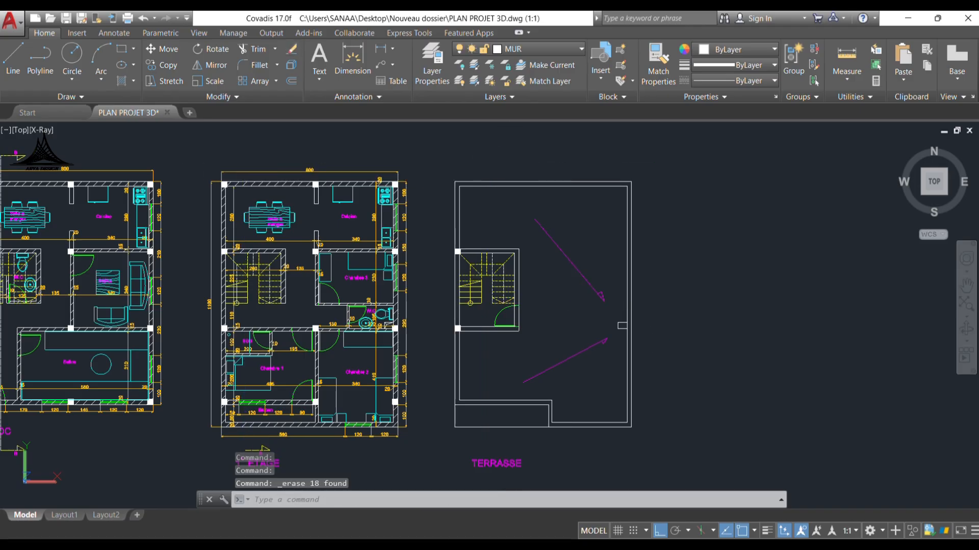
Step: Erase the B section line with its end markers and the stray A marker at the RDC plan
middle_click_drag(251, 291, 618, 259)
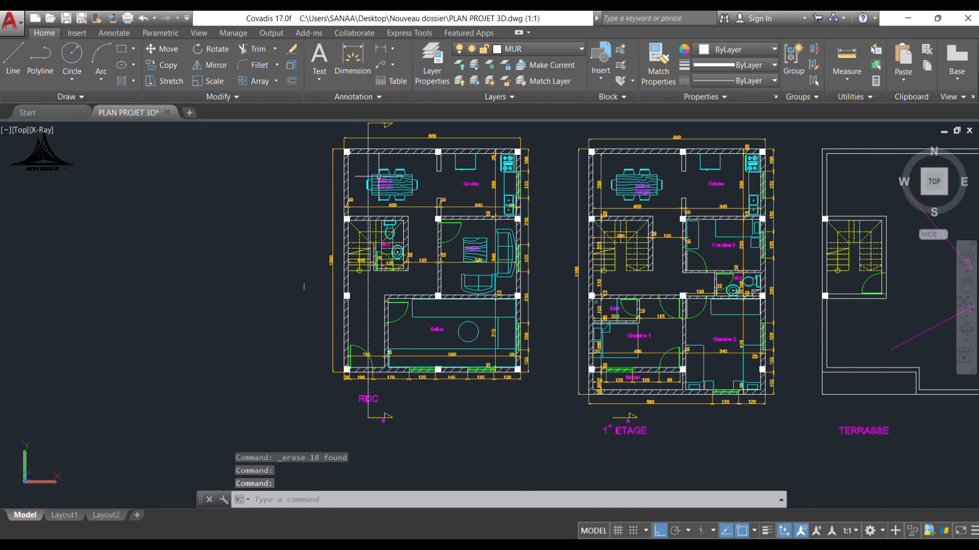
middle_click_drag(304, 286, 280, 321)
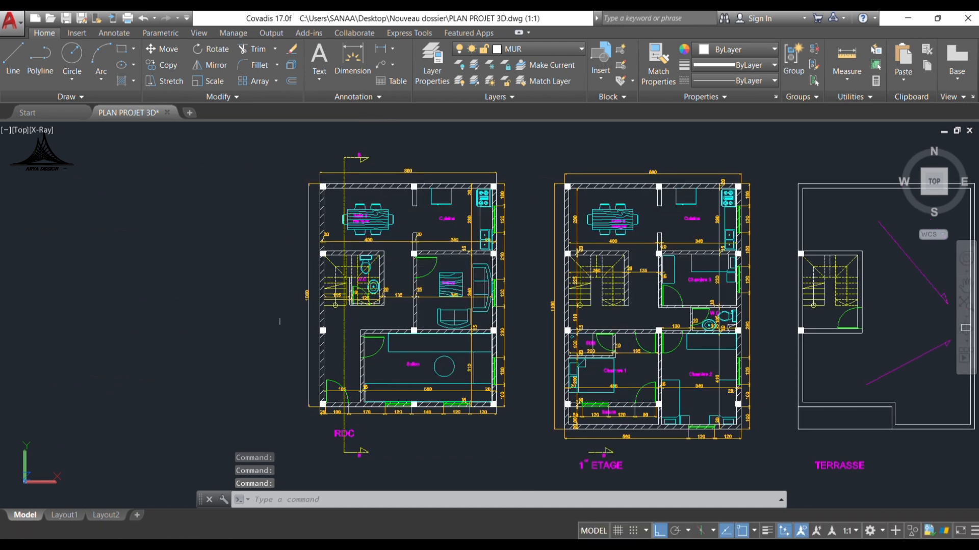
left_click(376, 160)
left_click(306, 139)
left_click(298, 348)
left_click(248, 278)
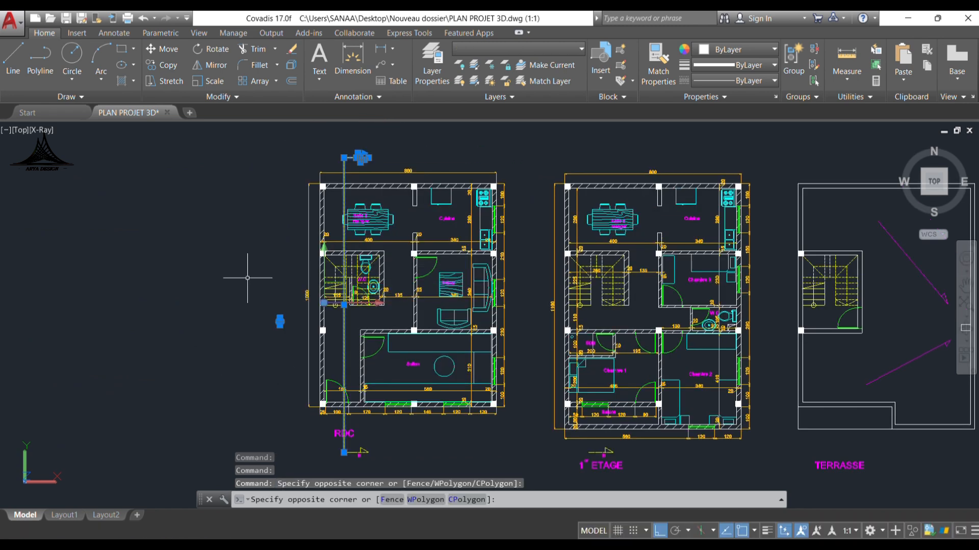
left_click(381, 461)
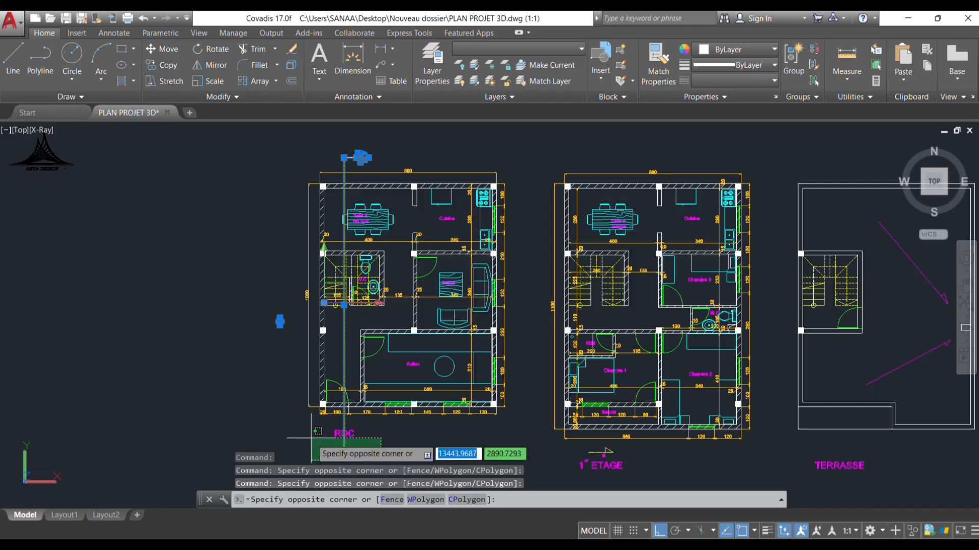
left_click(312, 438)
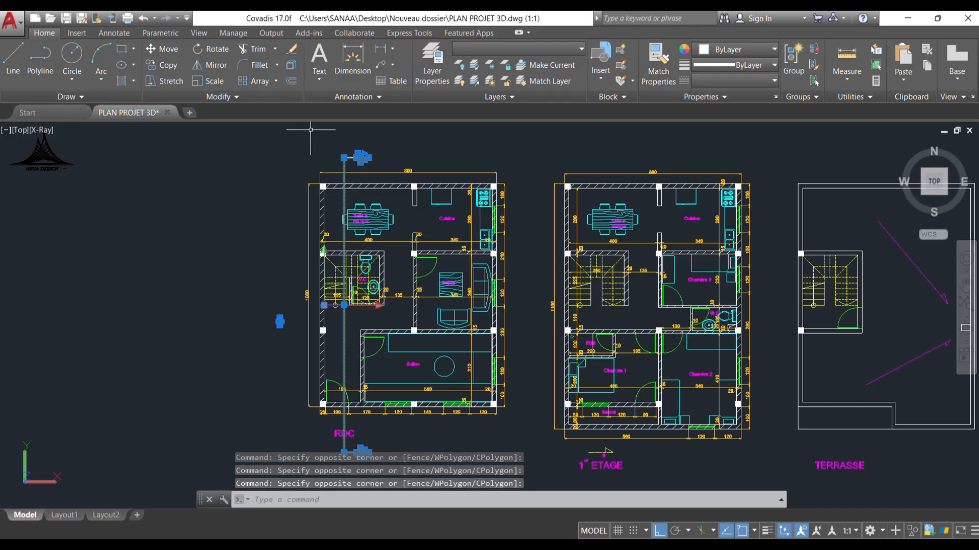
key("Delete")
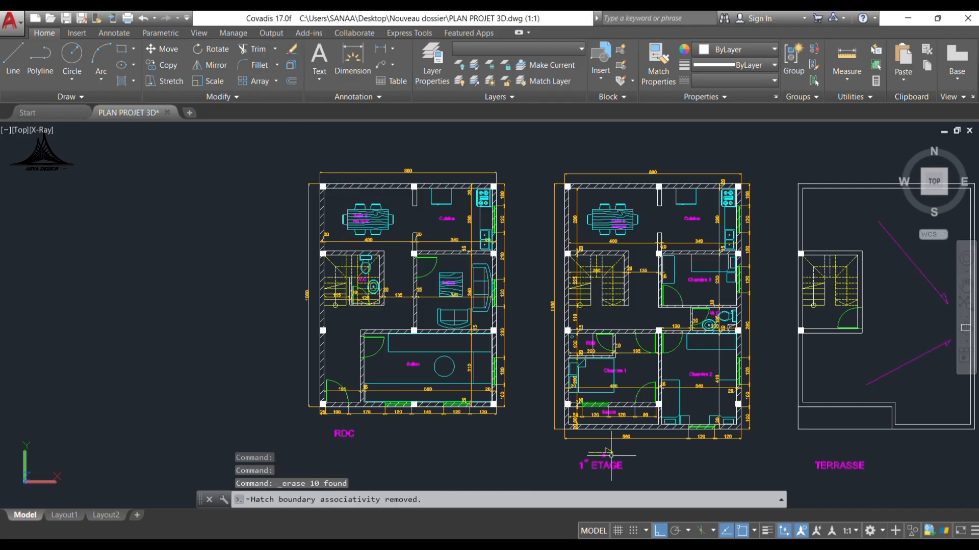
Step: Erase the leftover B section arrow and letter above the 1er ETAGE title
scroll(621, 451, "up", 5)
scroll(610, 468, "up", 2)
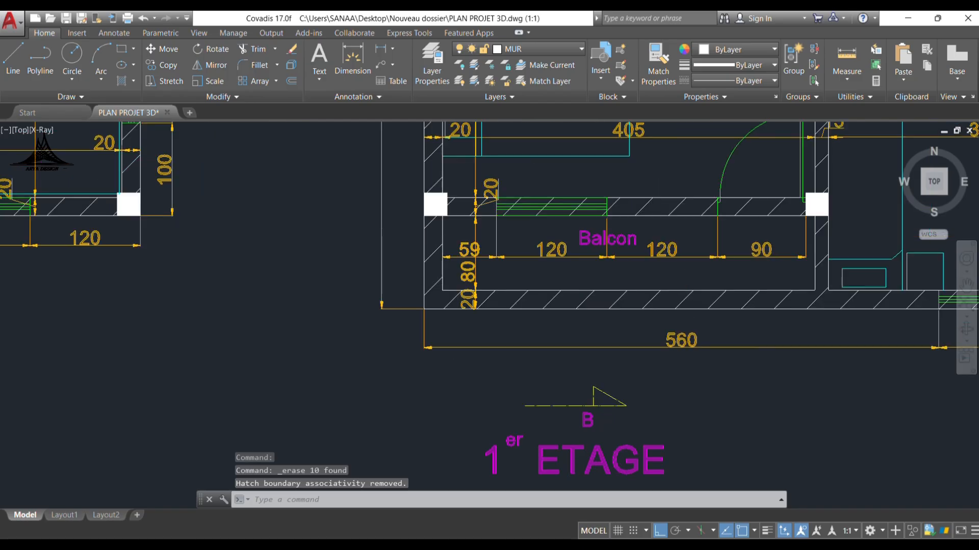
left_click(635, 423)
left_click(580, 391)
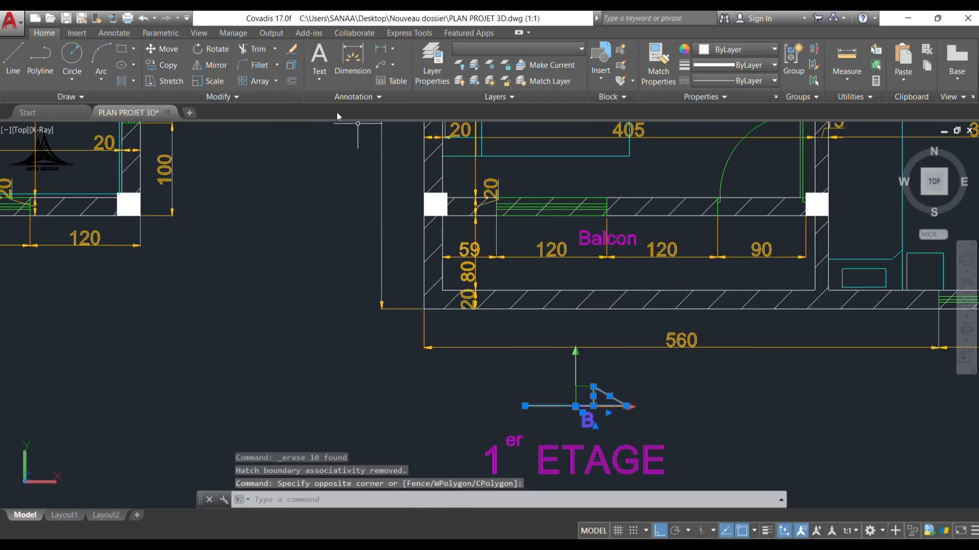
left_click(292, 49)
Step: Switch the workspace from Drafting & Annotation to 3D Modeling
scroll(314, 350, "down", 4)
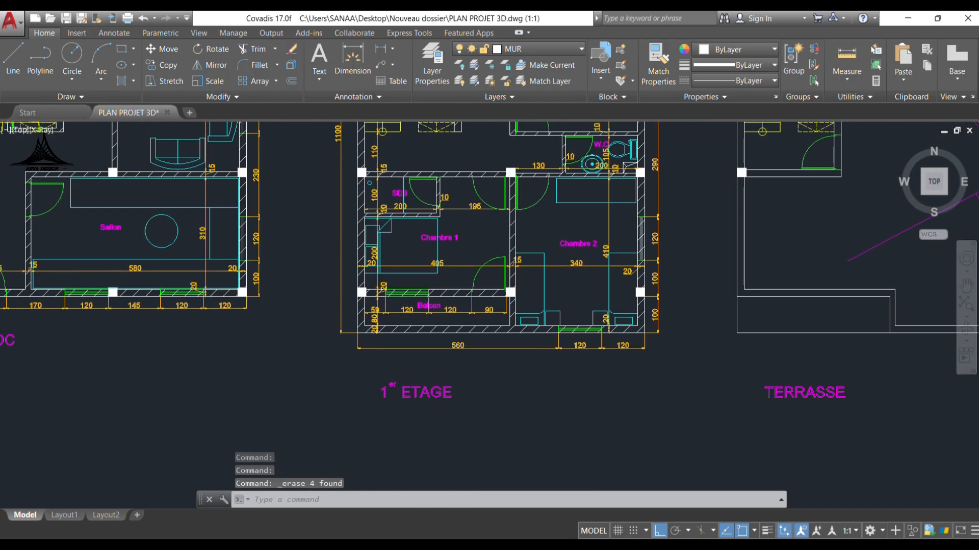
scroll(314, 404, "down", 4)
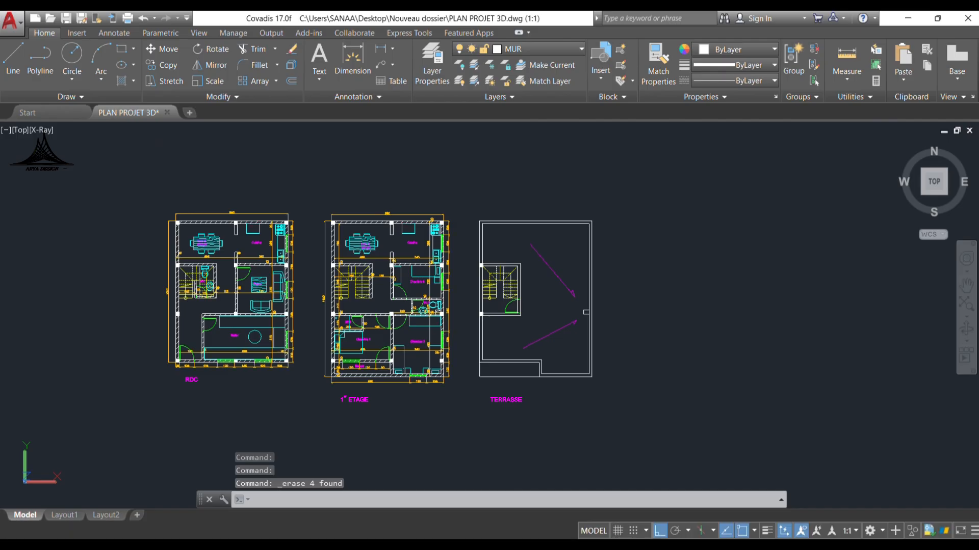
left_click(882, 532)
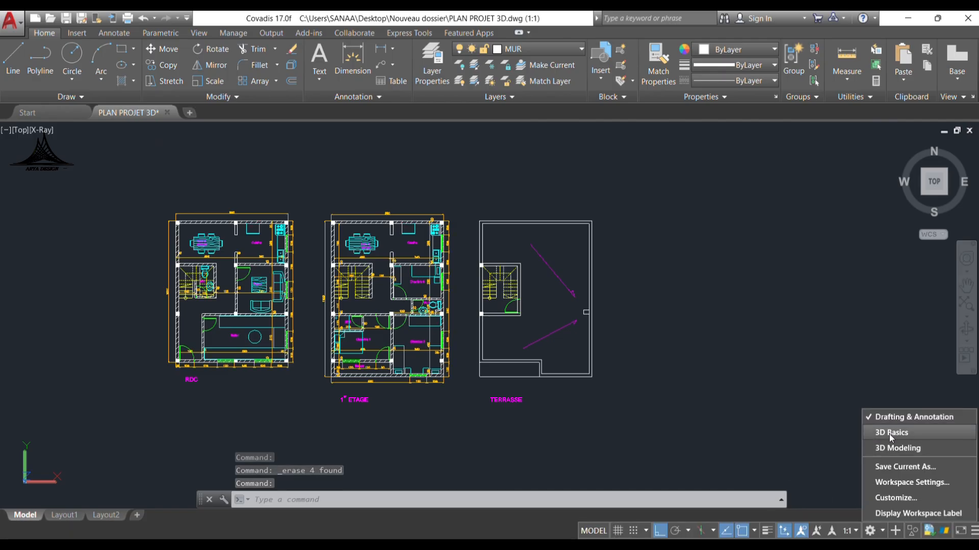
left_click(891, 449)
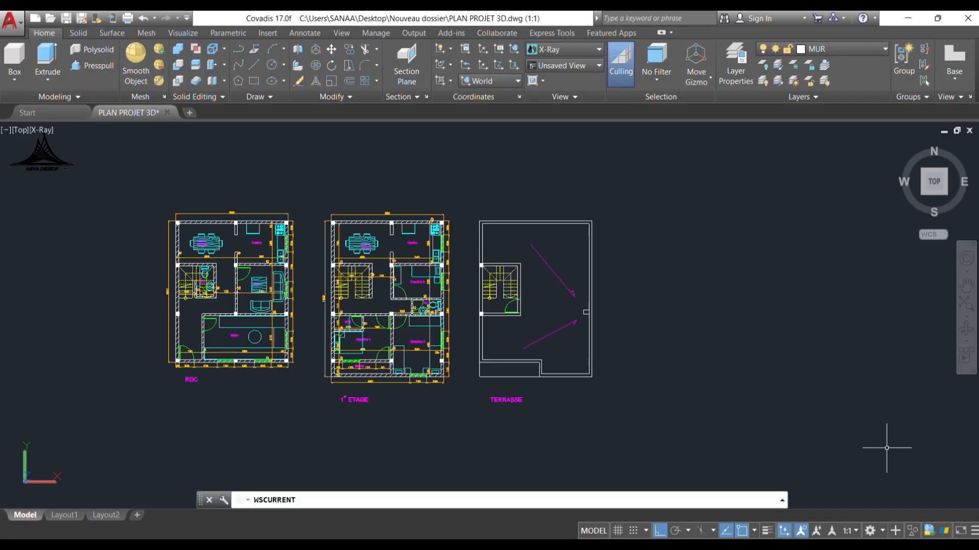
key("Escape")
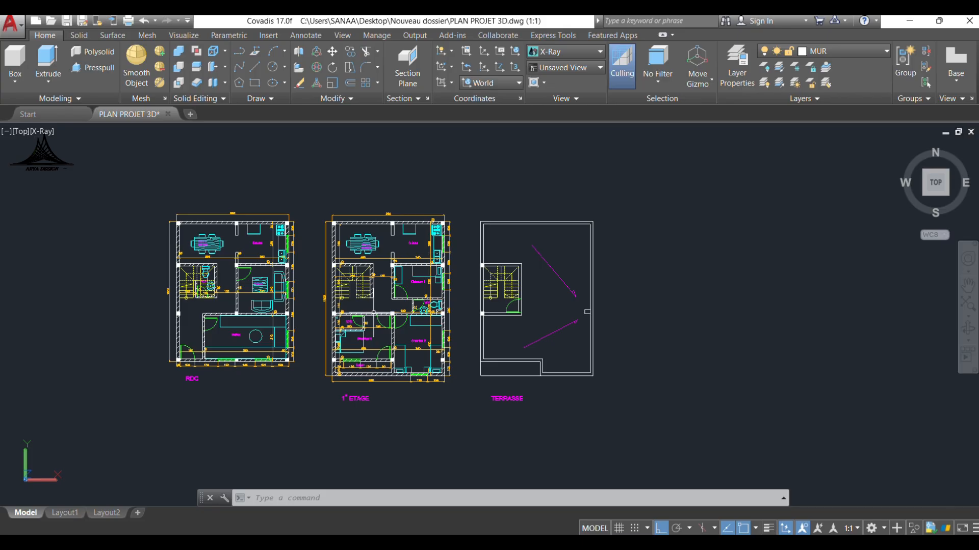
left_click(300, 193)
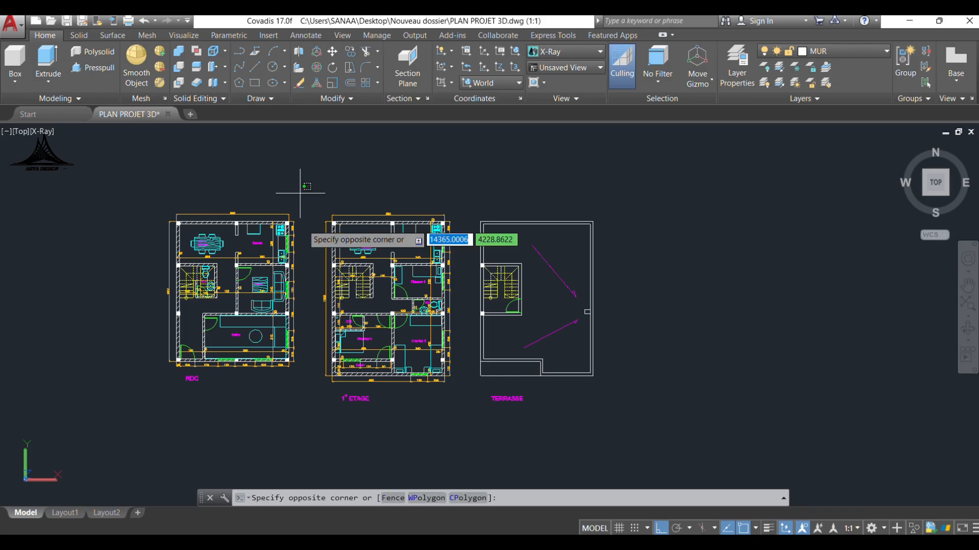
left_click(301, 191)
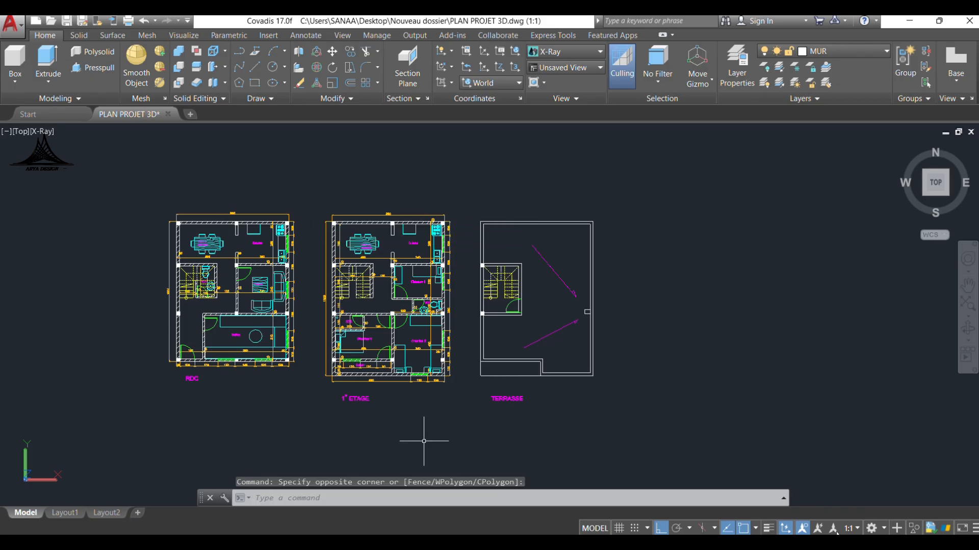
left_click(884, 529)
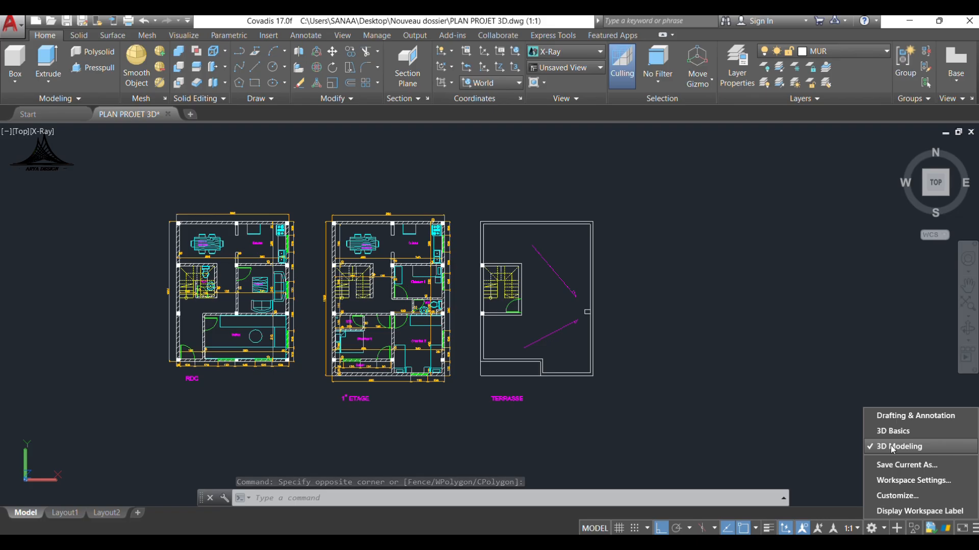
left_click(668, 392)
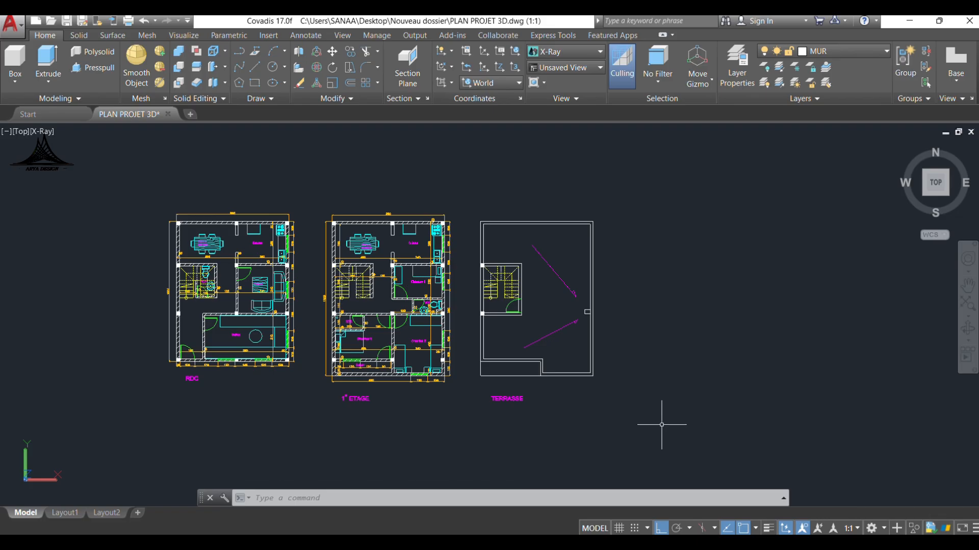
scroll(226, 314, "up", 2)
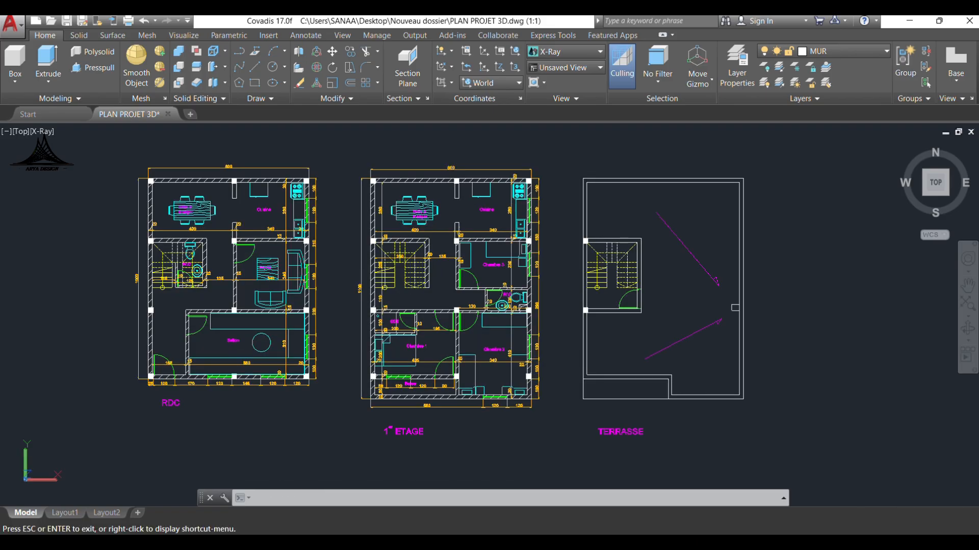
middle_click_drag(400, 306, 423, 318)
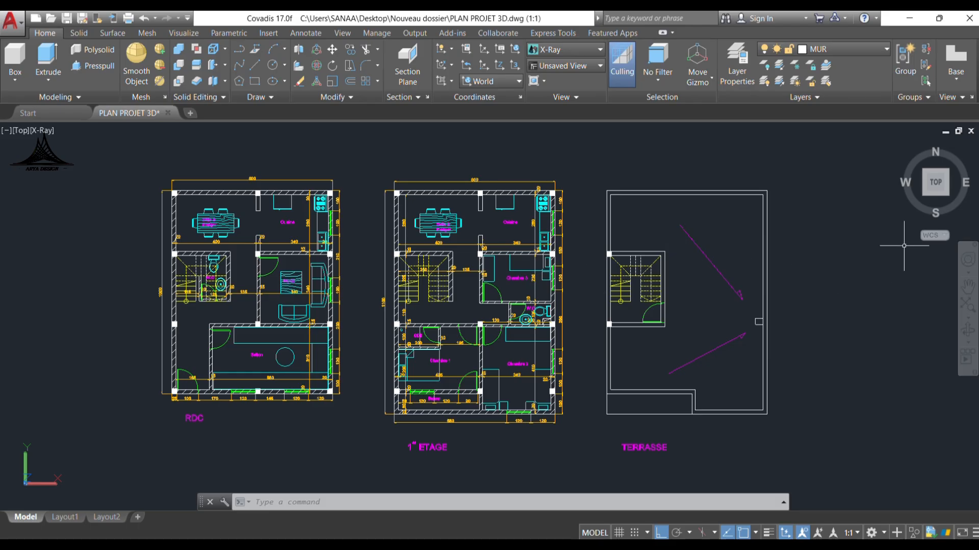
Step: Switch the model view from Top to SW Isometric and frame the three floor plans
mouse_move(924, 195)
left_click(20, 132)
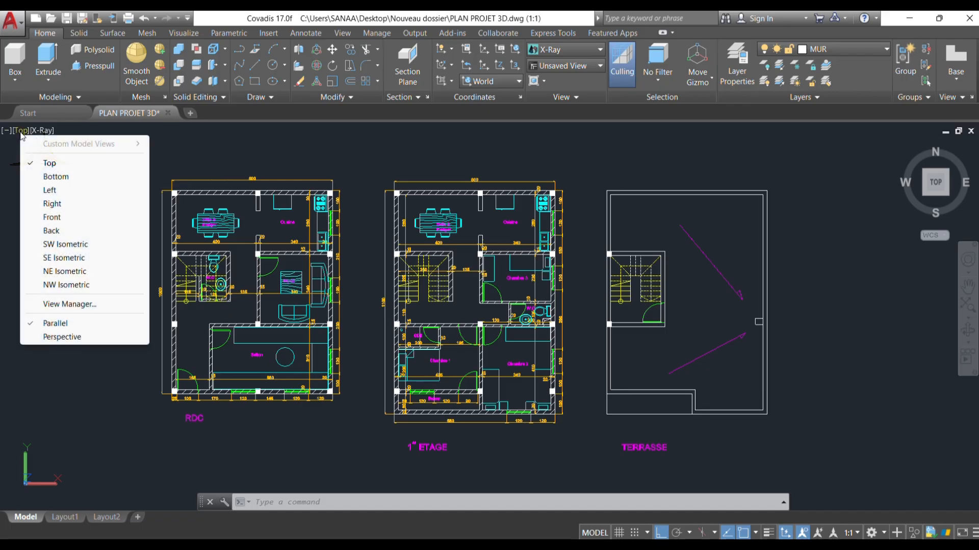
left_click(66, 244)
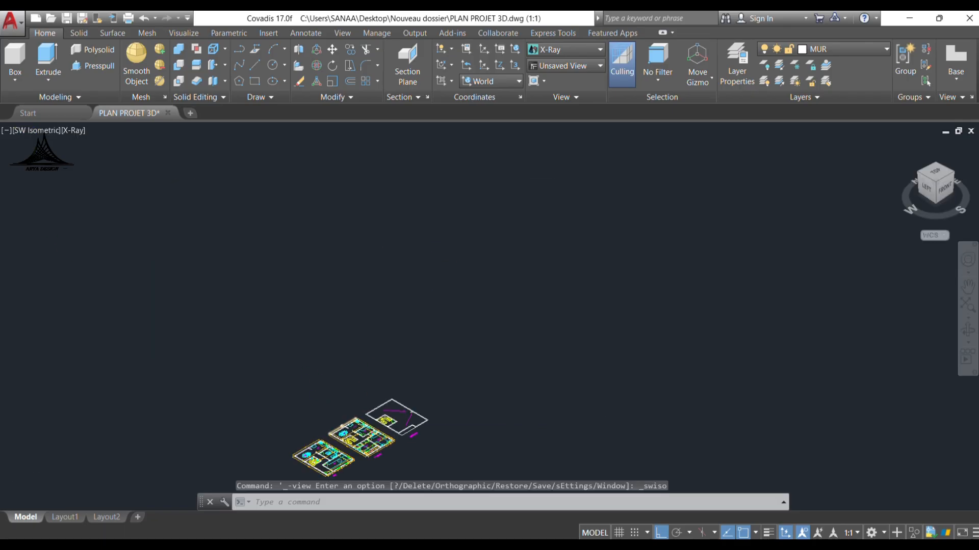
scroll(328, 382, "up", 3)
middle_click_drag(326, 413, 393, 224)
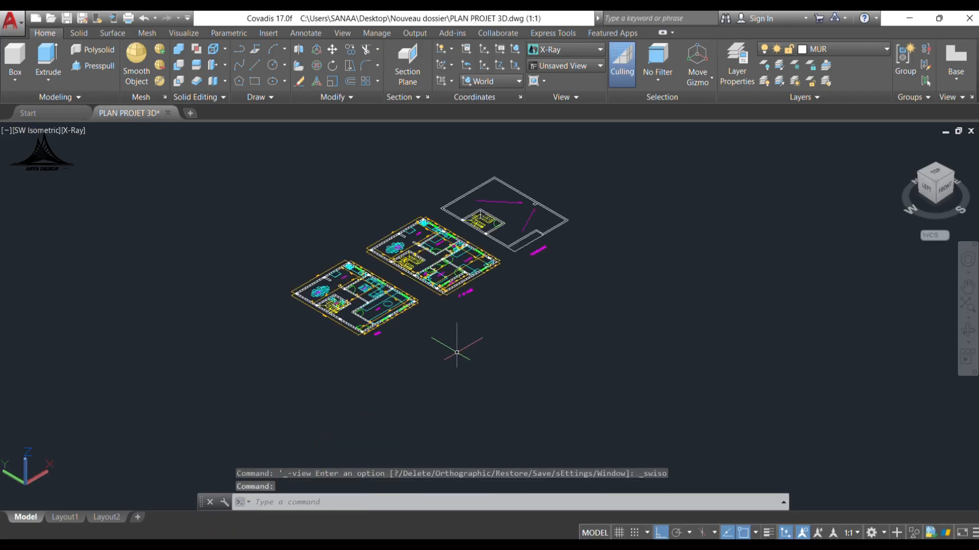
scroll(449, 357, "up", 3)
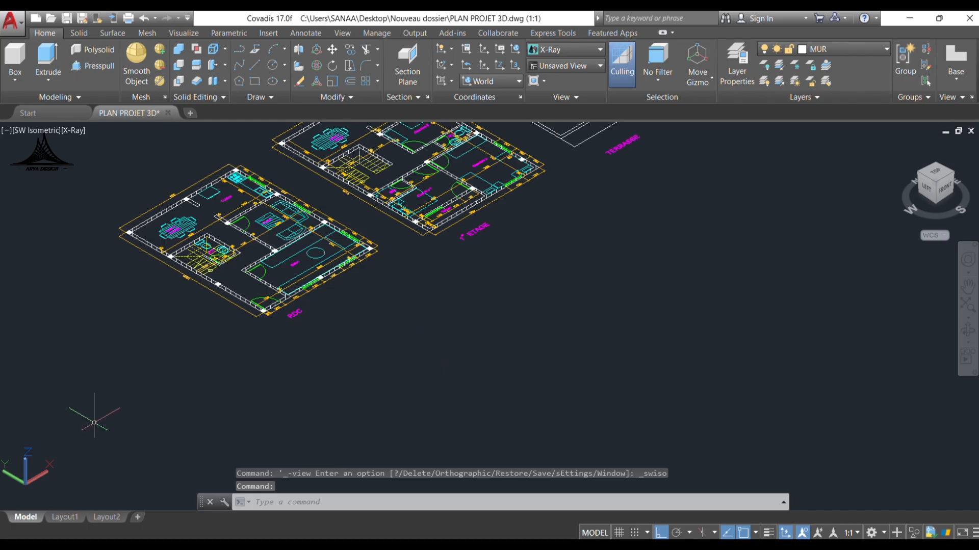
middle_click_drag(501, 298, 476, 413)
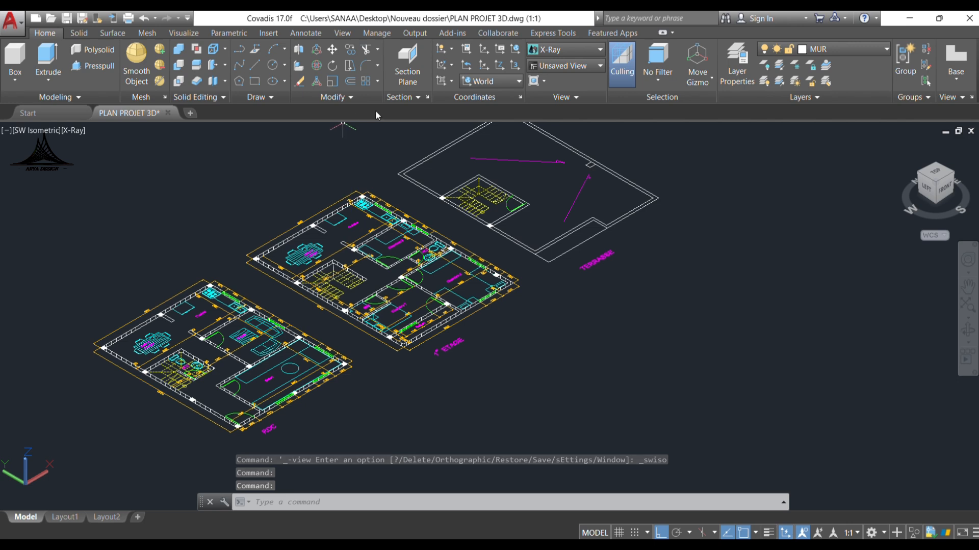
Step: Turn off the MOBILIER, COTATION and TEXT layers
left_click(887, 49)
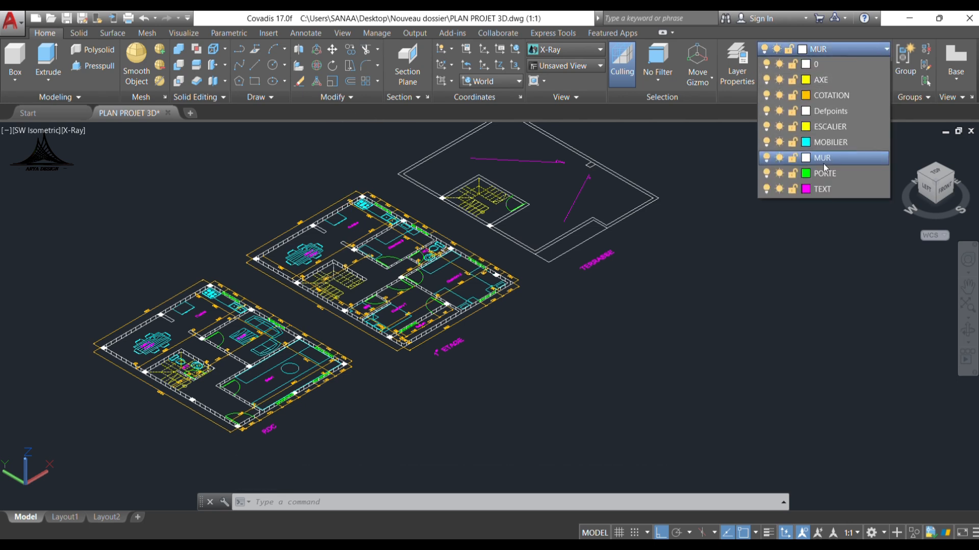
left_click(767, 143)
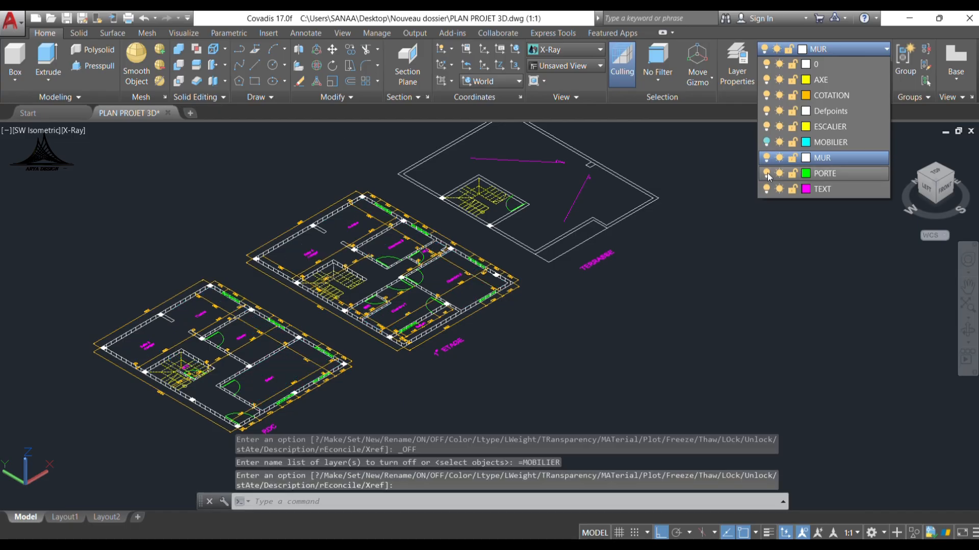
left_click(766, 95)
left_click(766, 96)
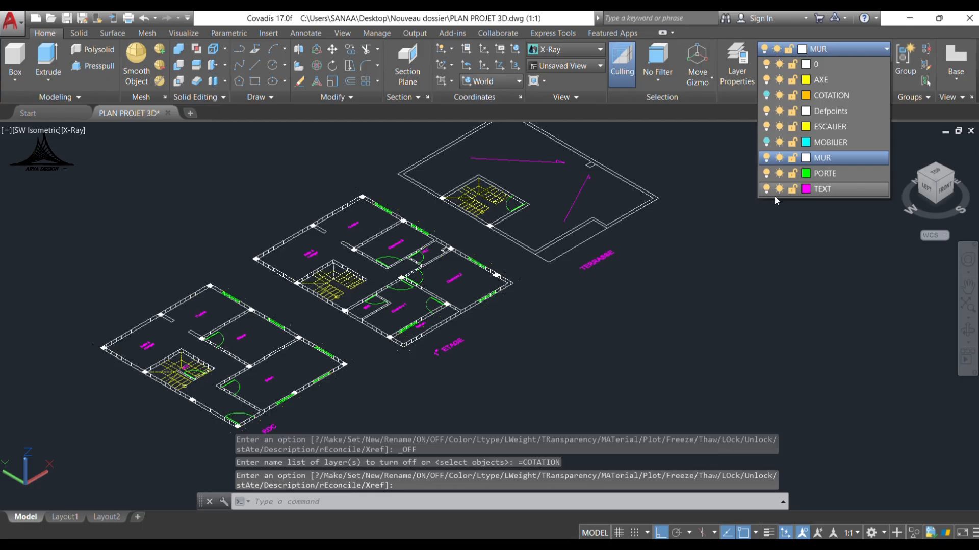
left_click(766, 189)
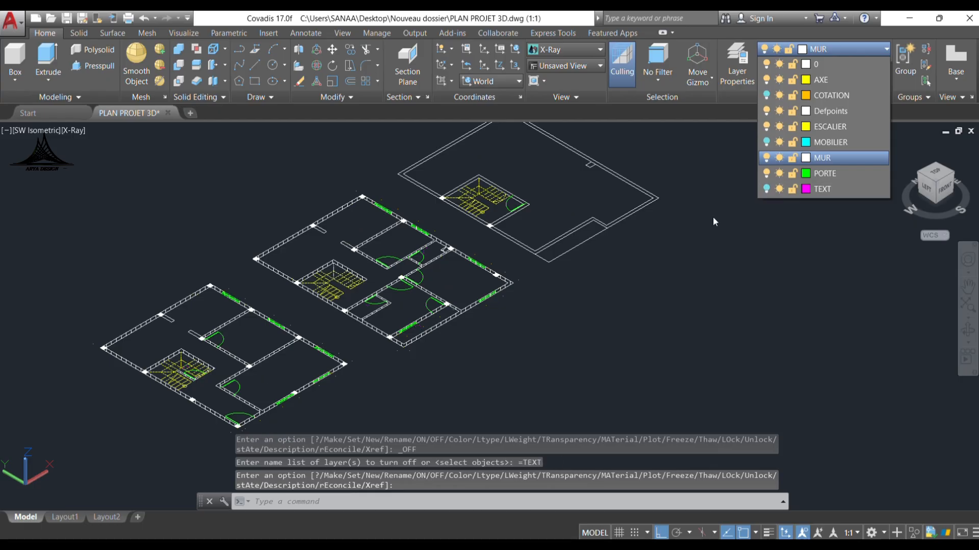
middle_click_drag(341, 339, 382, 300)
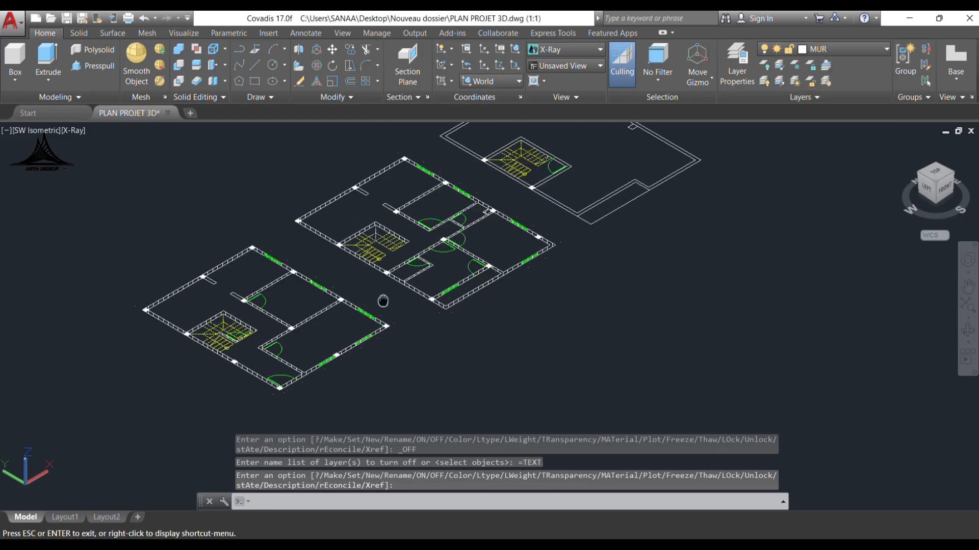
left_click_drag(383, 301, 412, 271)
key("Escape")
Step: Remove the solid white column fills from the floor plans, starting from the RDC plan's corner column
scroll(132, 230, "up", 5)
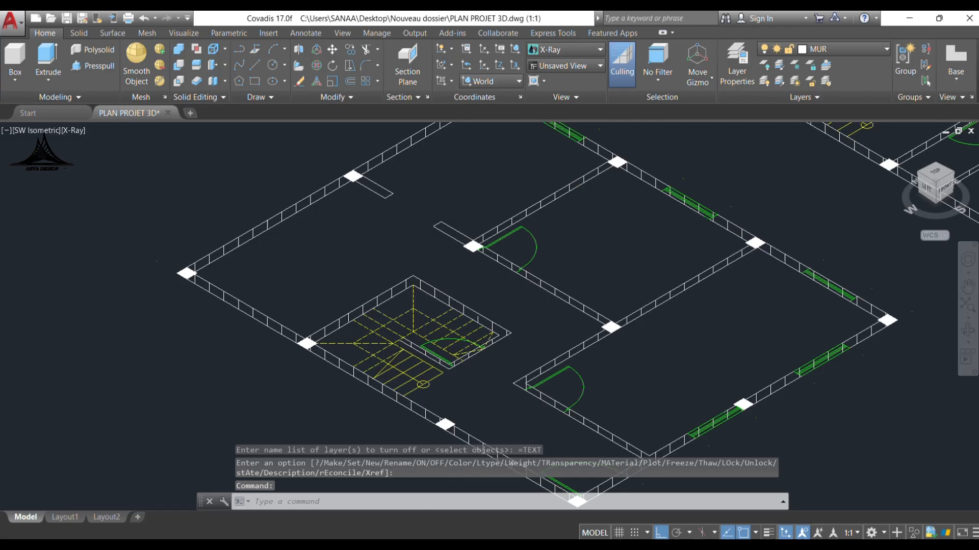
left_click(132, 230)
left_click(285, 342)
scroll(160, 356, "down", 5)
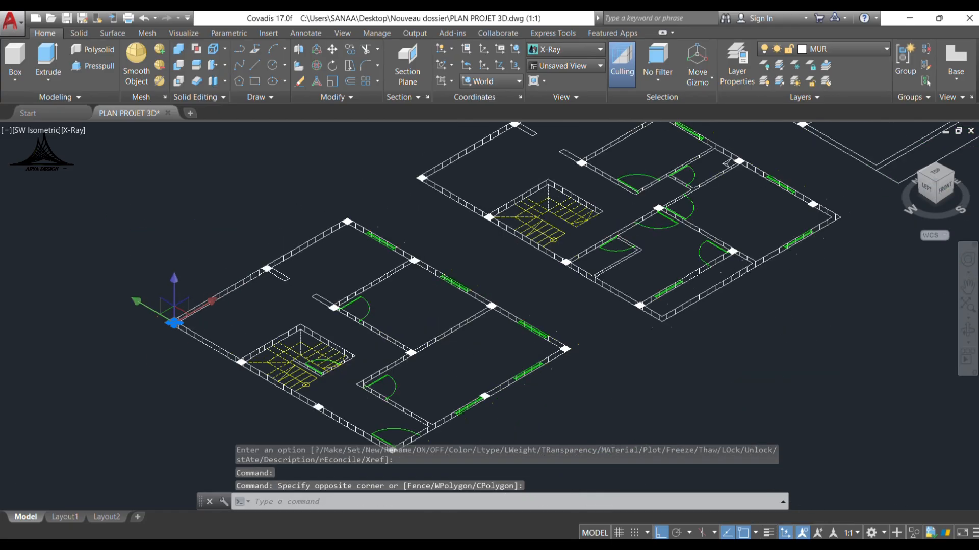
mouse_move(176, 324)
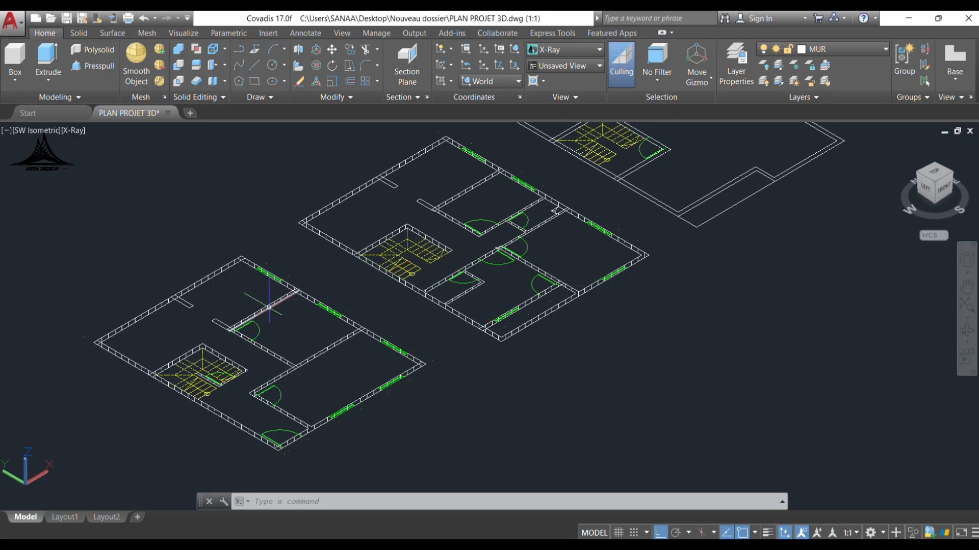
Step: Create two new layers named MUR 3D EXT and MUR 3D INTER
middle_click_drag(116, 350, 152, 308)
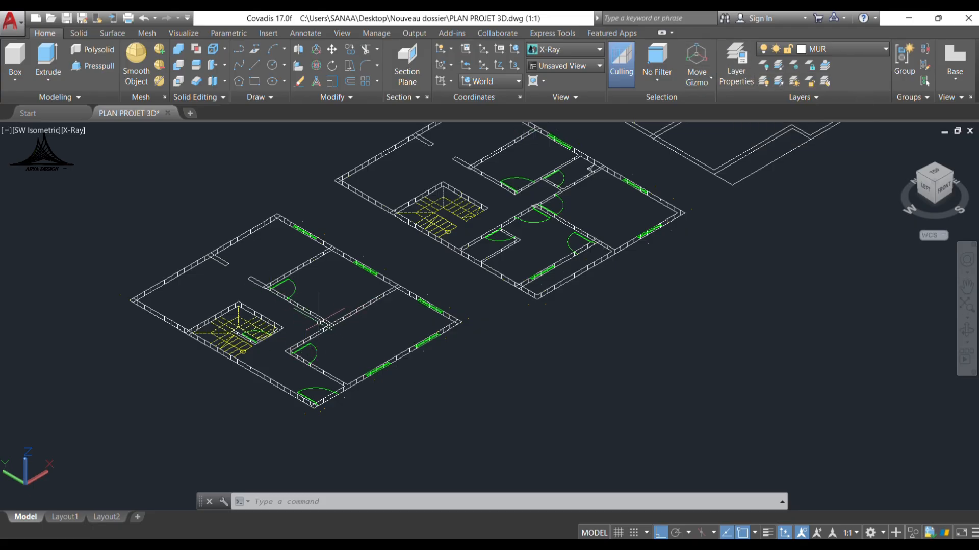
left_click(742, 66)
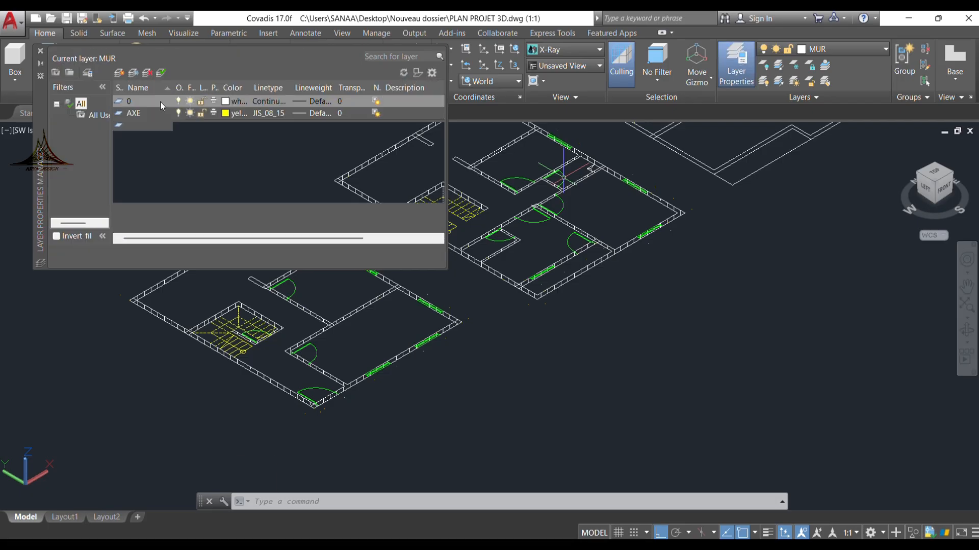
left_click(119, 73)
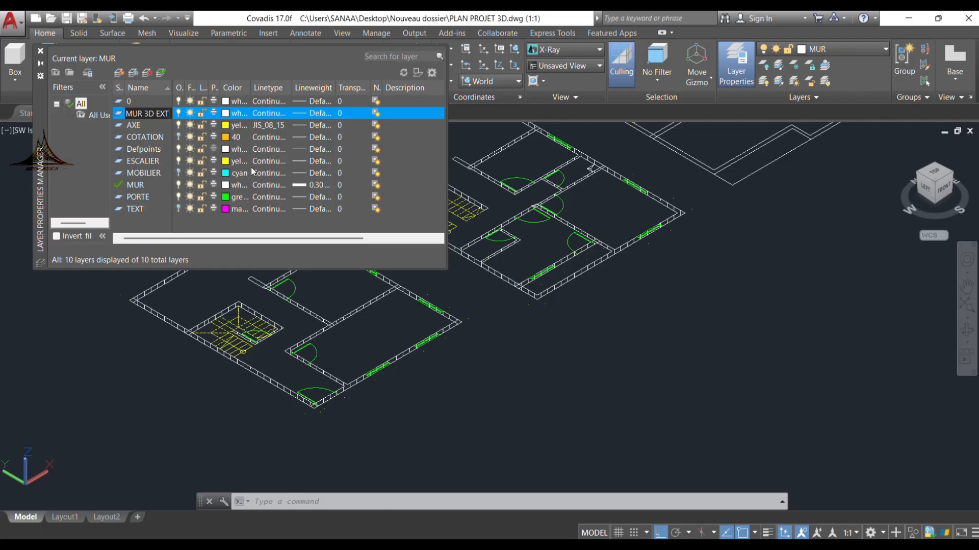
left_click(119, 73)
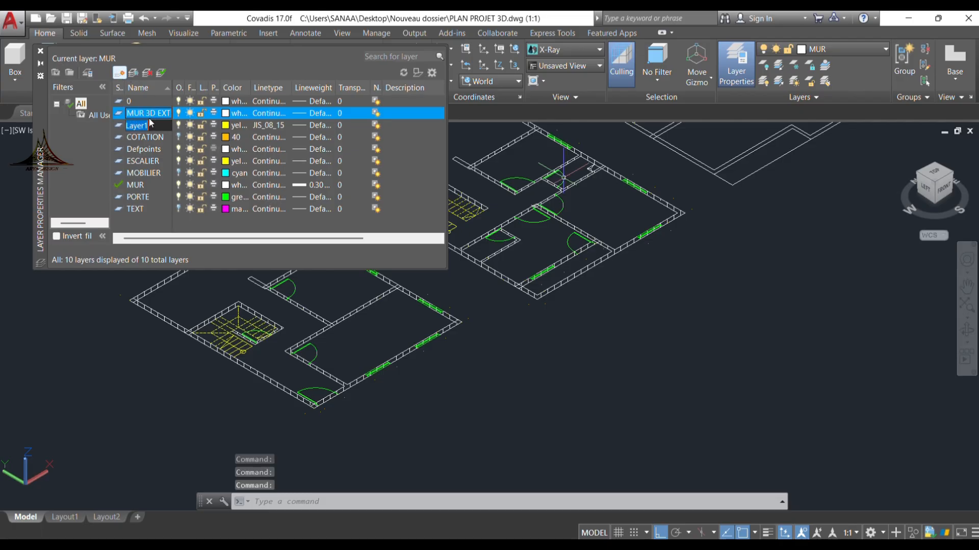
type("MUR 3D")
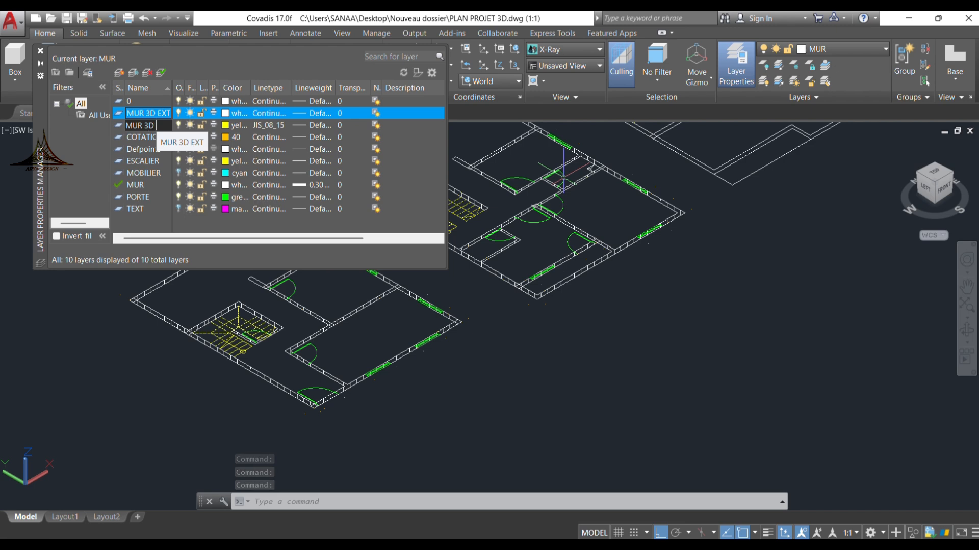
type(" INTER")
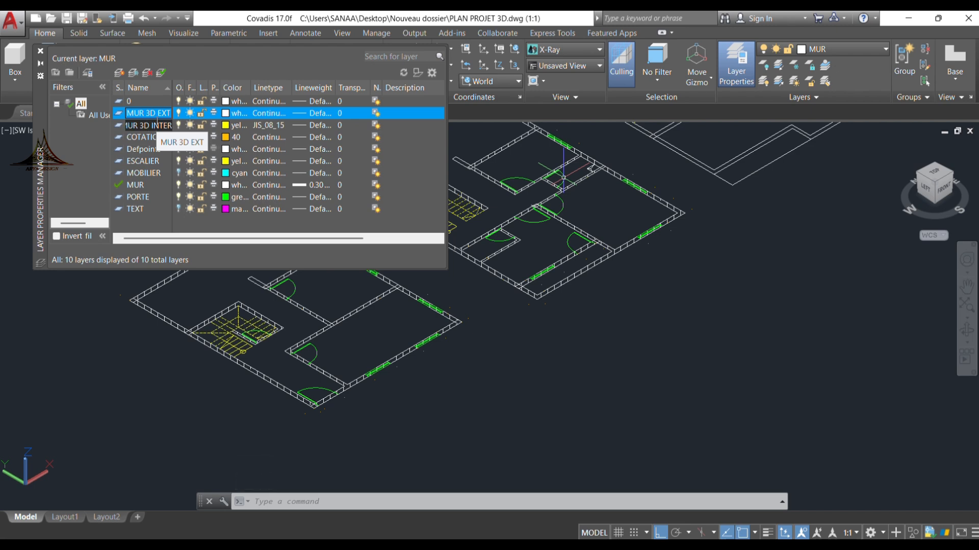
left_click(75, 126)
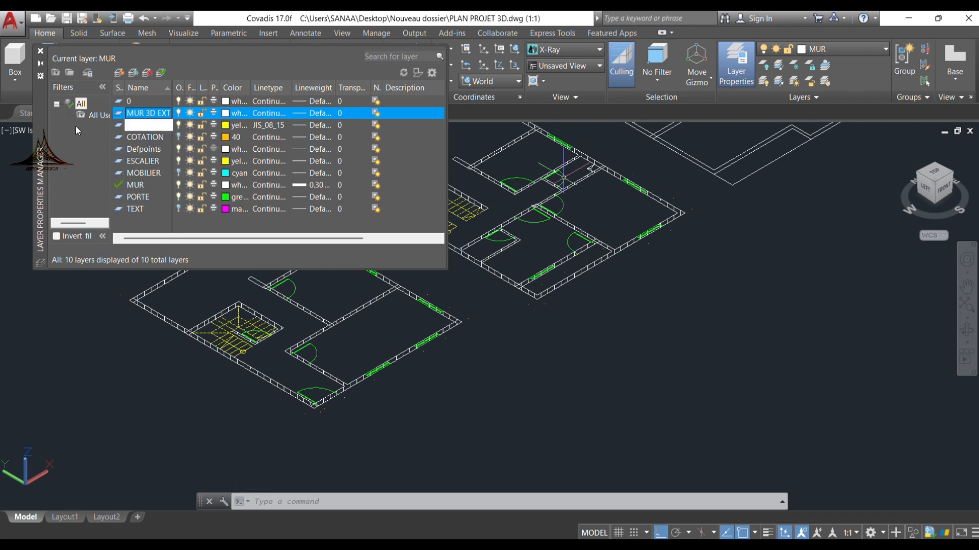
left_click(40, 52)
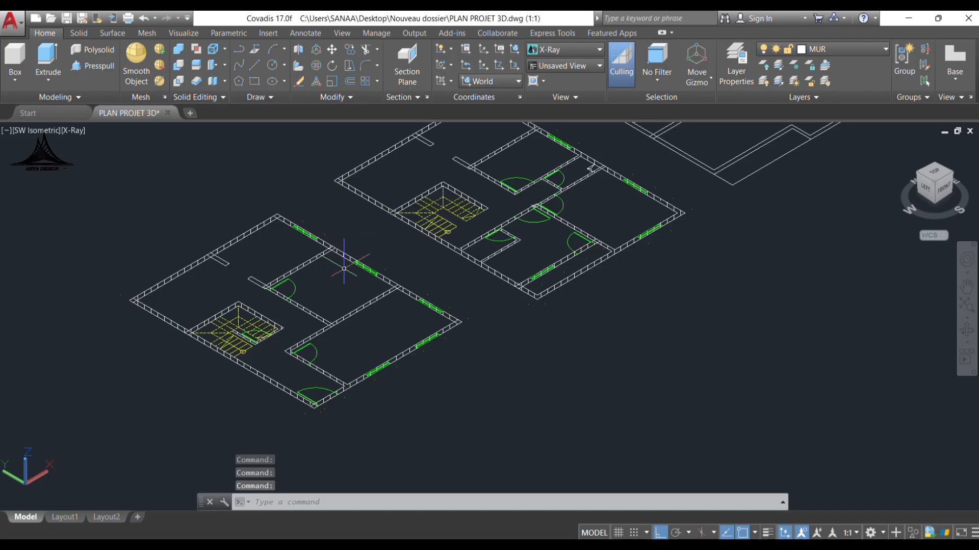
Step: Start a polysolid for the RDC walls with height 280 and width 20, and make MUR 3D EXT the current layer
scroll(344, 268, "up", 1)
scroll(332, 313, "up", 1)
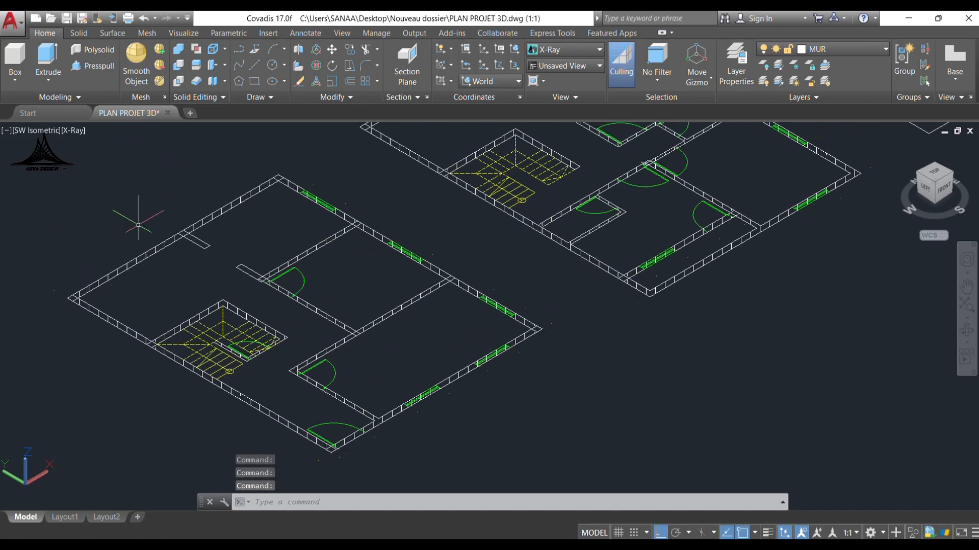
left_click(95, 51)
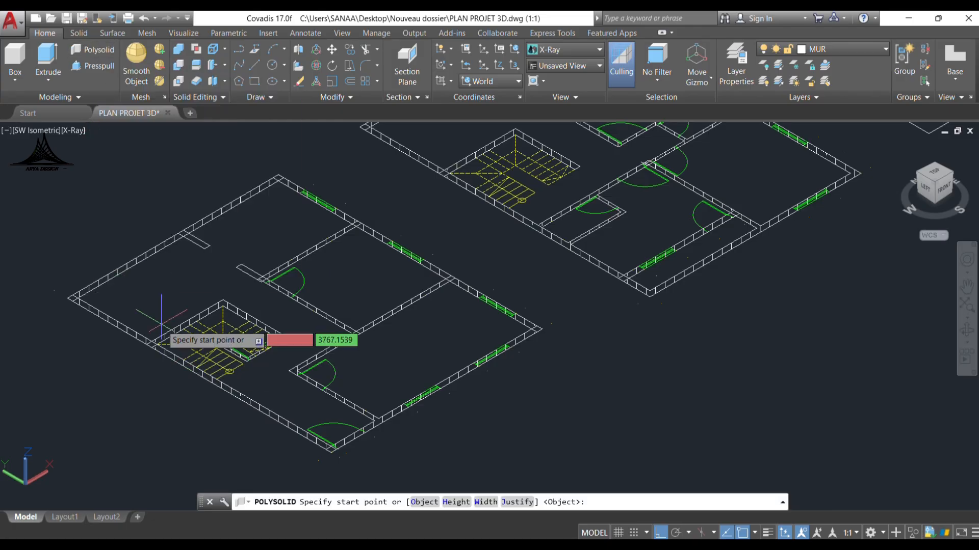
left_click(456, 502)
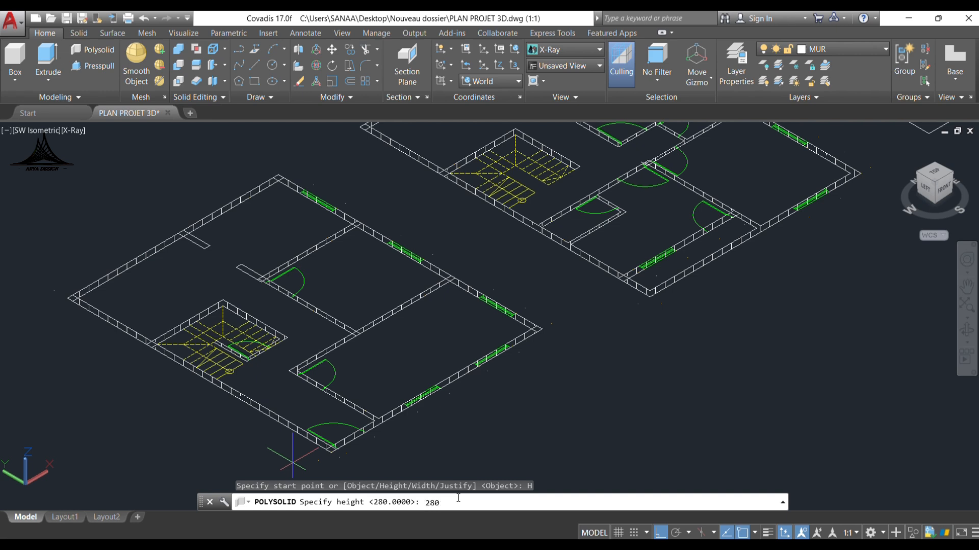
key("Return")
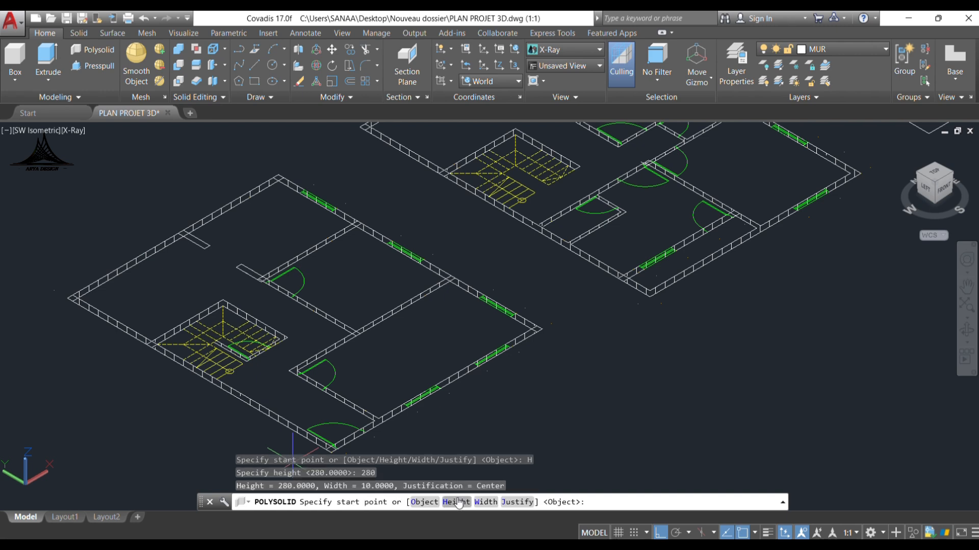
left_click(487, 502)
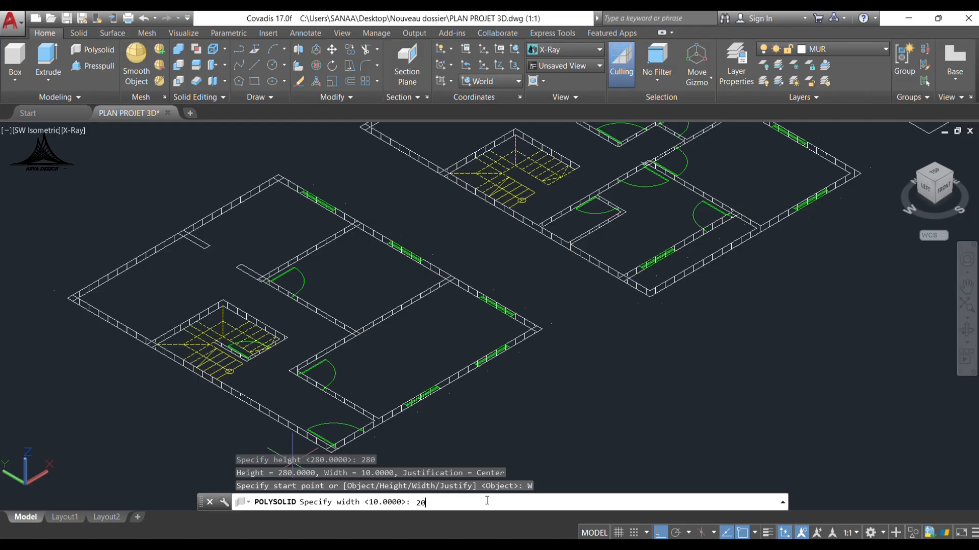
type("20")
key("Return")
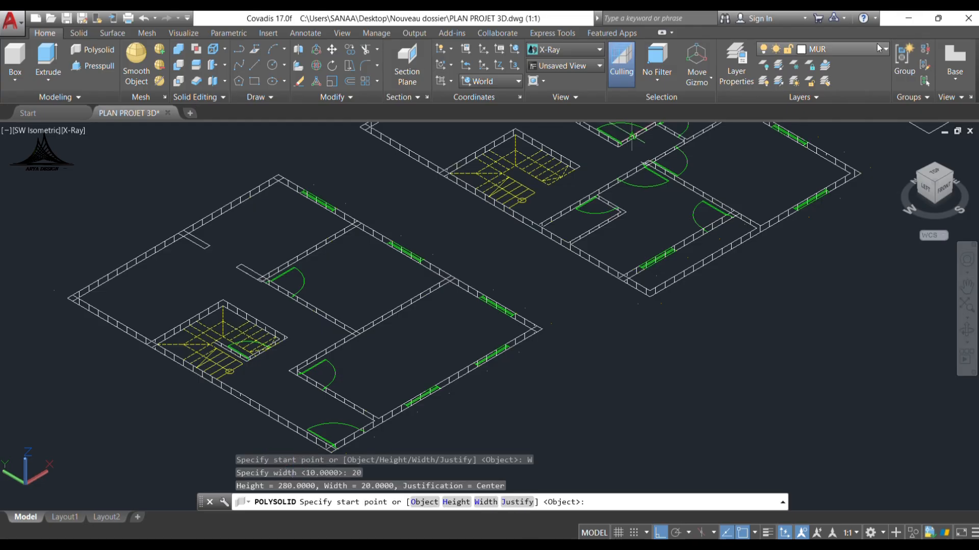
left_click(840, 50)
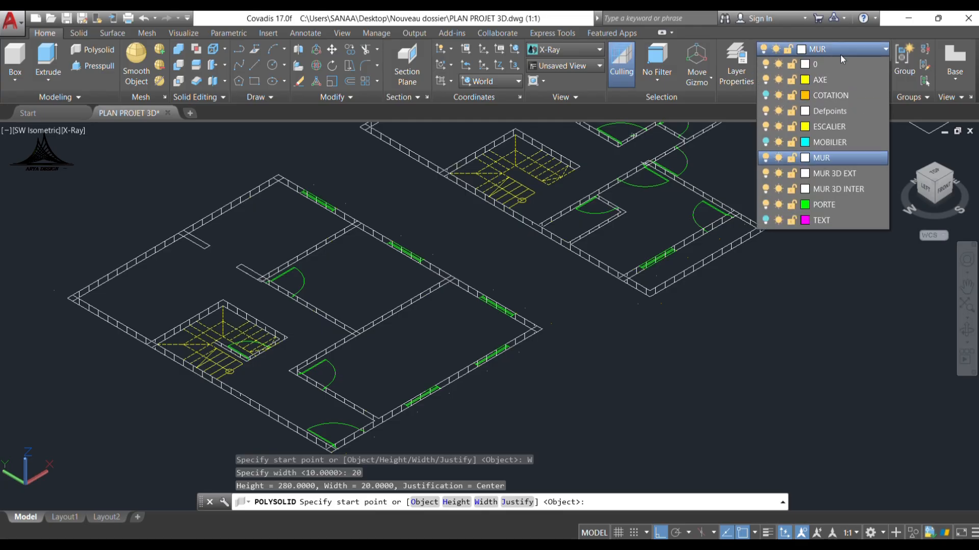
left_click(828, 173)
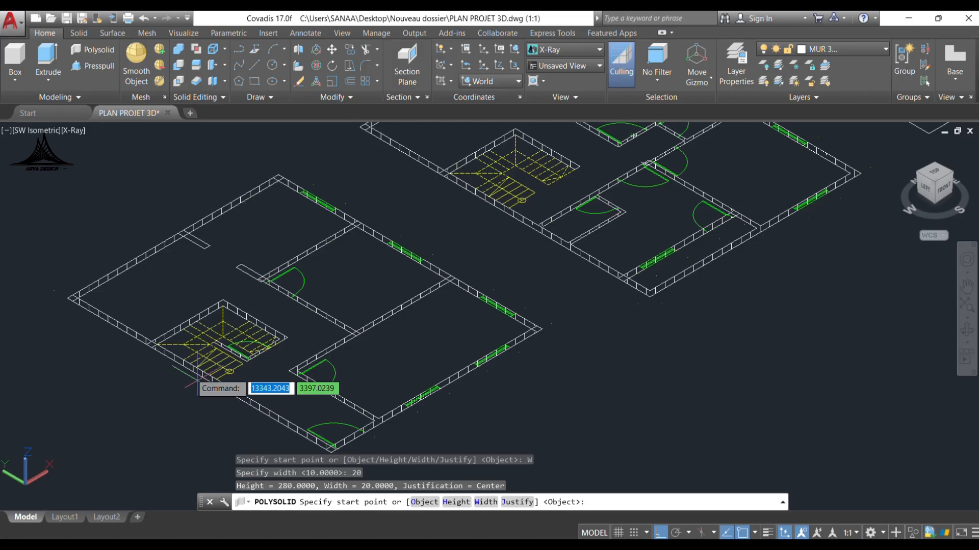
scroll(45, 246, "up", 3)
scroll(74, 339, "up", 3)
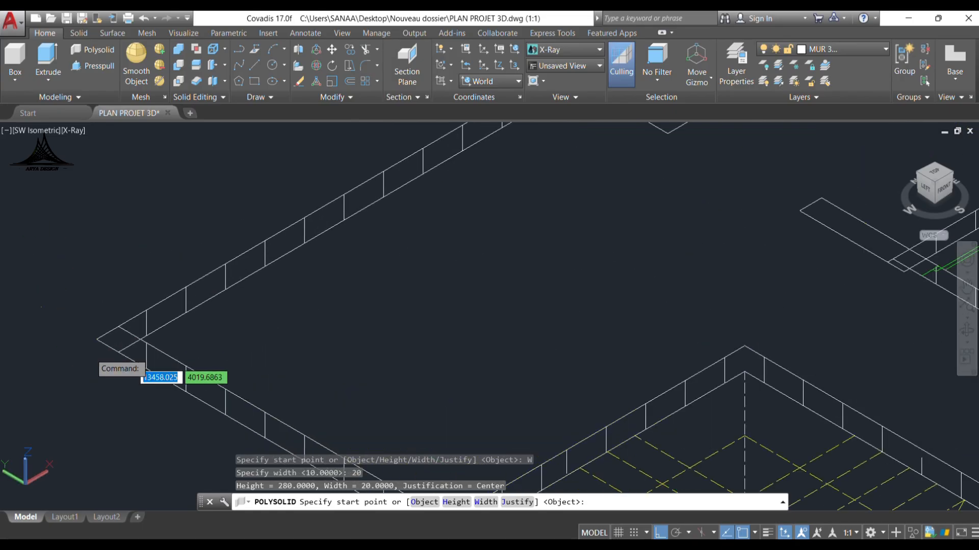
left_click(97, 339)
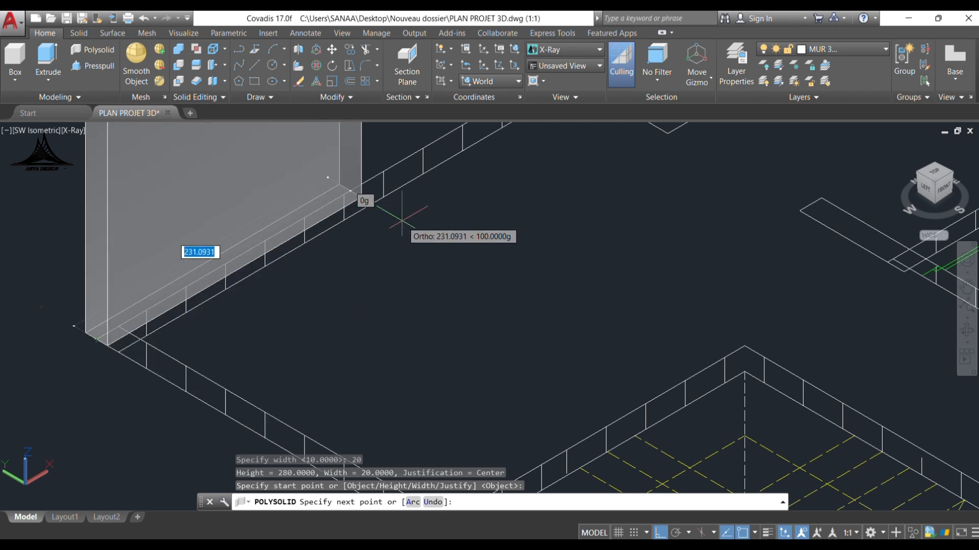
key("Escape")
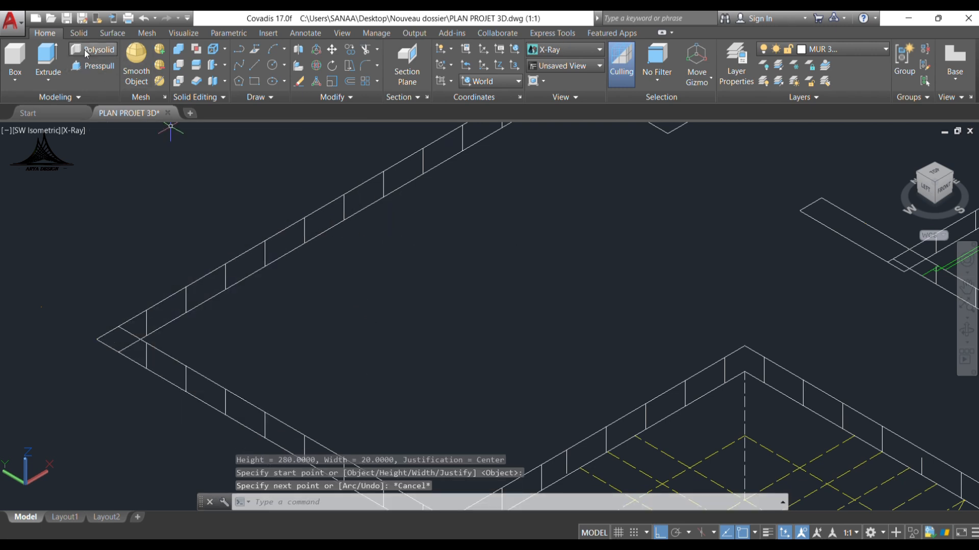
Step: Restart the polysolid with Left justification and draw the first RDC exterior wall from the plan's westmost outer corner along the windowless side
key("Return")
type("J")
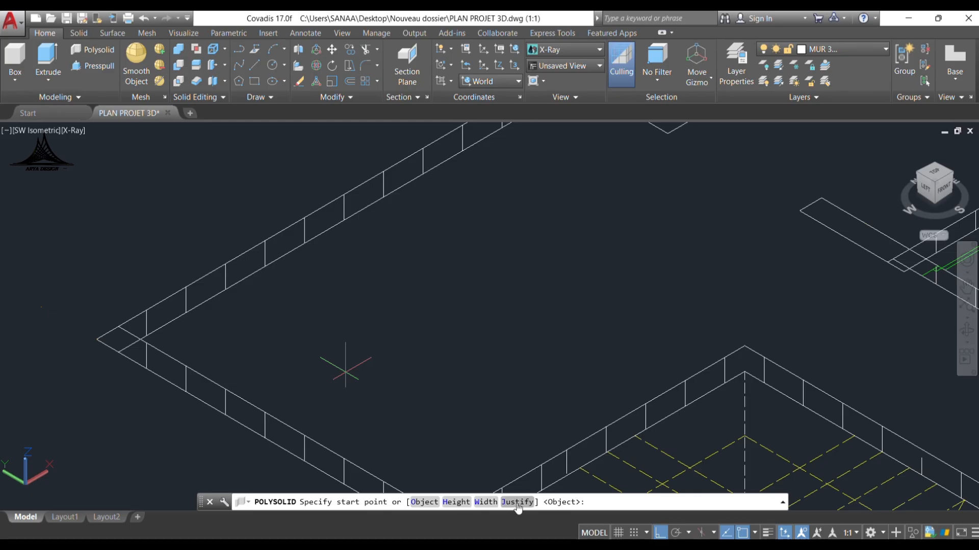
key("Return")
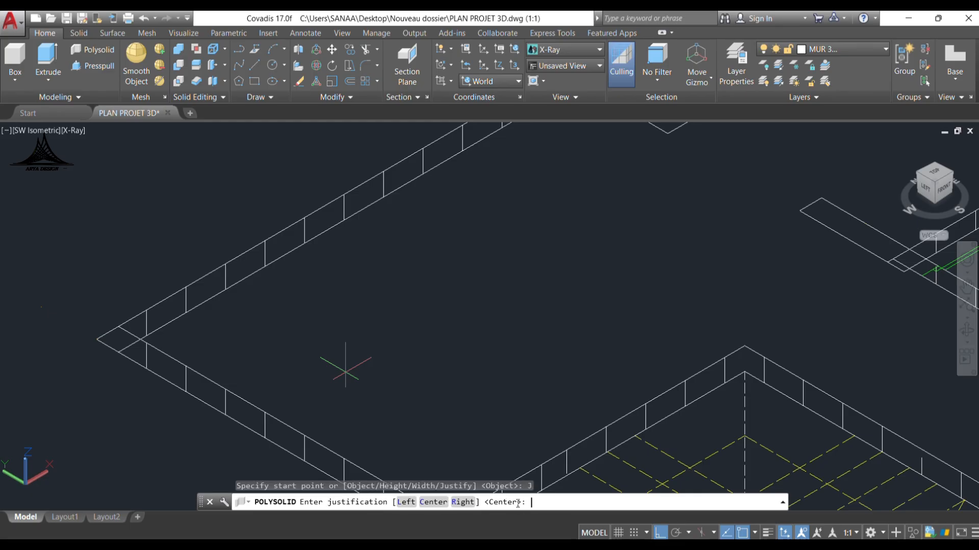
left_click(413, 503)
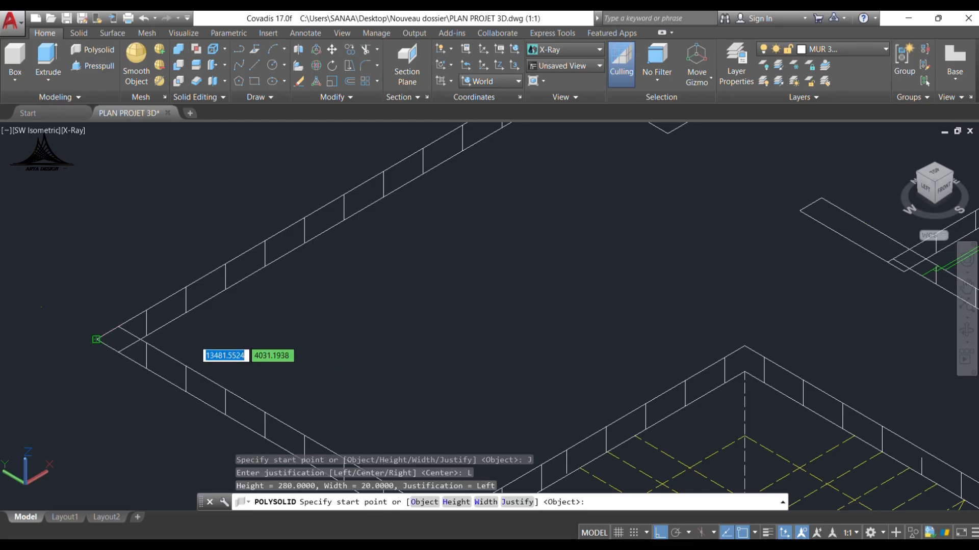
left_click(96, 340)
scroll(172, 308, "down", 2)
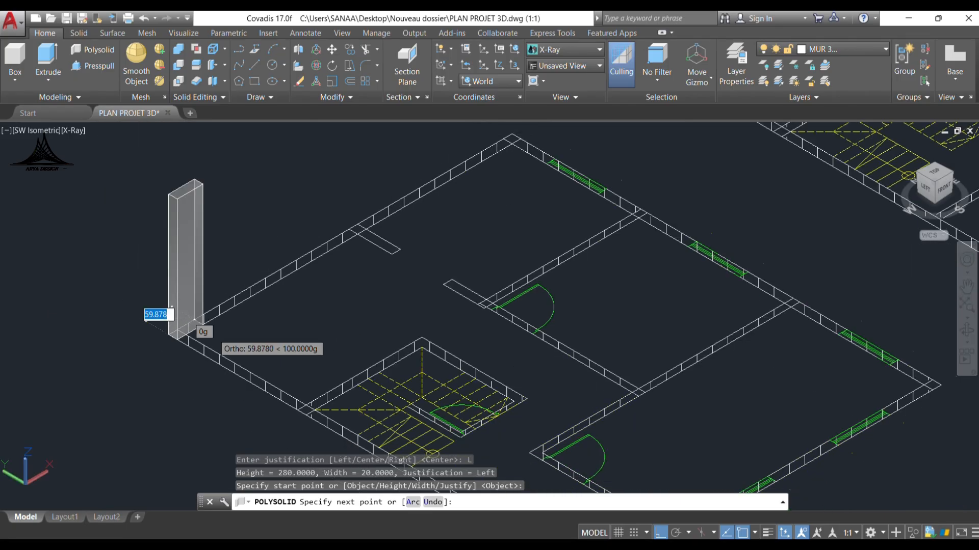
scroll(360, 340, "up", 6)
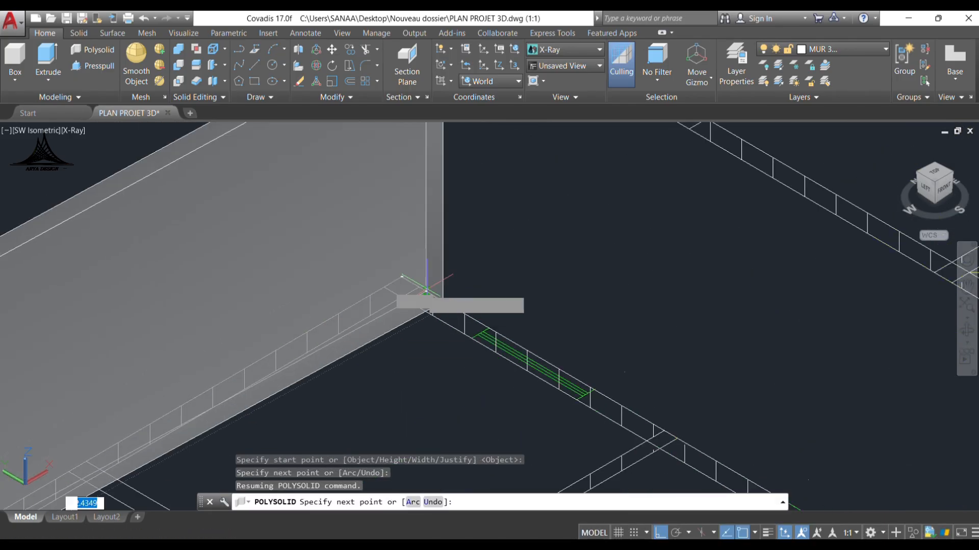
scroll(426, 292, "up", 5)
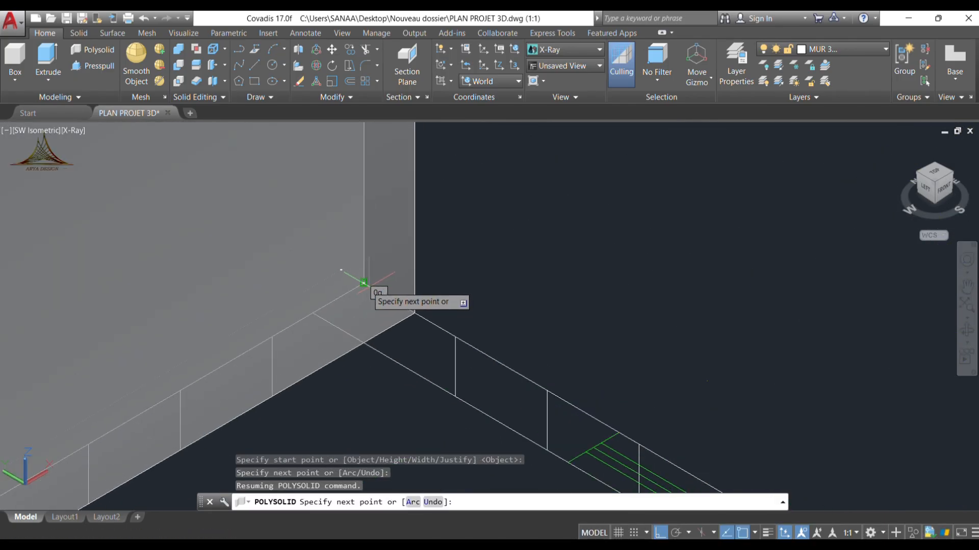
scroll(363, 282, "down", 10)
scroll(363, 282, "up", 4)
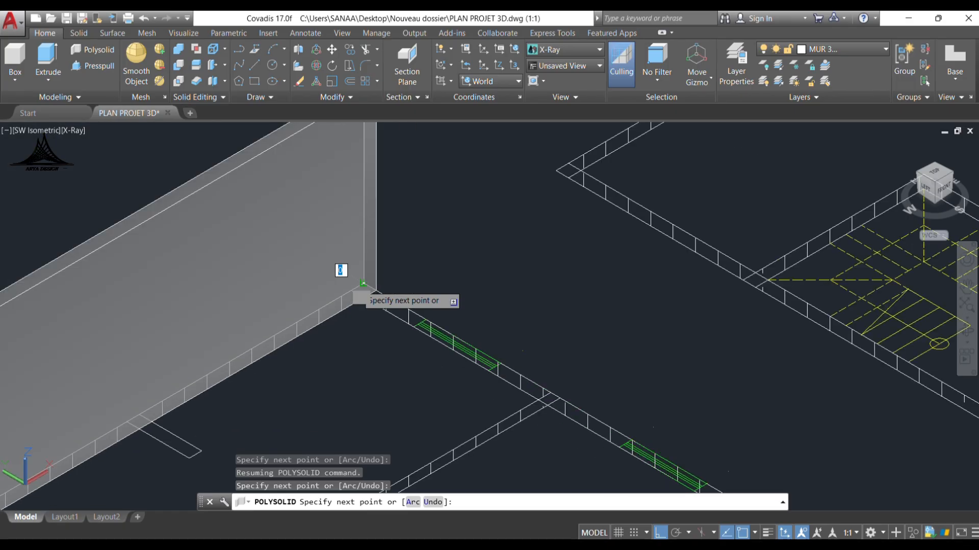
Step: Continue the exterior wall polysolid along the long side with three windows to the next outer corner of the RDC plan
middle_click_drag(637, 412, 428, 252)
middle_click_drag(606, 354, 418, 252)
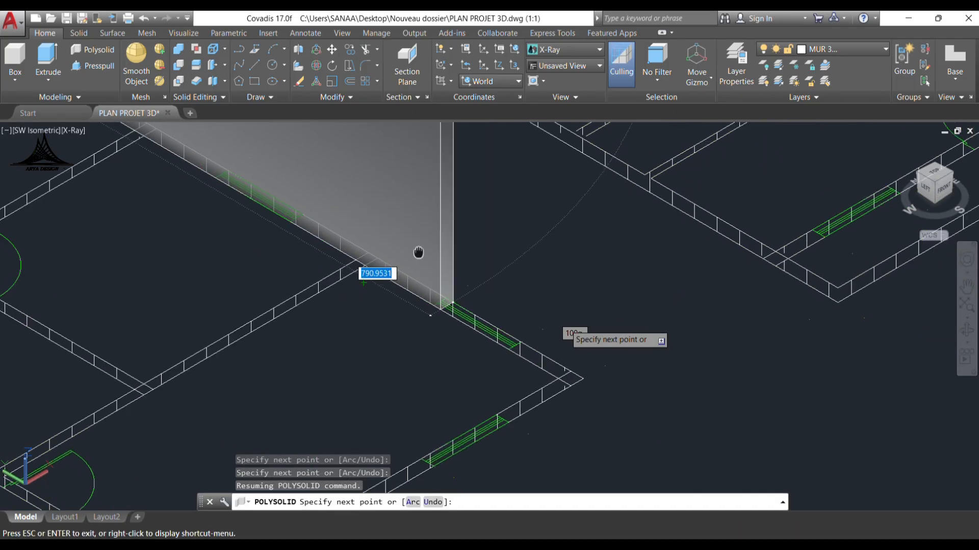
scroll(583, 365, "up", 3)
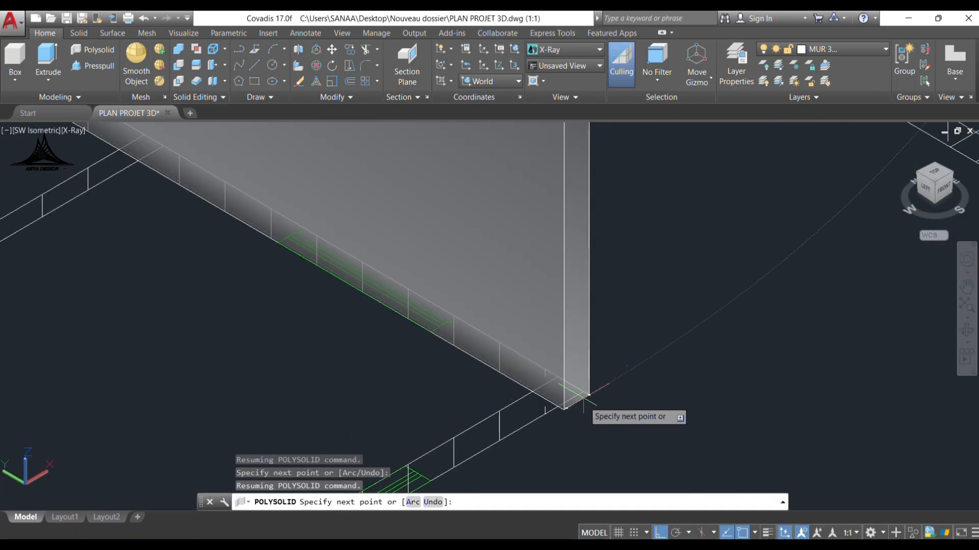
left_click(585, 396)
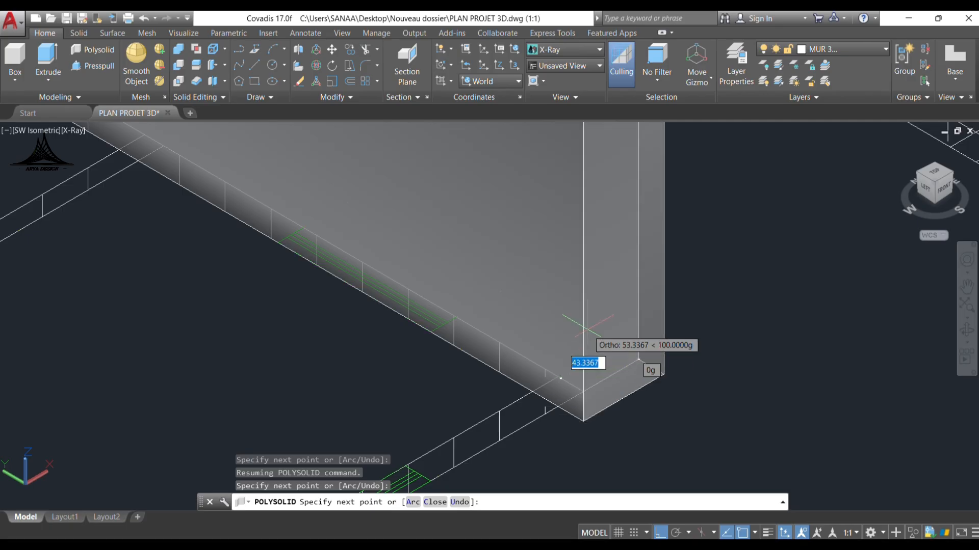
Step: Extend the exterior wall polysolid along the front side with two windows to the outer corner beside the entrance door
scroll(587, 329, "down", 5)
middle_click_drag(470, 408, 572, 336)
scroll(451, 405, "up", 2)
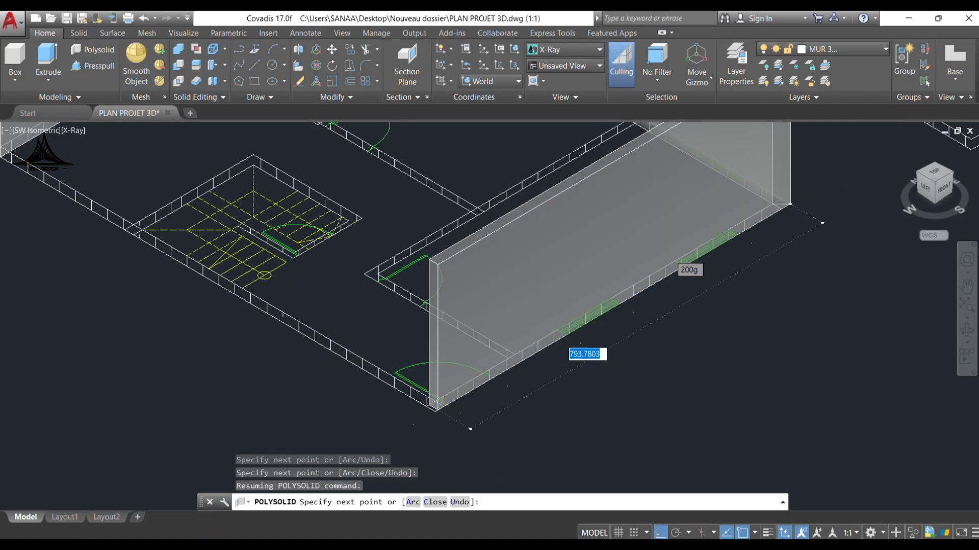
scroll(454, 414, "up", 5)
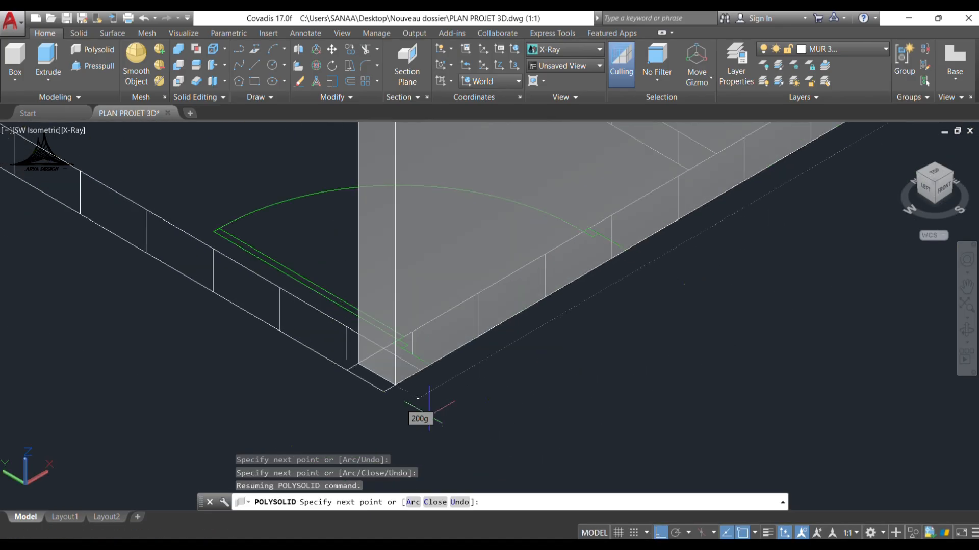
left_click(384, 392)
Step: Draw the last exterior wall along the staircase side back to the starting corner and finish the polysolid
scroll(383, 390, "down", 5)
scroll(377, 367, "up", 2)
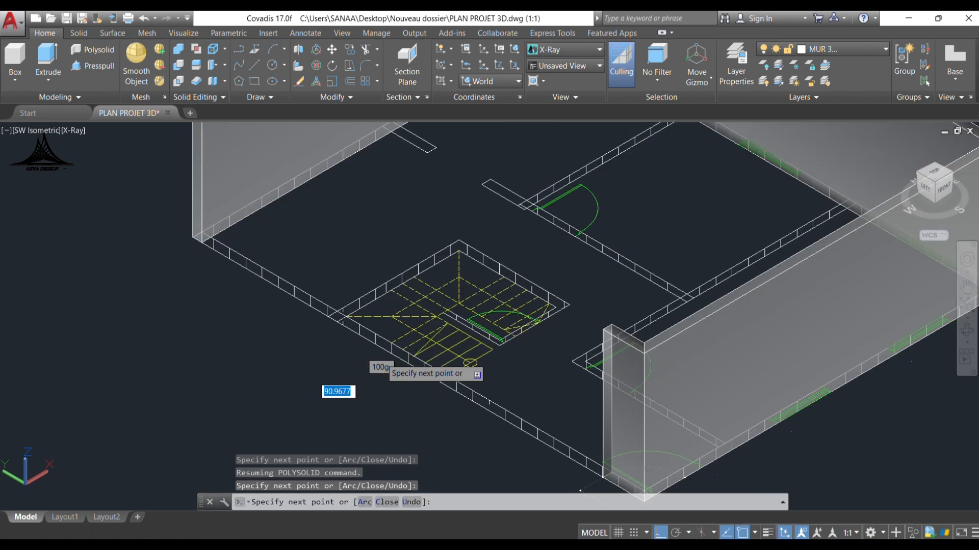
scroll(205, 240, "up", 5)
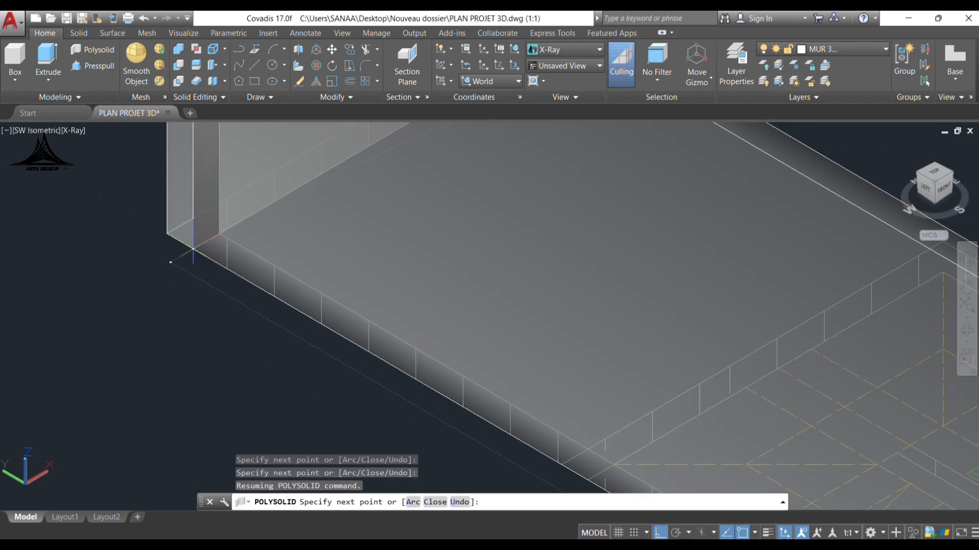
left_click(171, 231)
scroll(274, 343, "down", 5)
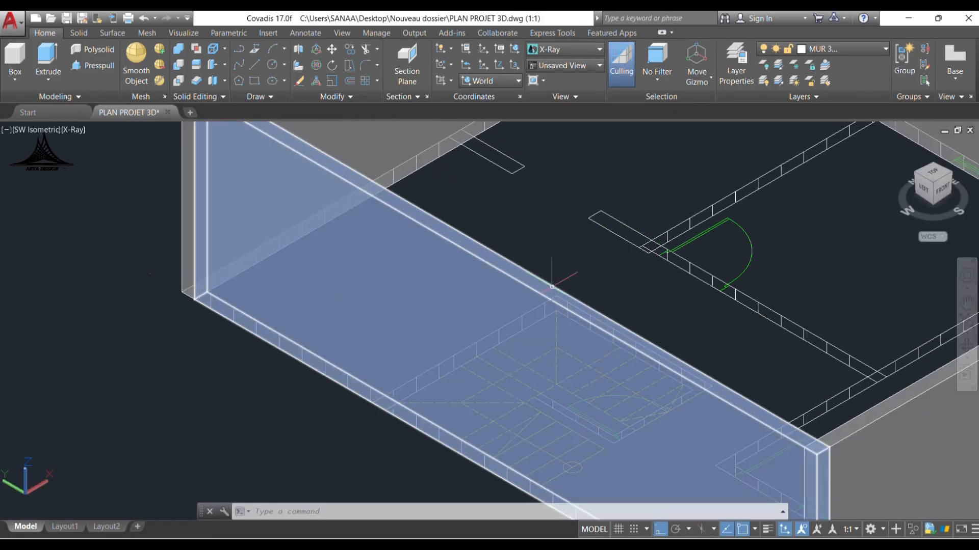
Step: Preview the walls in the Shaded and 2D Wireframe visual styles and return to X-Ray
left_click(600, 50)
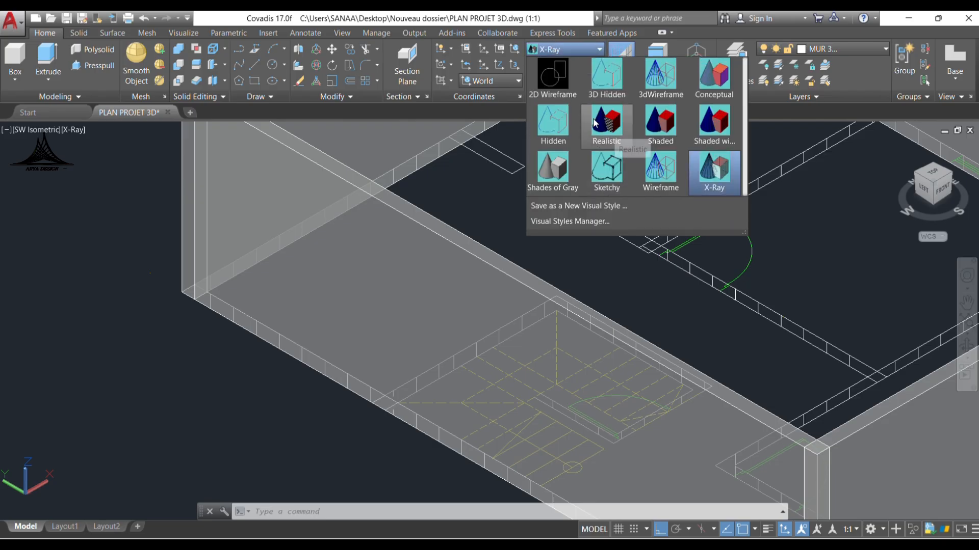
left_click(658, 126)
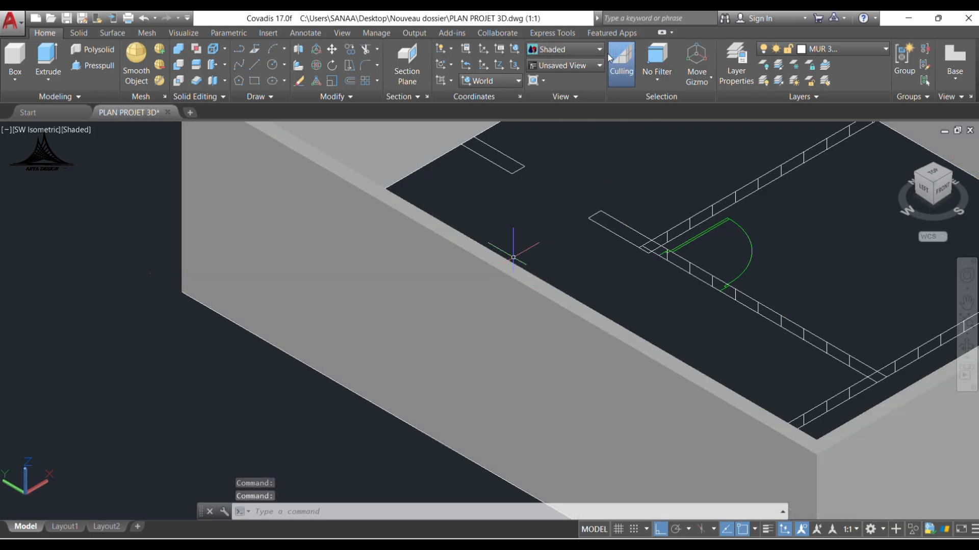
left_click(561, 49)
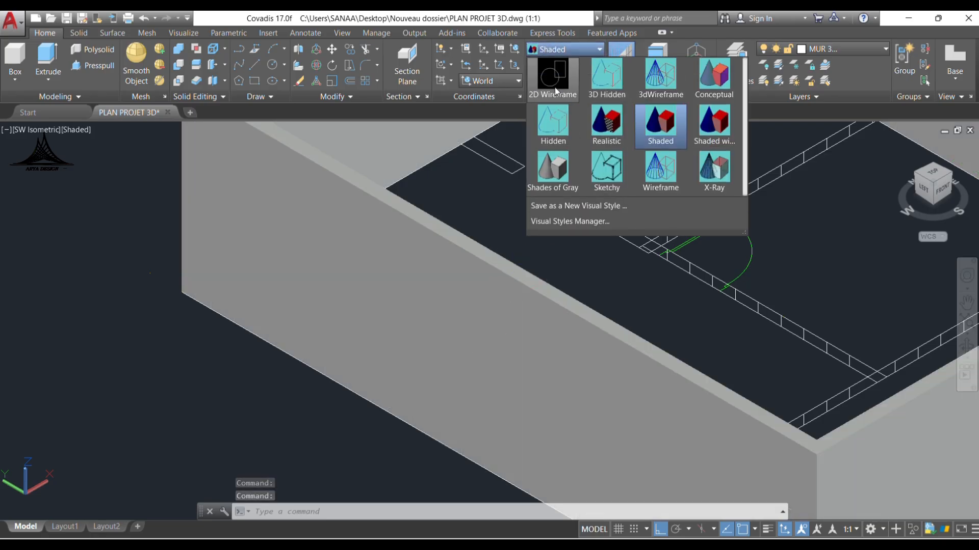
left_click(554, 87)
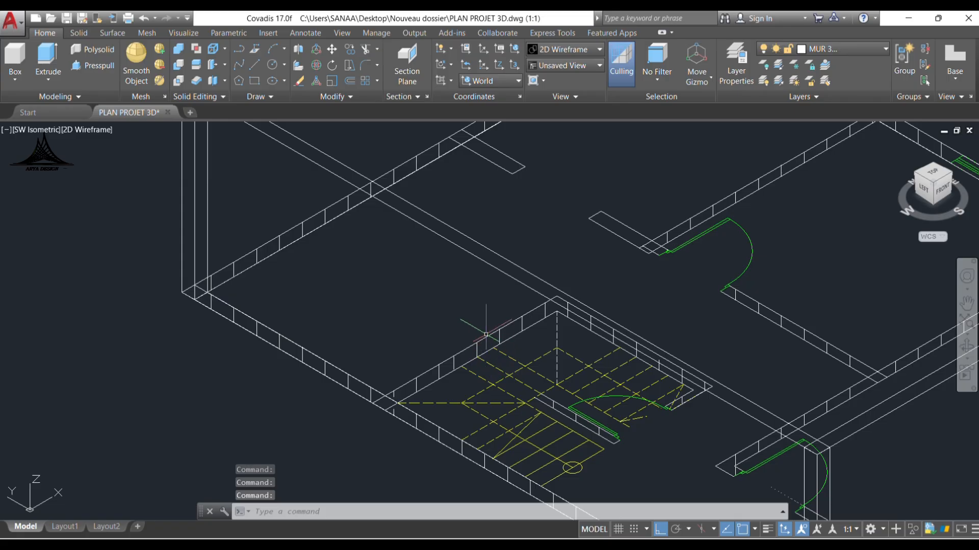
left_click(566, 49)
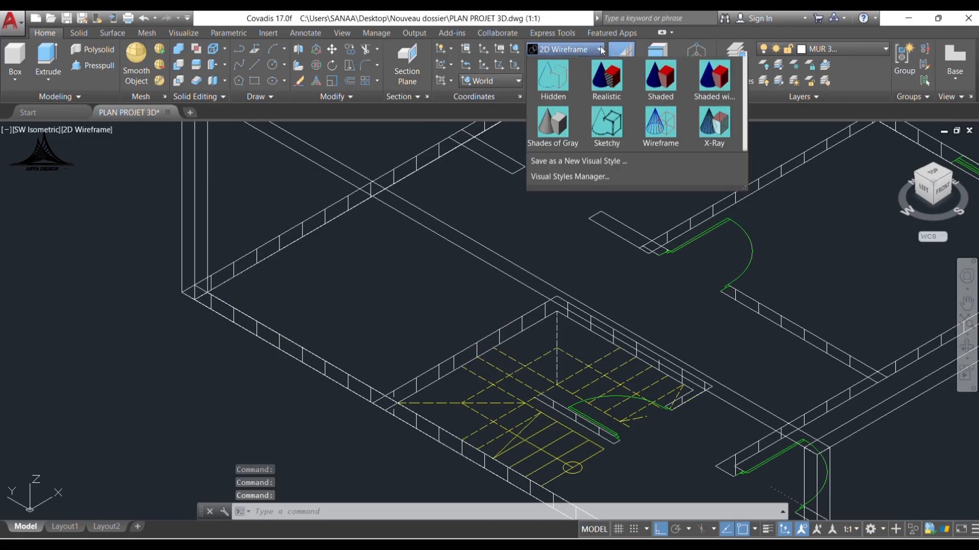
left_click(716, 173)
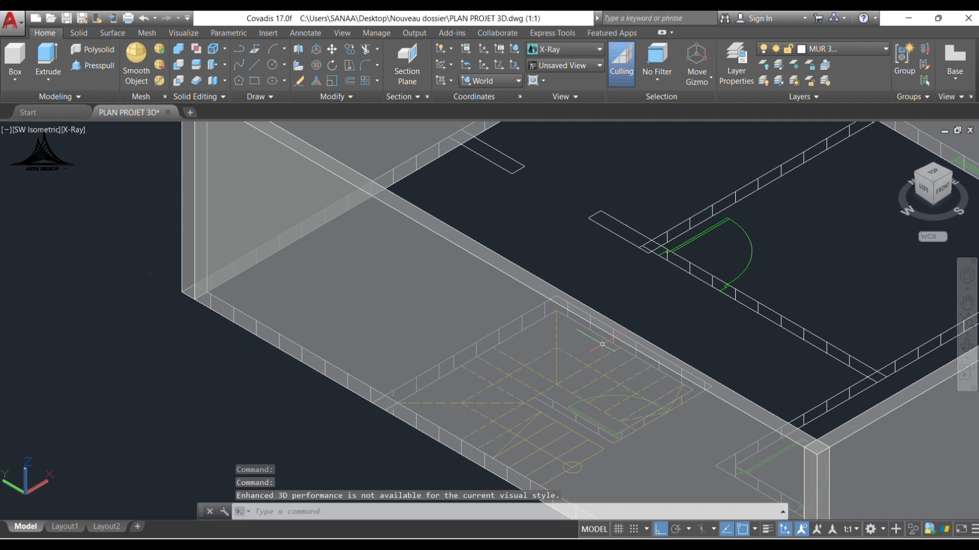
Step: Turn off the current layer MUR 3D EXT to hide the exterior walls
scroll(602, 345, "down", 4)
middle_click_drag(460, 304, 385, 279)
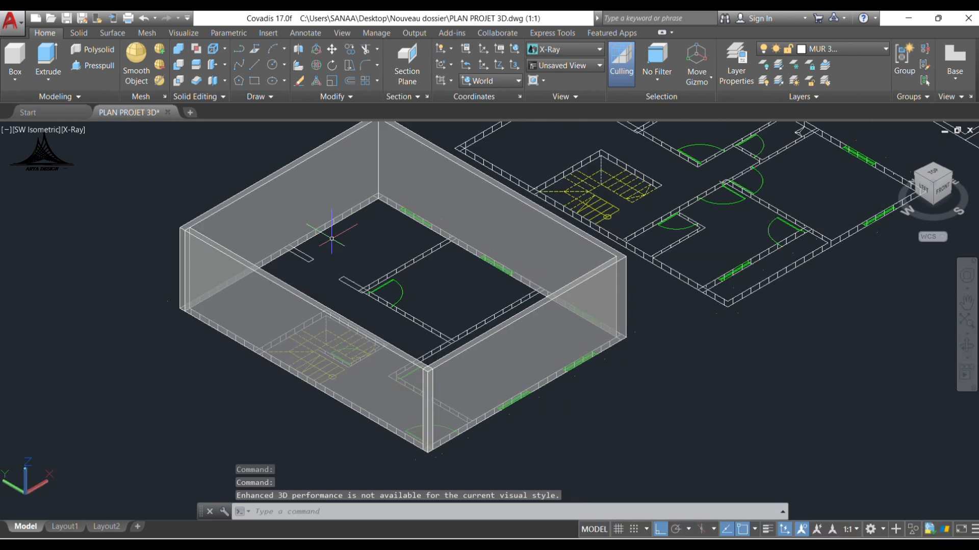
scroll(332, 239, "up", 1)
scroll(468, 302, "up", 1)
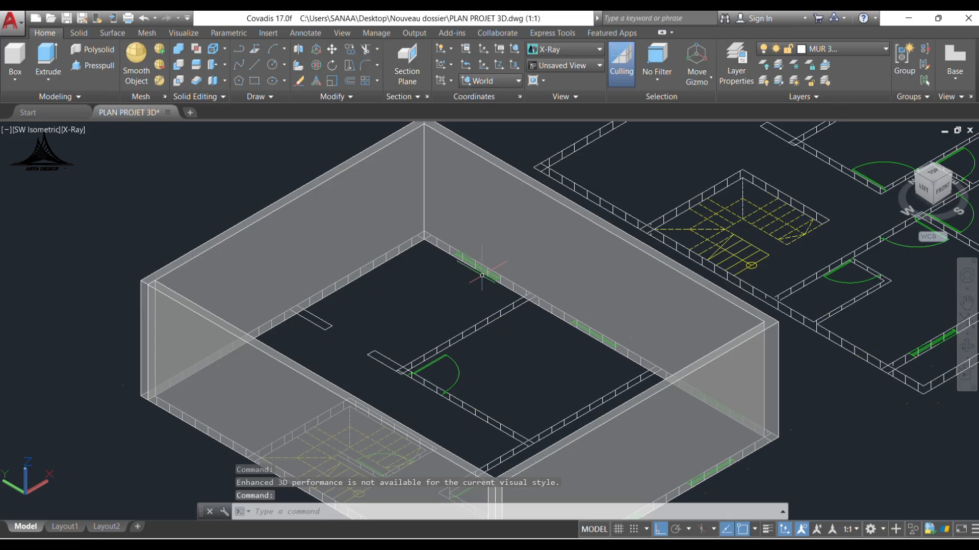
middle_click_drag(473, 358, 444, 251)
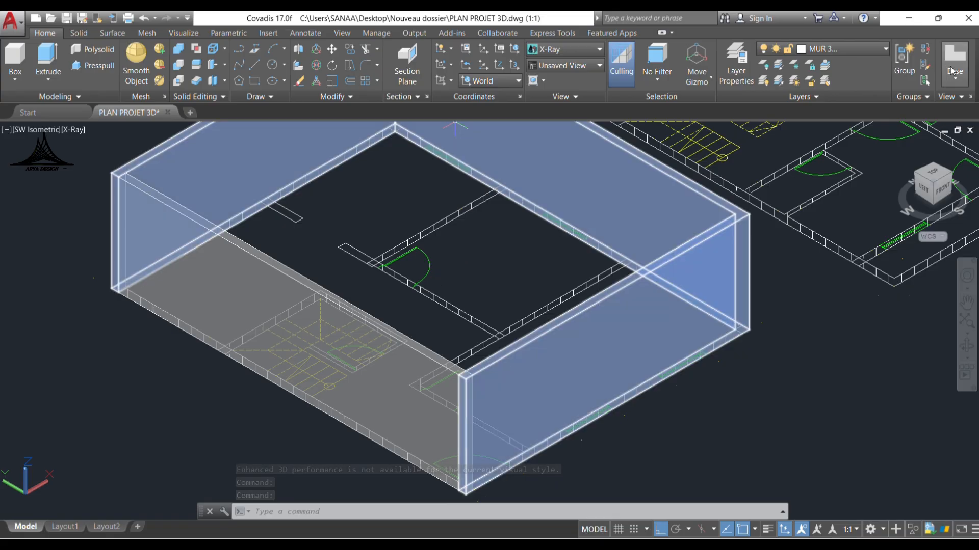
left_click(841, 49)
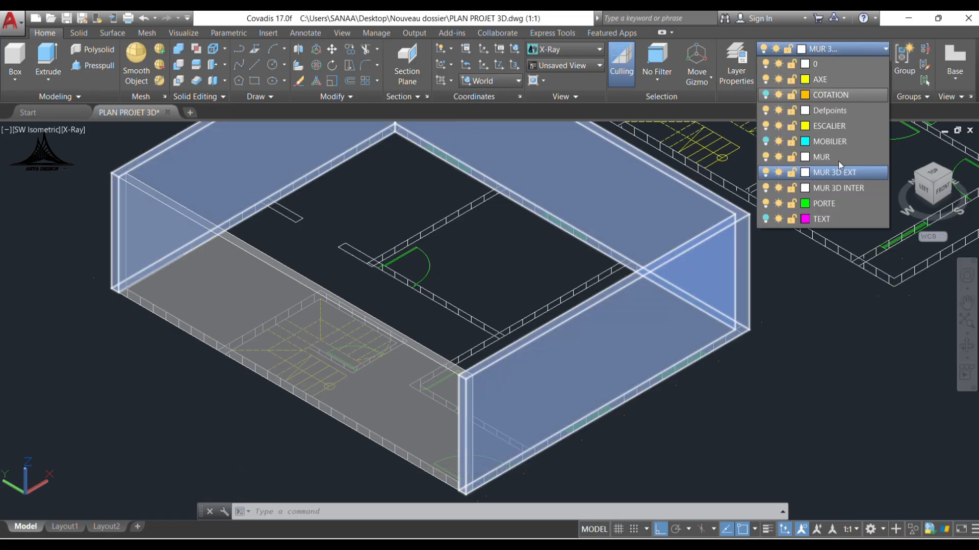
left_click(766, 173)
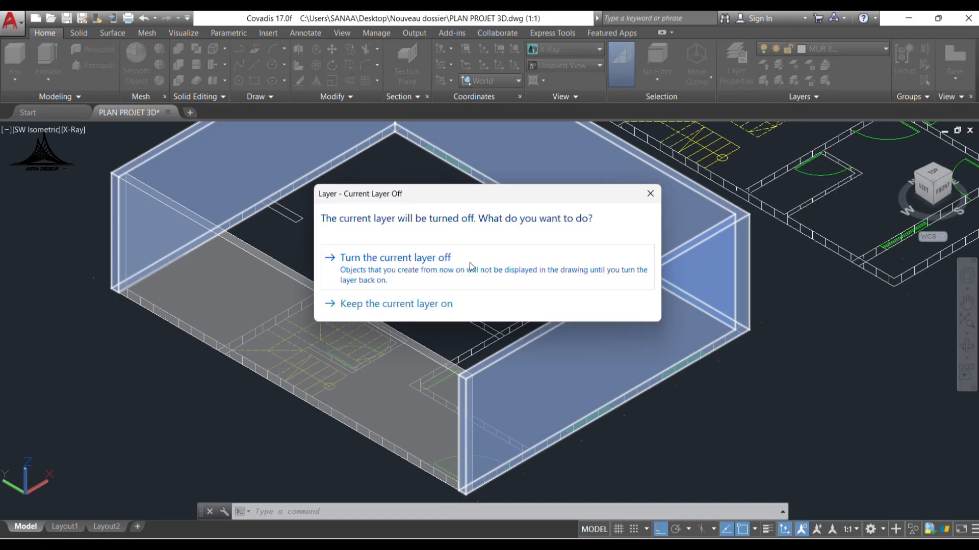
left_click(470, 265)
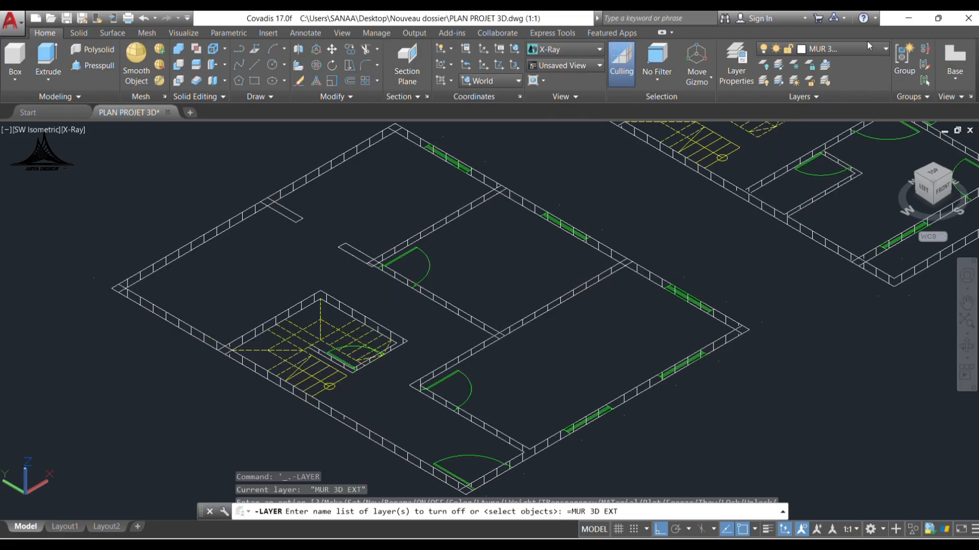
Step: Make MUR 3D INTER the current layer and draw the L-shaped interior wall polysolid along two sides of the staircase
left_click(886, 47)
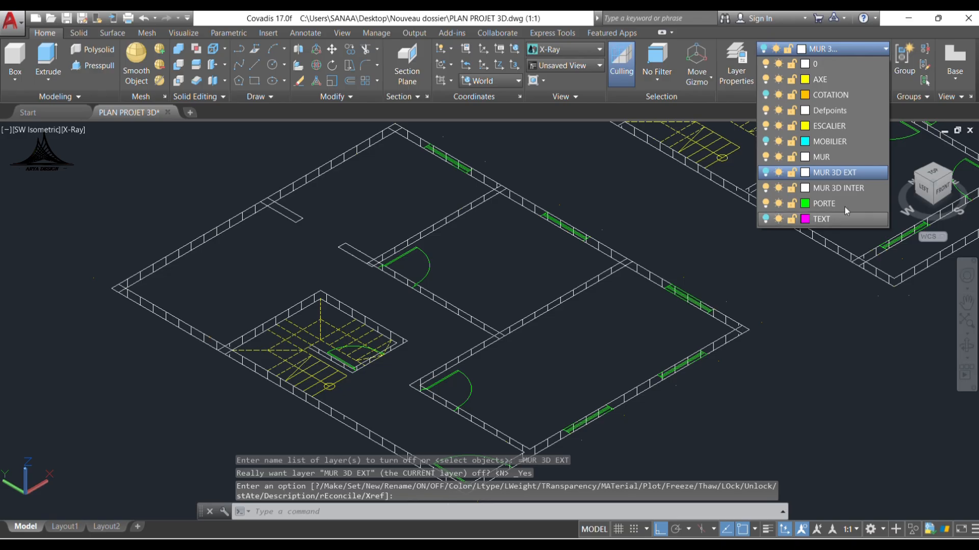
left_click(851, 188)
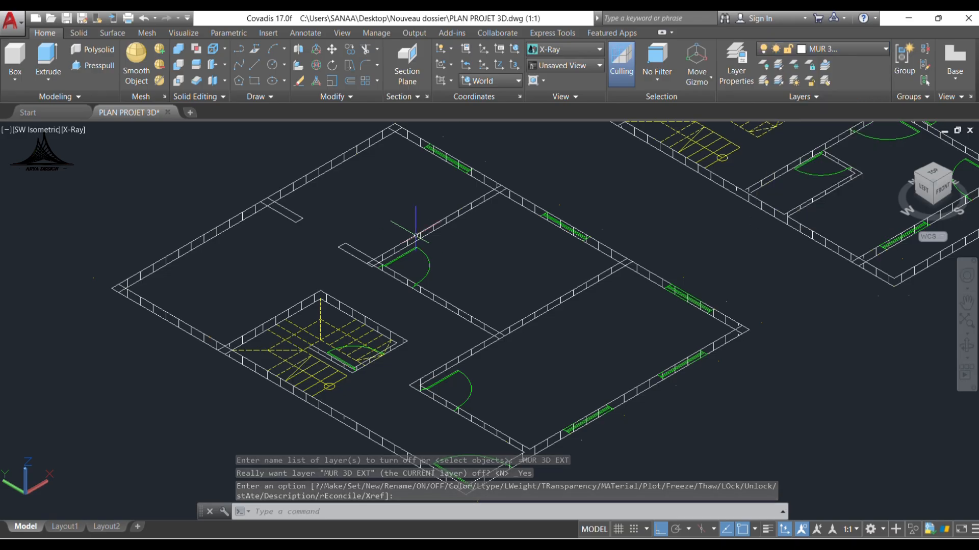
scroll(186, 356, "up", 3)
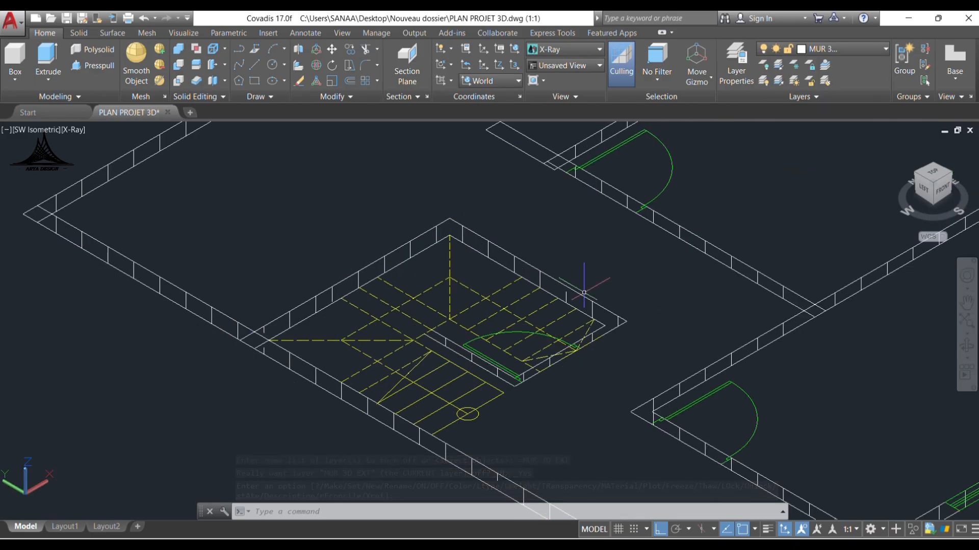
left_click(92, 51)
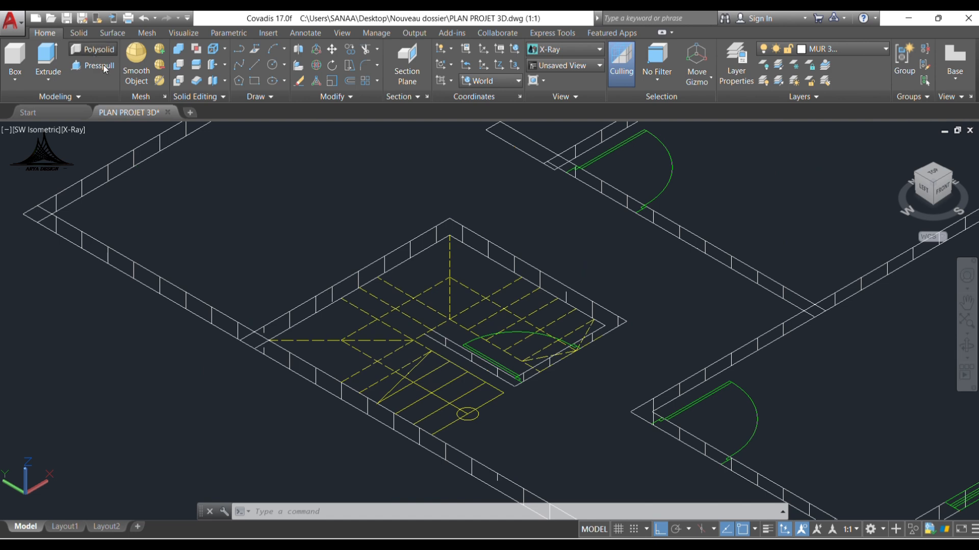
left_click(255, 332)
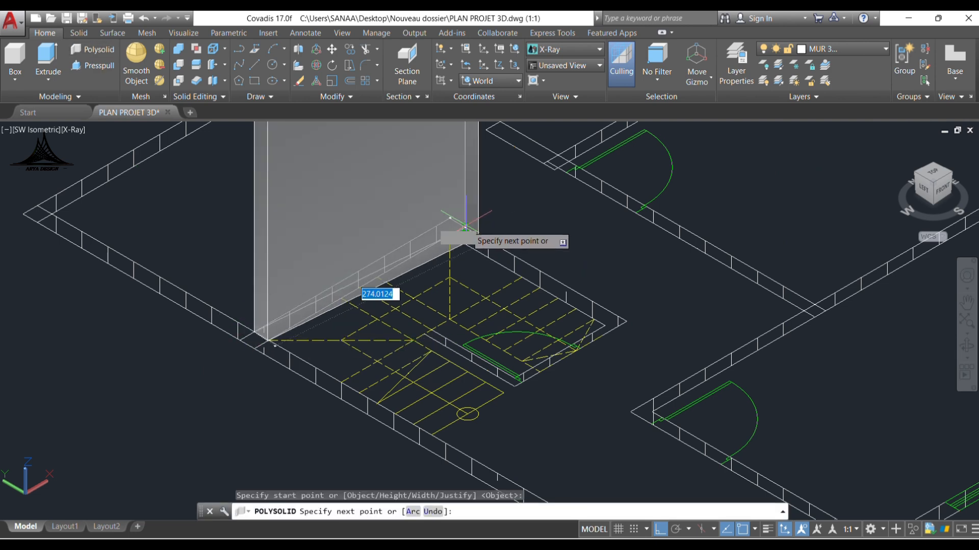
left_click(450, 234)
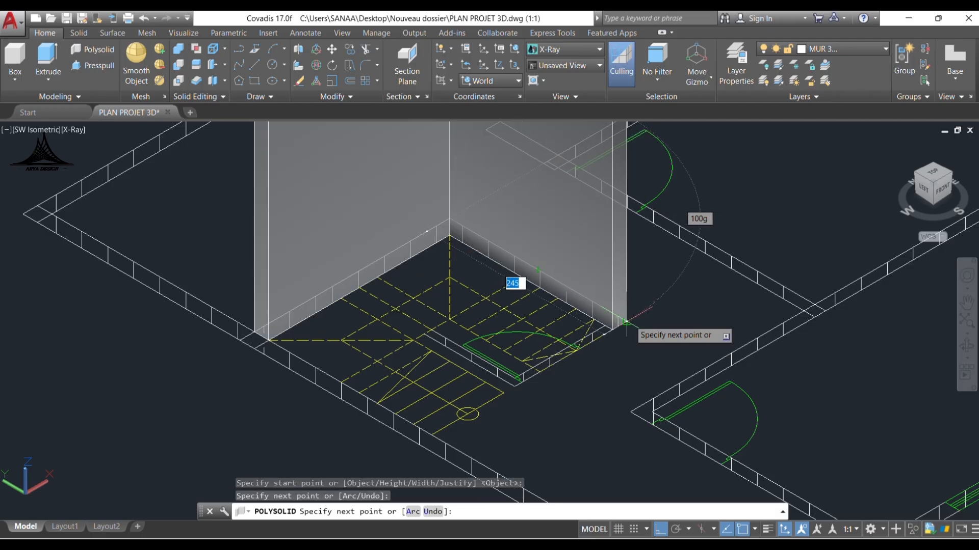
left_click(626, 321)
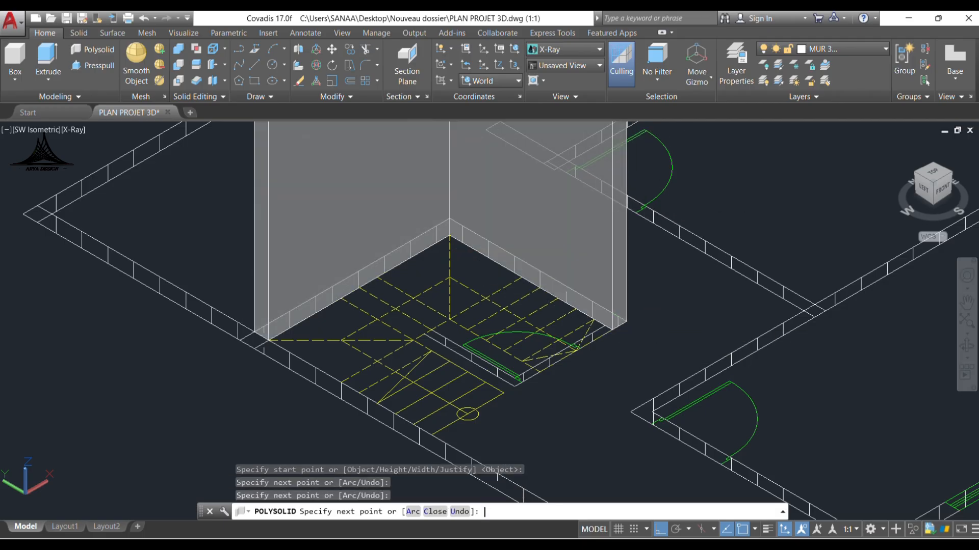
key("Return")
Step: Orbit to view the two short wall stubs beyond the staircase and restart Polysolid with a height of 100
scroll(541, 354, "down", 2)
middle_click_drag(540, 316, 397, 393)
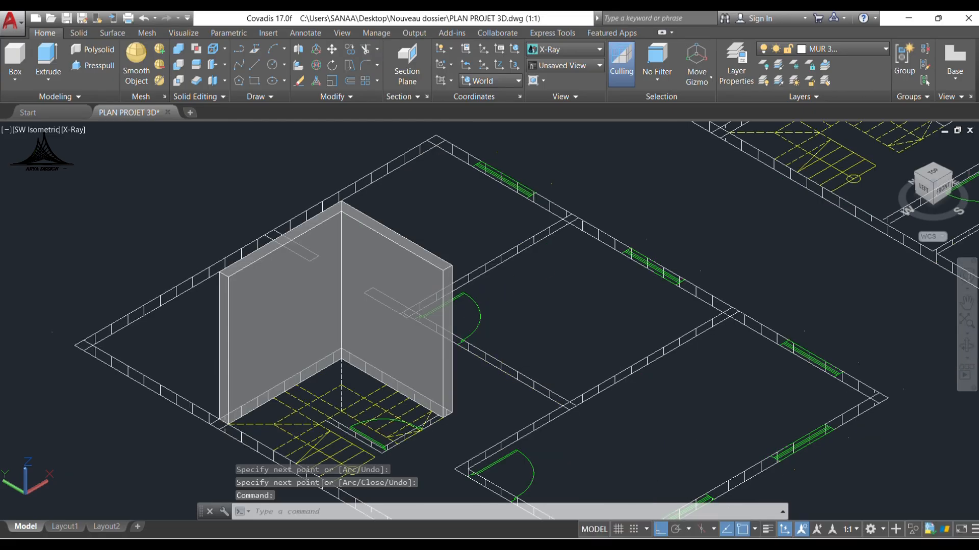
scroll(299, 259, "up", 3)
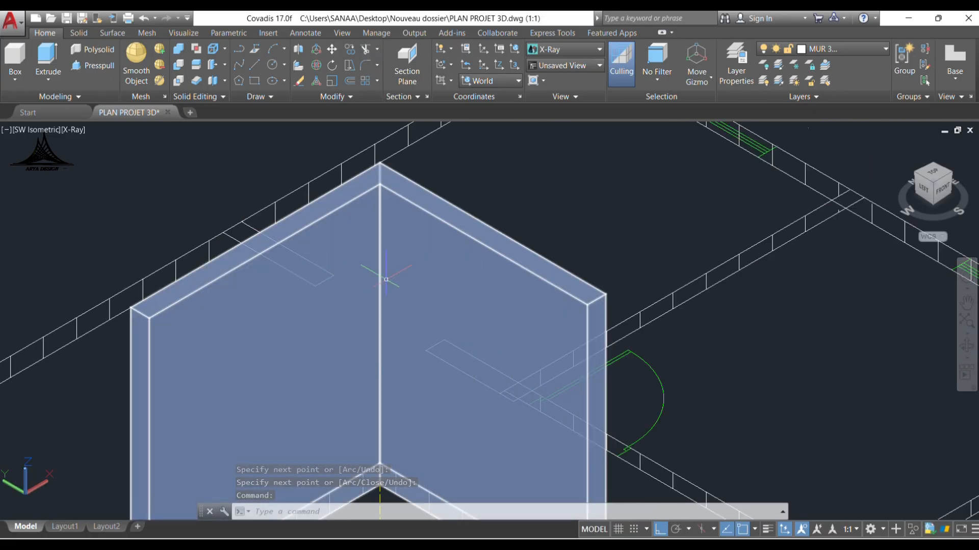
scroll(364, 261, "down", 2)
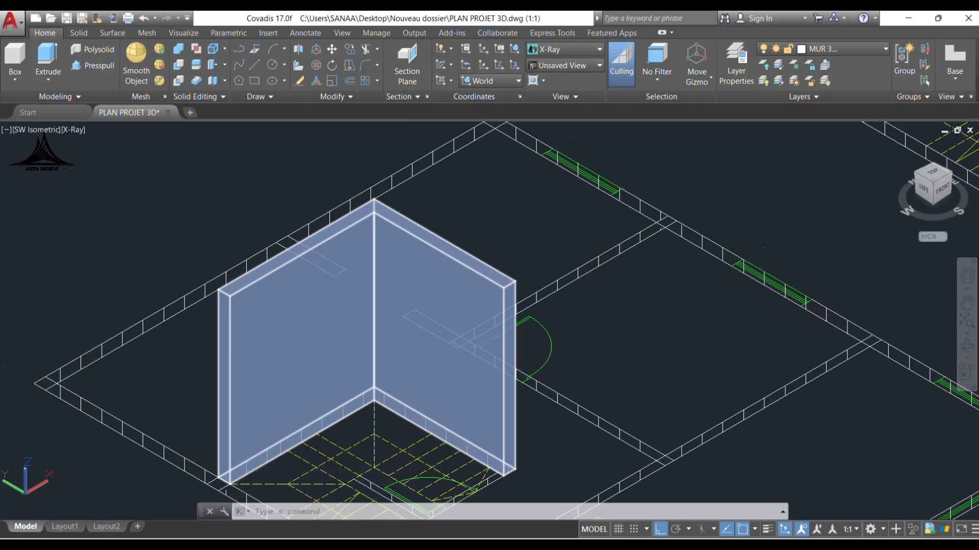
left_click(965, 348)
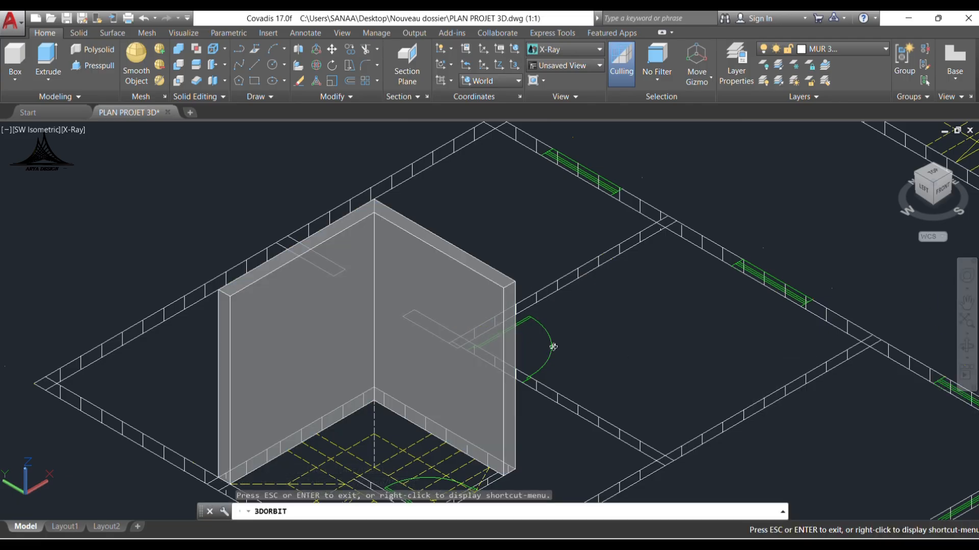
left_click_drag(650, 319, 579, 357)
middle_click_drag(644, 190, 638, 291)
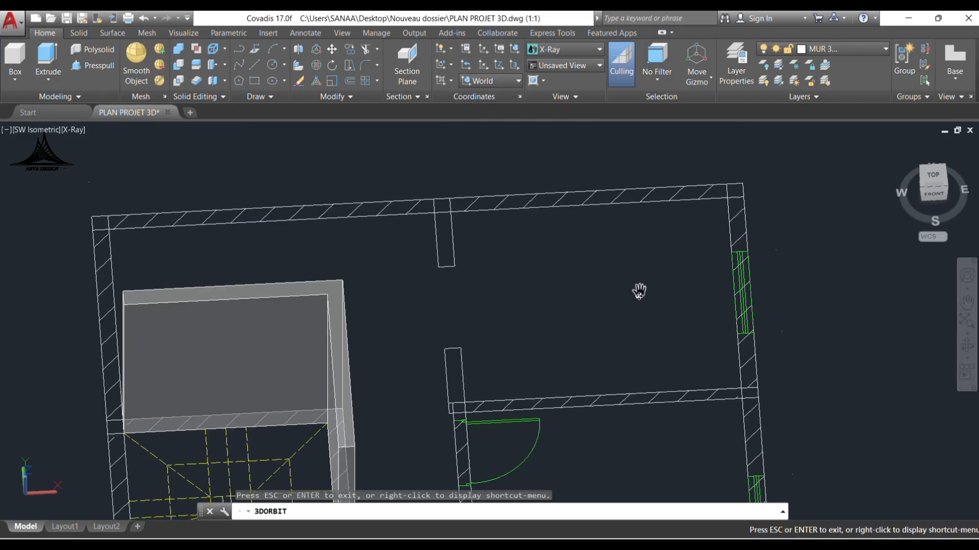
left_click_drag(788, 394, 700, 380)
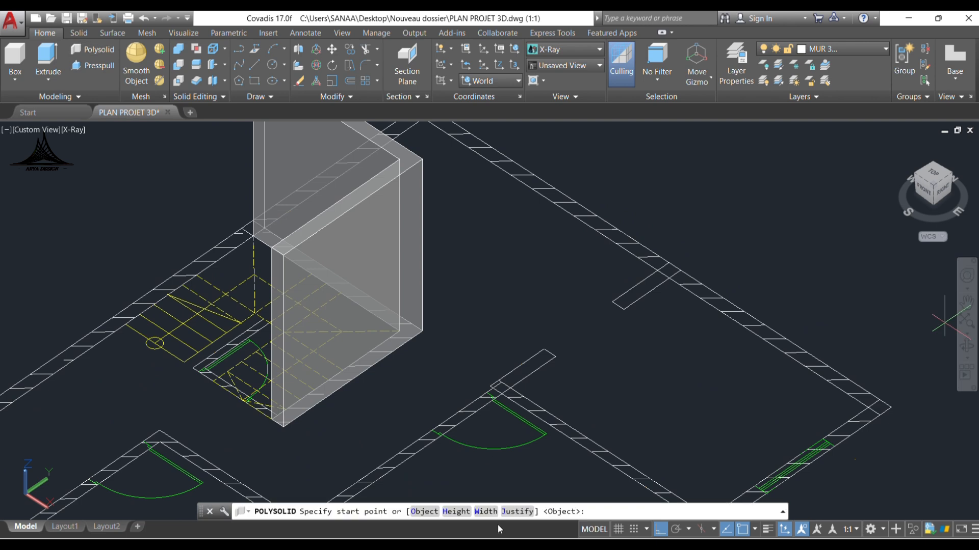
left_click(455, 512)
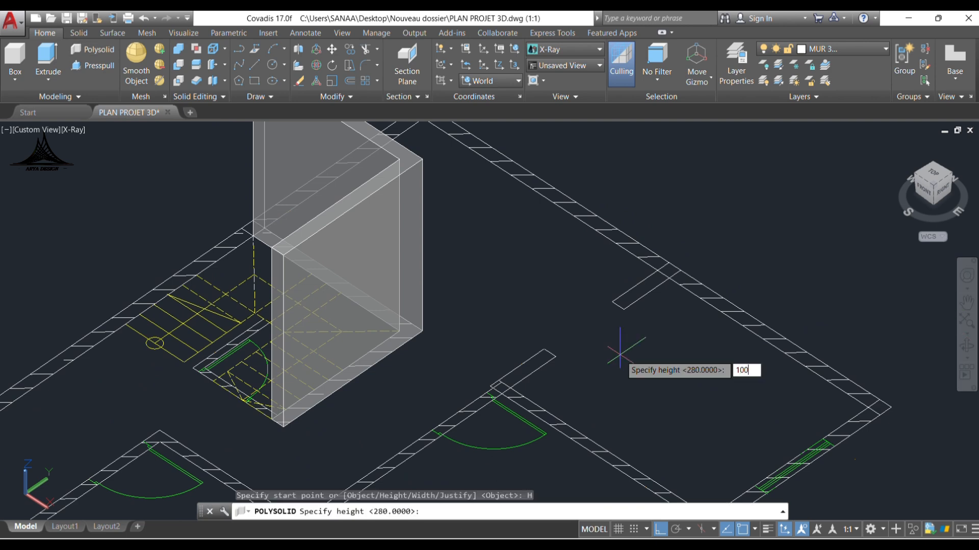
type("100")
key("Return")
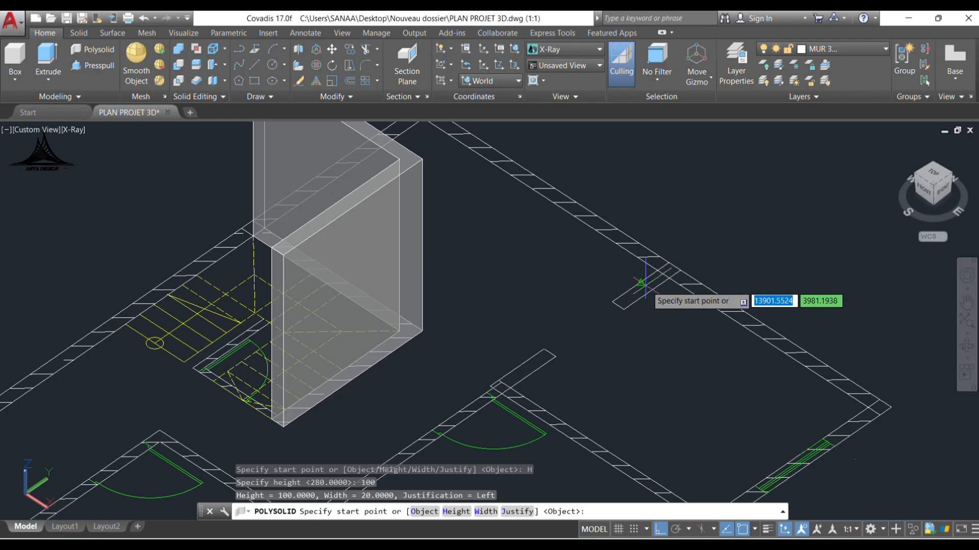
scroll(635, 306, "up", 3)
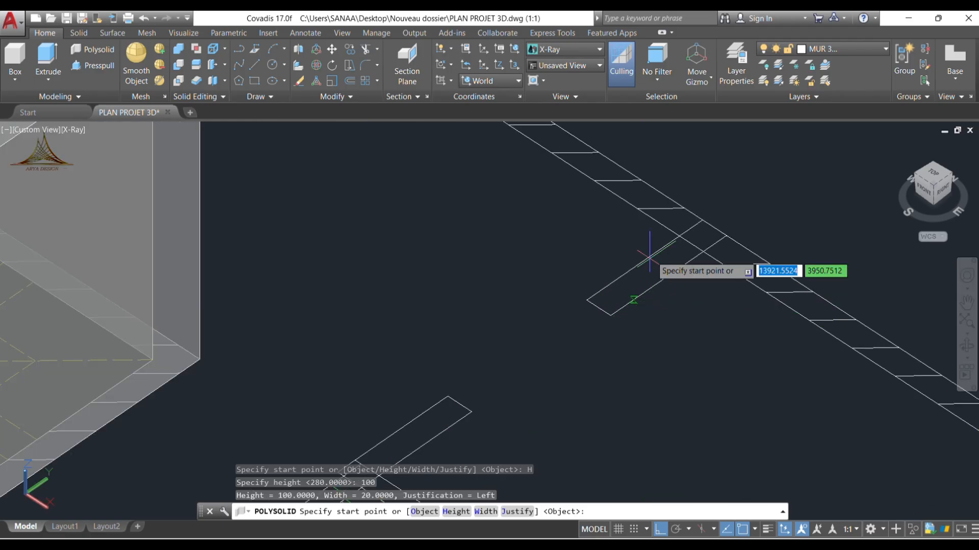
left_click(679, 236)
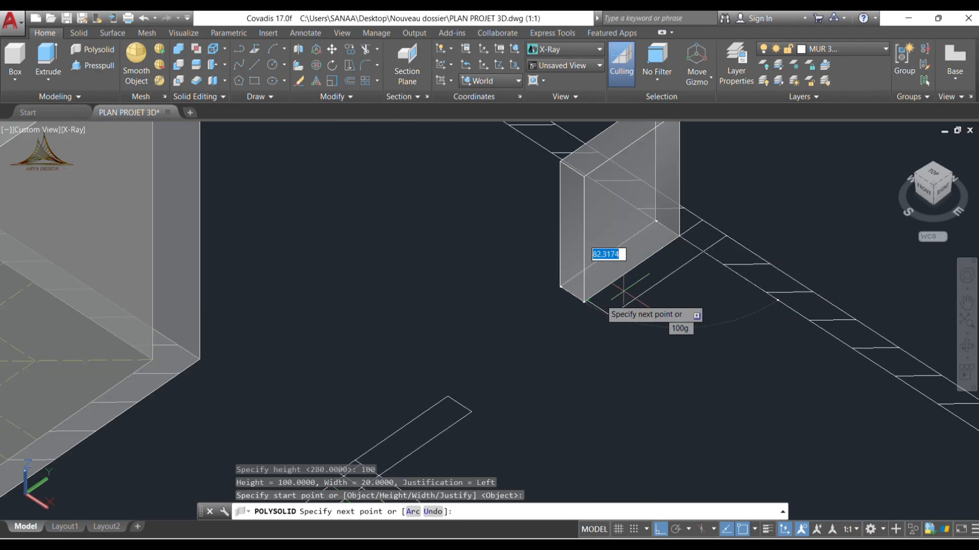
right_click(702, 278)
left_click(678, 314)
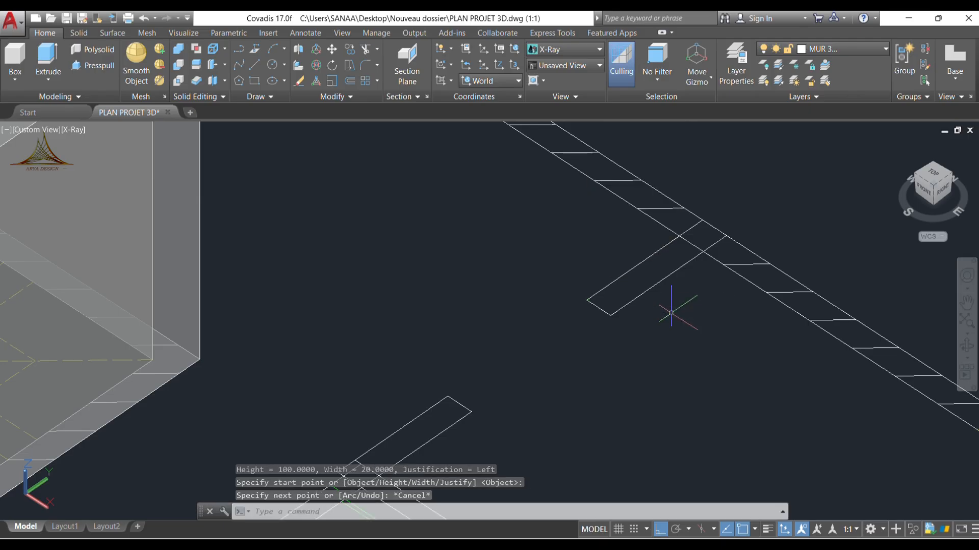
Step: Draw a low polysolid 80 long over the short wall stub, from the exterior wall's inner face to its free end
key("Return")
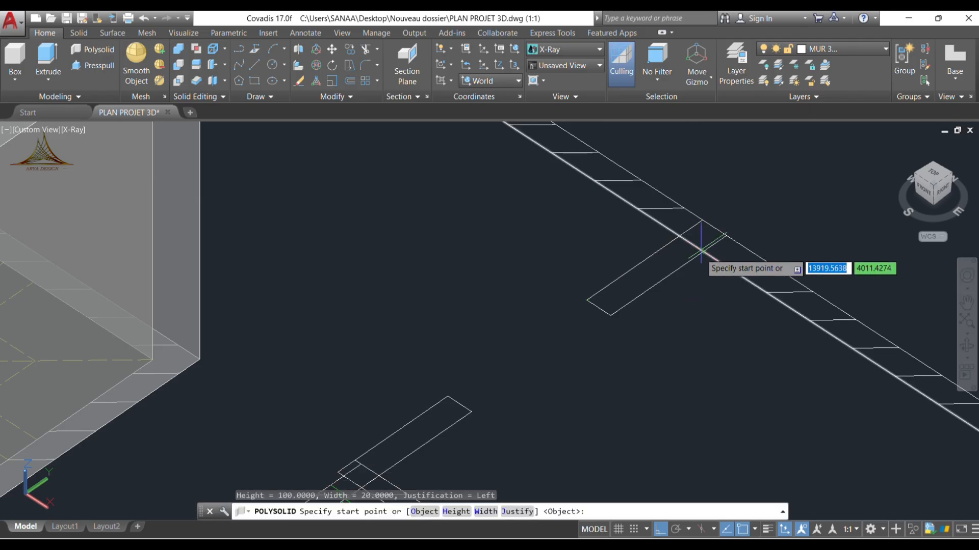
left_click(703, 252)
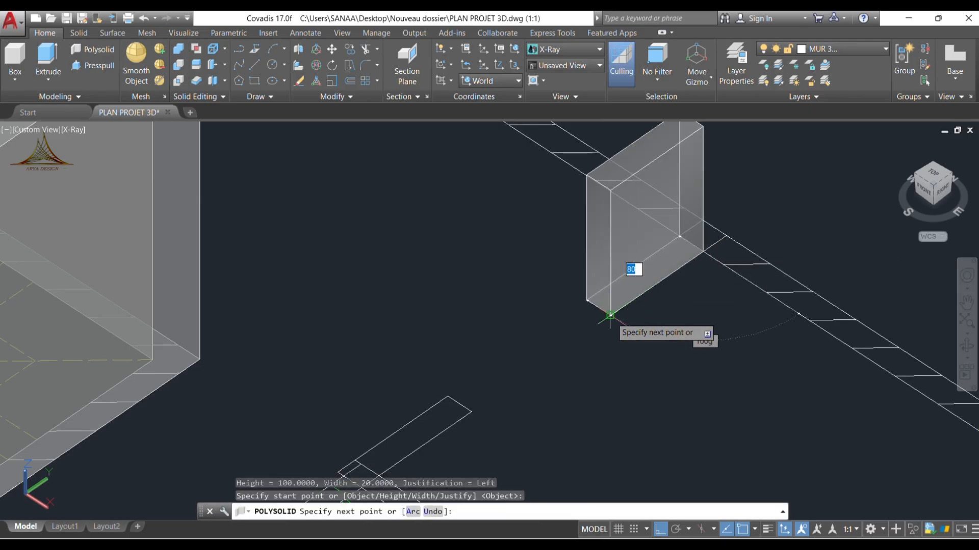
middle_click_drag(611, 311, 612, 280)
scroll(581, 293, "up", 3)
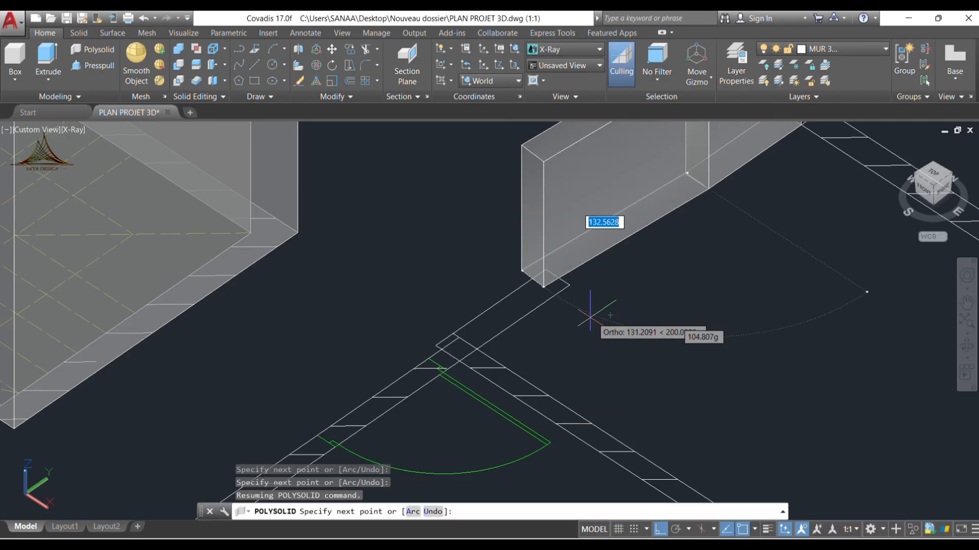
key("Return")
Step: Draw the second low polysolid over the opposite stub, from its free end to the room wall beside the door
key("Return")
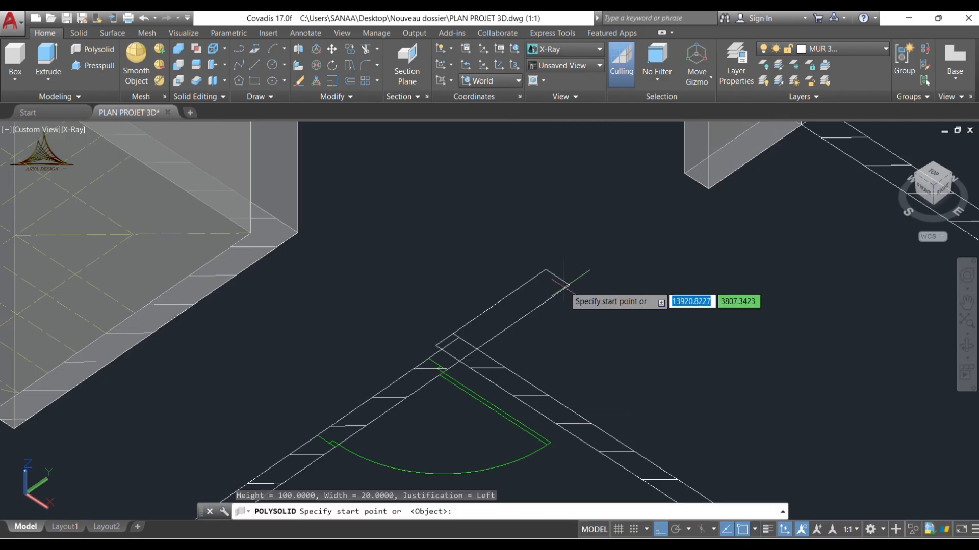
left_click(569, 285)
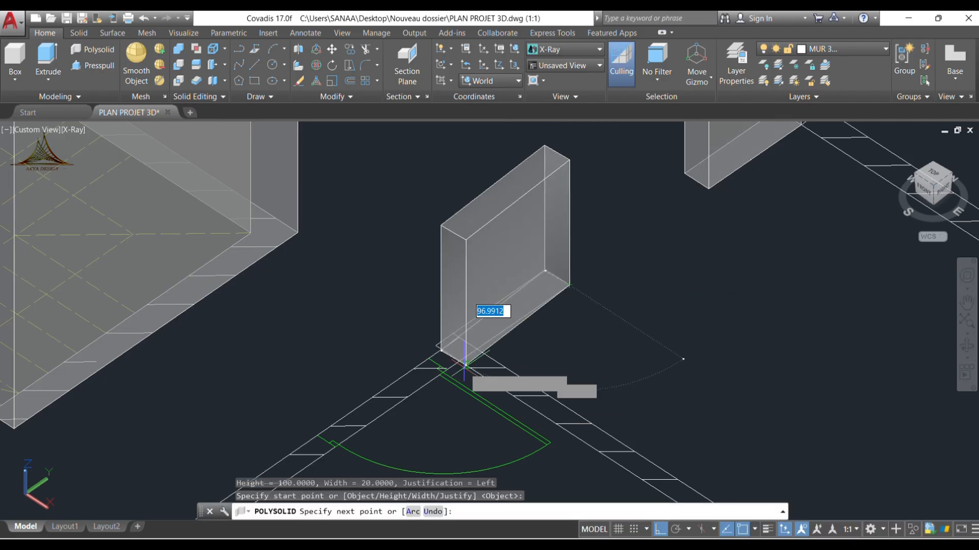
left_click(477, 349)
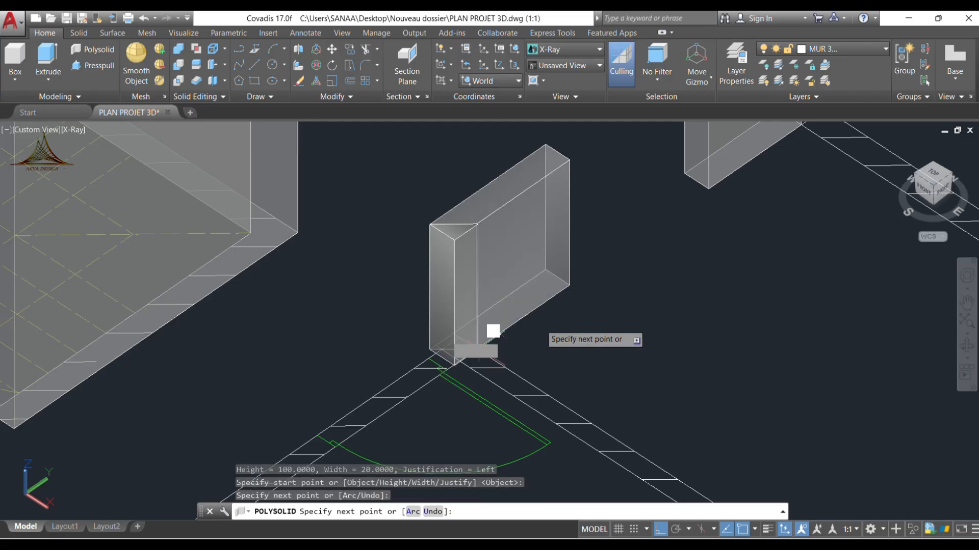
key("Return")
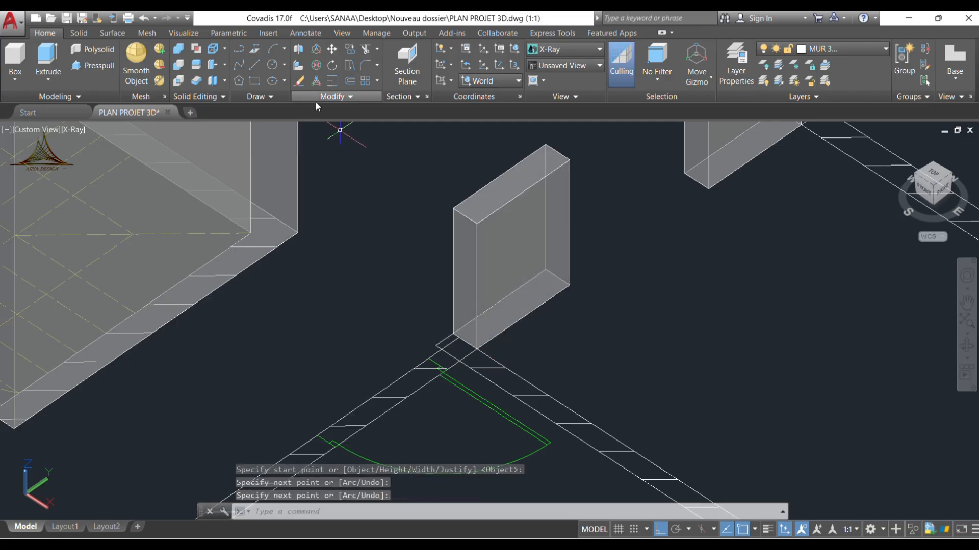
Step: Restart Polysolid with a height of 280 and a width of 15 for the interior partitions
key("Return")
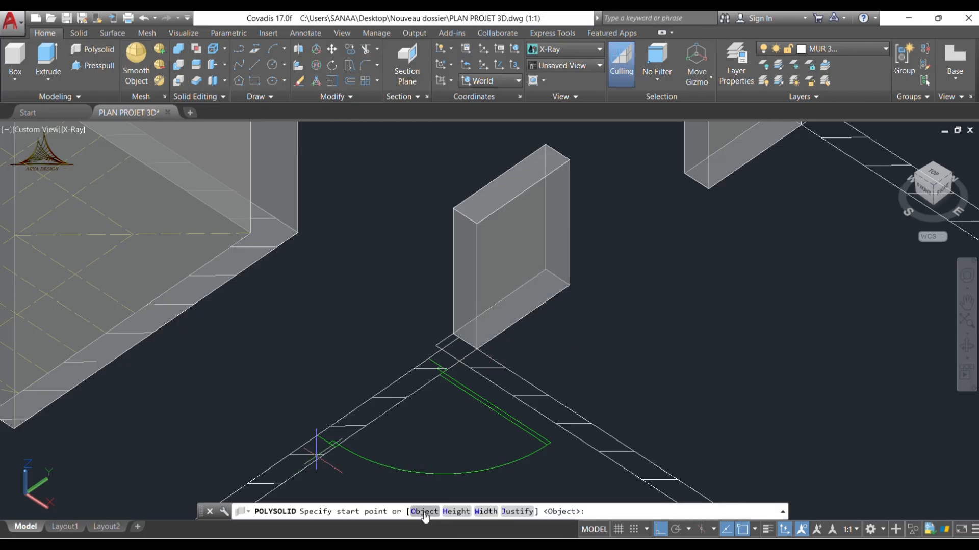
left_click(455, 512)
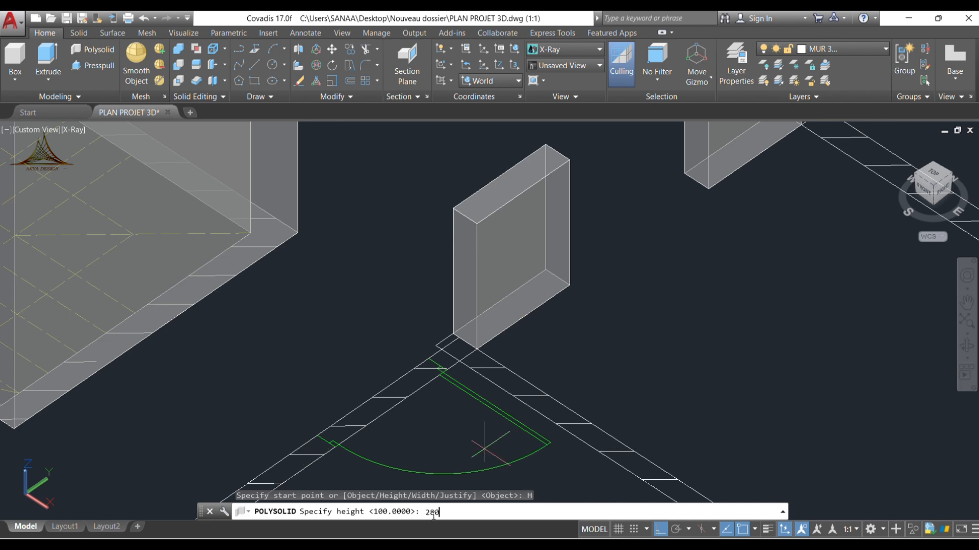
key("Return")
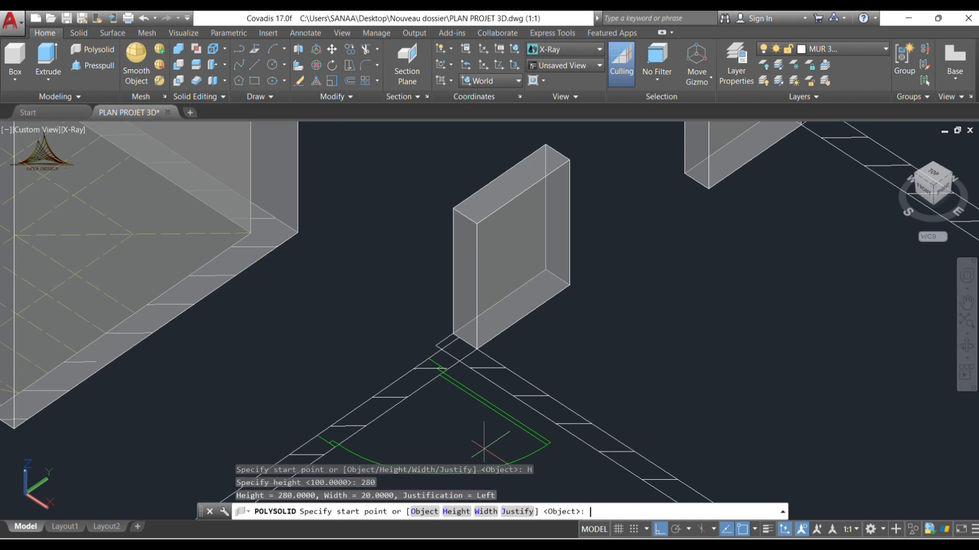
left_click(485, 511)
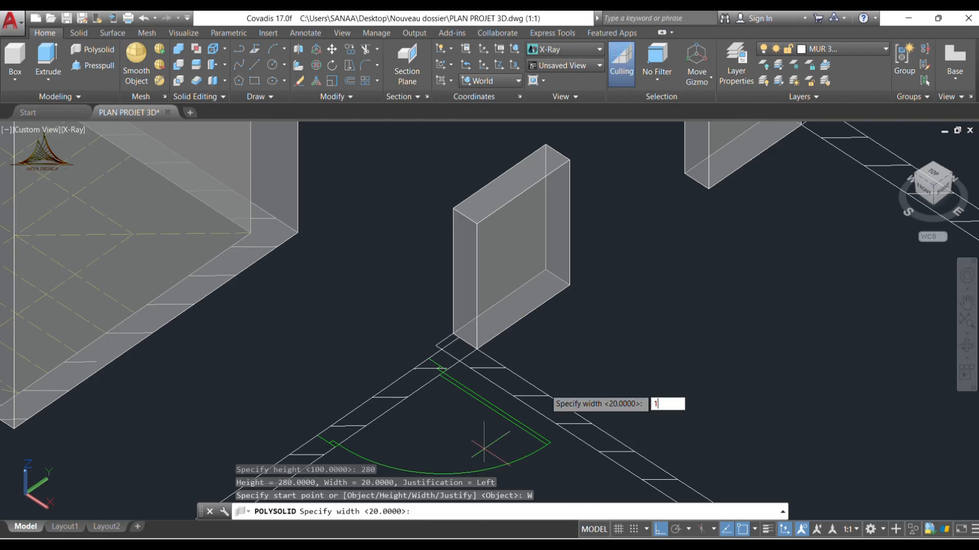
key("Return")
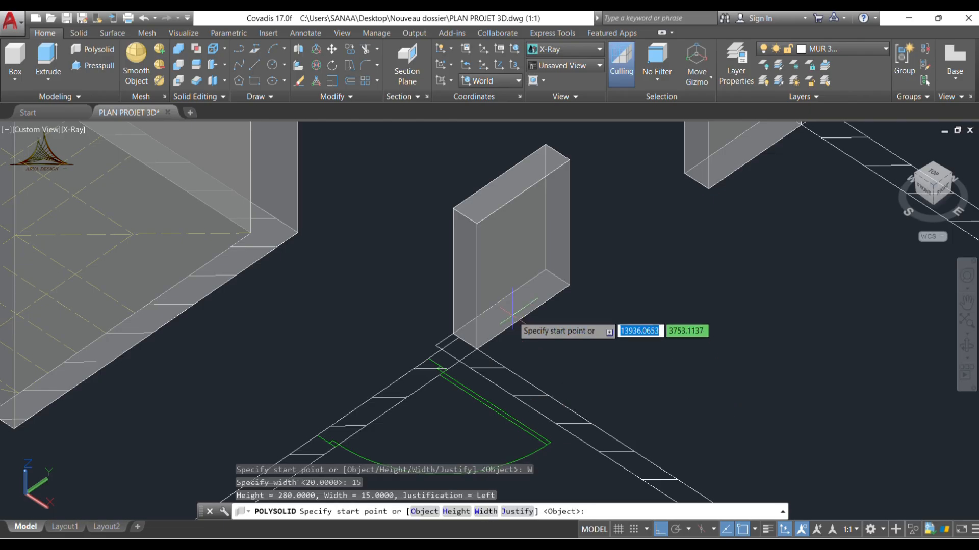
Step: Draw a 280-high, 15-wide partition polysolid from the corner at the low stub beside the door to the exterior wall's inner face
scroll(510, 314, "down", 4)
middle_click_drag(570, 391, 455, 346)
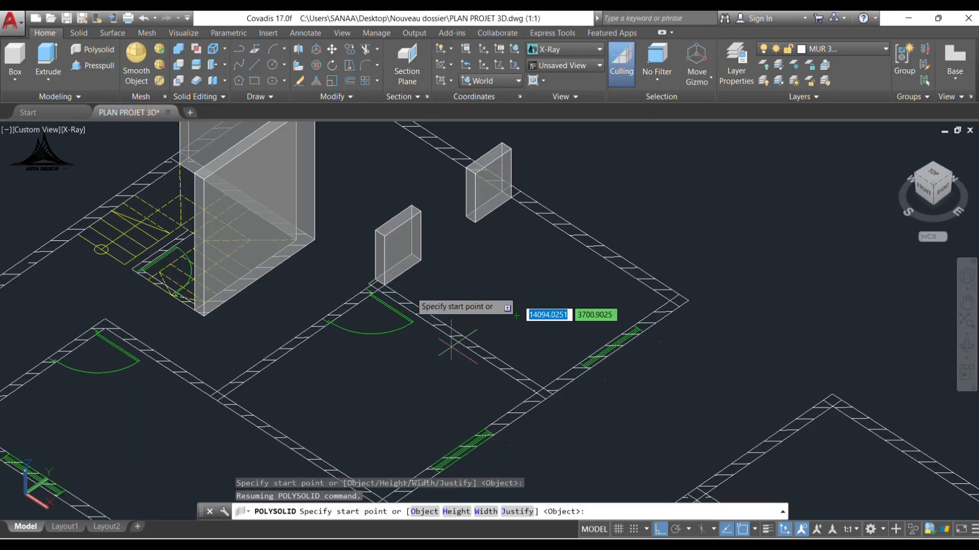
scroll(411, 291, "up", 4)
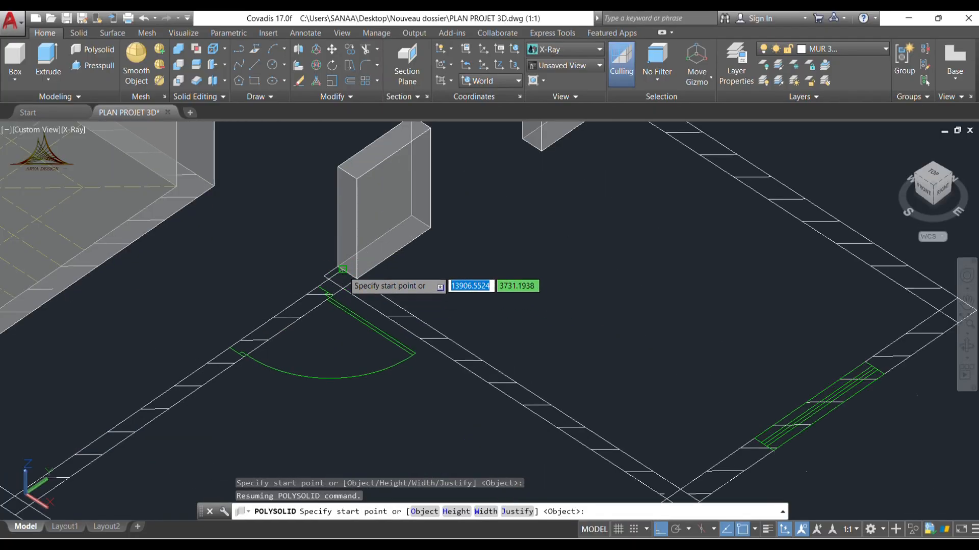
left_click(342, 268)
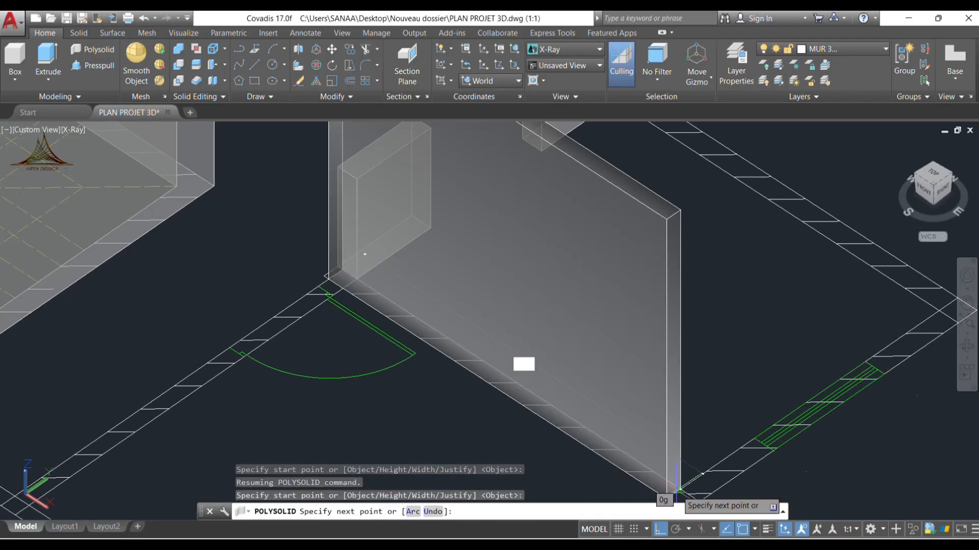
middle_click_drag(678, 489, 591, 322)
scroll(591, 322, "up", 2)
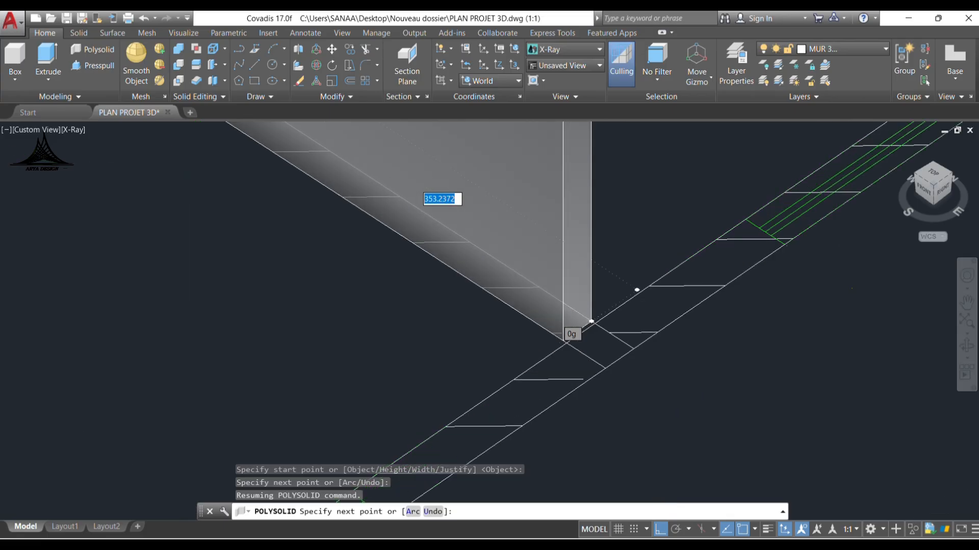
left_click(594, 324)
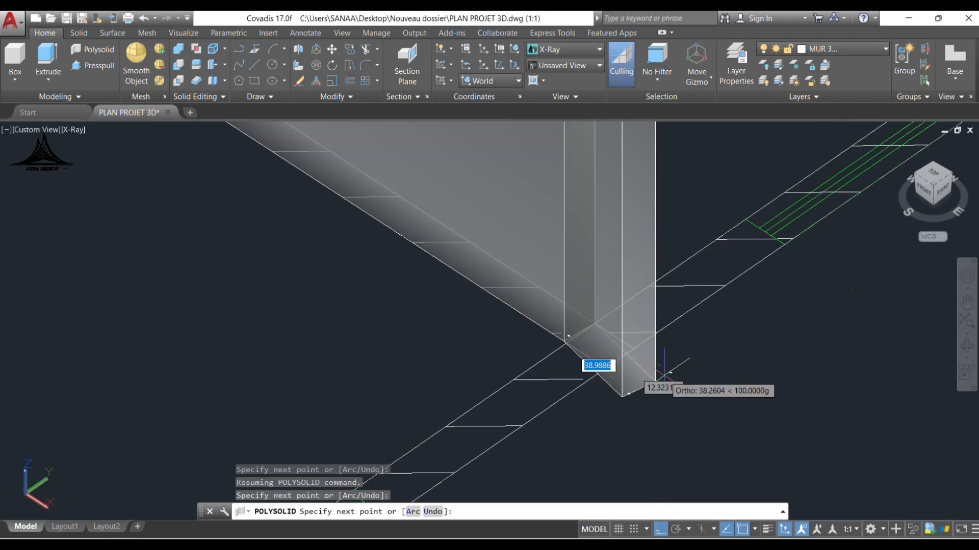
key("Return")
scroll(665, 373, "down", 6)
middle_click_drag(352, 374, 485, 337)
scroll(477, 360, "up", 2)
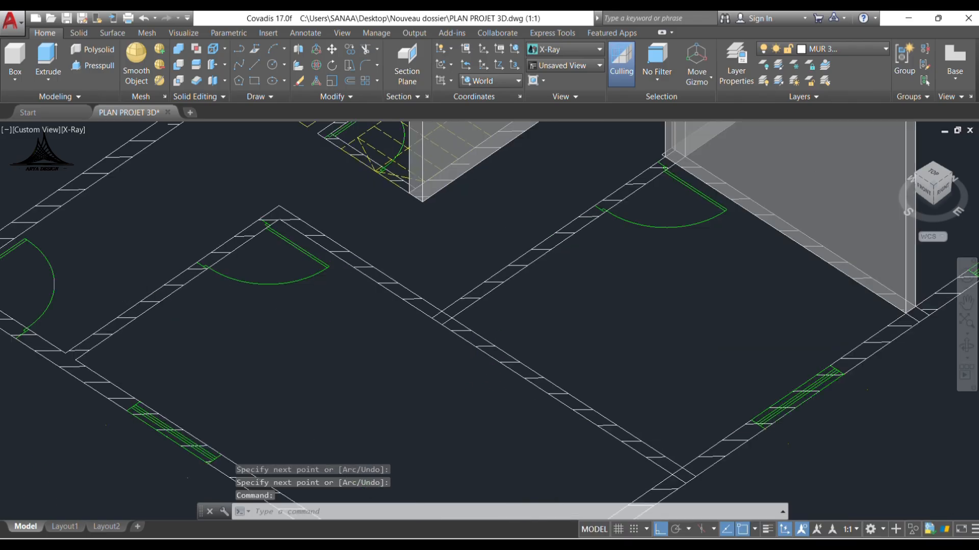
key("Return")
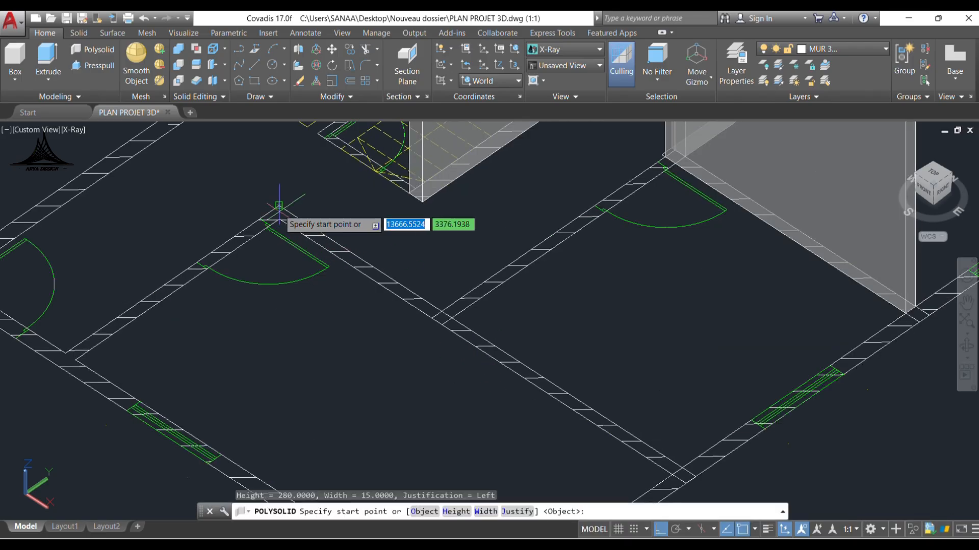
scroll(660, 164, "up", 4)
left_click(665, 157)
scroll(640, 169, "down", 3)
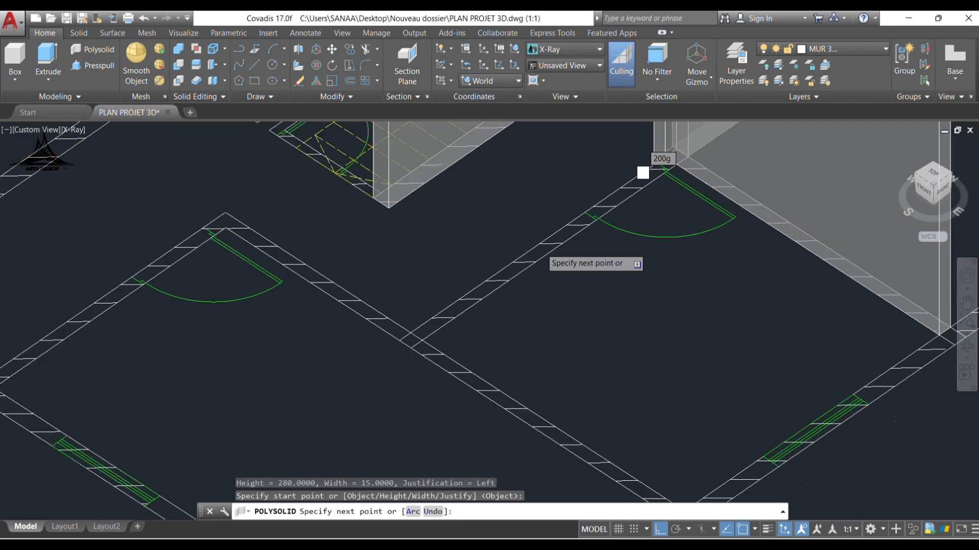
key("Escape")
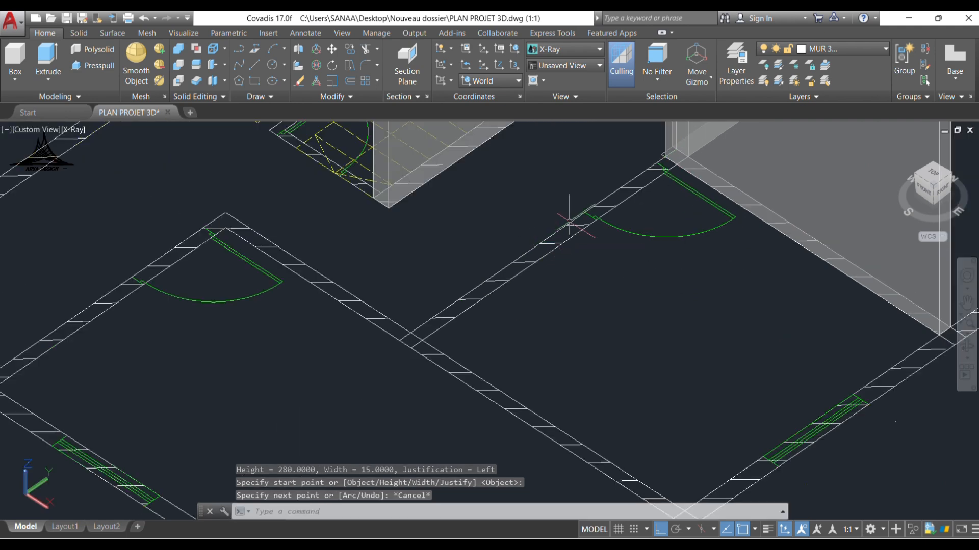
Step: Draw a perpendicular partition polysolid from the finished wall's door-side corner, across the door opening, to the long middle partition
scroll(692, 131, "up", 2)
key("Return")
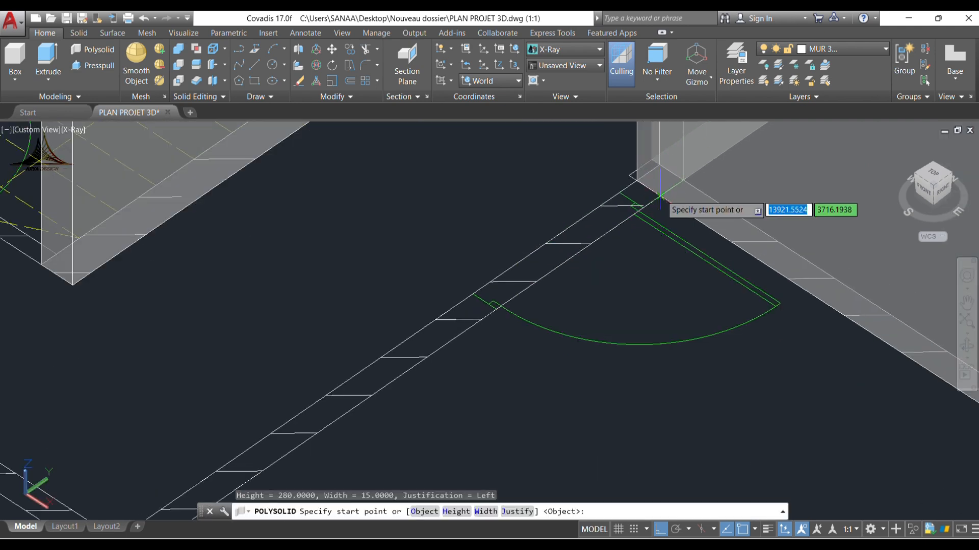
left_click(660, 196)
scroll(525, 270, "down", 3)
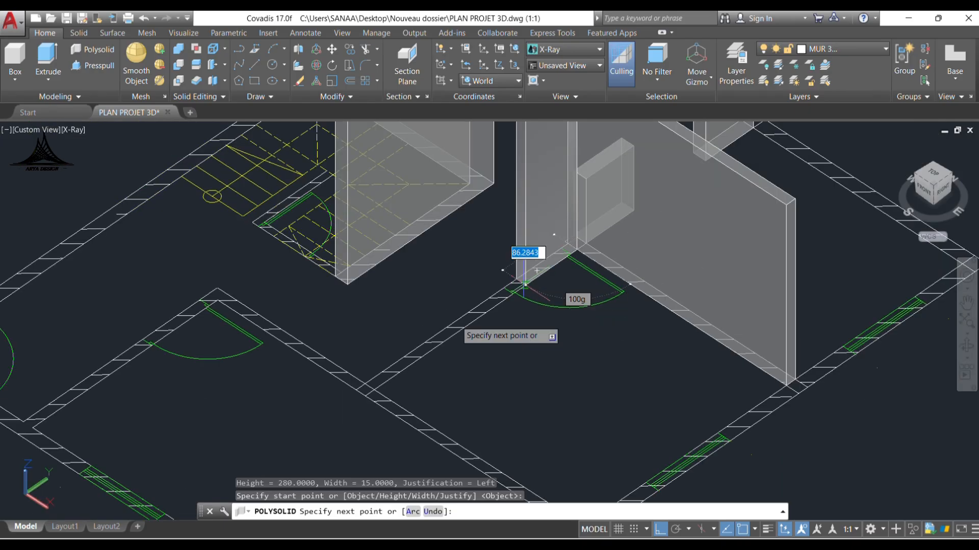
scroll(371, 406, "up", 1)
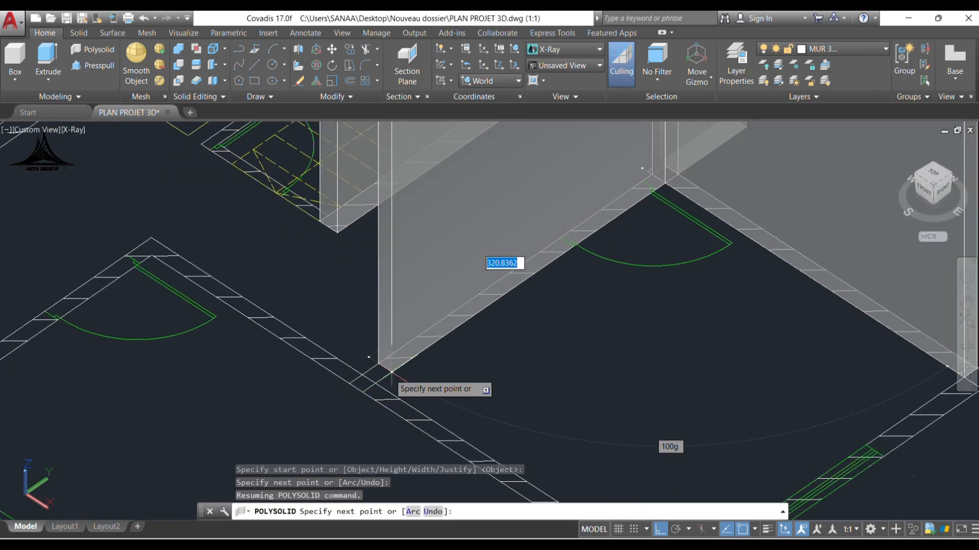
left_click(375, 385)
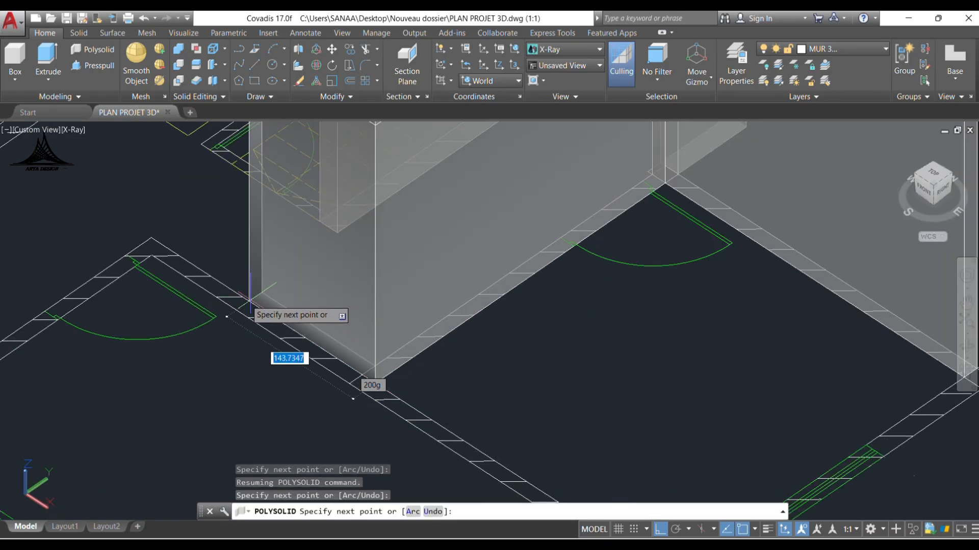
key("Return")
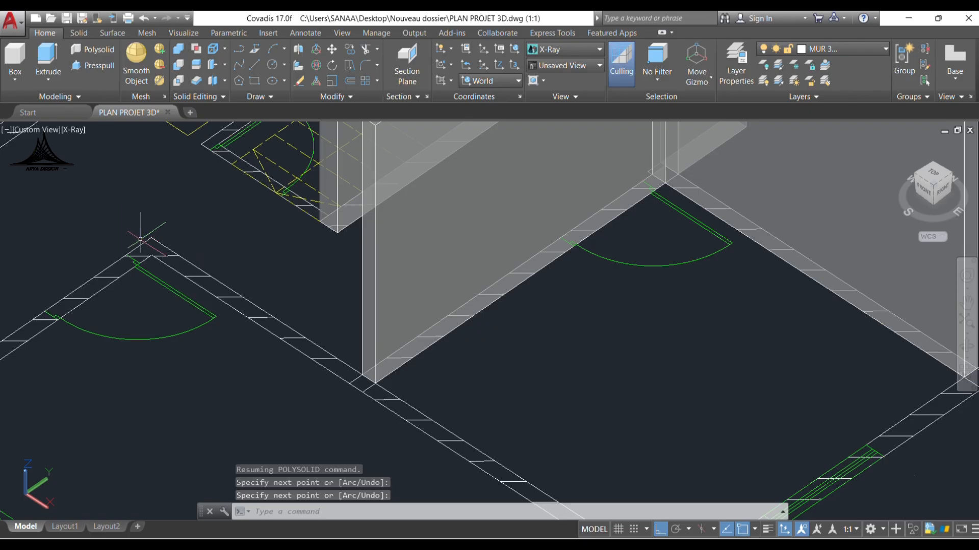
Step: Draw the long middle partition polysolid from the corner beside the other room's door to the exterior wall's inner face
key("Return")
left_click(141, 239)
middle_click_drag(398, 397, 285, 214)
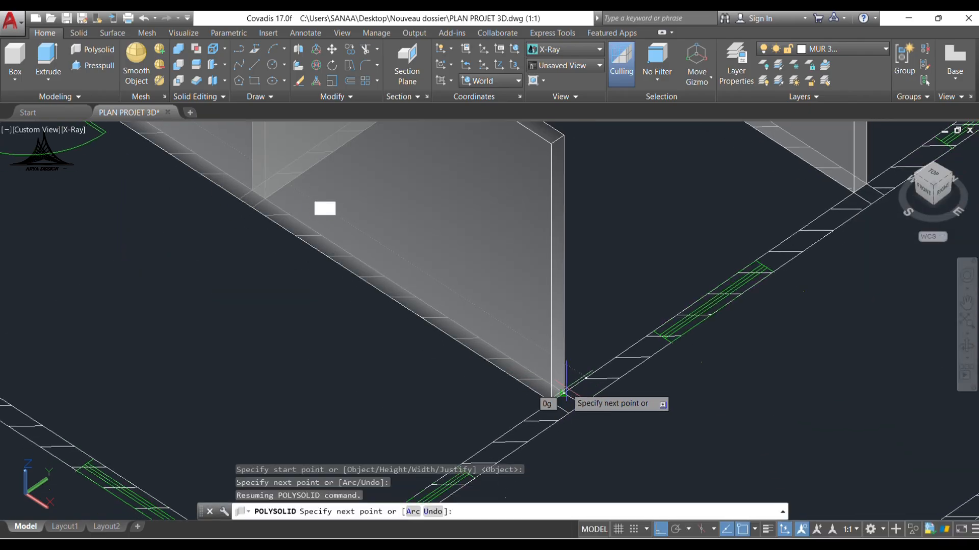
left_click(564, 393)
key("Return")
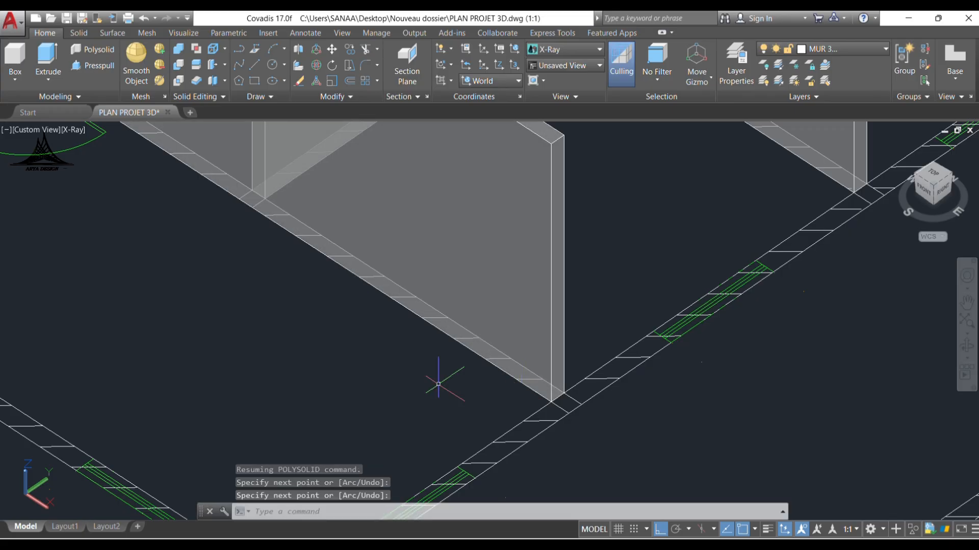
middle_click_drag(230, 330, 597, 415)
key("Return")
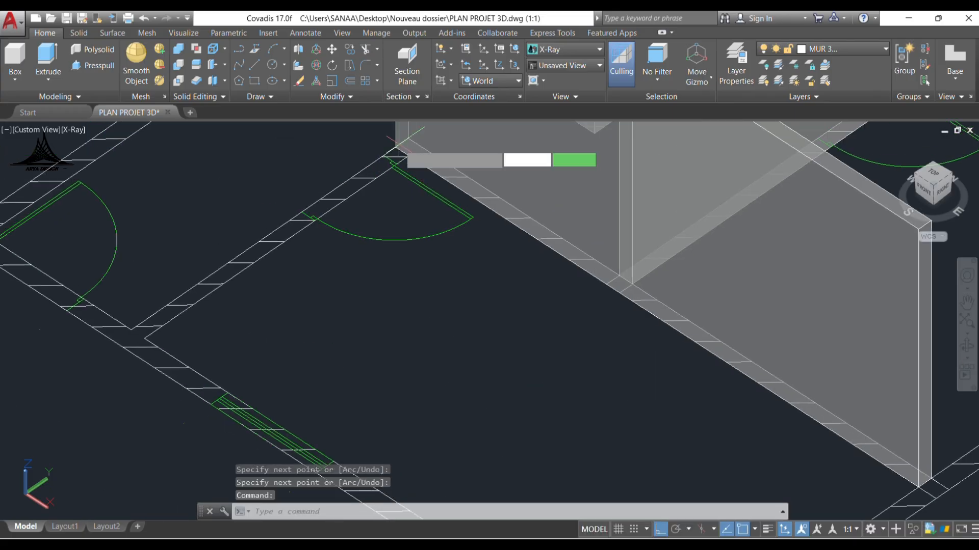
left_click(396, 147)
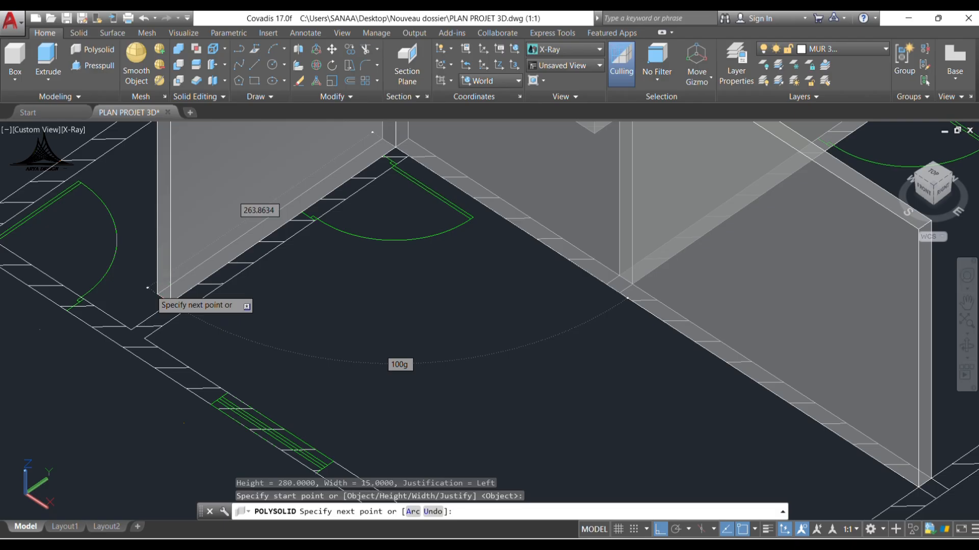
left_click(147, 288)
key("Return")
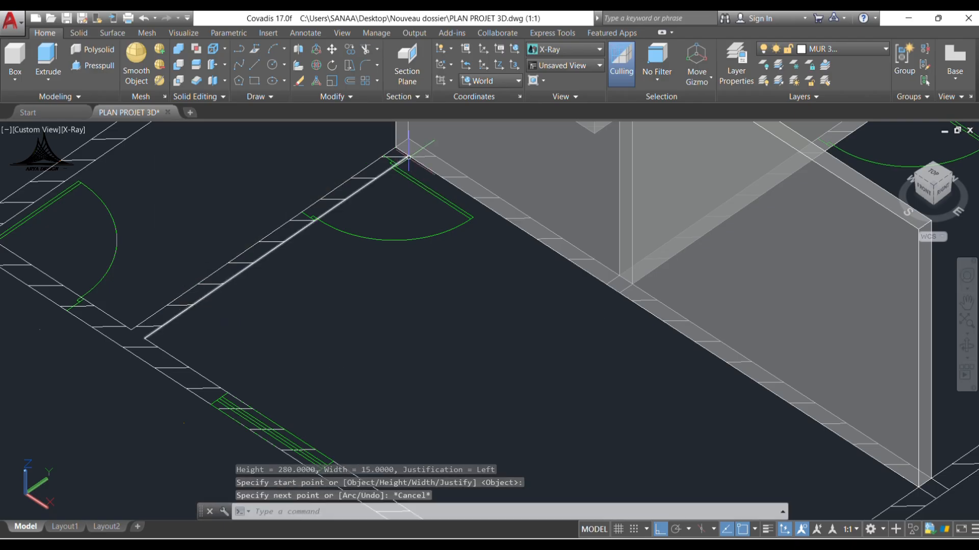
Step: Draw the partition polysolid from the long middle wall's door-side end, across the door opening, to the exterior wall beside the entrance
key("Return")
left_click(404, 154)
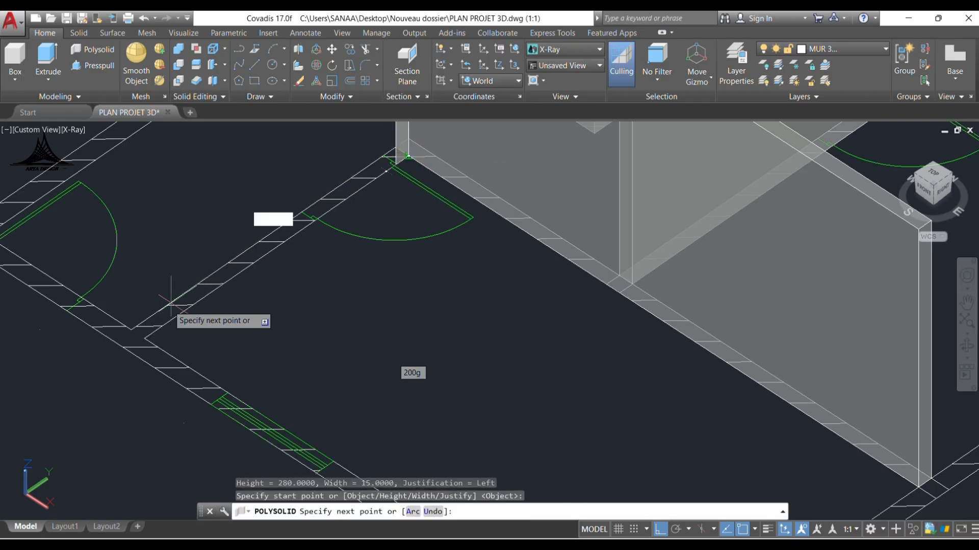
left_click(132, 330)
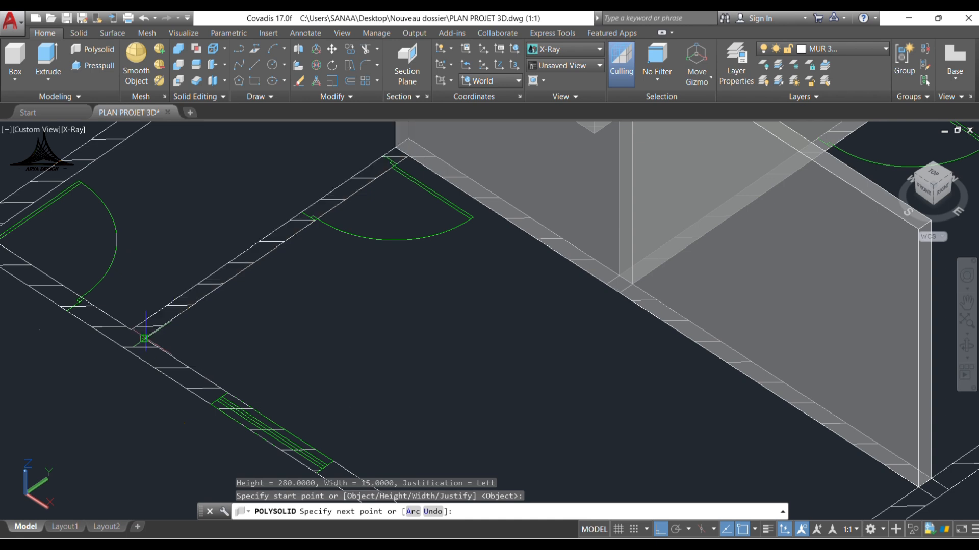
key("Return")
scroll(262, 321, "down", 6)
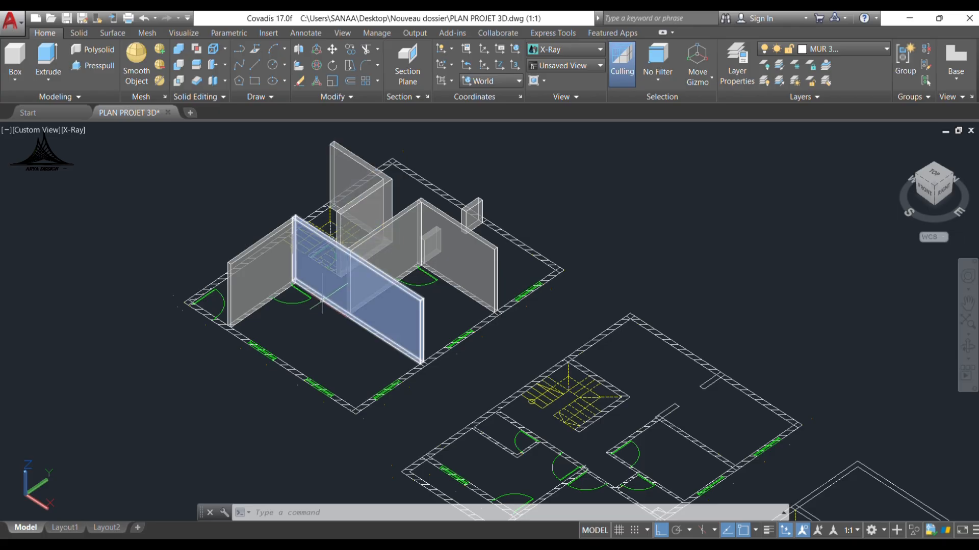
Step: Switch to the SW Isometric view and orbit to face the unbuilt thin walls around the staircase
scroll(301, 286, "up", 3)
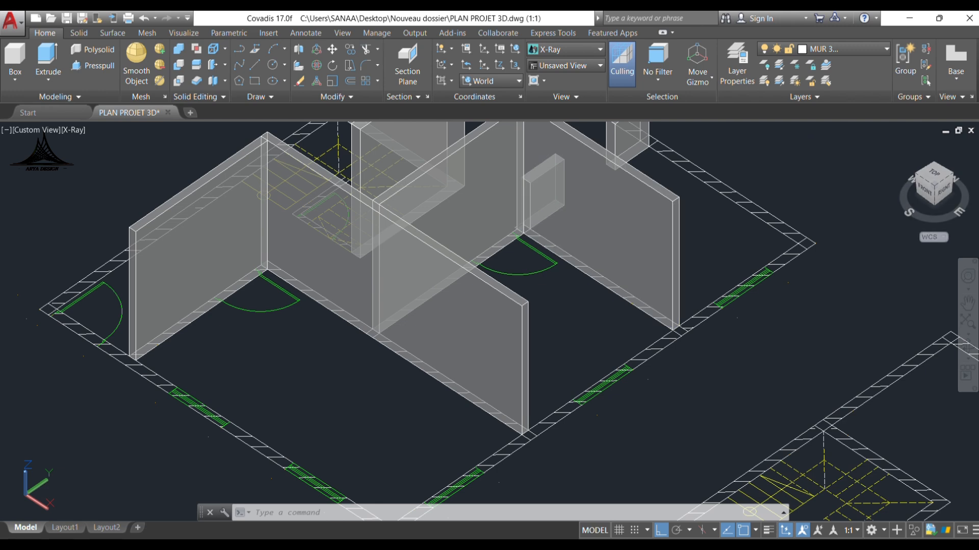
left_click(34, 130)
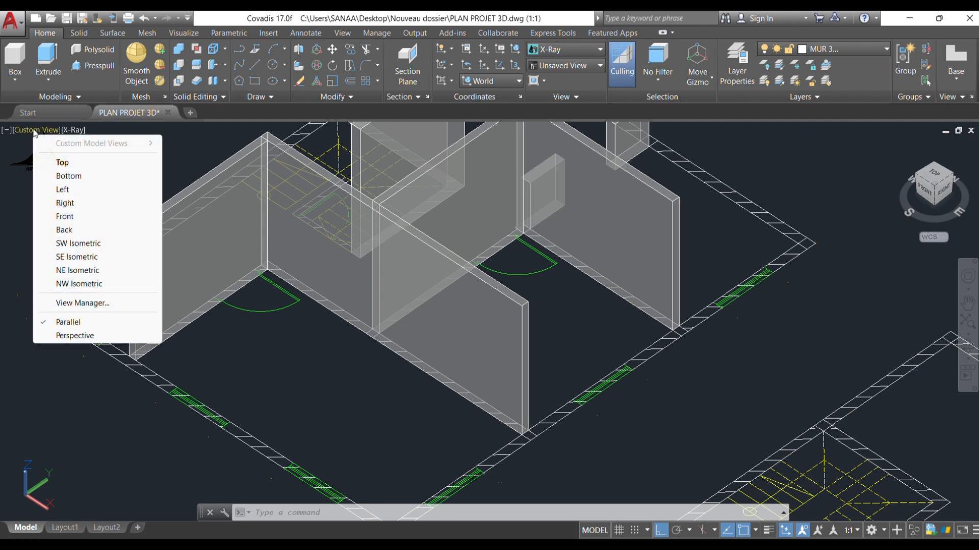
left_click(79, 244)
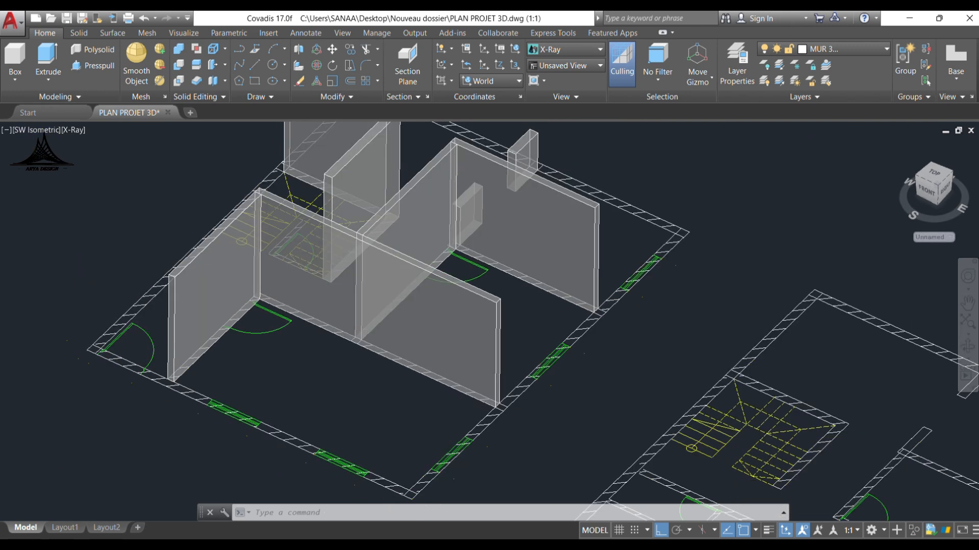
scroll(301, 425, "up", 8)
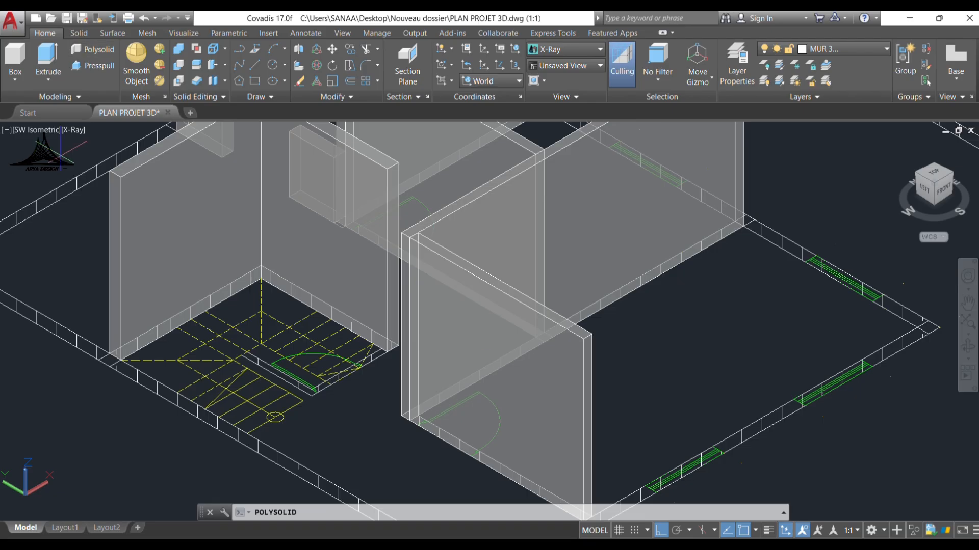
Step: Draw an L-shaped polysolid 10 wide from the end of the staircase wall, around the outer corner, to the thin wall's free end
key("Return")
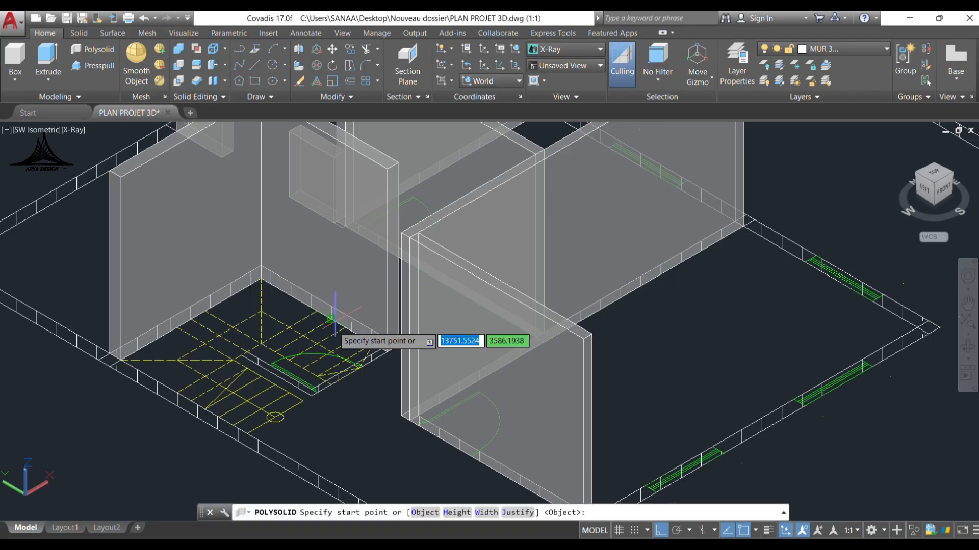
left_click(487, 513)
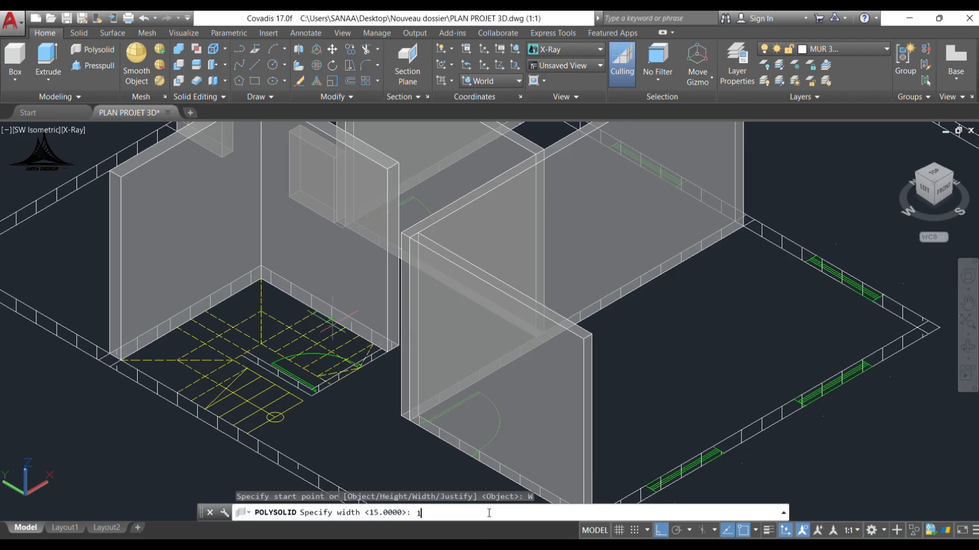
key("Return")
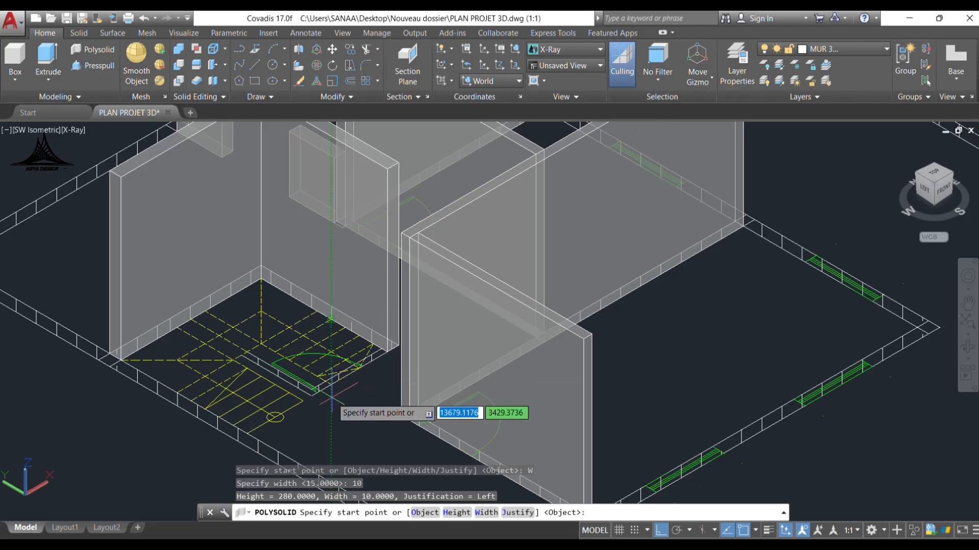
scroll(331, 398, "up", 3)
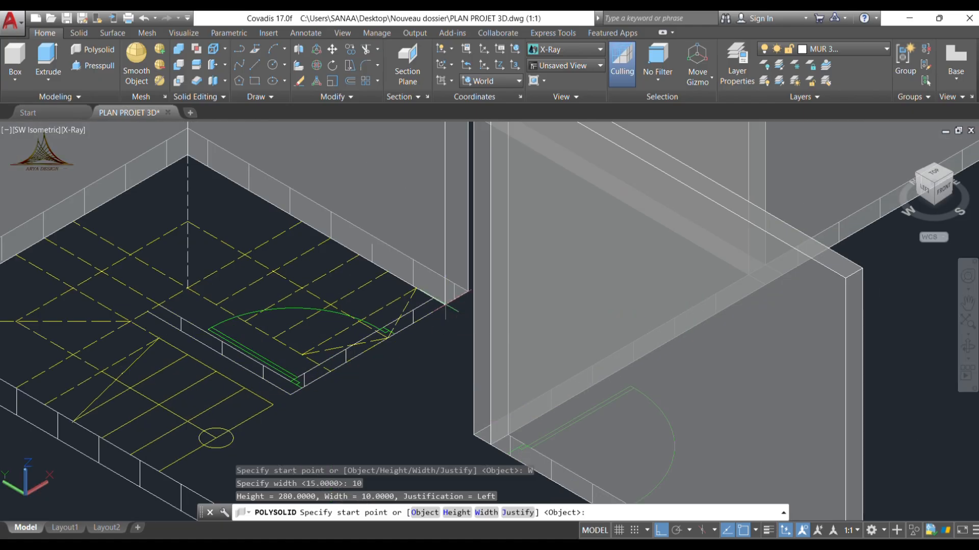
left_click(290, 392)
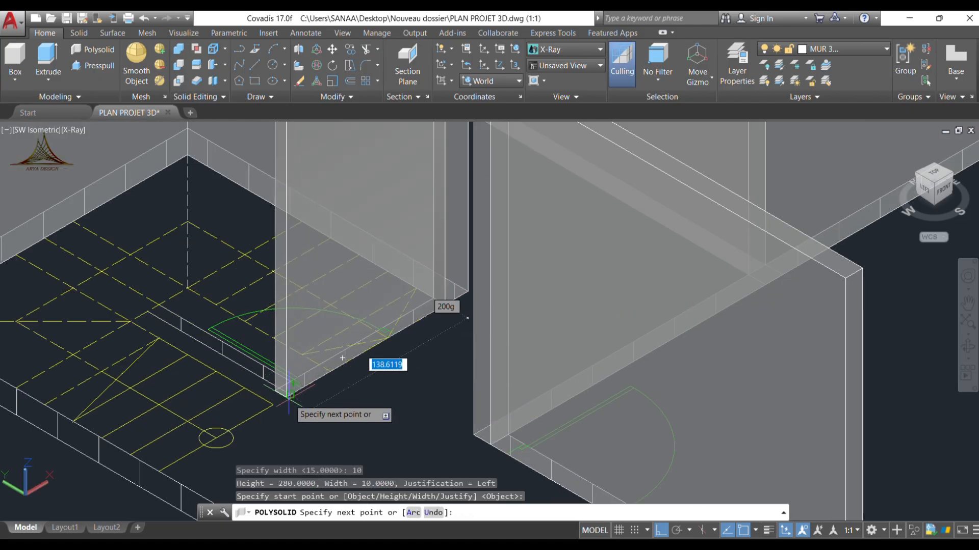
left_click(148, 311)
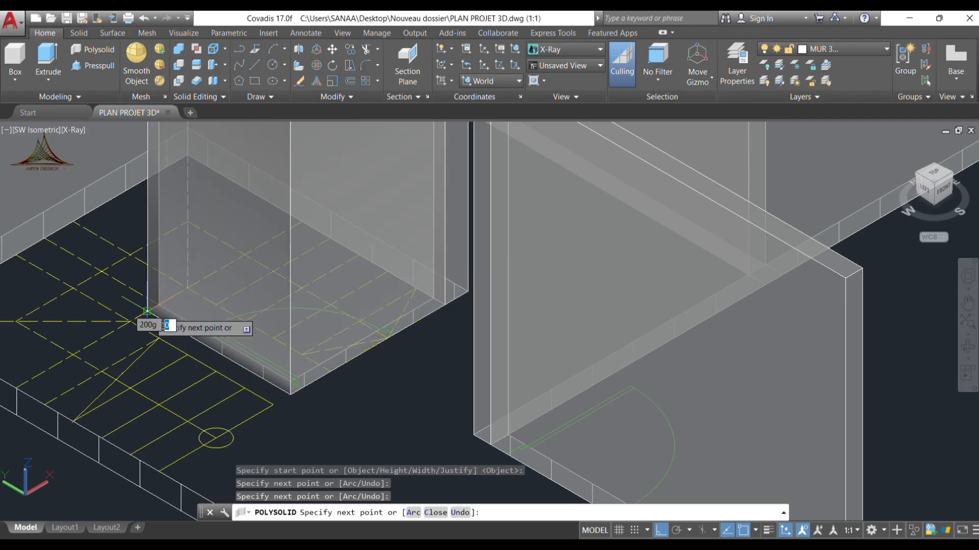
key("Return")
Step: Finish the staircase partition polysolid and turn the MUR 3D EXT layer on to show the exterior walls again
scroll(97, 351, "down", 2)
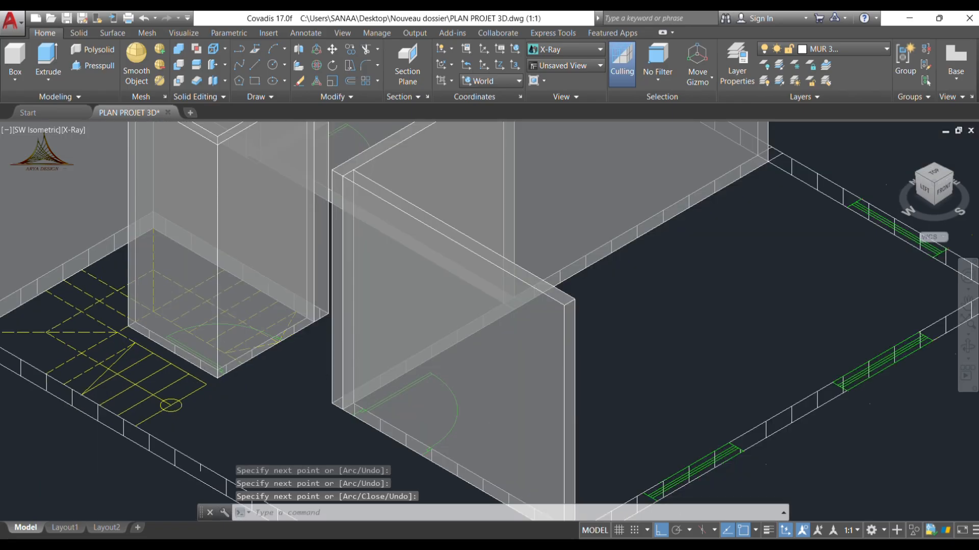
scroll(97, 340, "down", 1)
scroll(218, 365, "down", 1)
middle_click_drag(156, 372, 229, 382)
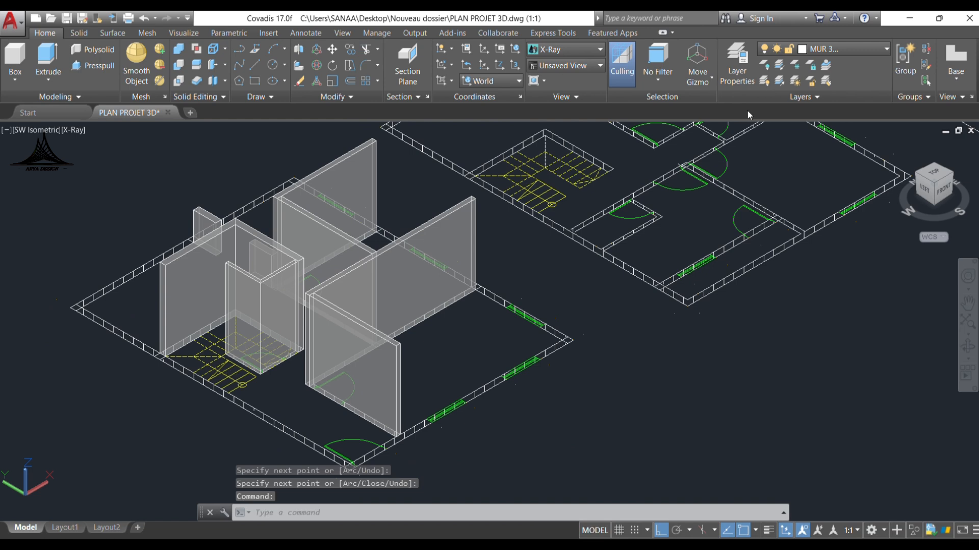
left_click(887, 49)
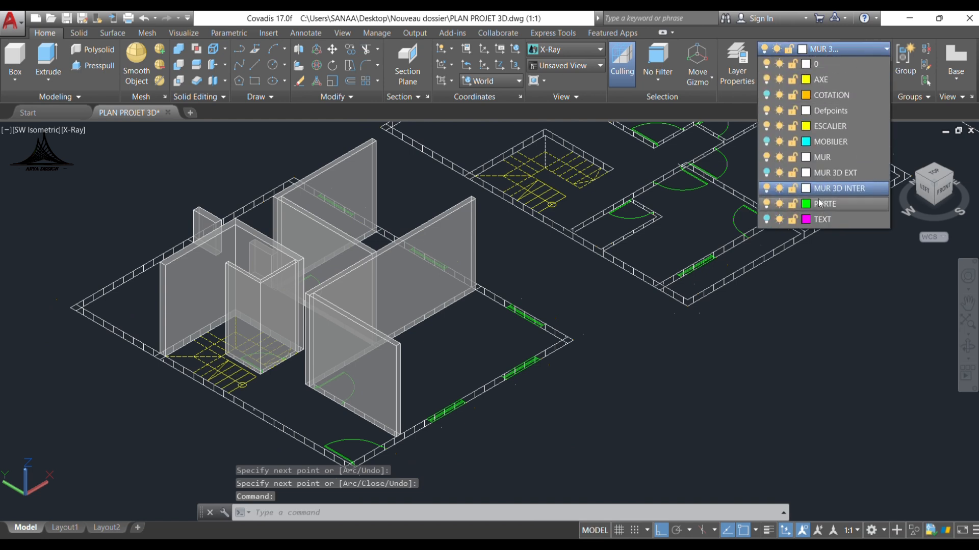
left_click(766, 173)
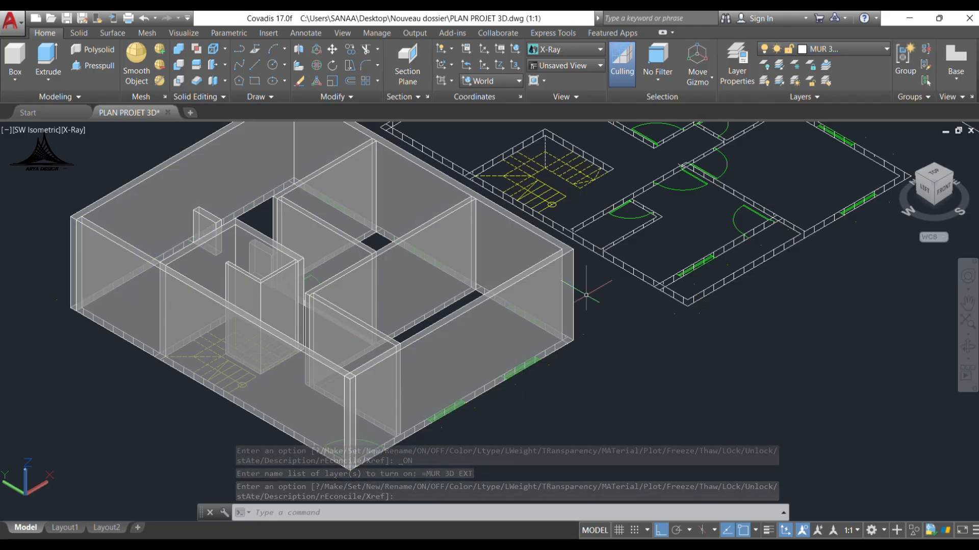
Step: Orbit and shift the view to face the next floor's plan beside the completed RDC walls
left_click(968, 347)
left_click_drag(434, 347, 345, 350)
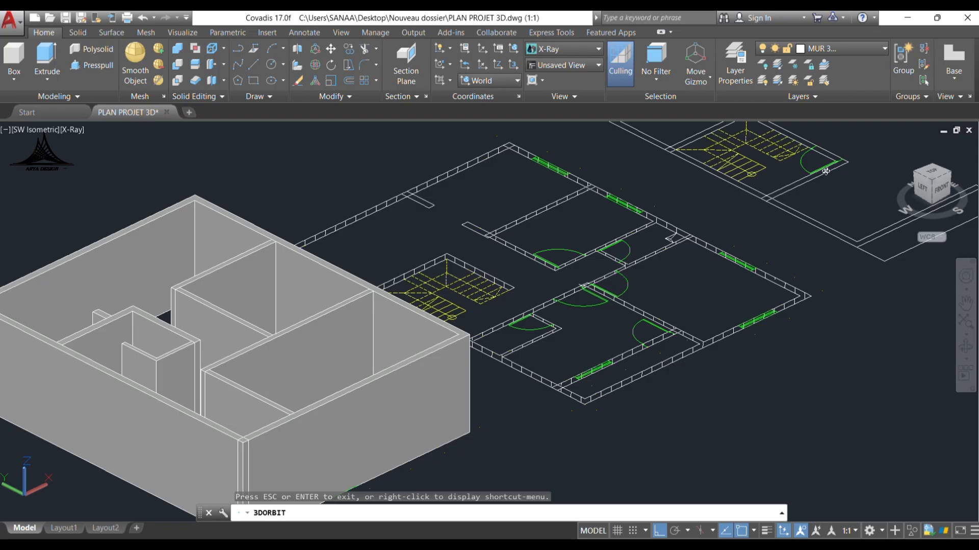
middle_click_drag(271, 388, 349, 317)
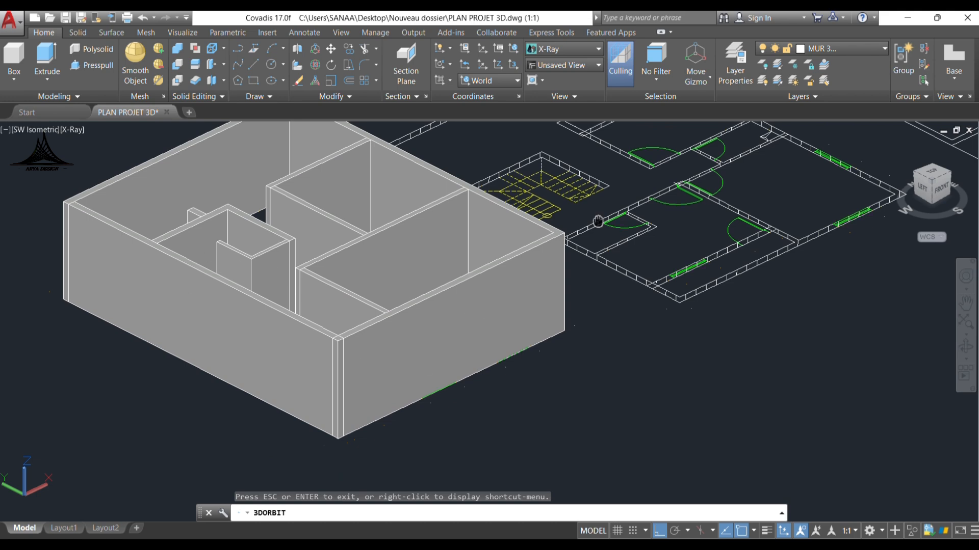
middle_click_drag(586, 224, 413, 331)
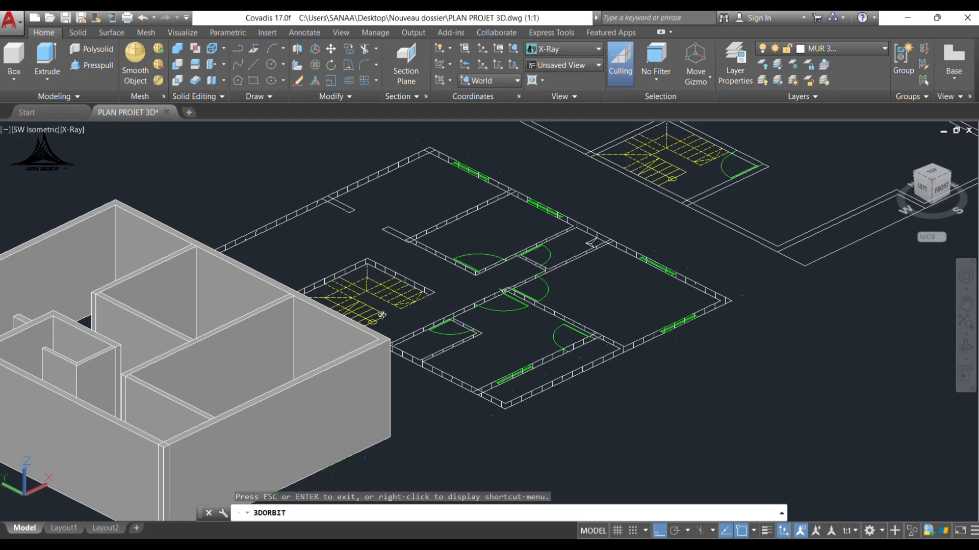
left_click_drag(537, 348, 514, 350)
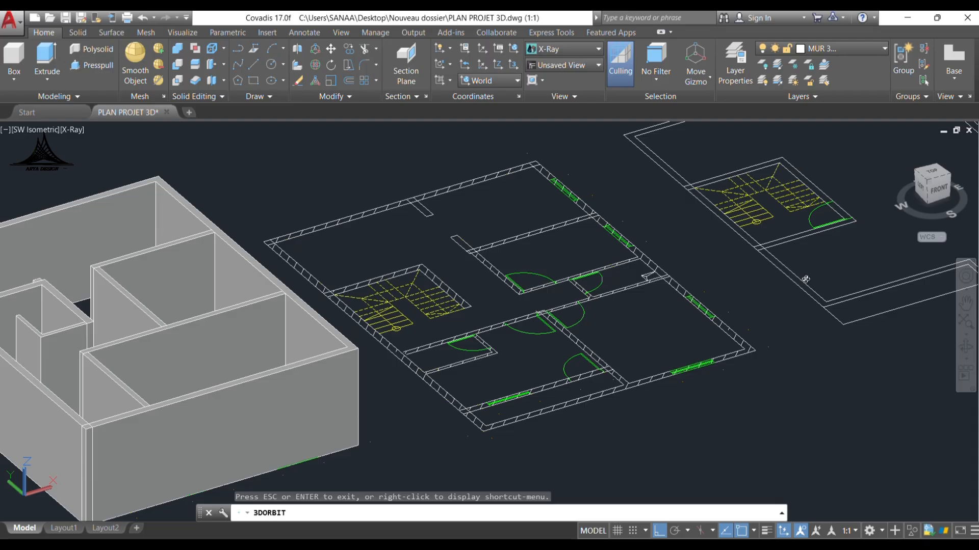
left_click_drag(409, 285, 357, 250)
key("Escape")
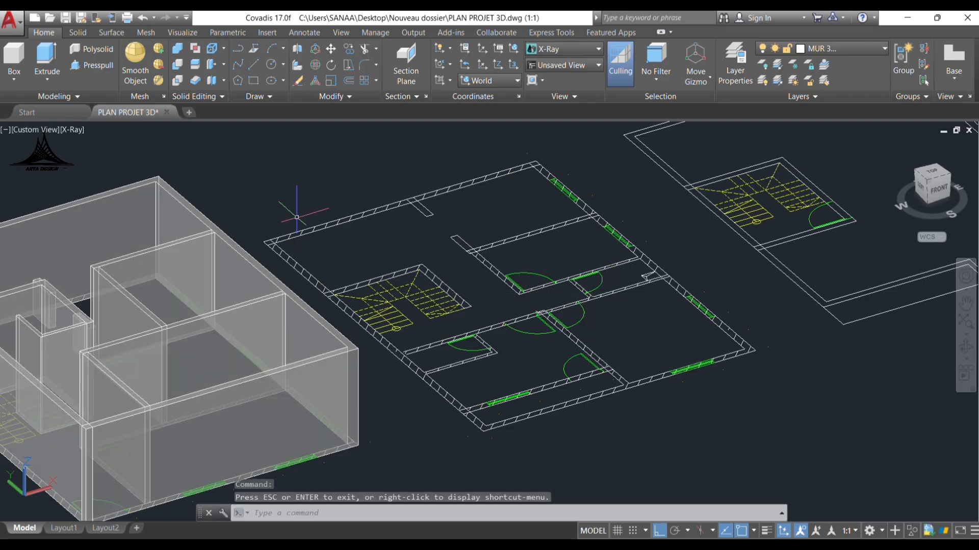
scroll(320, 222, "up", 2)
left_click(328, 232)
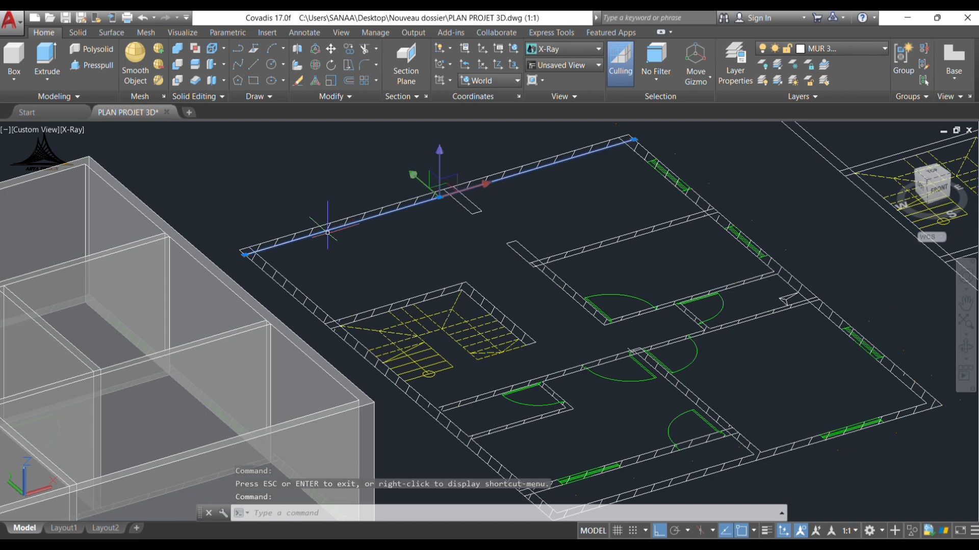
left_click(305, 231)
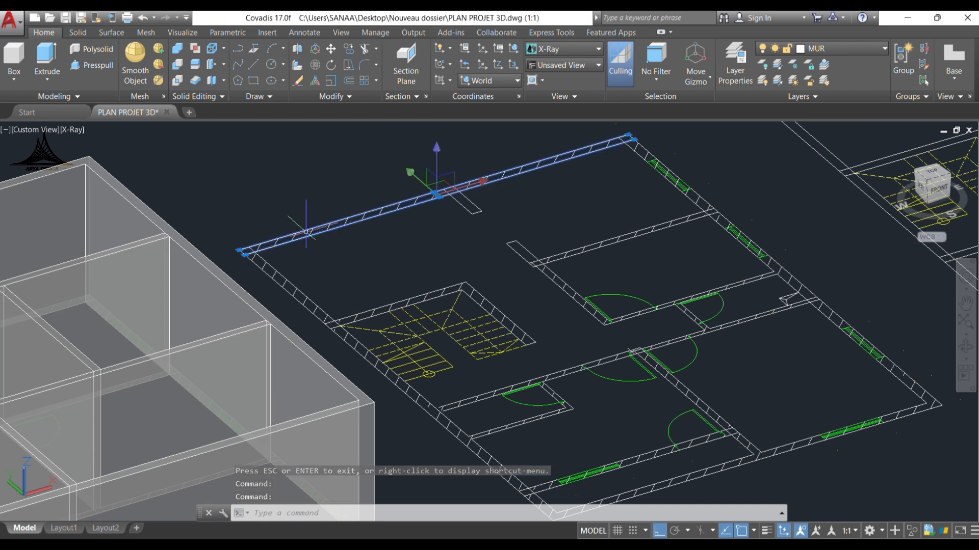
key("Escape")
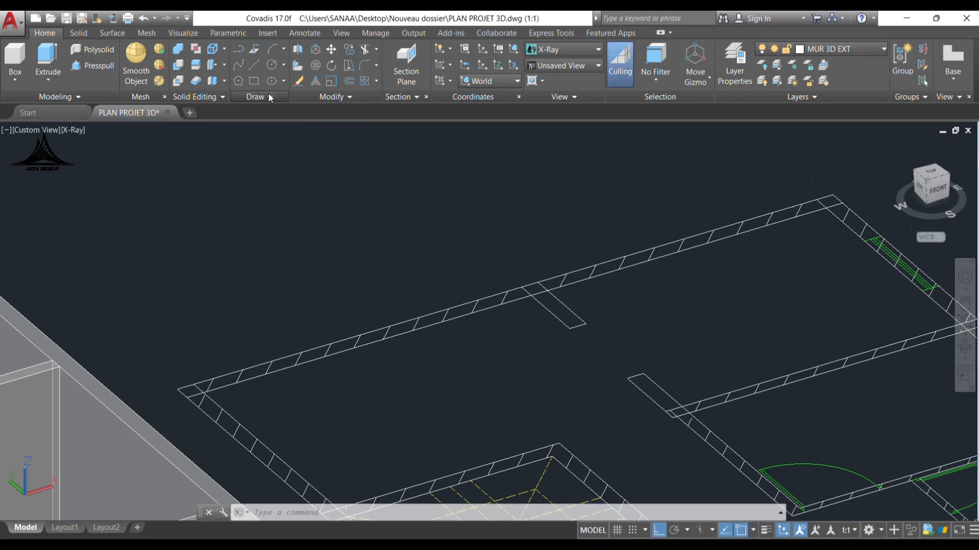
Step: Create a polyline boundary on layer MUR 3D EXT inside the rear exterior wall, between its near corner and the short partition
left_click(269, 95)
left_click(267, 128)
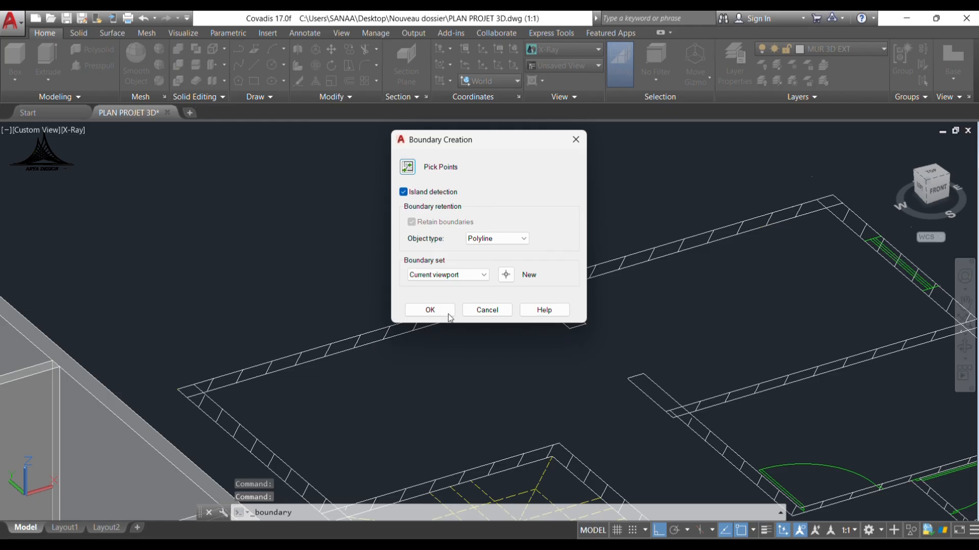
left_click(433, 311)
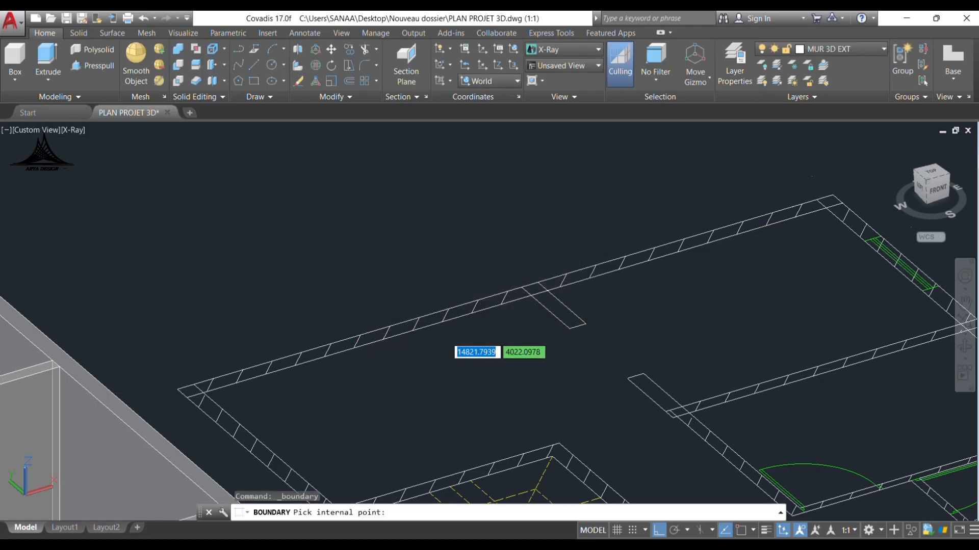
left_click(371, 338)
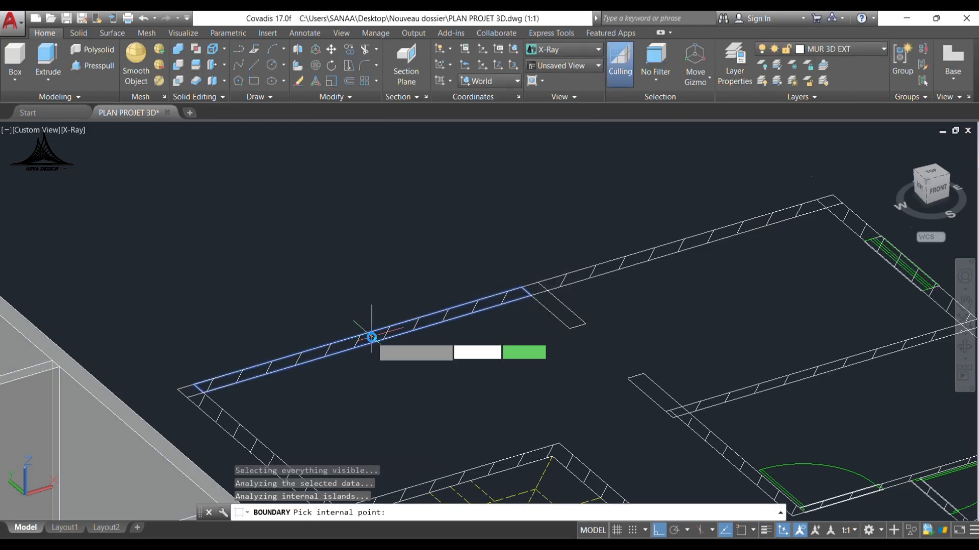
key("Return")
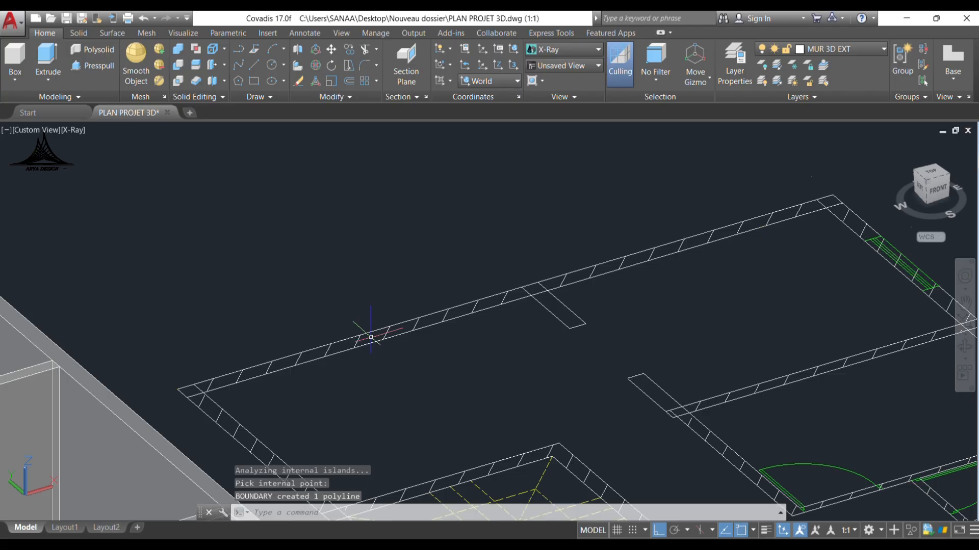
Step: Extrude the rear exterior wall's closed boundary into a solid 280 high
left_click(48, 57)
left_click(164, 160)
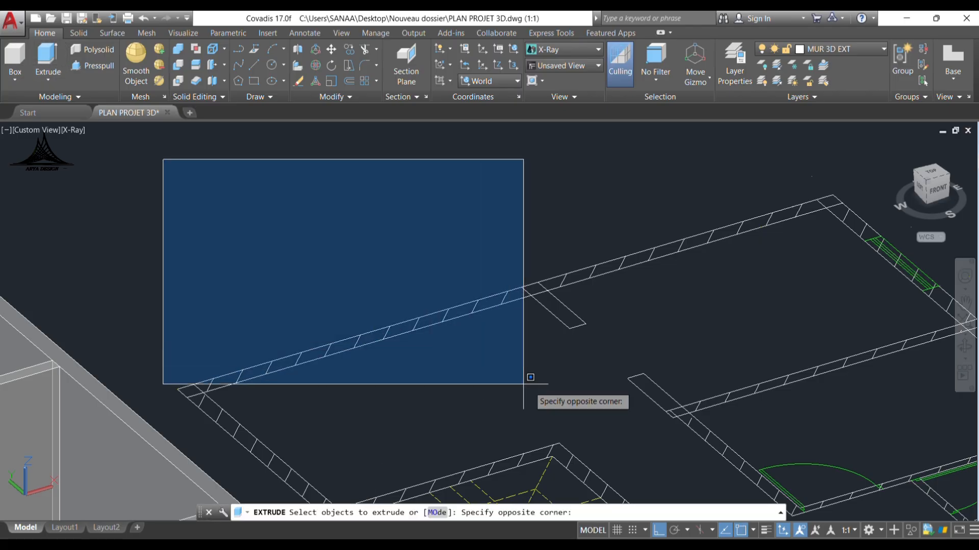
left_click(547, 404)
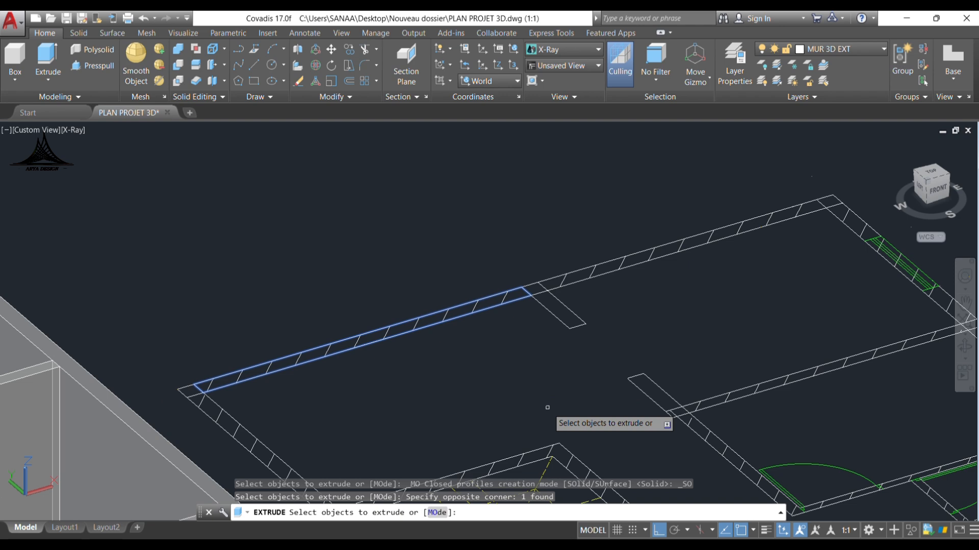
key("Return")
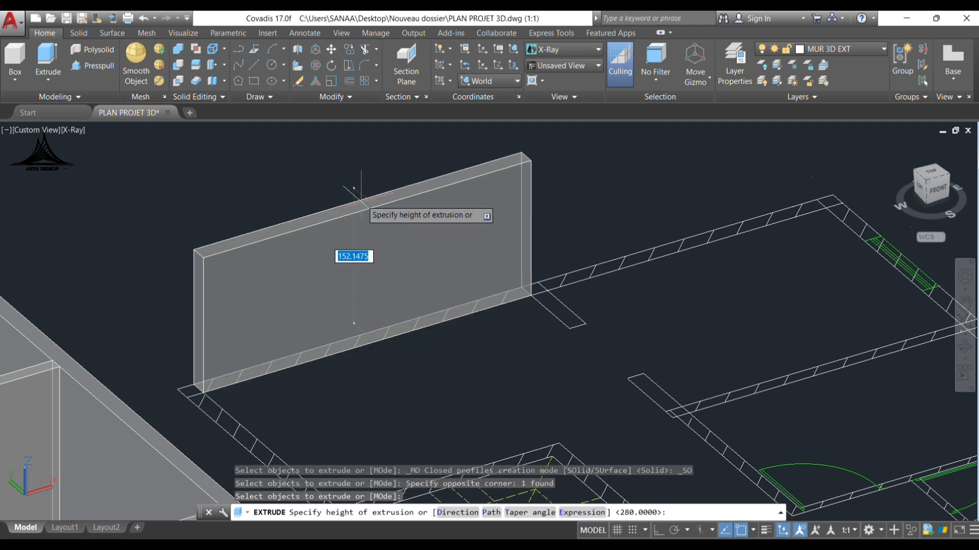
type("280")
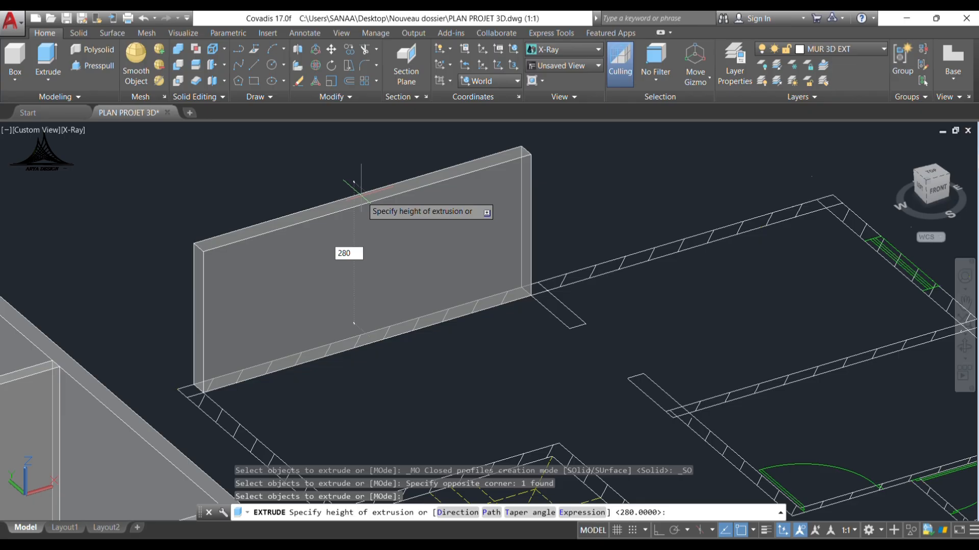
key("Return")
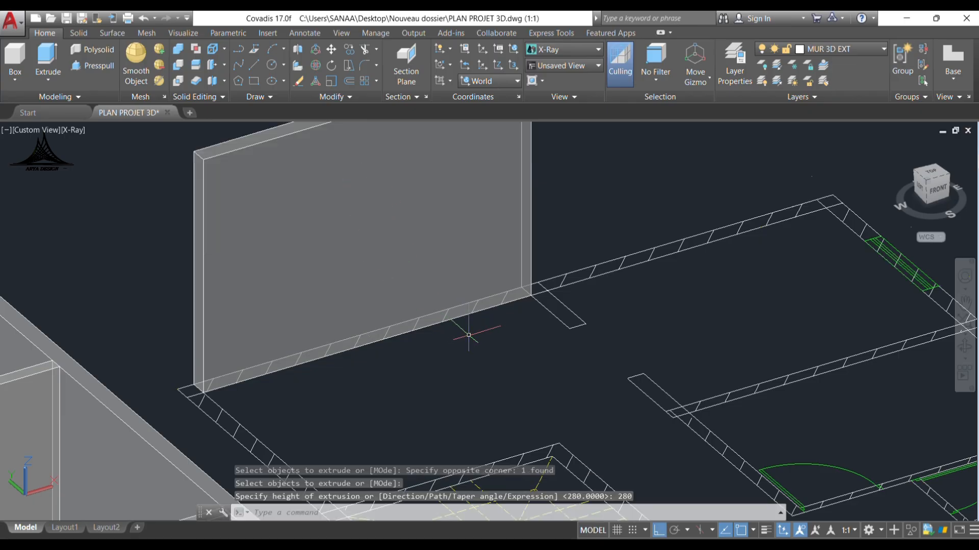
Step: Start a polysolid 280 high, 20 wide, right-justified, at the extruded wall's end and run it along the rear wall to the far corner
middle_click_drag(448, 322, 318, 380)
middle_click_drag(435, 295, 314, 381)
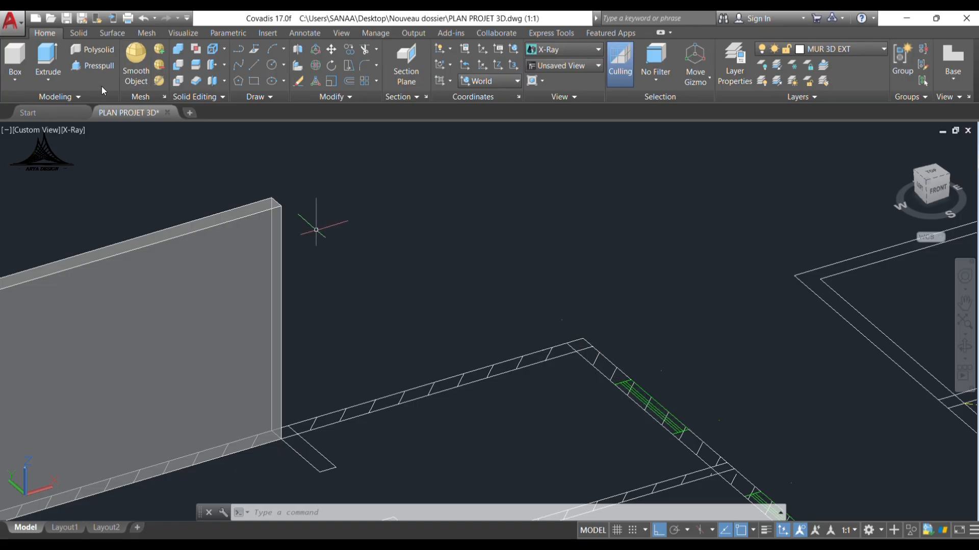
left_click(90, 51)
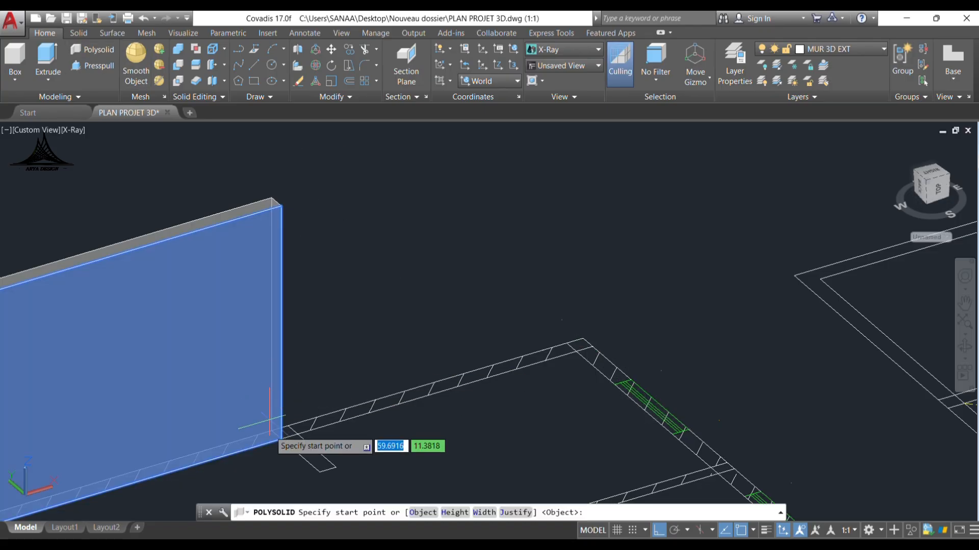
scroll(270, 456, "up", 2)
scroll(276, 433, "down", 2)
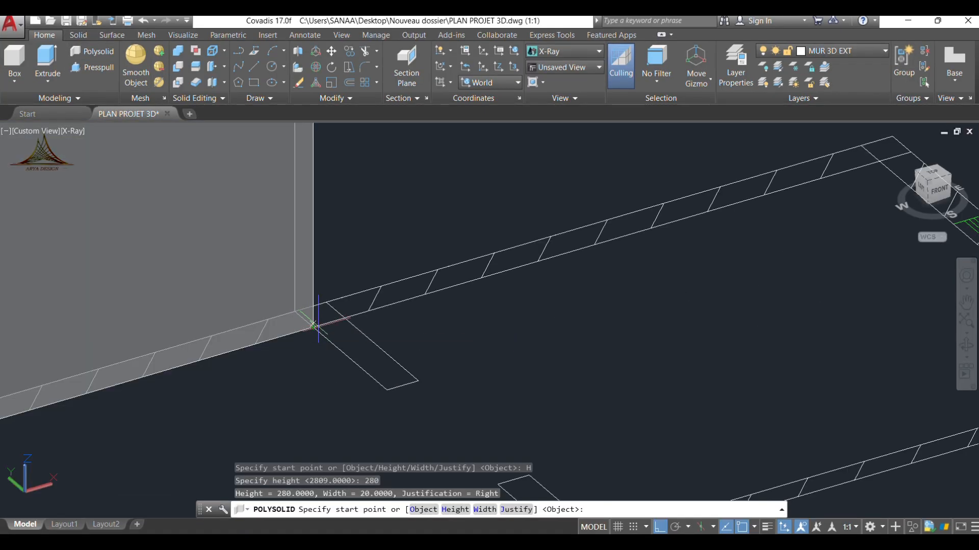
left_click(315, 327)
scroll(314, 331, "down", 2)
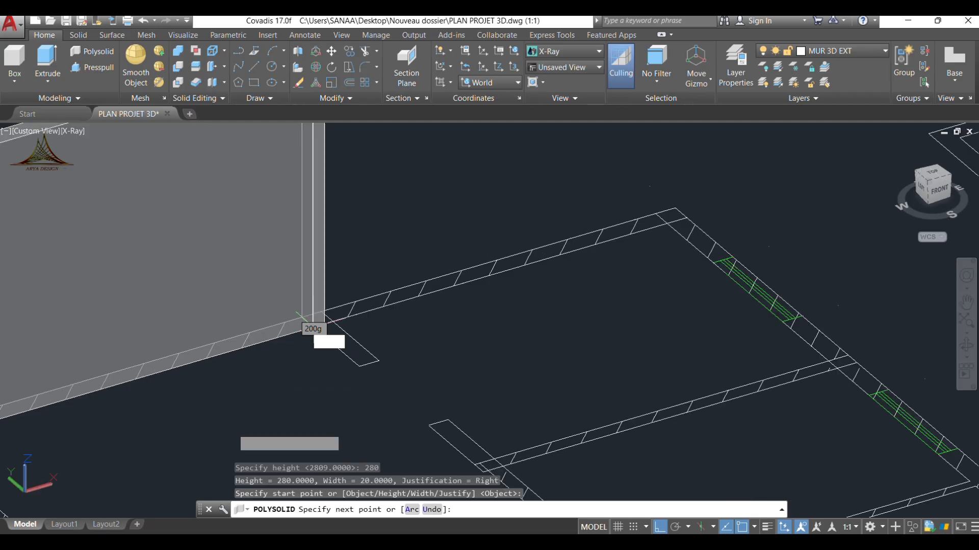
middle_click_drag(583, 307, 412, 420)
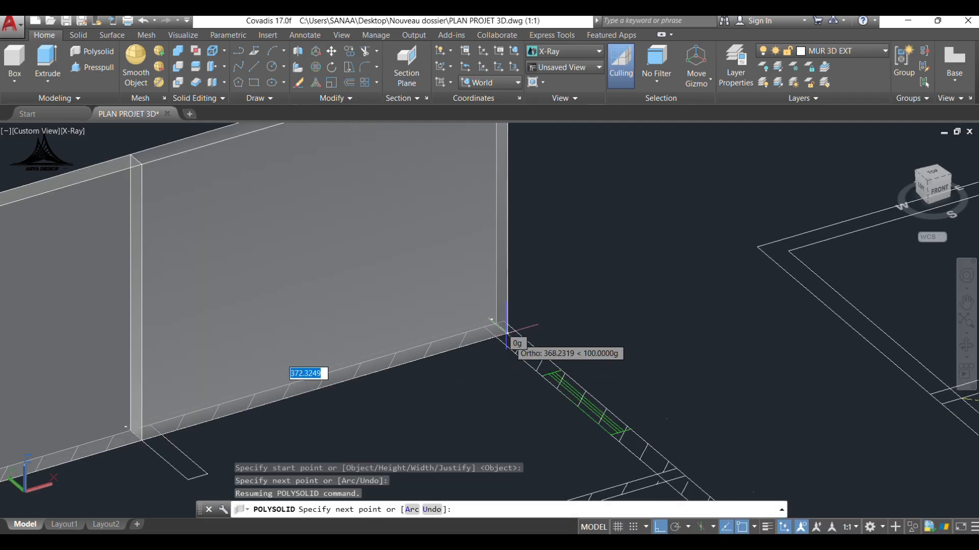
left_click(495, 337)
Step: Continue the polysolid along the long windowed wall and around the corner, ending it where the front wall meets the recess
scroll(495, 337, "down", 2)
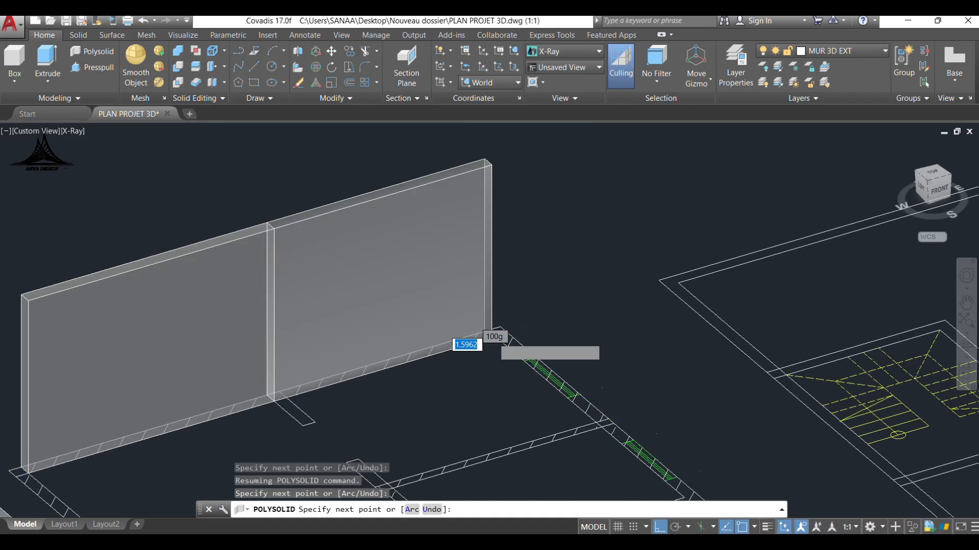
scroll(501, 341, "down", 2)
middle_click_drag(563, 403, 457, 234)
scroll(606, 380, "up", 3)
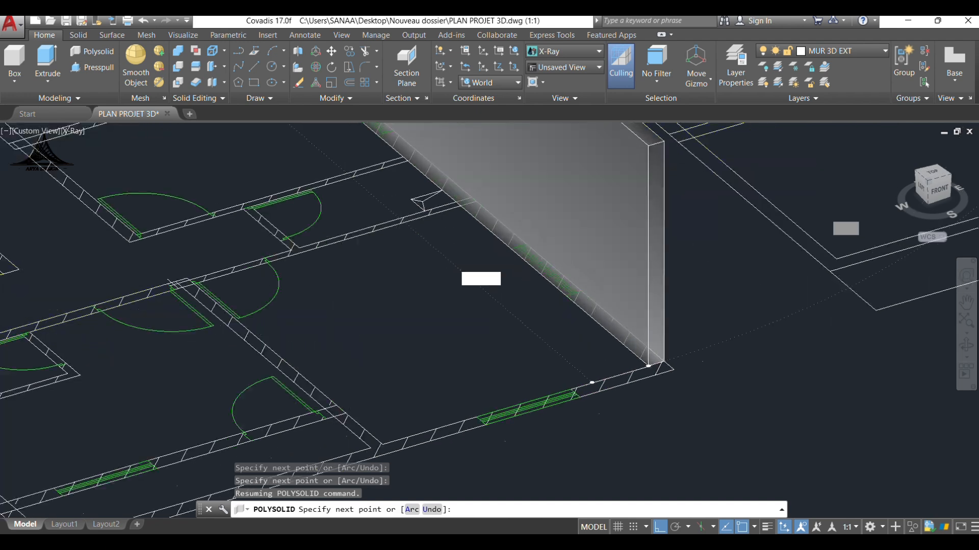
left_click(653, 368)
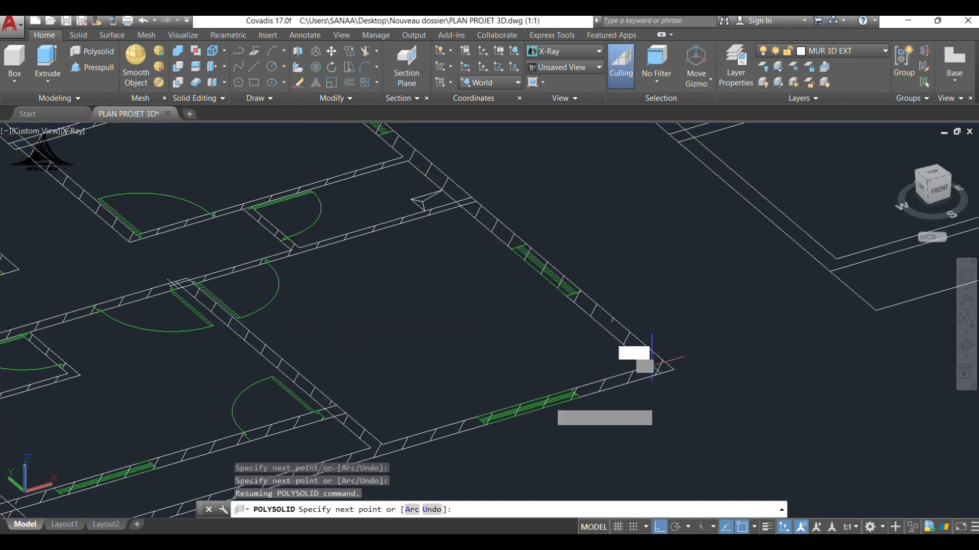
middle_click_drag(426, 440, 582, 354)
scroll(653, 366, "up", 3)
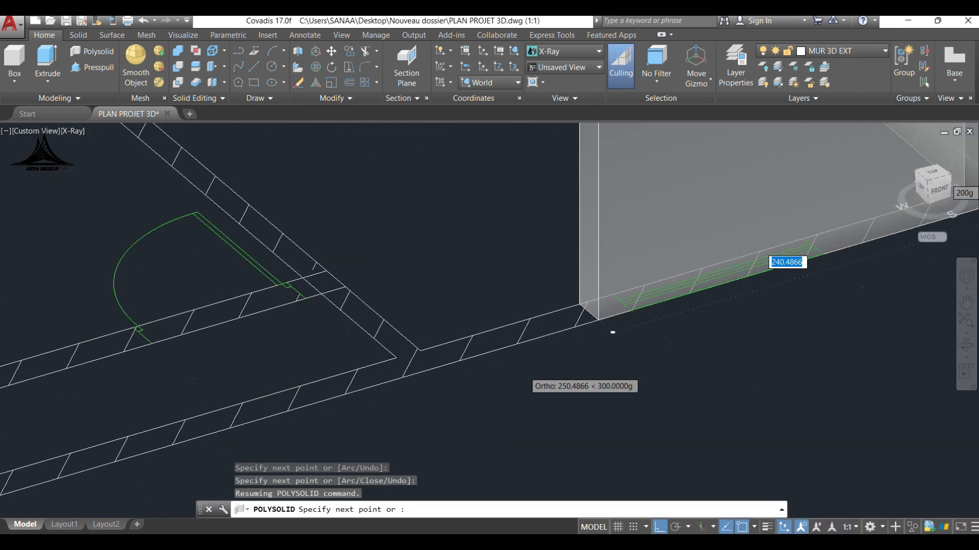
left_click(419, 351)
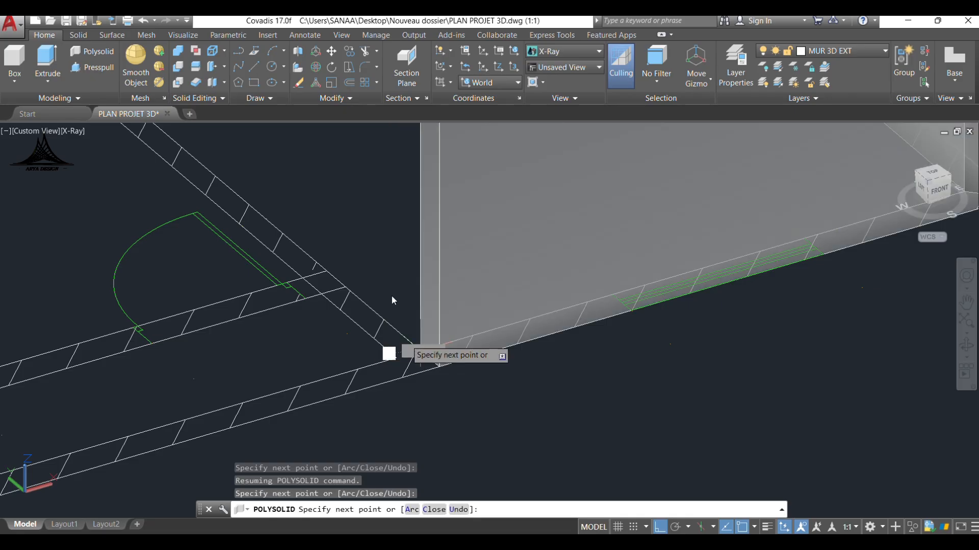
key("Return")
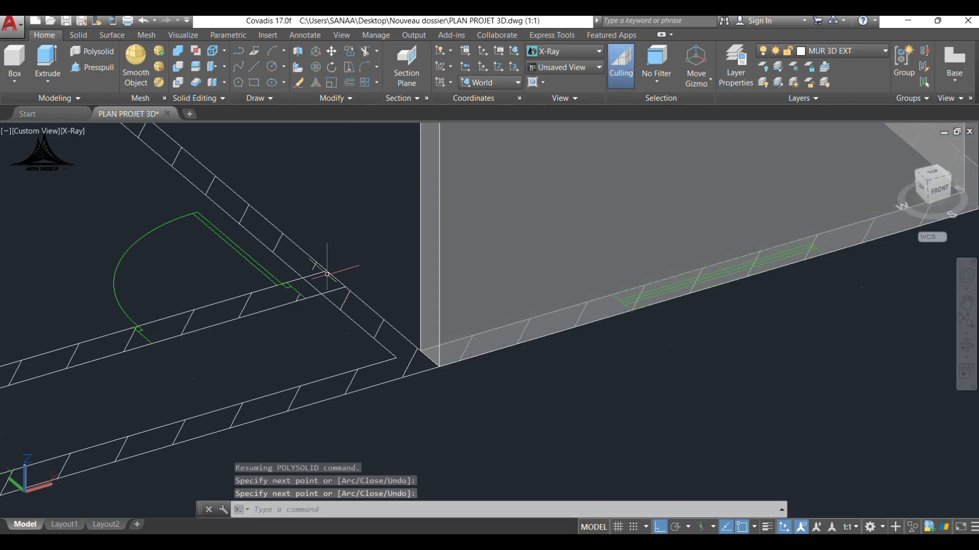
Step: Start a new right-justified polysolid, 280 high and 20 wide, at the recessed front wall's inner end and run it to the side wall
key("Return")
left_click(328, 274)
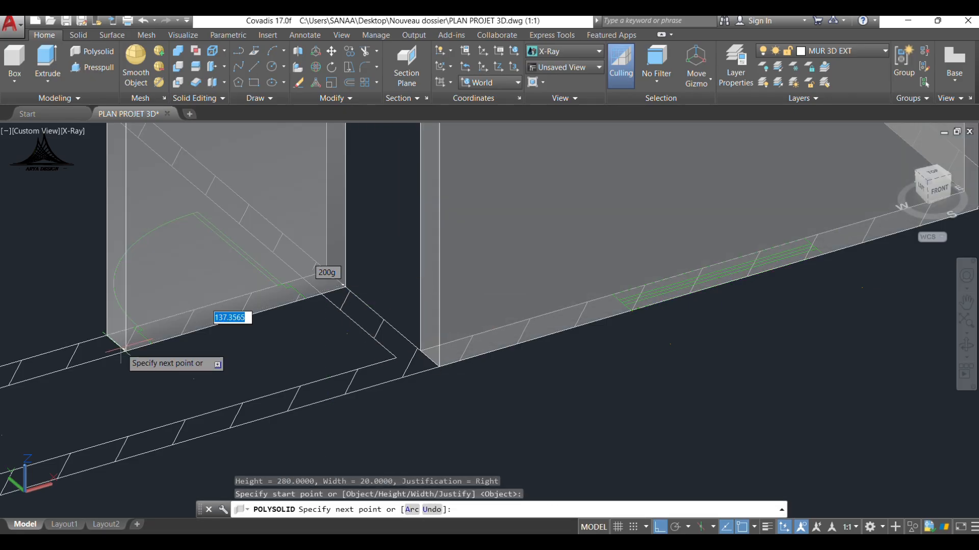
middle_click_drag(121, 351, 532, 276)
middle_click_drag(21, 389, 274, 330)
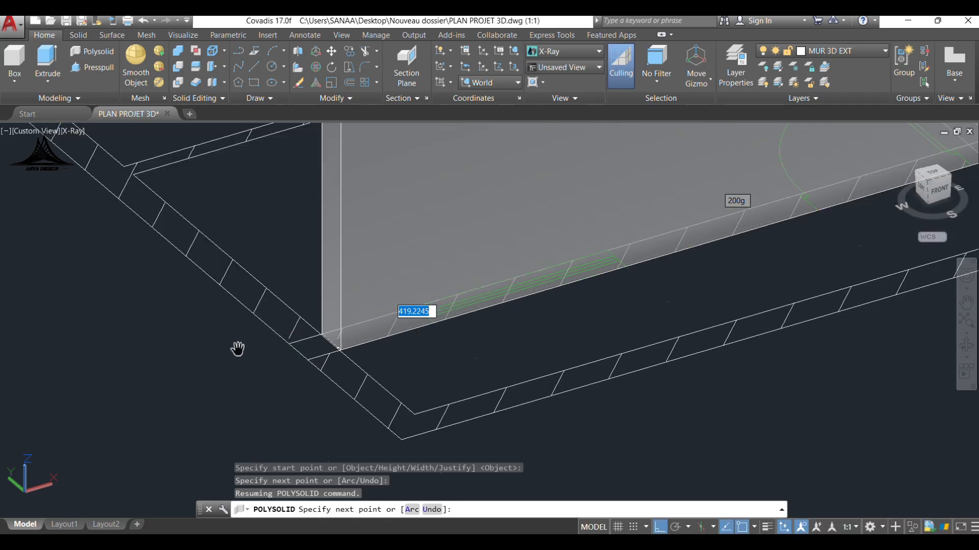
left_click(320, 335)
Step: Continue the polysolid along the stair-side exterior wall to the existing rear wall's end and finish it there
scroll(321, 335, "down", 5)
middle_click_drag(250, 199, 333, 307)
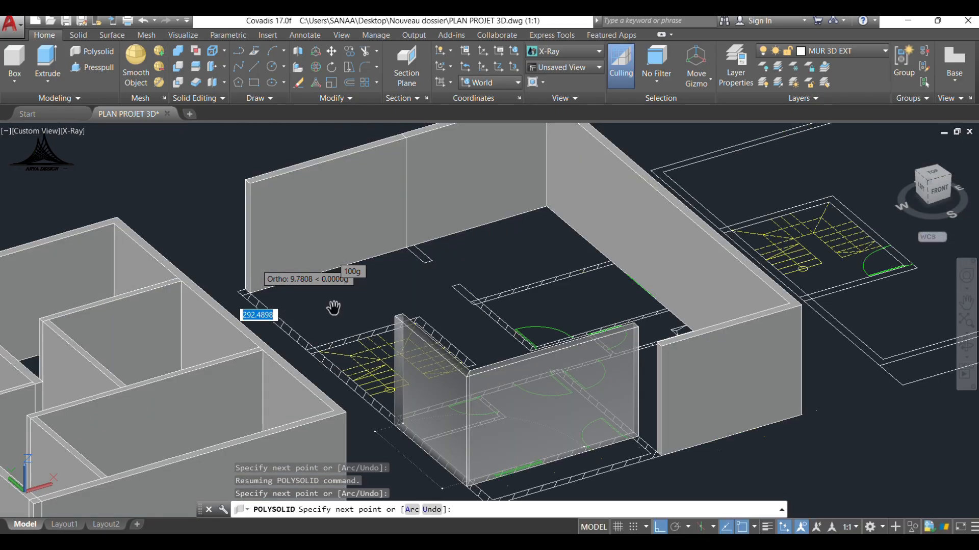
scroll(387, 378, "up", 8)
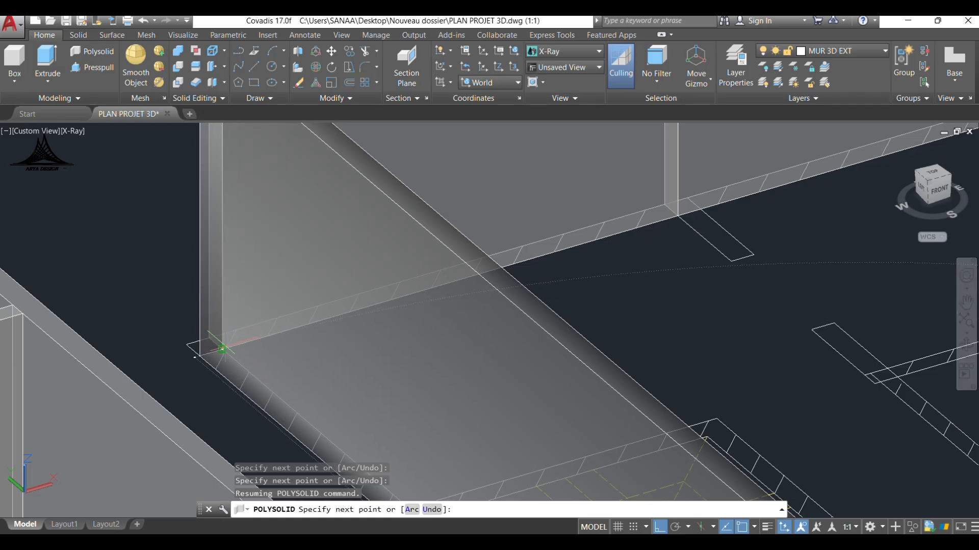
scroll(223, 349, "up", 2)
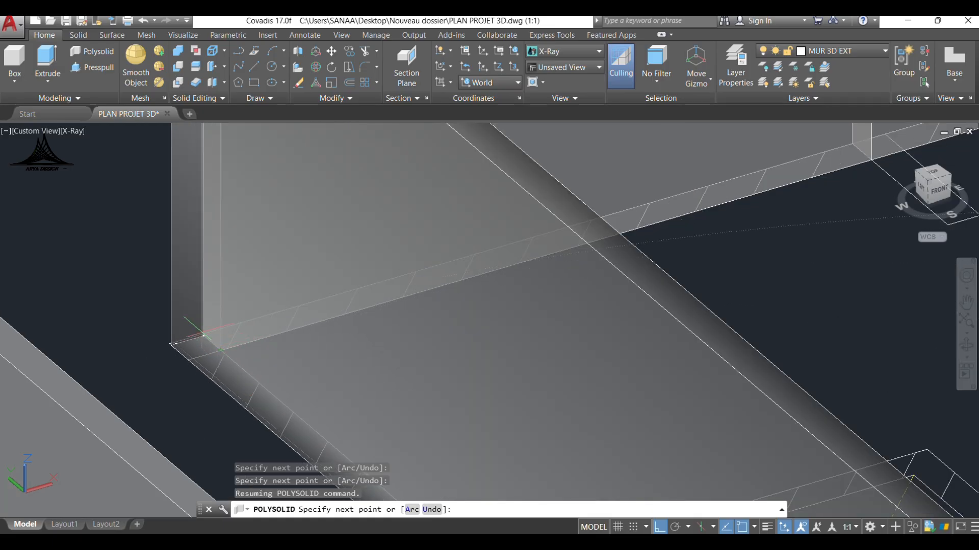
left_click(221, 351)
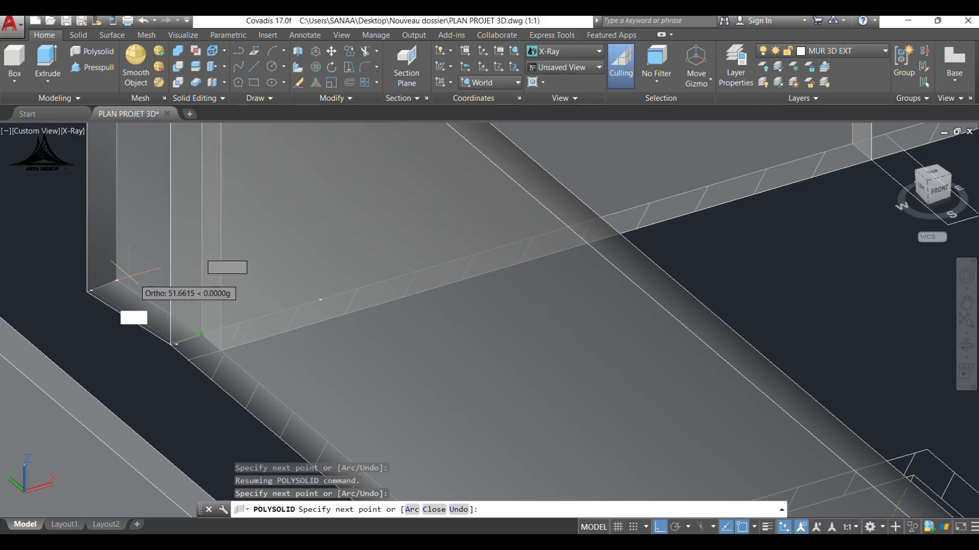
key("Return")
scroll(128, 277, "down", 6)
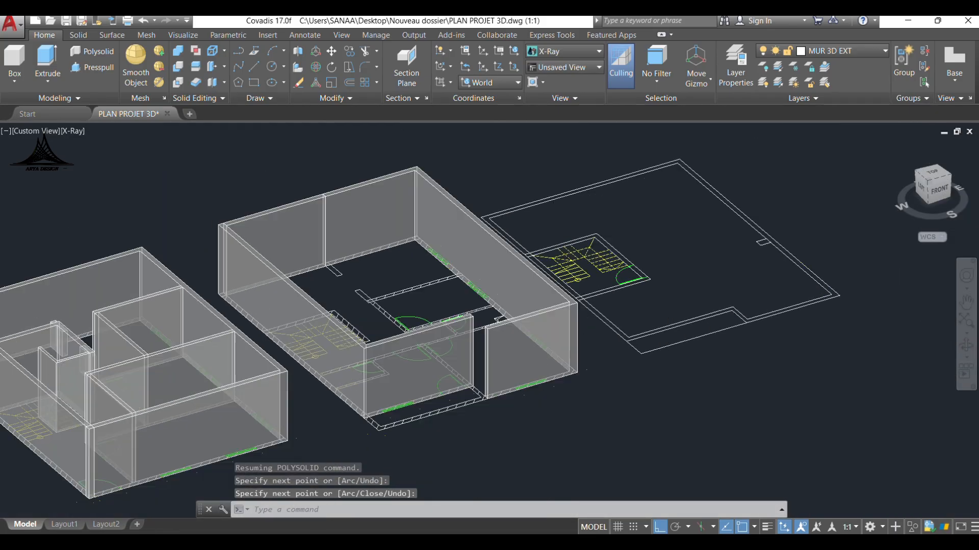
Step: Start another polysolid near the front recess and set its width to 15
scroll(433, 395, "up", 4)
scroll(531, 393, "up", 3)
left_click(525, 304)
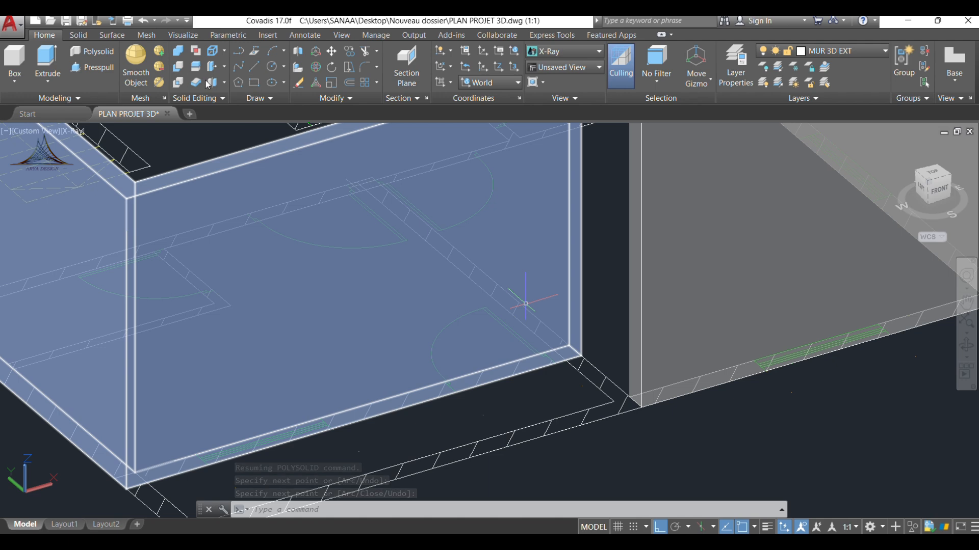
left_click(86, 53)
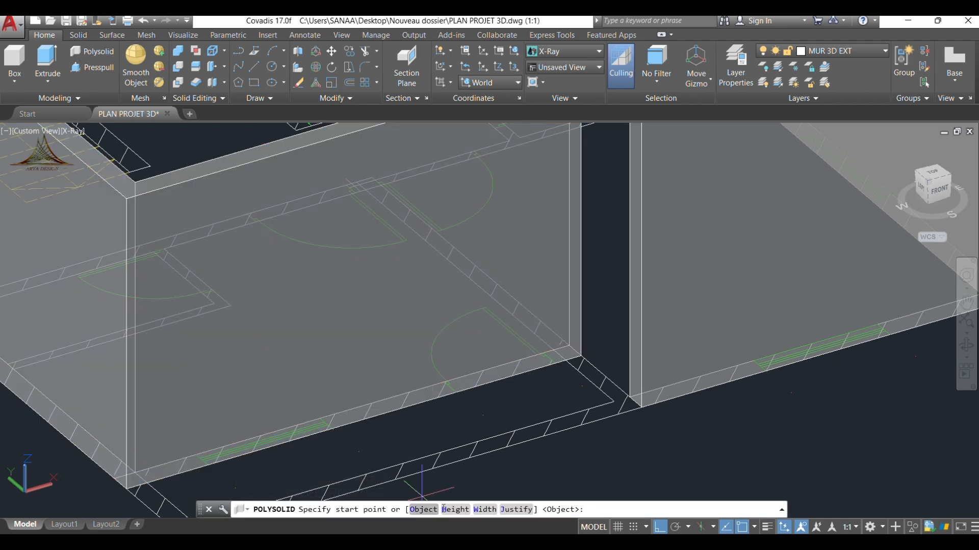
type("w")
key("Return")
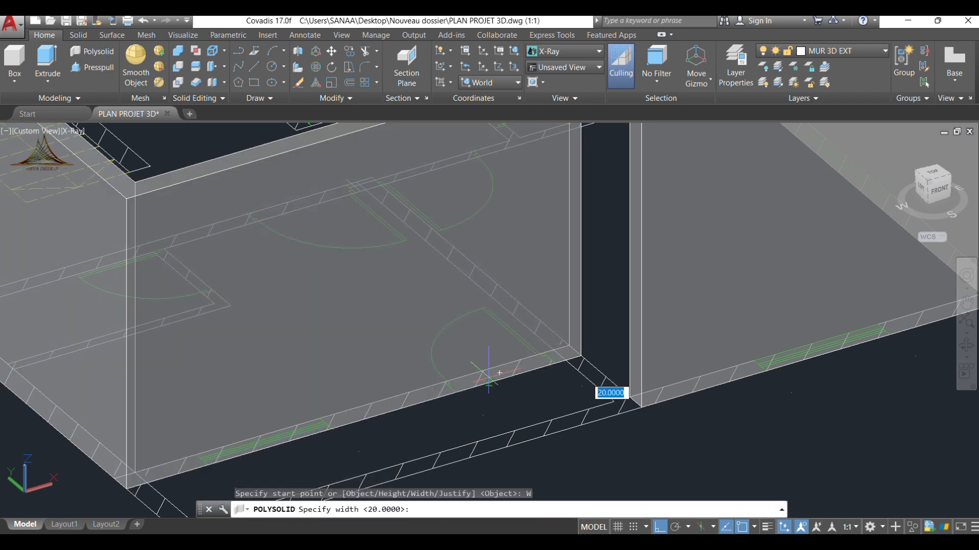
type("1")
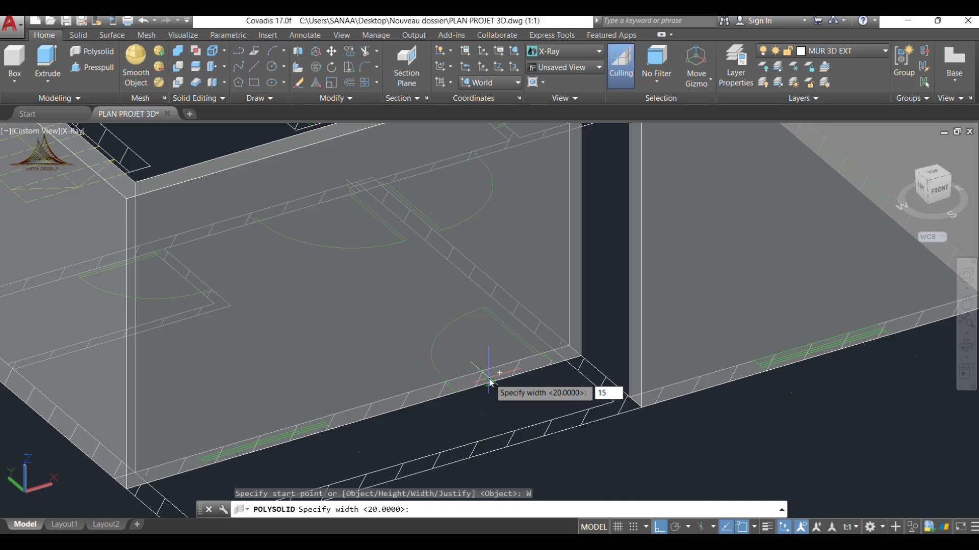
Step: Set the Polysolid width to 15 and draw the short side wall linking the two front façade walls at the balcony recess
type("5")
key("Return")
scroll(457, 306, "up", 3)
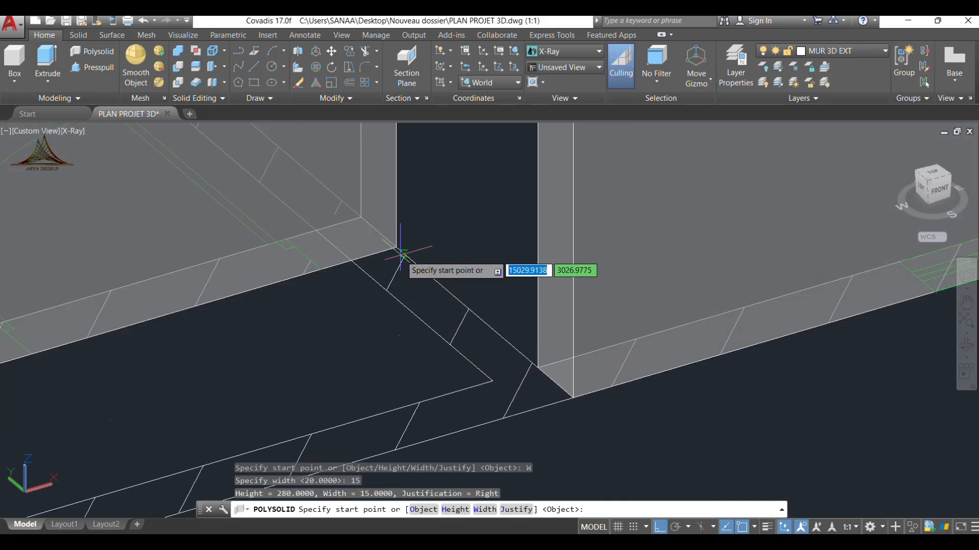
left_click(351, 260)
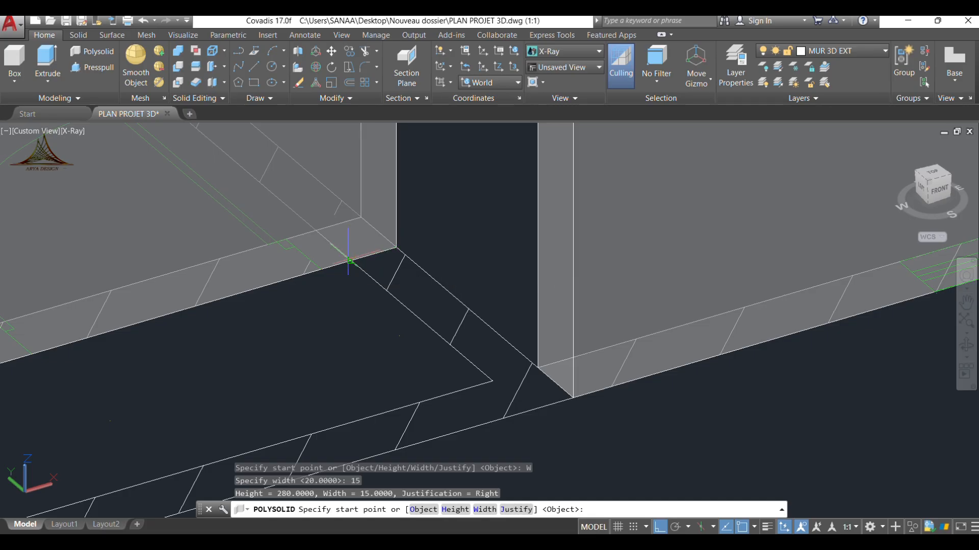
left_click(528, 412)
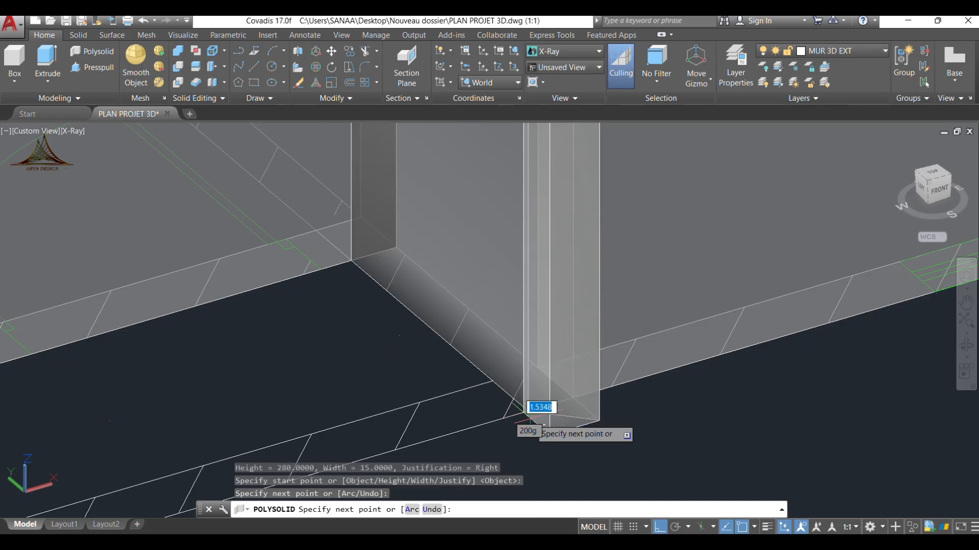
key("Return")
Step: Start another polysolid at the front balcony, with its height set to 100 and its width to 20
scroll(549, 309, "down", 9)
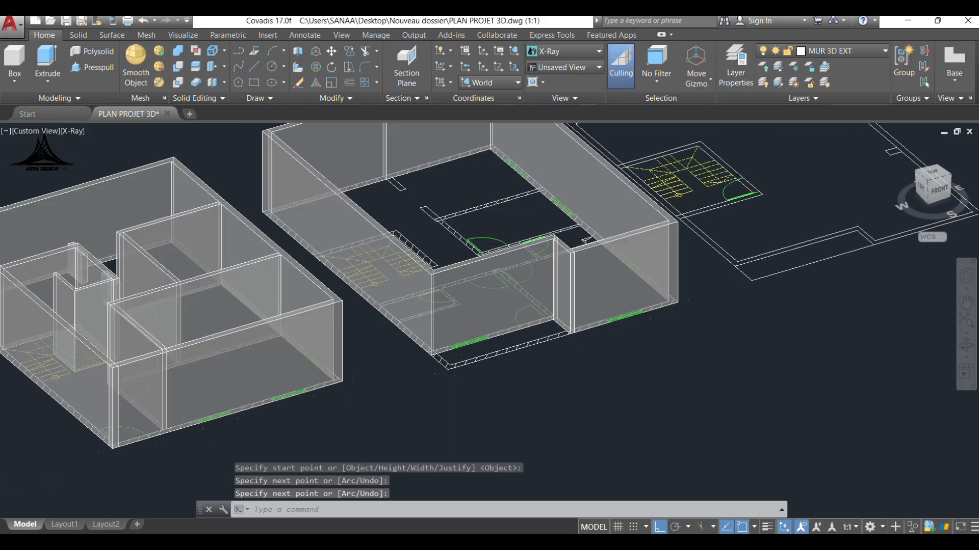
scroll(583, 337, "up", 3)
scroll(574, 332, "up", 2)
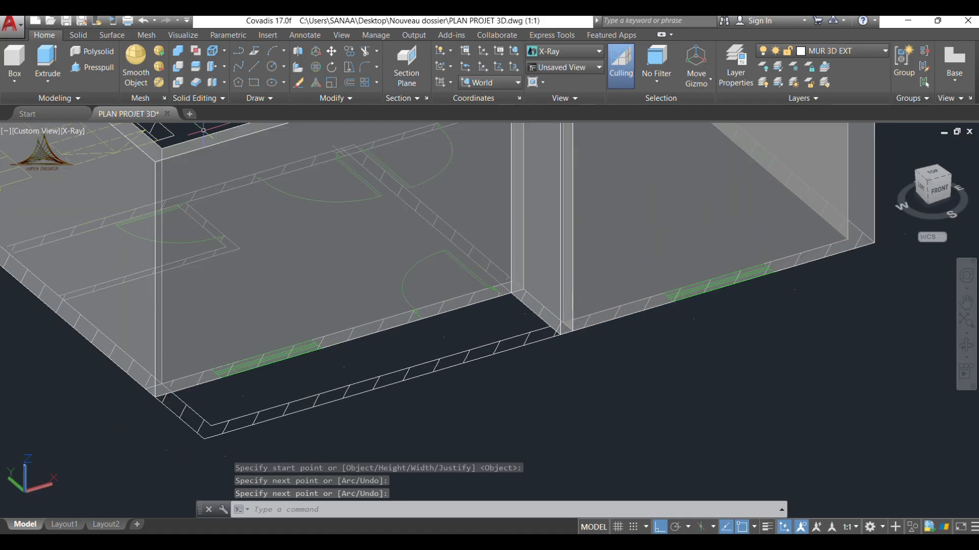
left_click(92, 51)
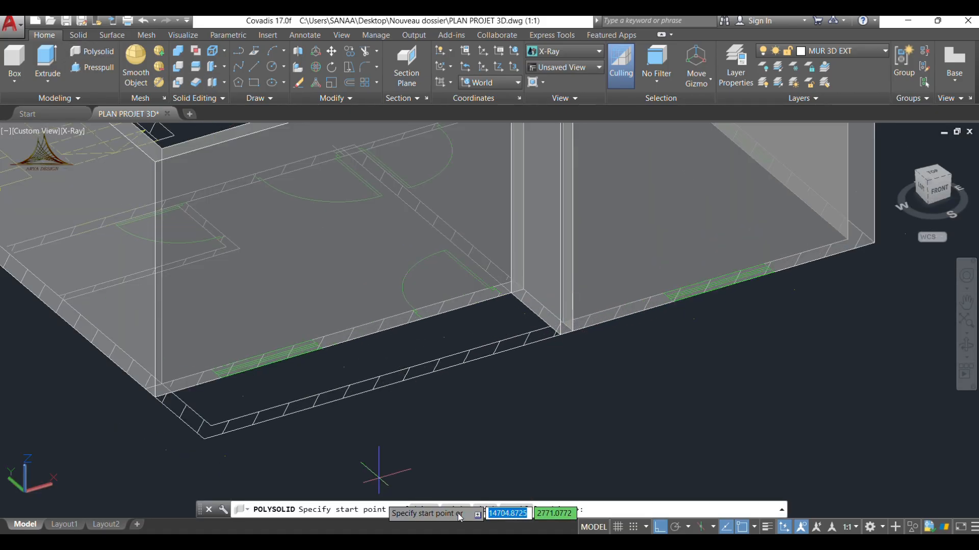
left_click(450, 511)
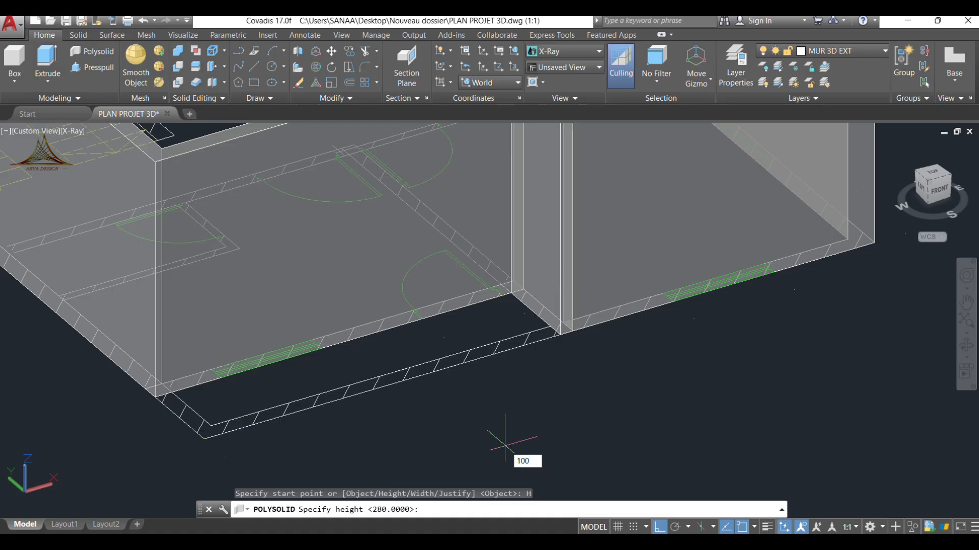
key("Return")
left_click(484, 510)
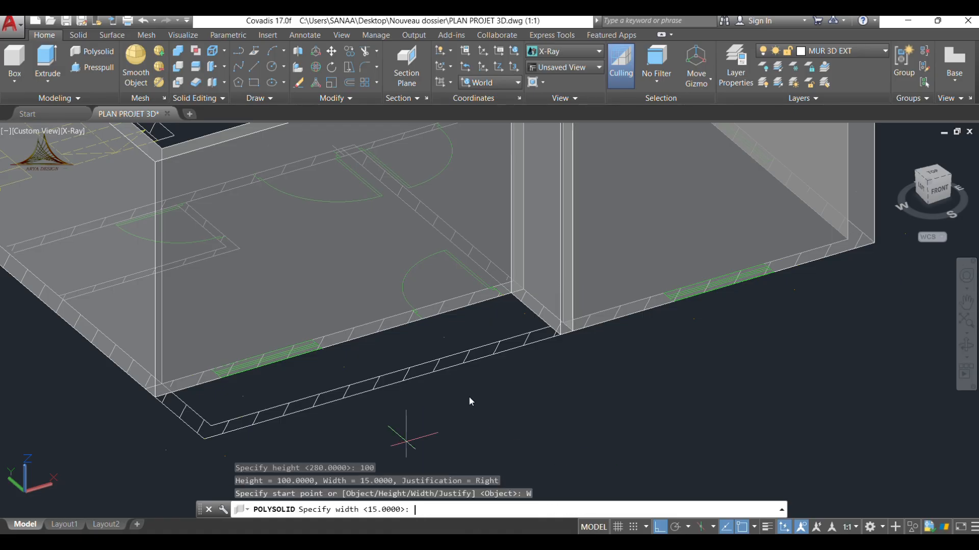
type("20")
key("Return")
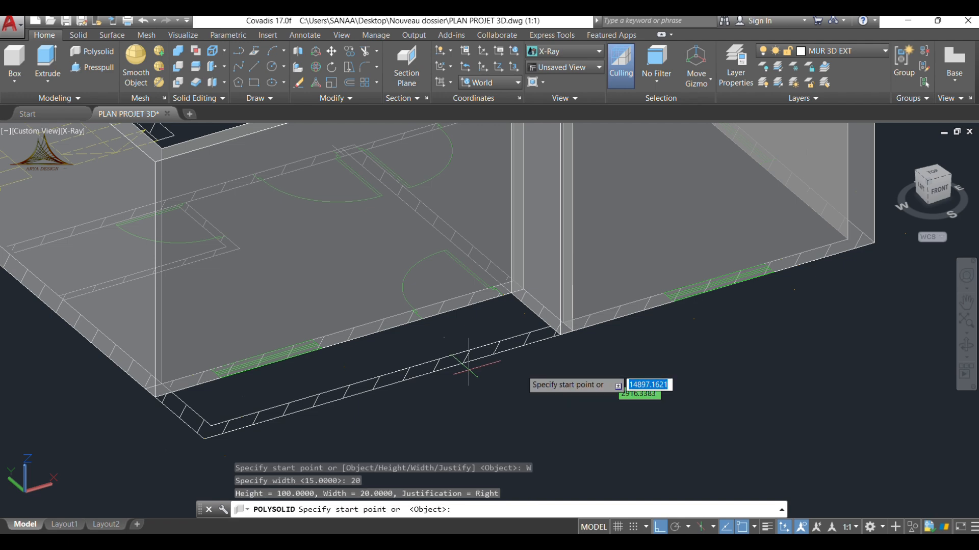
Step: Draw the L-shaped balcony parapet from the recess side wall along the front outline and back to the façade corner
scroll(453, 390, "up", 1)
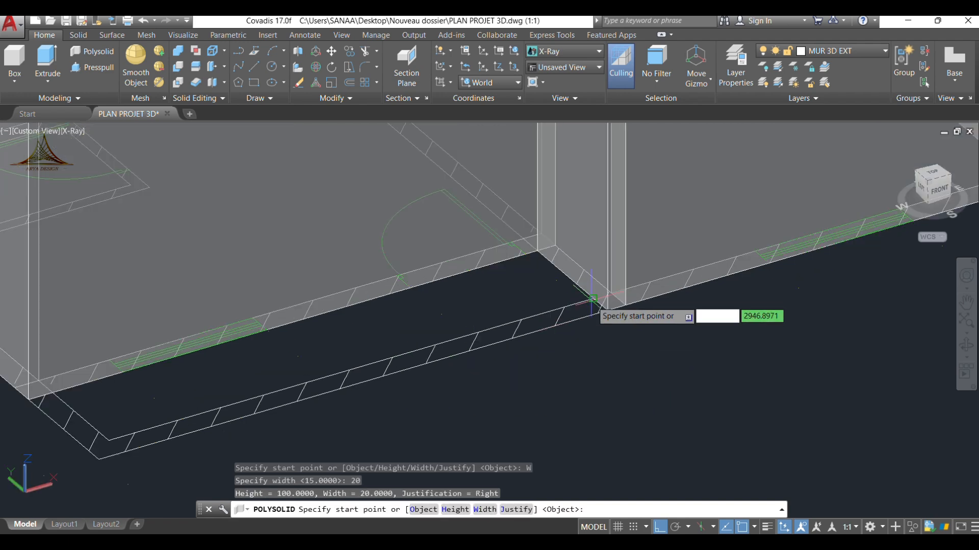
left_click(606, 307)
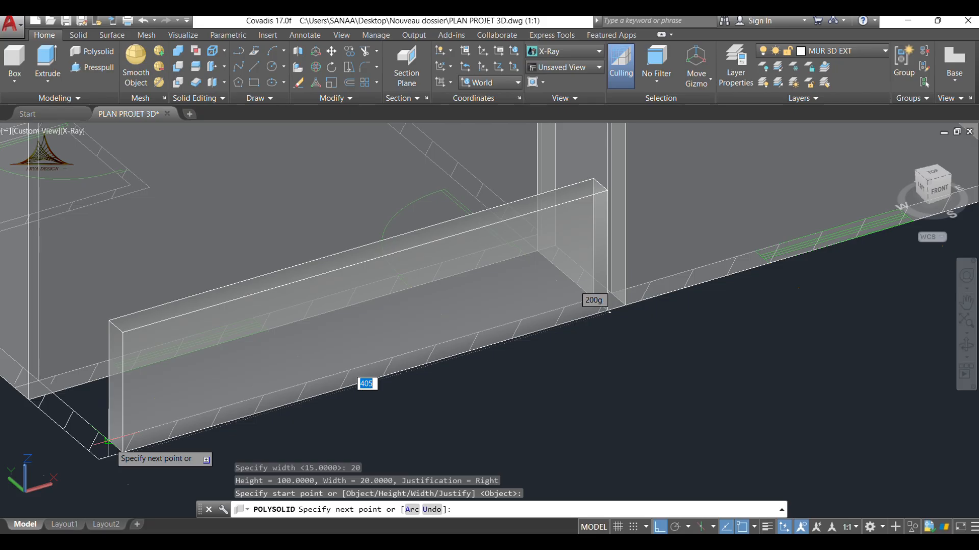
left_click(108, 439)
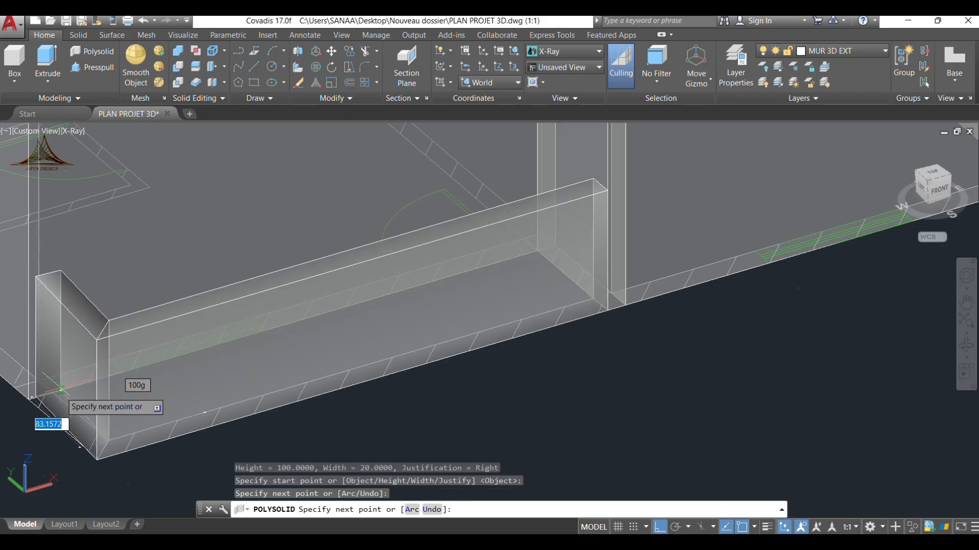
left_click(51, 393)
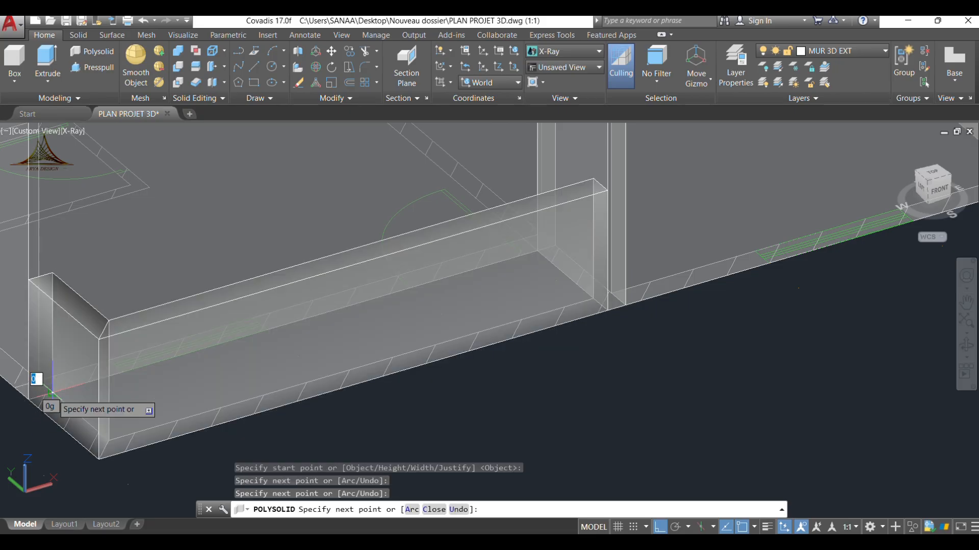
key("Return")
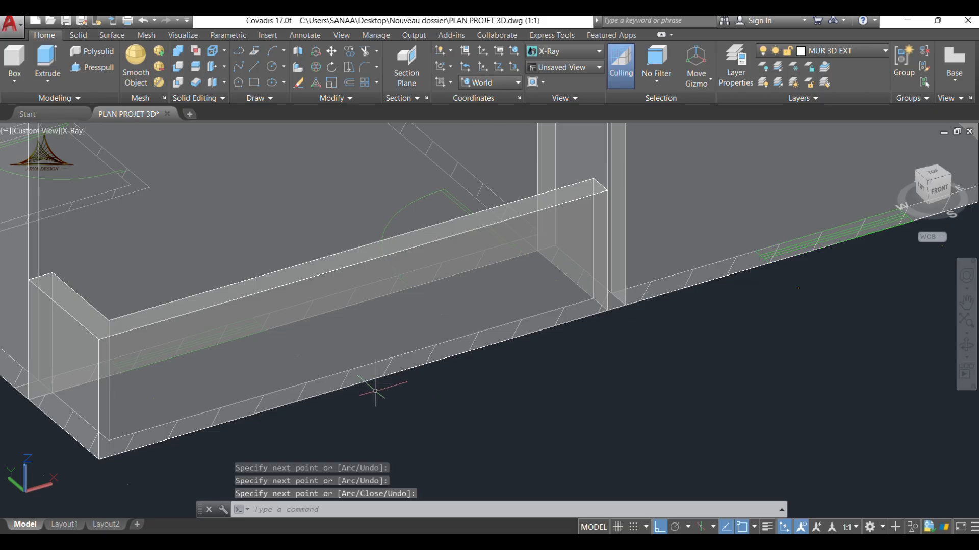
Step: Make MUR 3D INTER the current layer and turn off the MUR 3D EXT layer
scroll(374, 391, "down", 5)
middle_click_drag(377, 332, 413, 384)
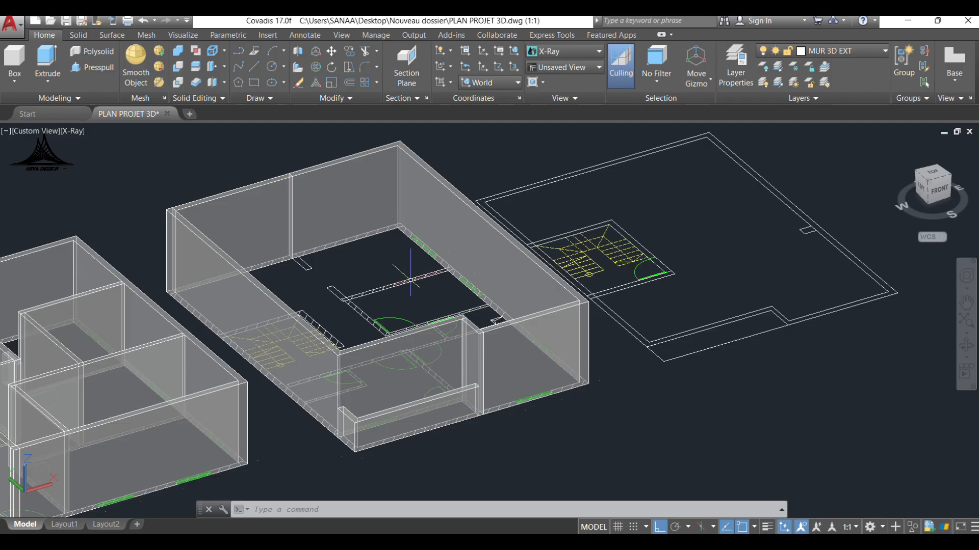
scroll(221, 353, "up", 1)
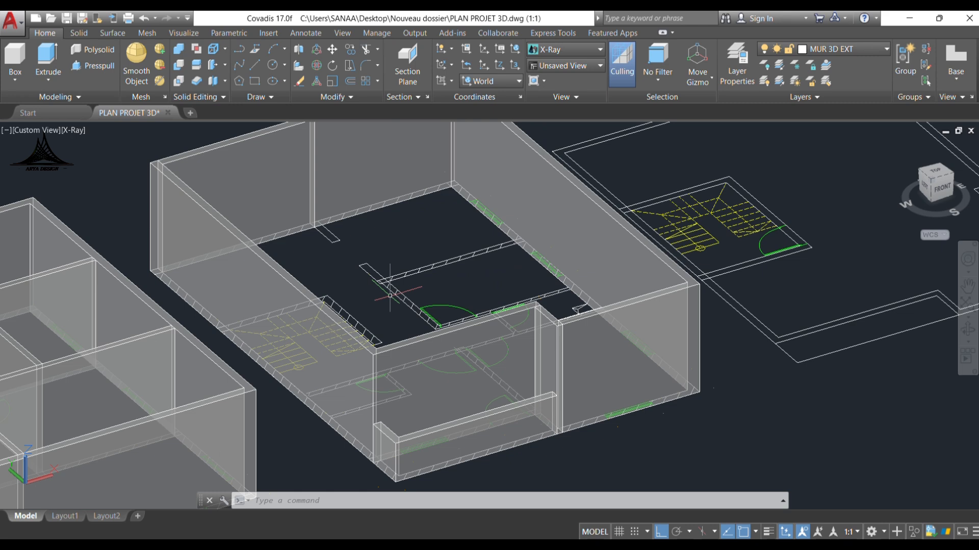
left_click(887, 50)
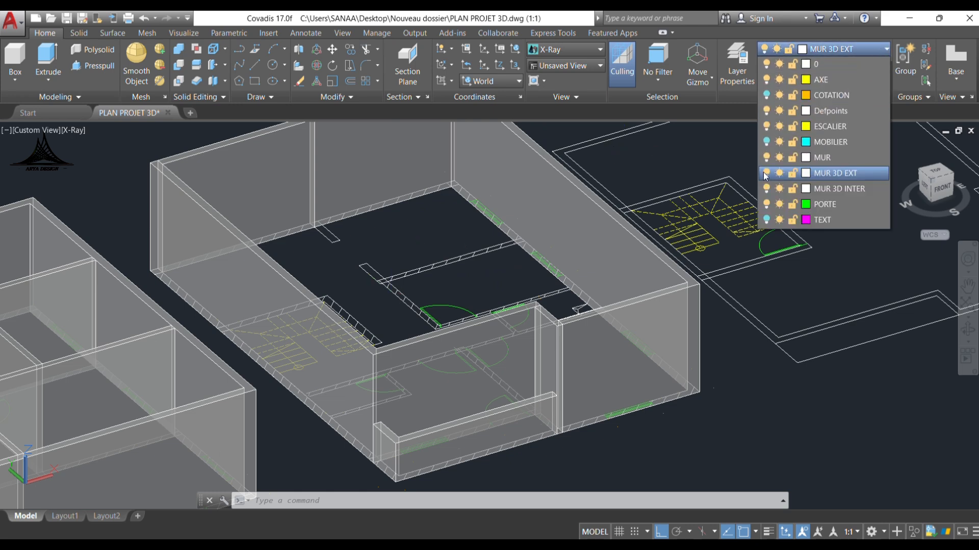
left_click(836, 190)
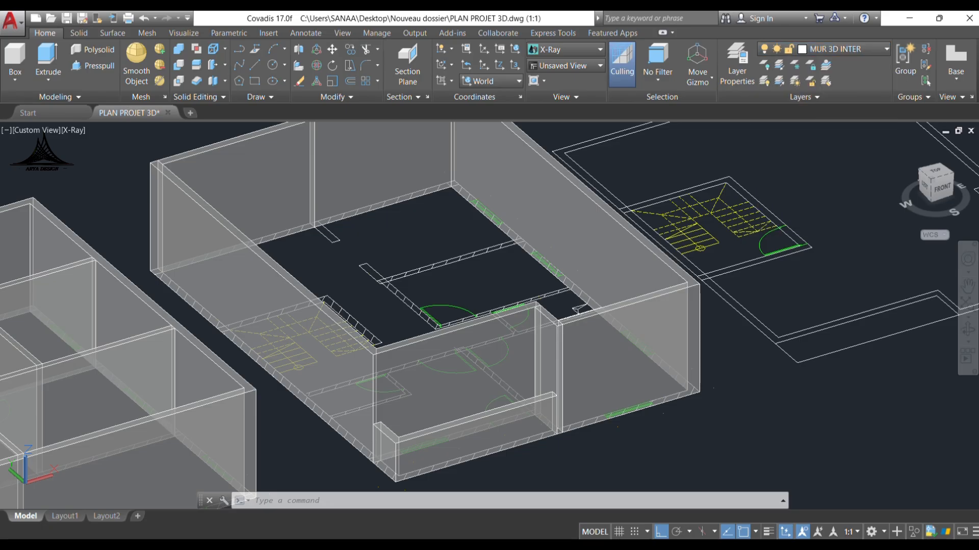
left_click(887, 48)
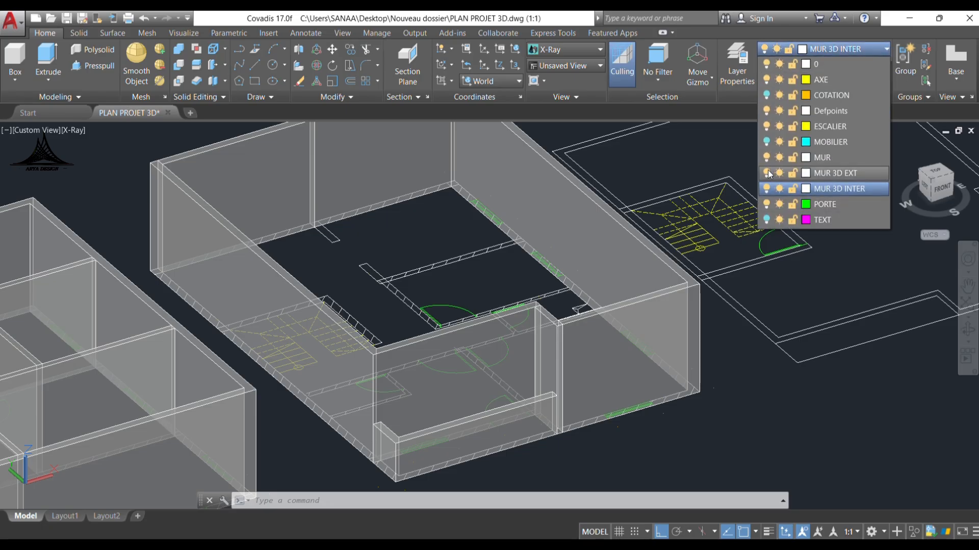
left_click(766, 174)
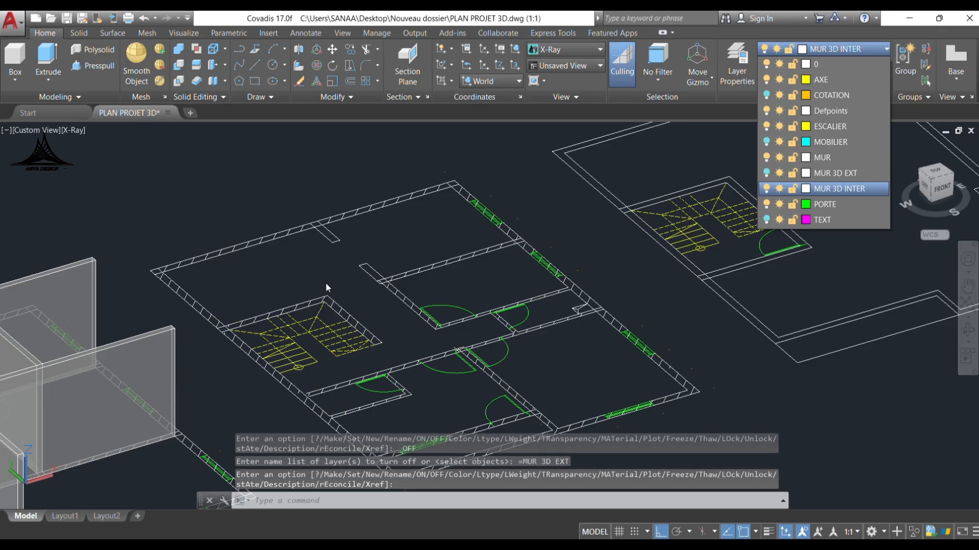
left_click(333, 267)
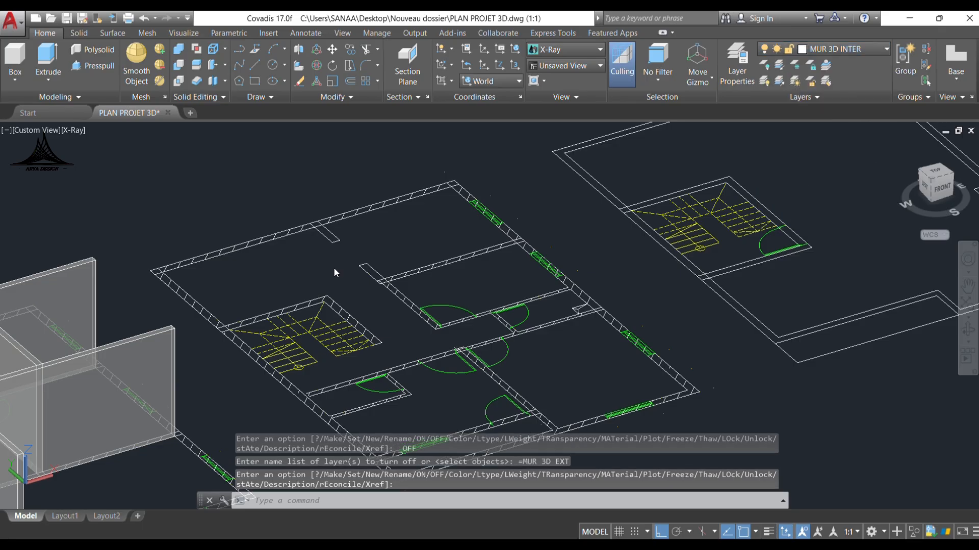
left_click(88, 52)
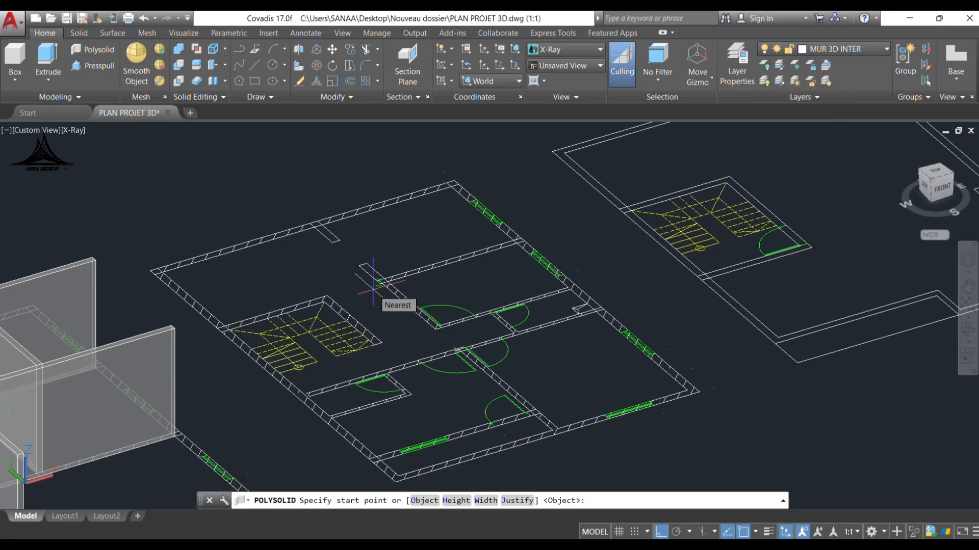
left_click(456, 501)
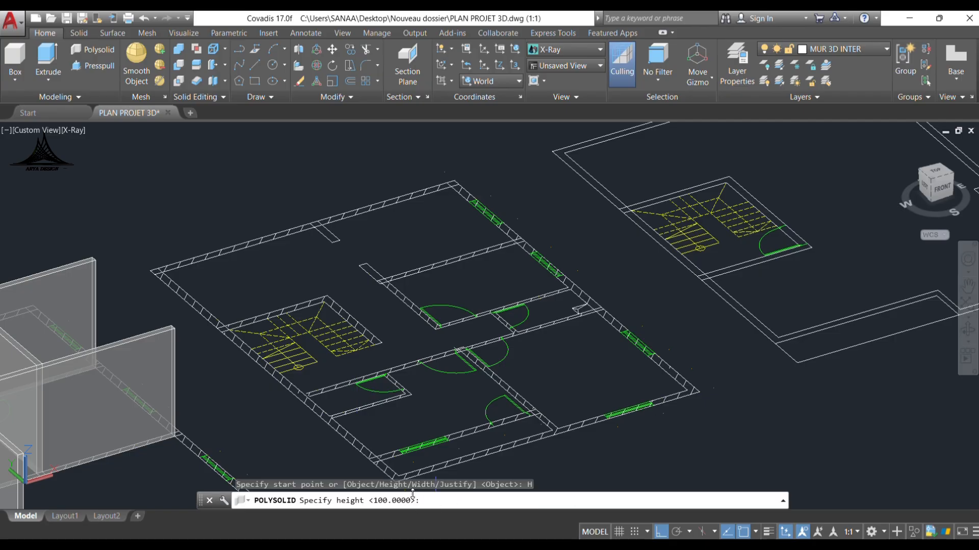
key("Return")
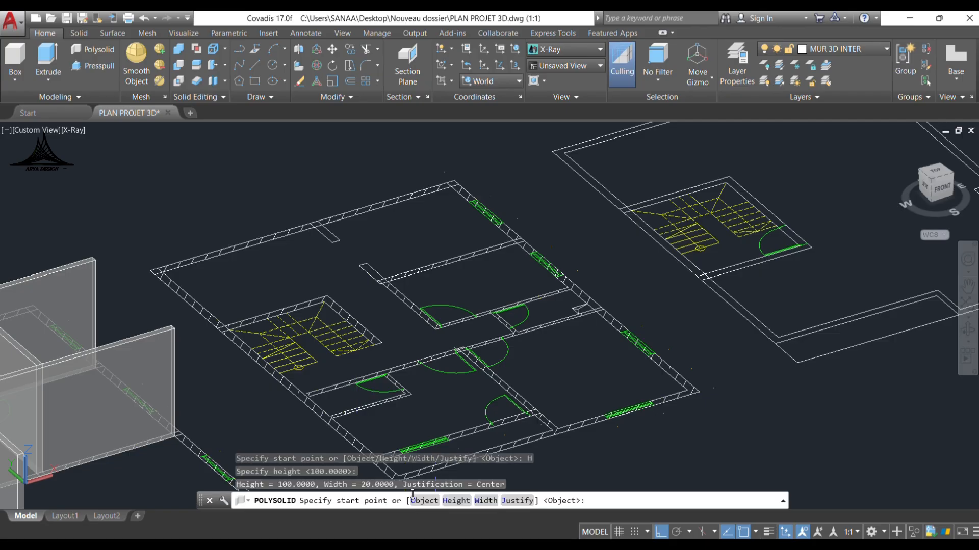
left_click(486, 500)
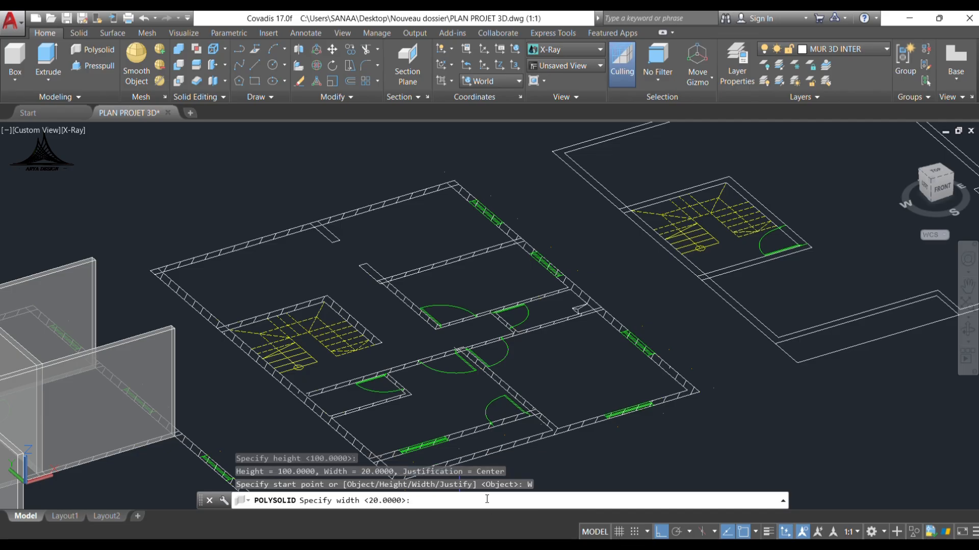
key("Return")
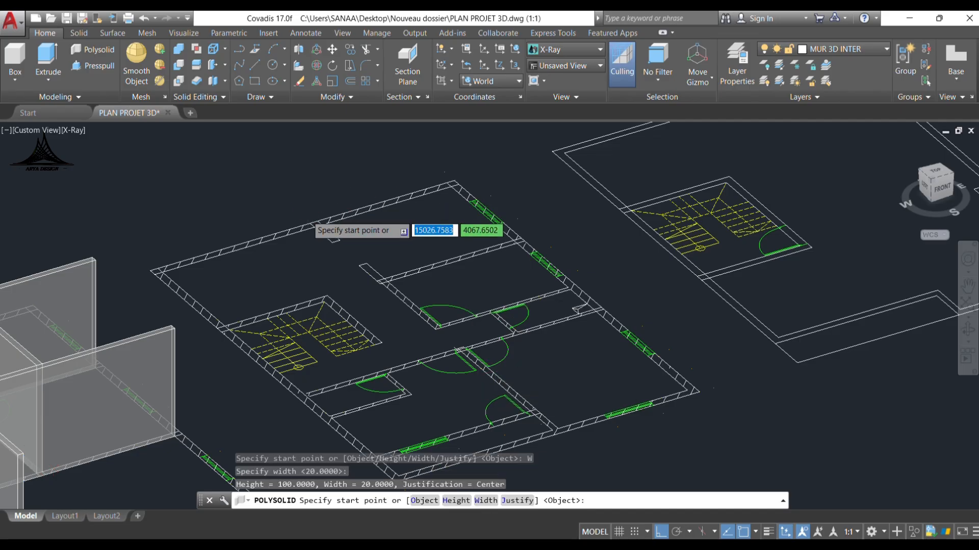
scroll(310, 217, "up", 2)
scroll(310, 217, "up", 2)
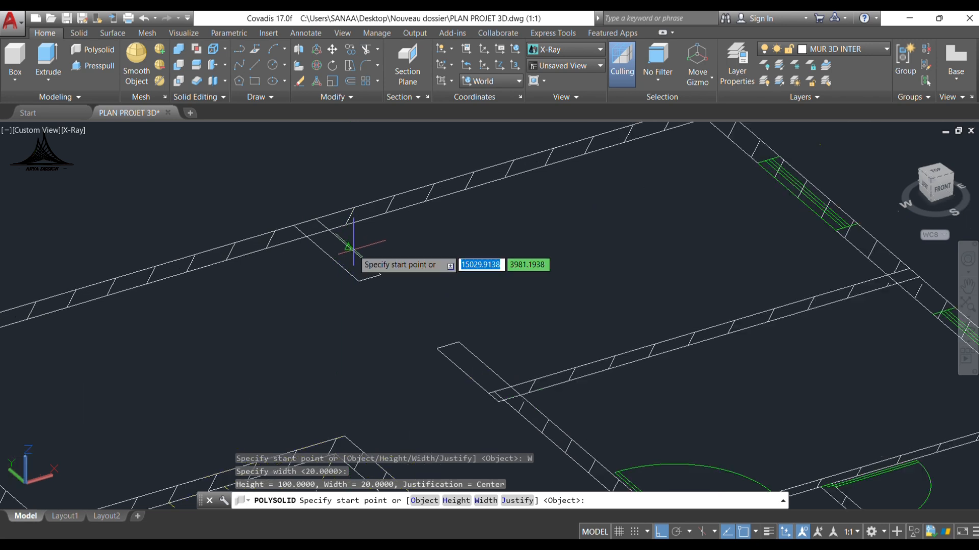
scroll(335, 232, "up", 2)
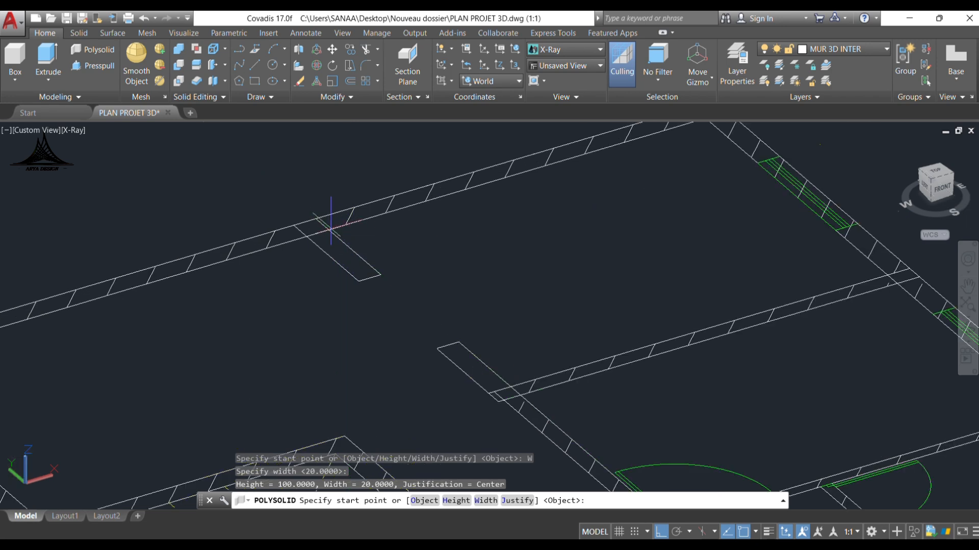
left_click(331, 222)
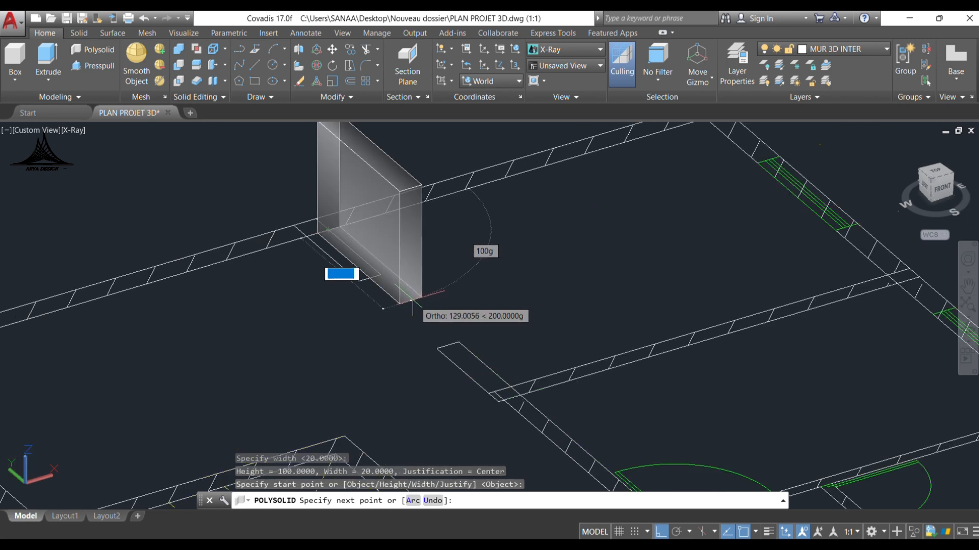
key("Escape")
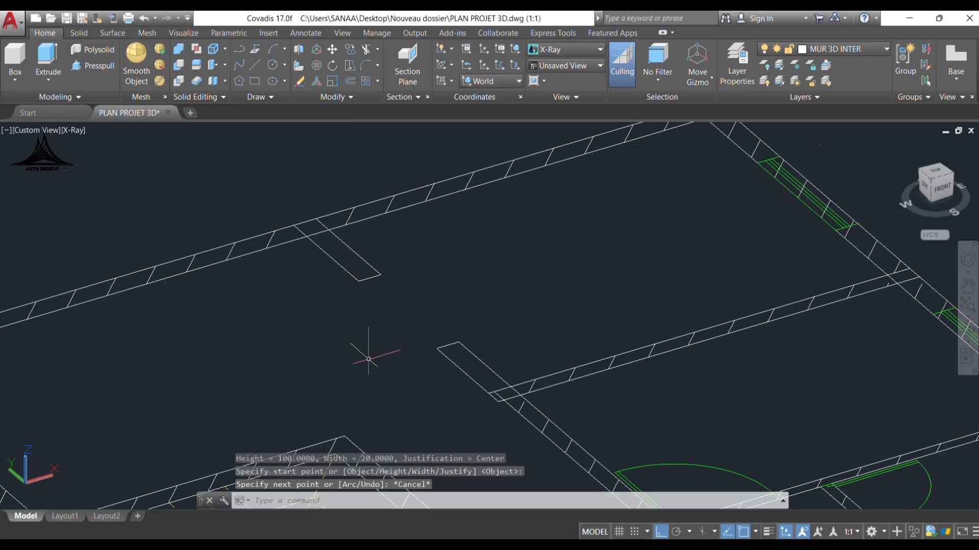
Step: Set the Polysolid justification to Left for the interior walls
left_click(90, 51)
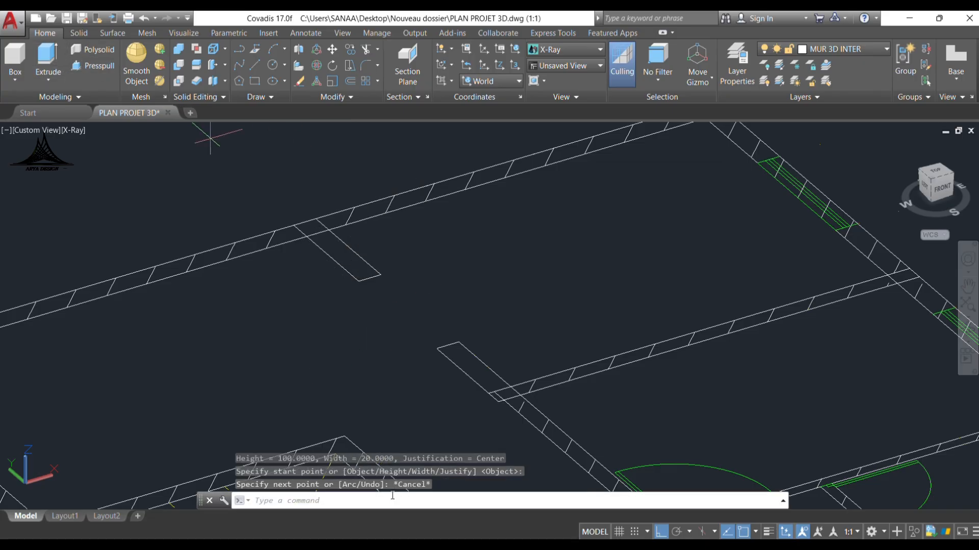
left_click(514, 501)
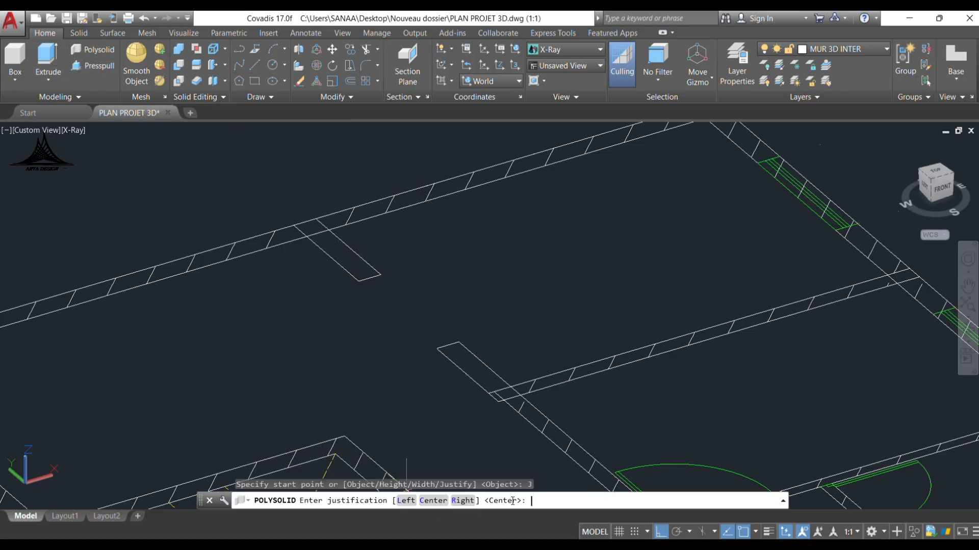
left_click(407, 503)
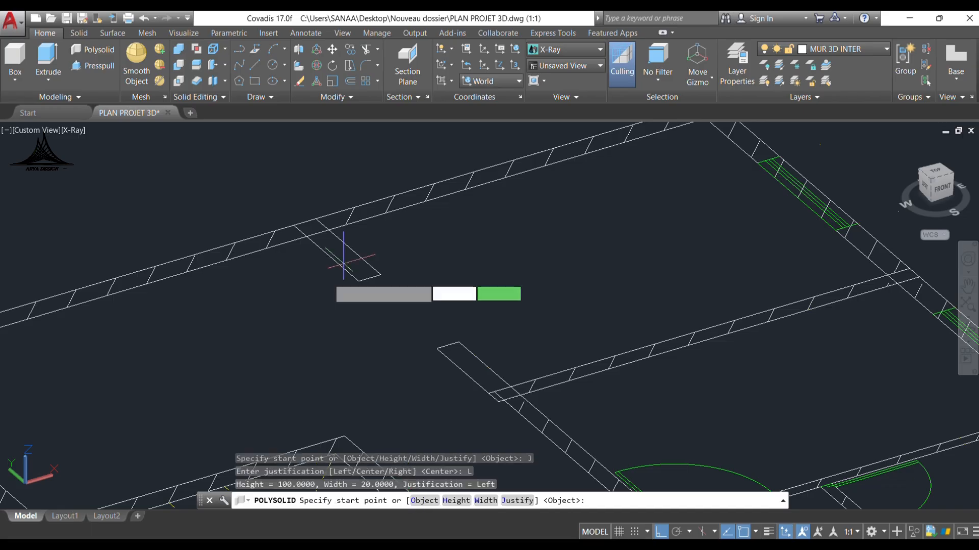
left_click(306, 236)
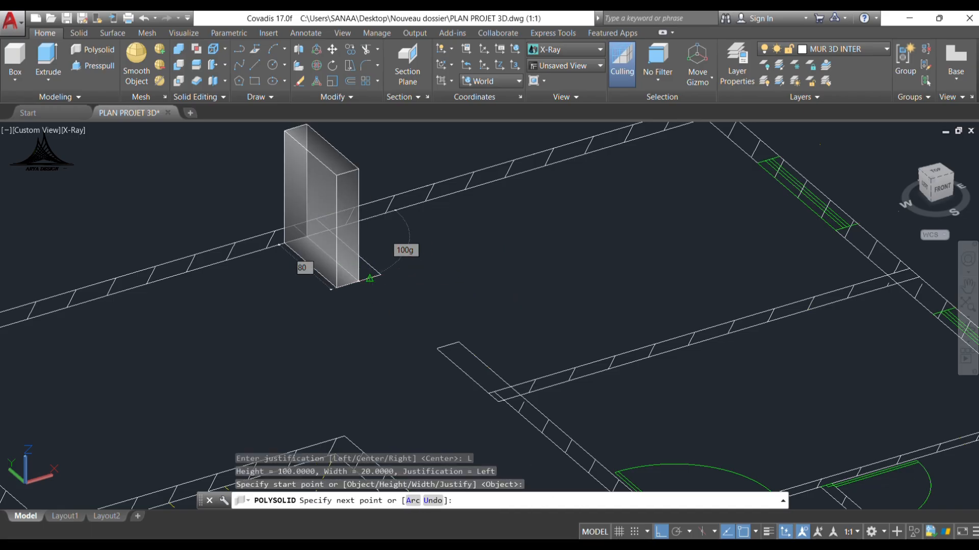
key("Escape")
Step: Draw the short interior wall stub from the inner face of the rear exterior wall to its free end at the opening
key("Return")
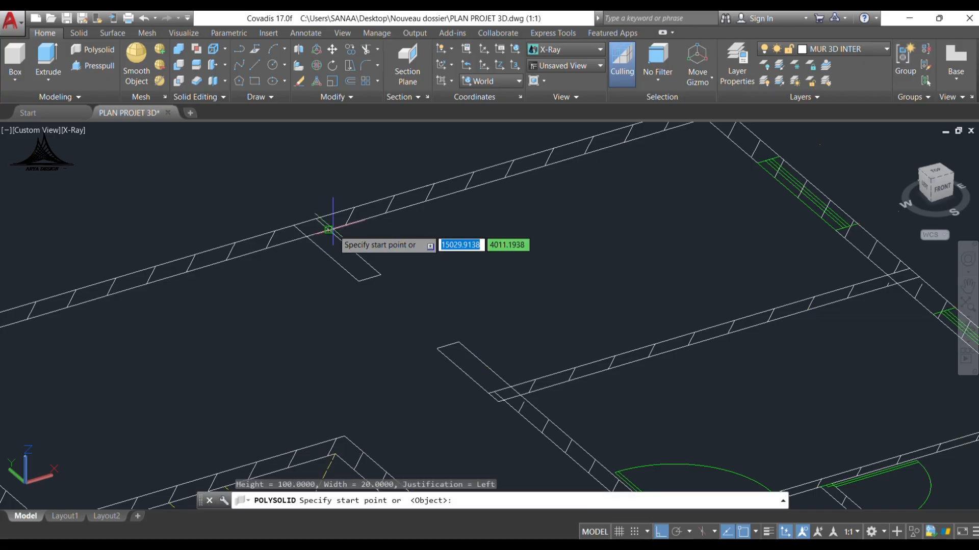
left_click(334, 235)
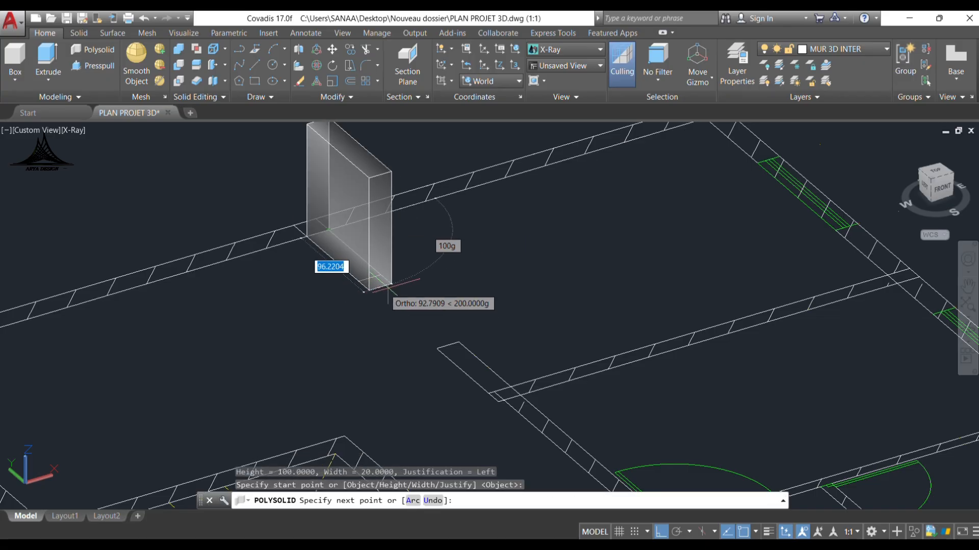
left_click(380, 274)
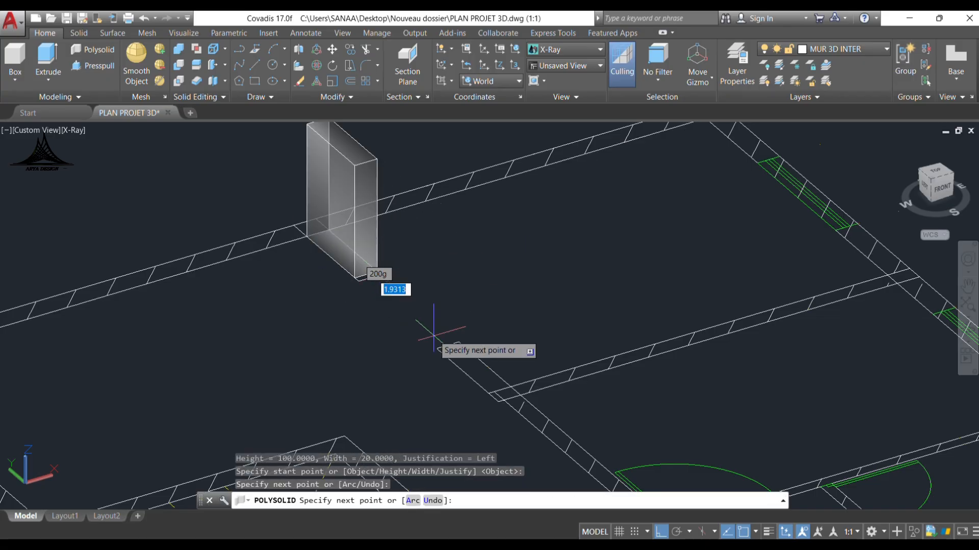
key("Return")
Step: Draw the facing short wall stub across the opening, from its free end to the junction with the interior partition
key("Return")
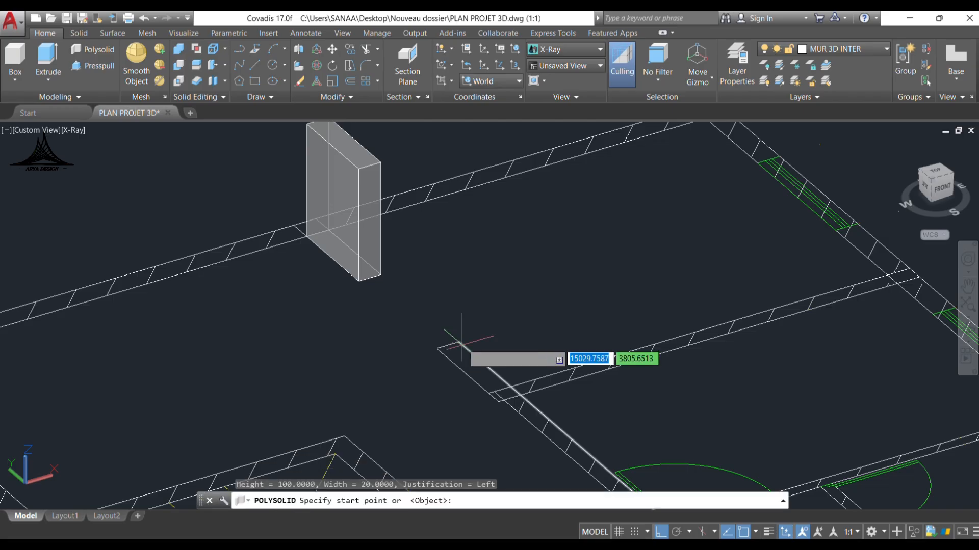
left_click(450, 352)
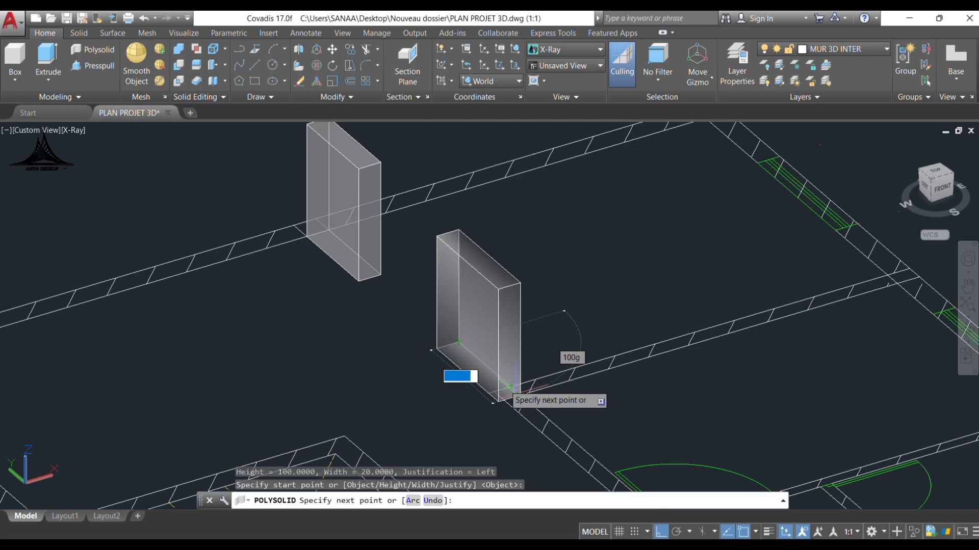
left_click(504, 390)
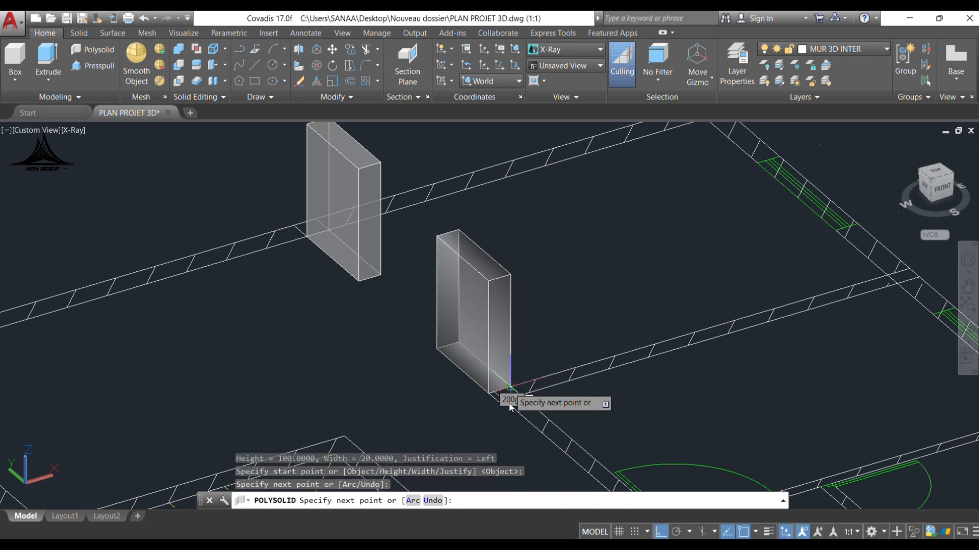
key("Return")
scroll(443, 266, "down", 4)
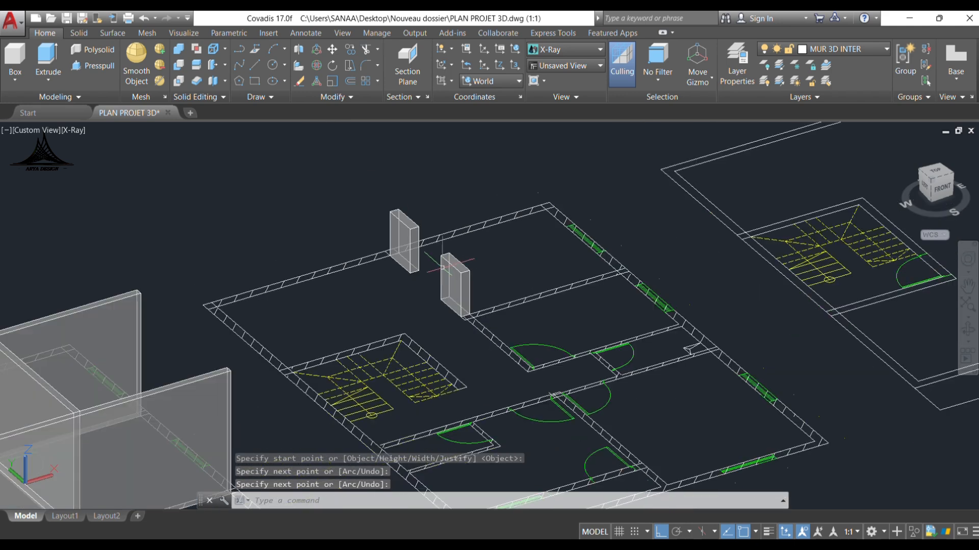
middle_click_drag(416, 344, 422, 284)
scroll(371, 323, "up", 3)
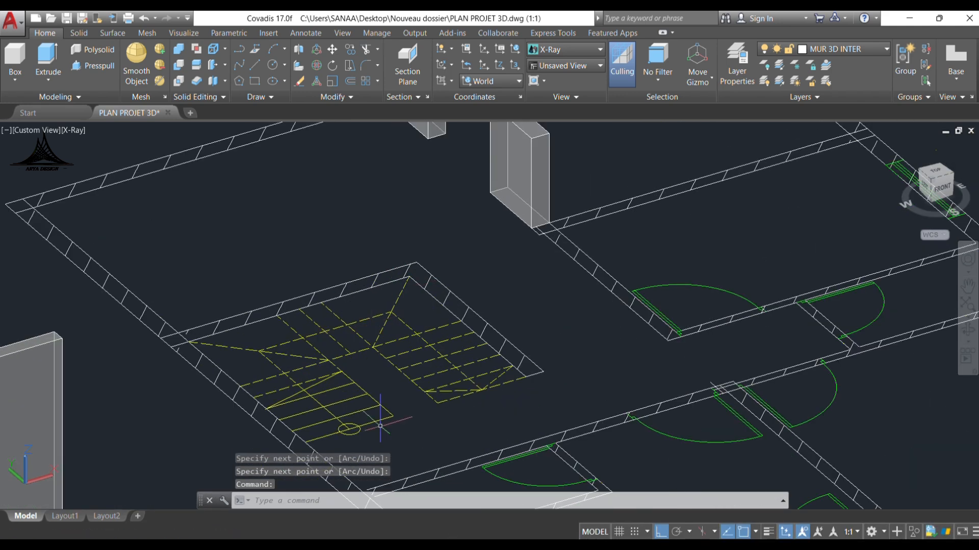
left_click(94, 50)
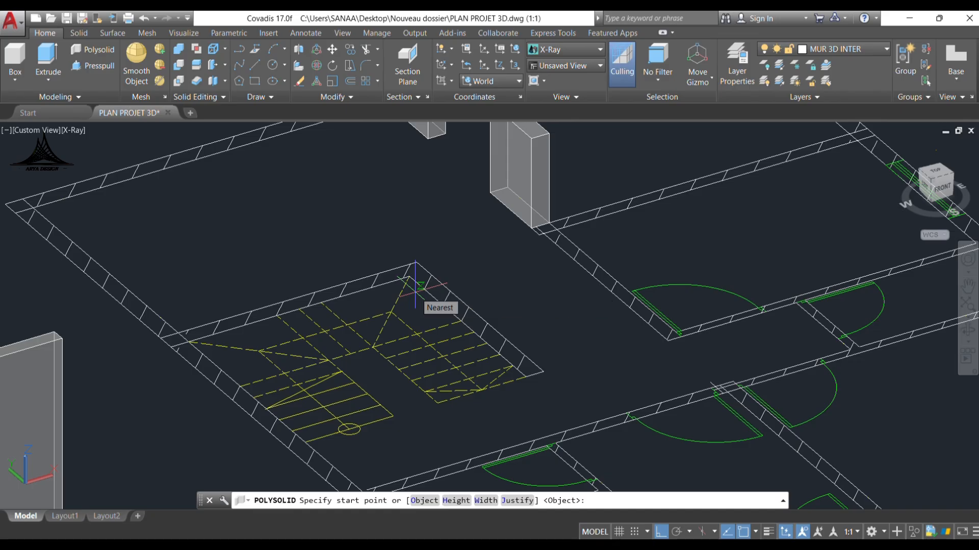
left_click(457, 501)
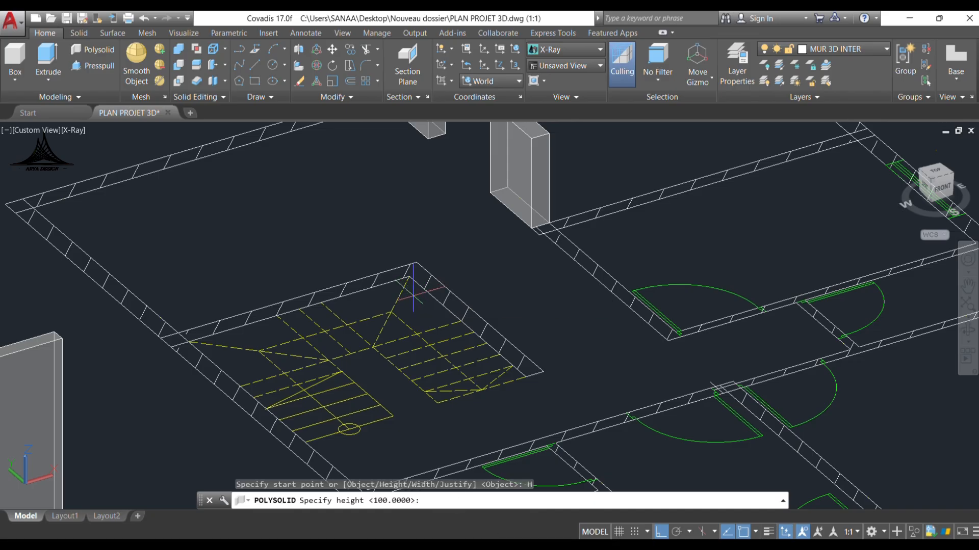
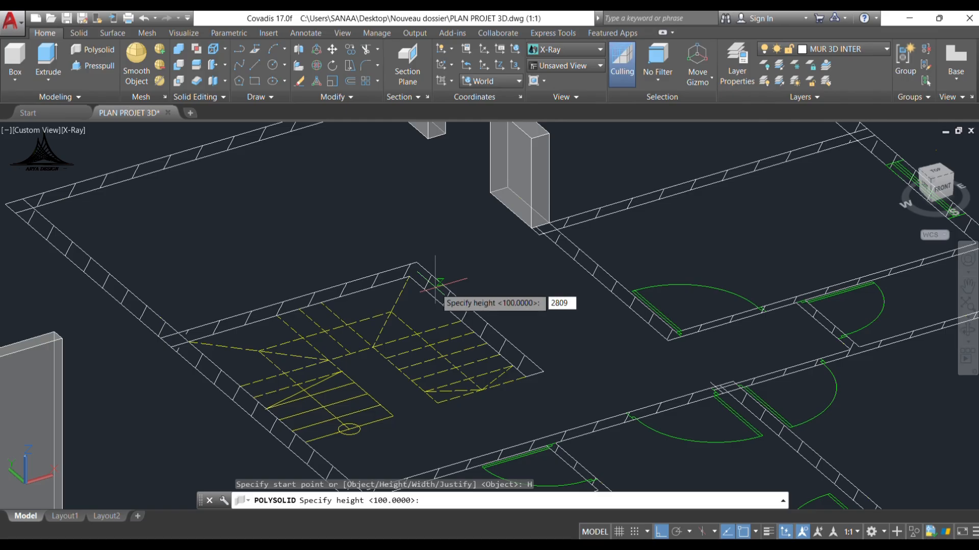
key("Return")
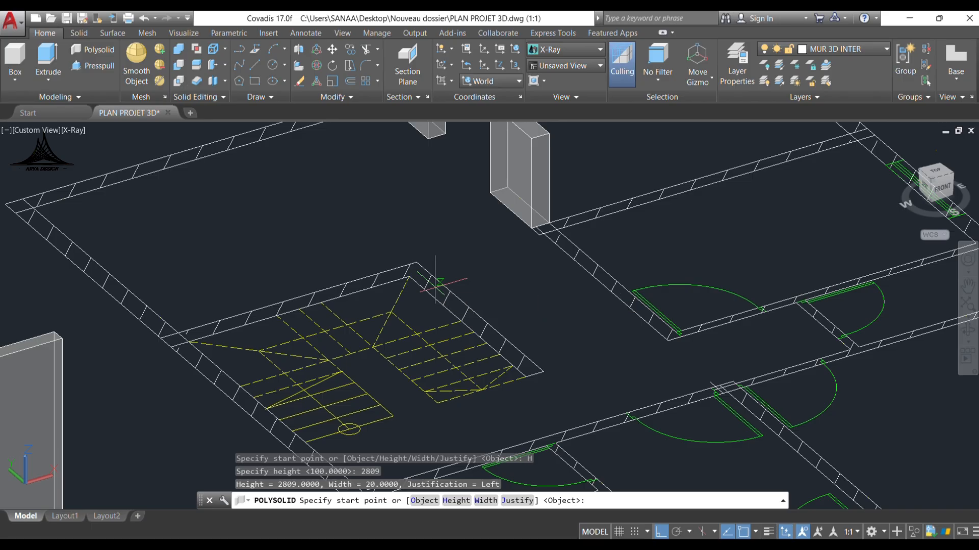
Step: Set the Polysolid height to 280 and draw the L-shaped wall around the staircase, from the side exterior wall to its free end
left_click(93, 51)
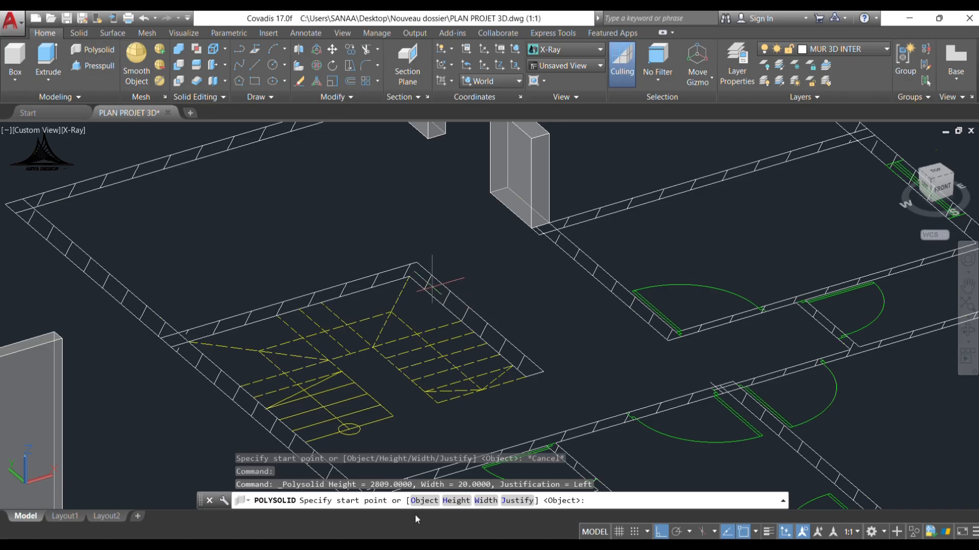
left_click(461, 502)
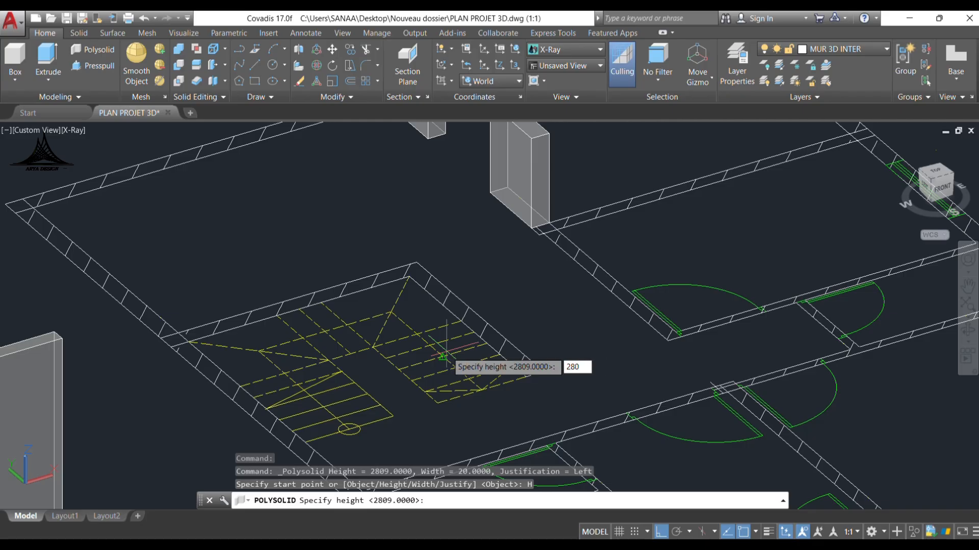
type("280")
key("Return")
left_click(177, 333)
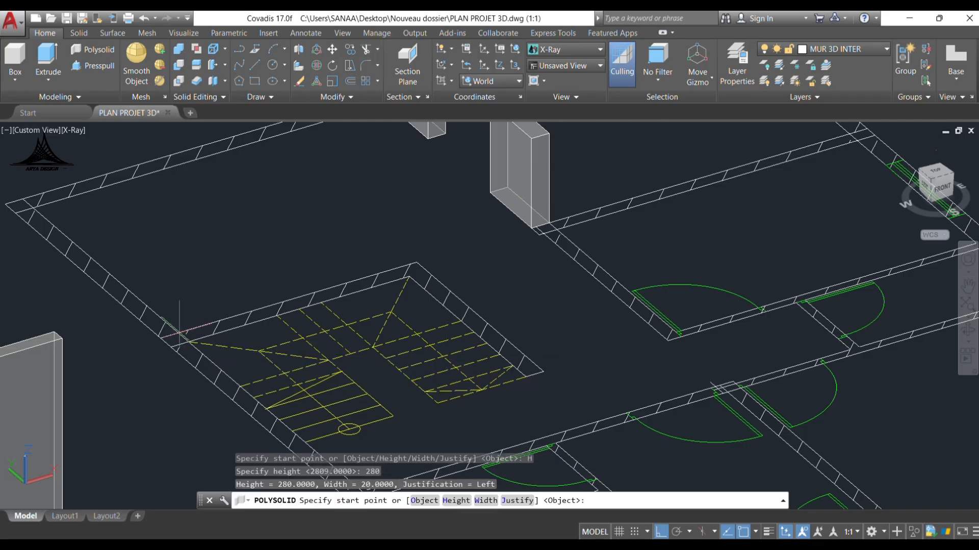
scroll(423, 267, "up", 3)
scroll(425, 287, "up", 2)
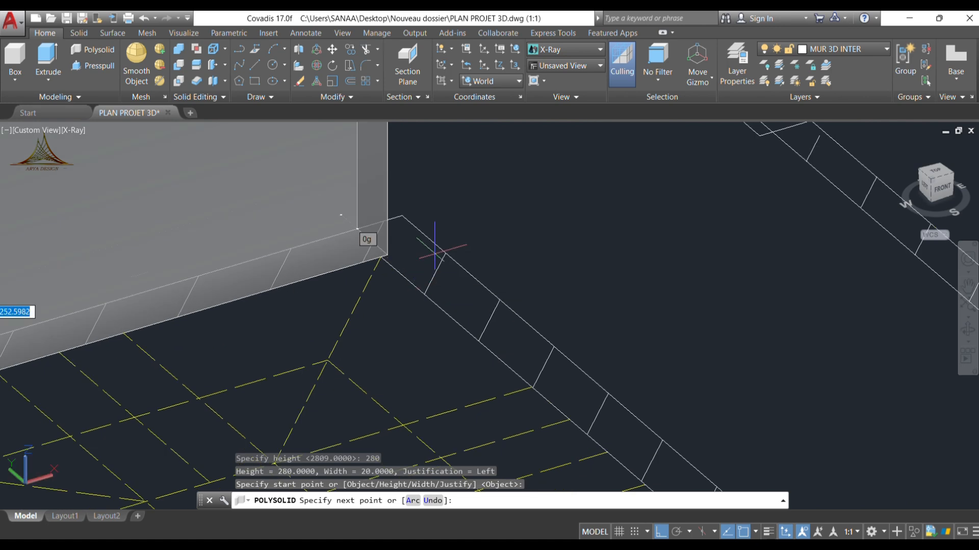
left_click(402, 216)
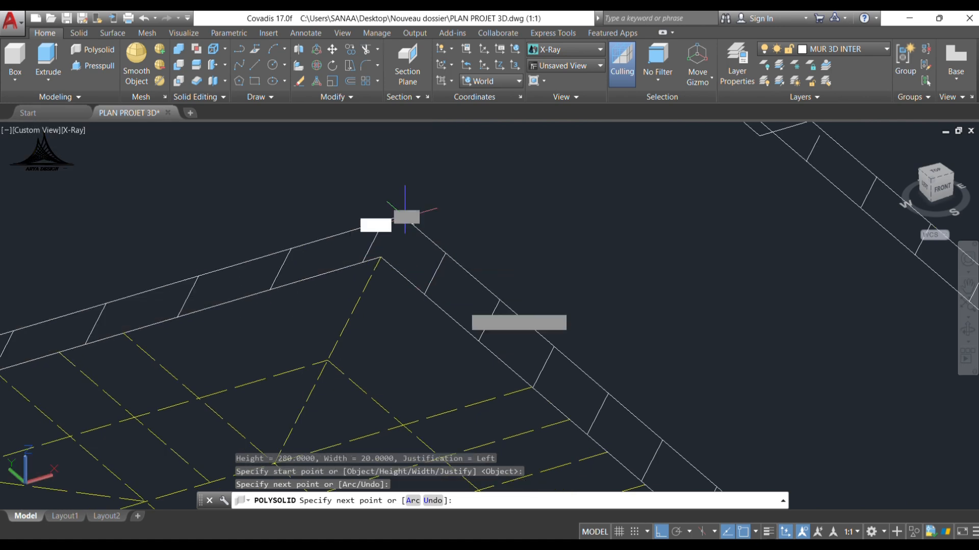
scroll(511, 321, "down", 2)
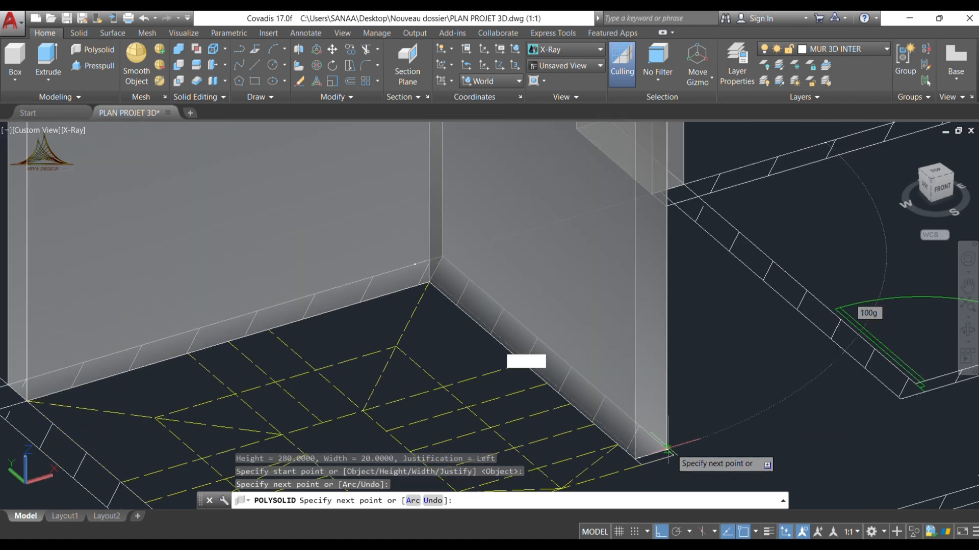
left_click(662, 447)
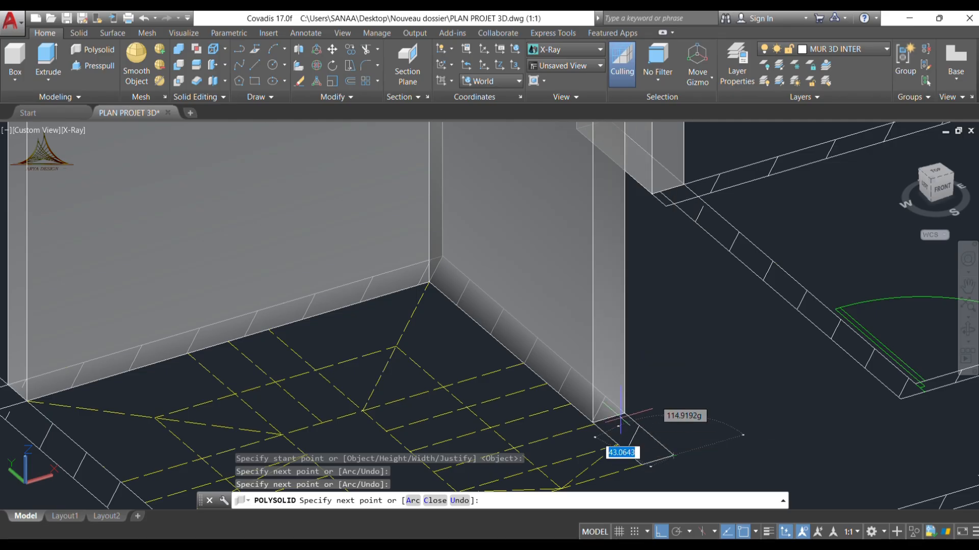
key("Return")
Step: Set the Polysolid width to 15 and draw the partition from the window-side exterior wall to the junction beside the second short stub
scroll(482, 339, "down", 7)
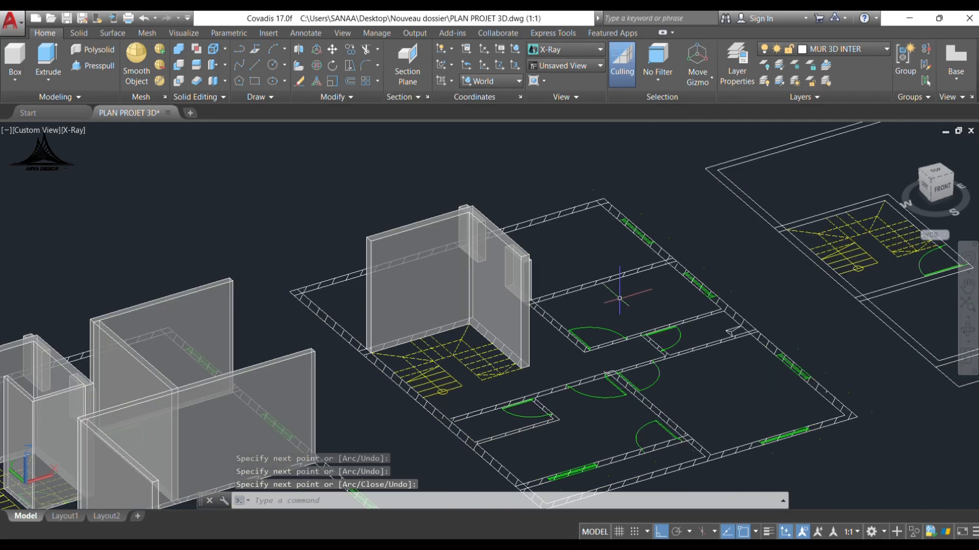
middle_click_drag(619, 299, 562, 324)
scroll(557, 305, "up", 4)
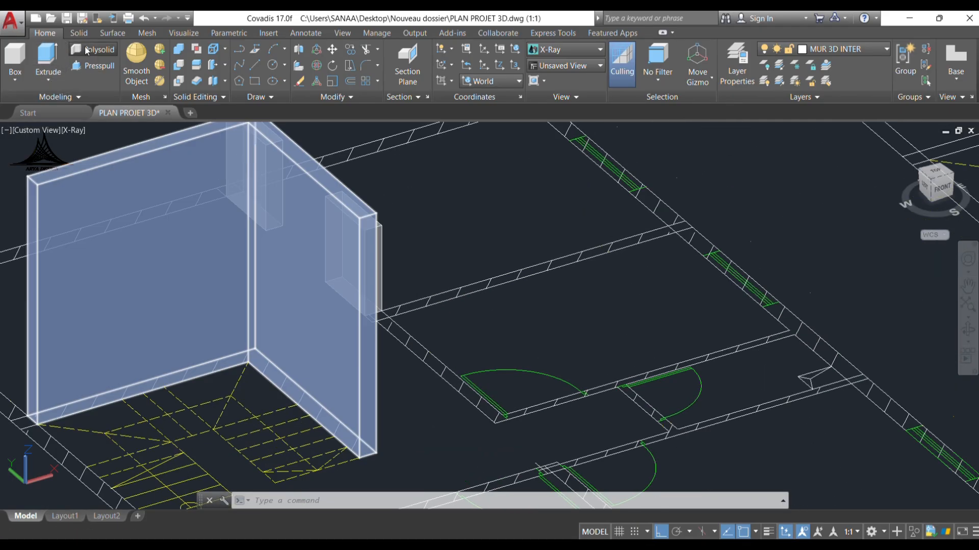
left_click(87, 50)
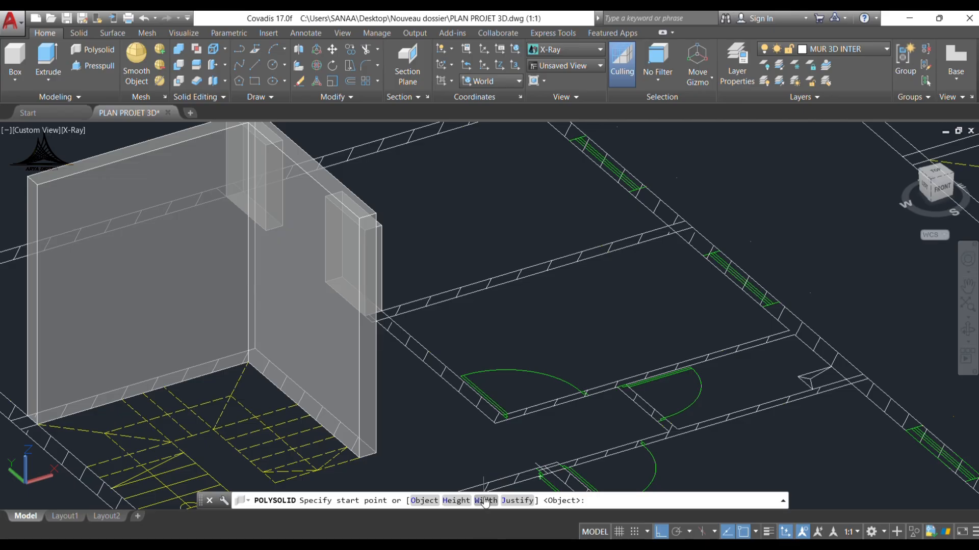
left_click(486, 501)
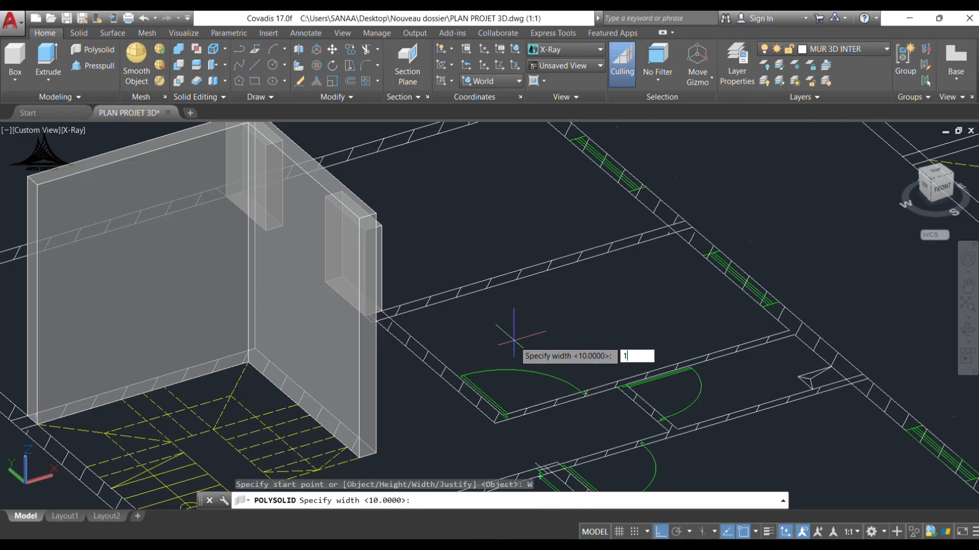
key("Return")
scroll(678, 232, "up", 5)
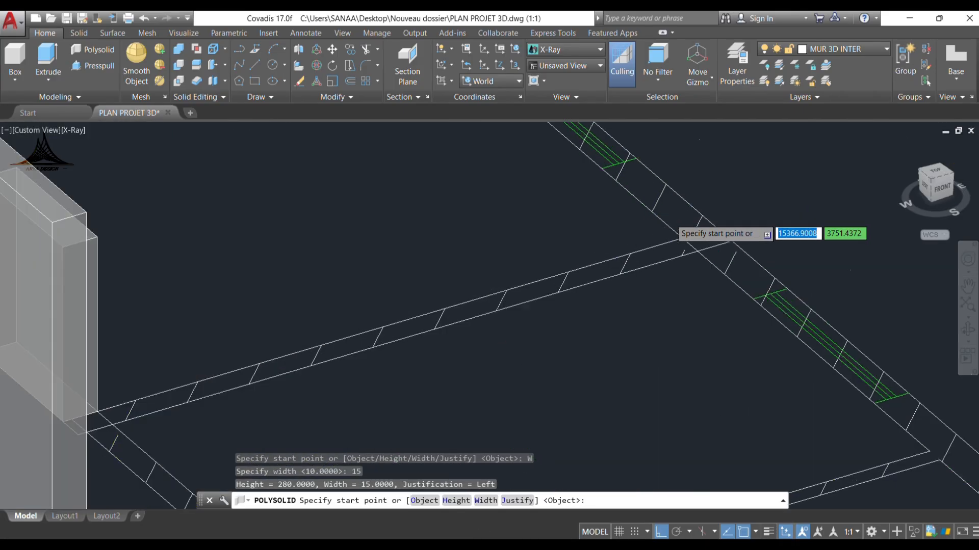
left_click(709, 259)
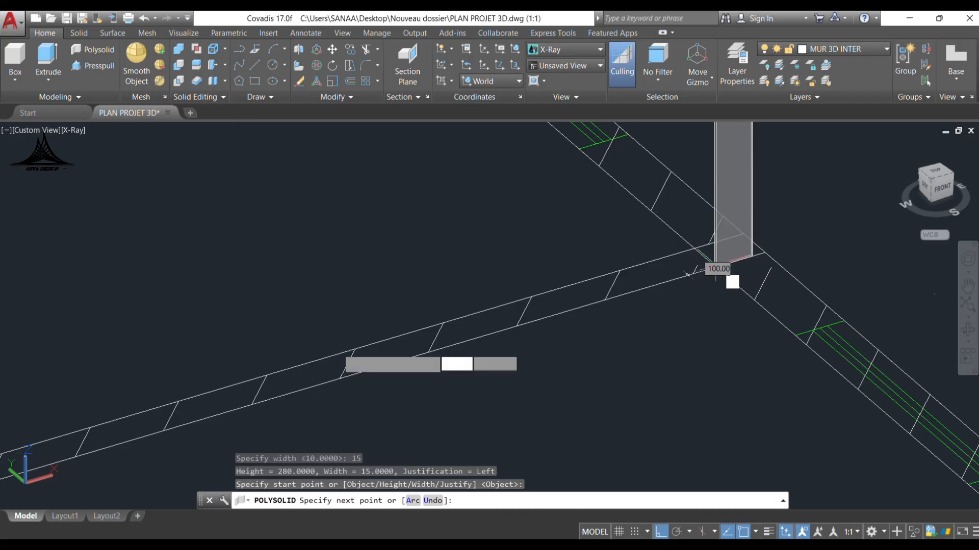
scroll(344, 351, "down", 4)
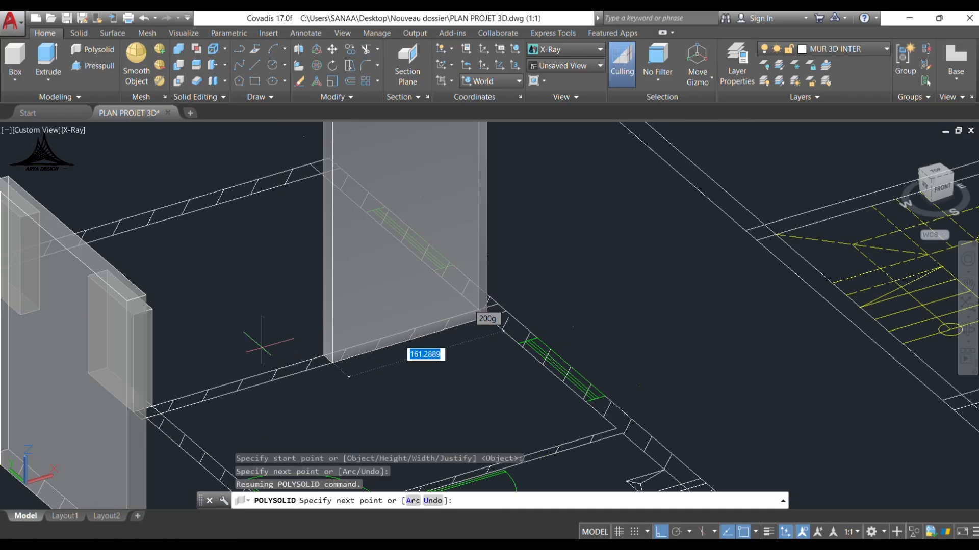
scroll(242, 365, "up", 4)
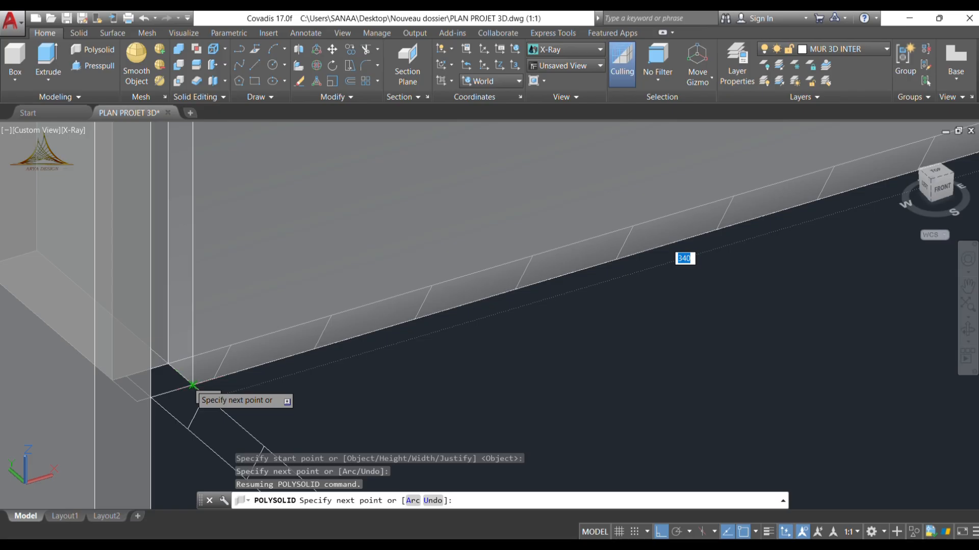
left_click(193, 385)
Step: Continue the polysolid along the perpendicular interior wall to the room corner beside the door and finish it
scroll(193, 386, "down", 5)
middle_click_drag(226, 392, 226, 283)
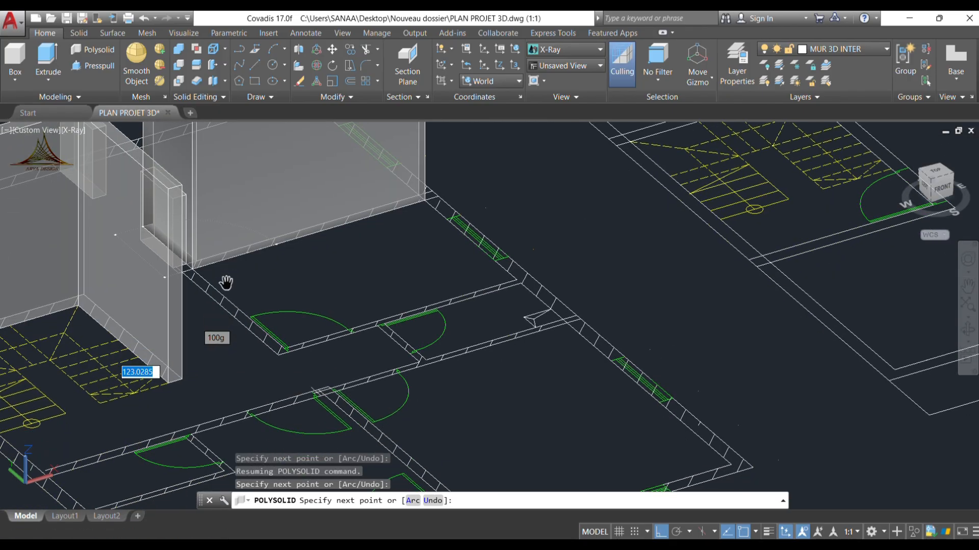
scroll(334, 357, "up", 5)
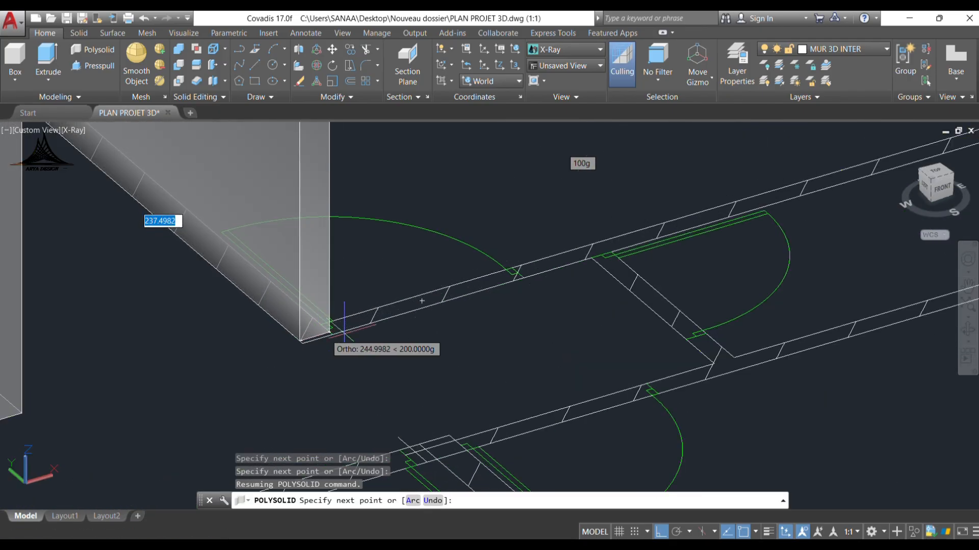
left_click(333, 335)
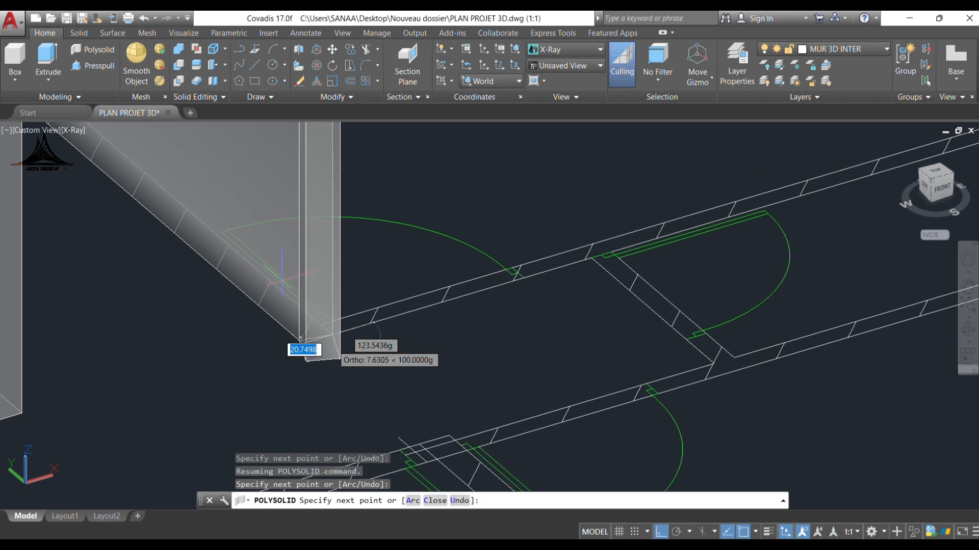
key("Return")
scroll(287, 228, "down", 5)
scroll(285, 344, "up", 2)
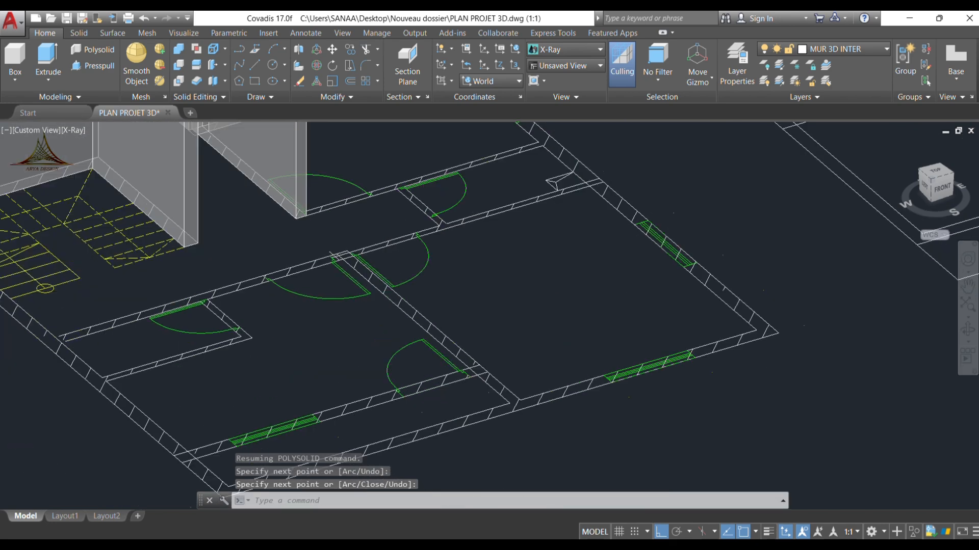
scroll(280, 353, "up", 2)
middle_click_drag(248, 347, 391, 344)
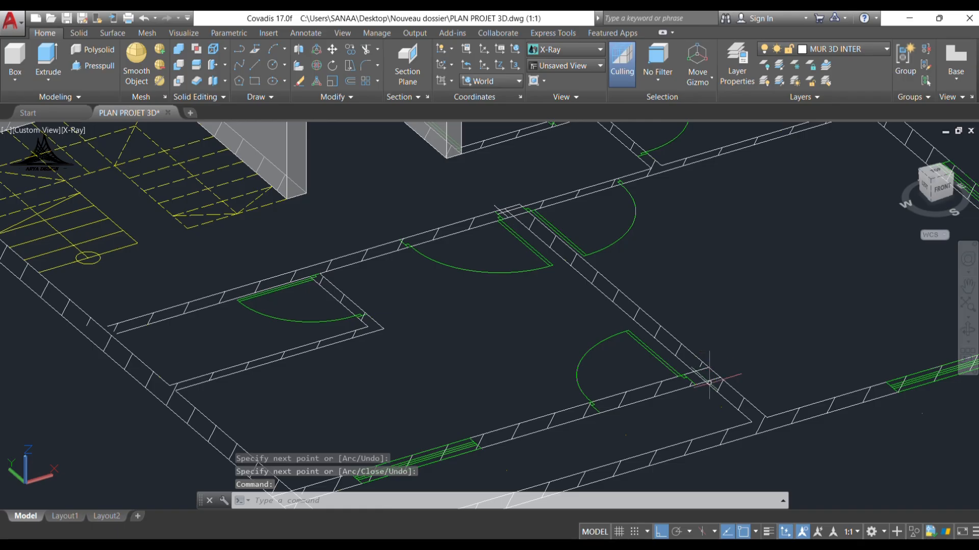
scroll(710, 371, "up", 2)
key("Return")
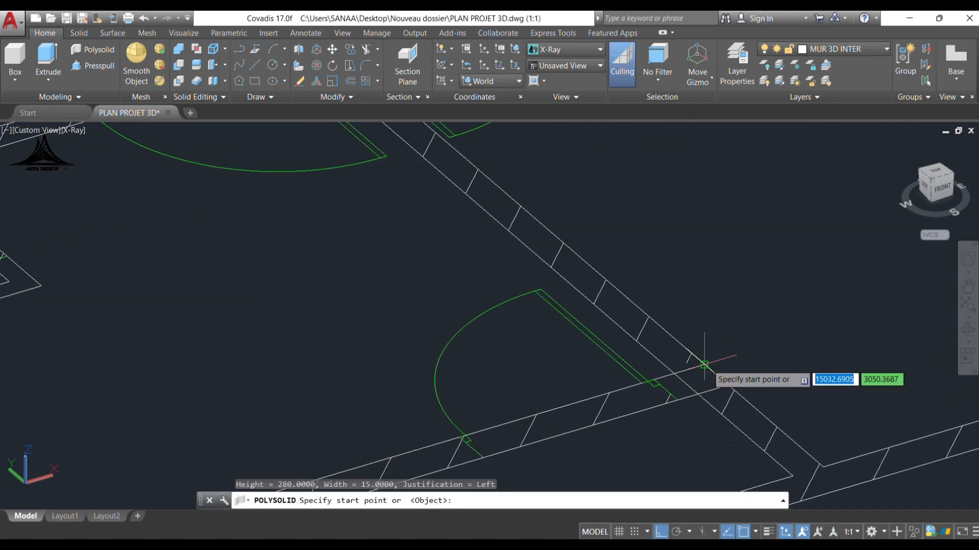
left_click(703, 364)
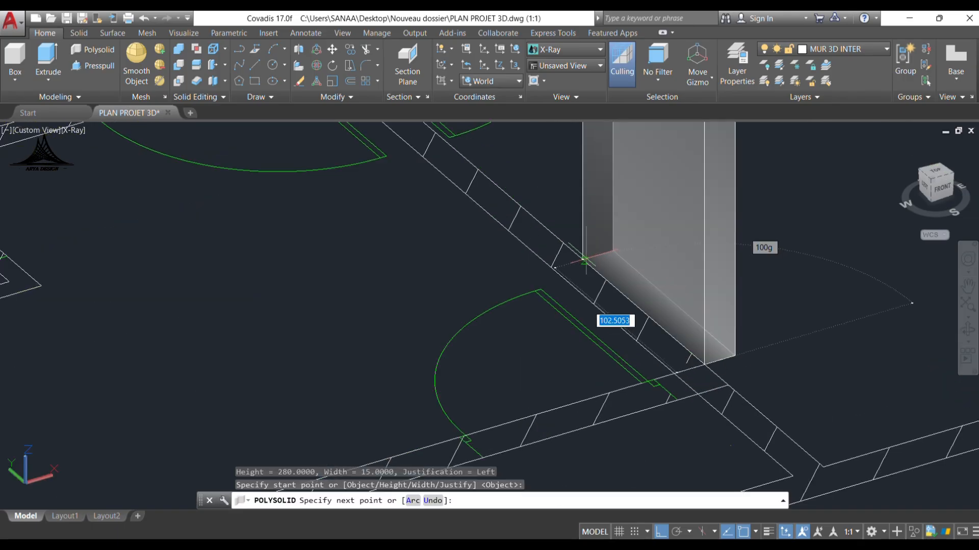
key("Escape")
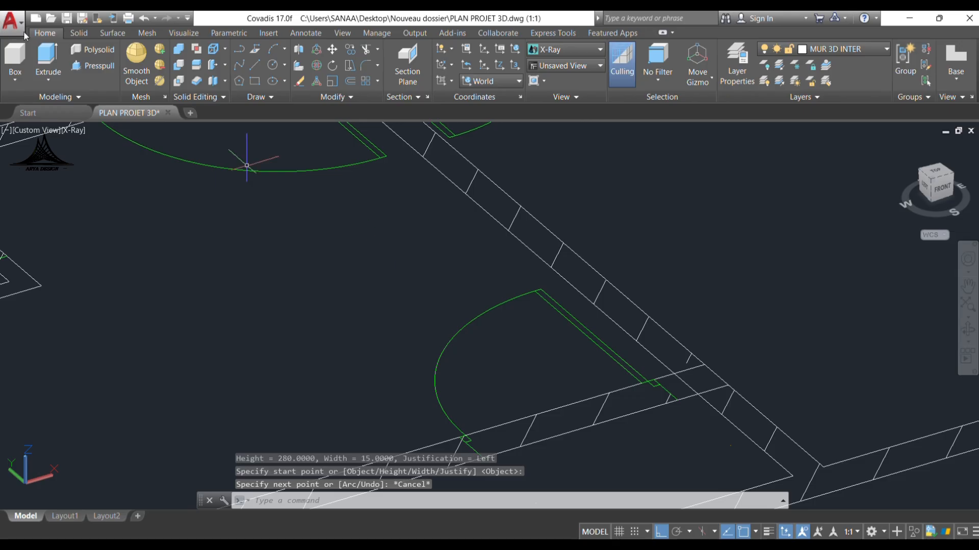
Step: Set the Polysolid justification to Left and draw the first leg along the long partition, from the balcony-side wall junction to the corridor wall corner
key("Return")
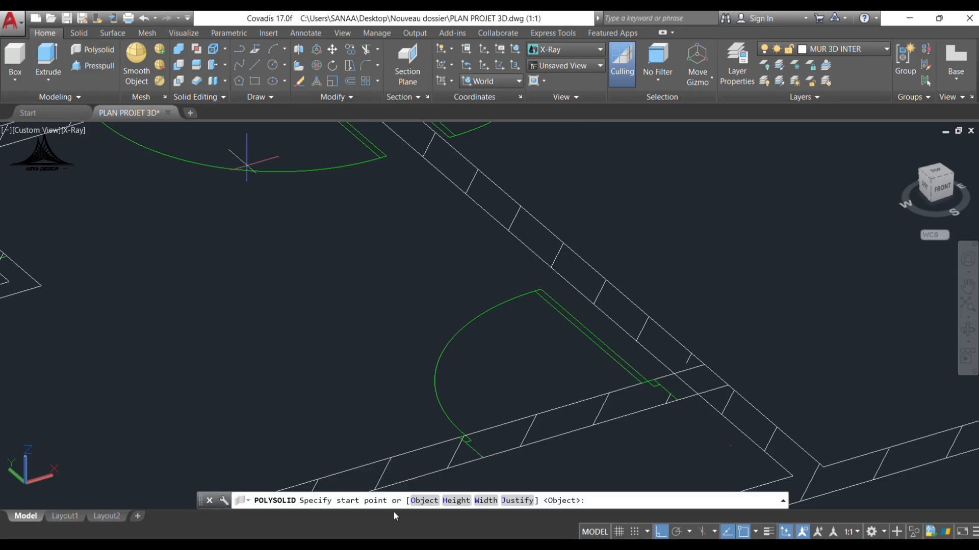
left_click(516, 501)
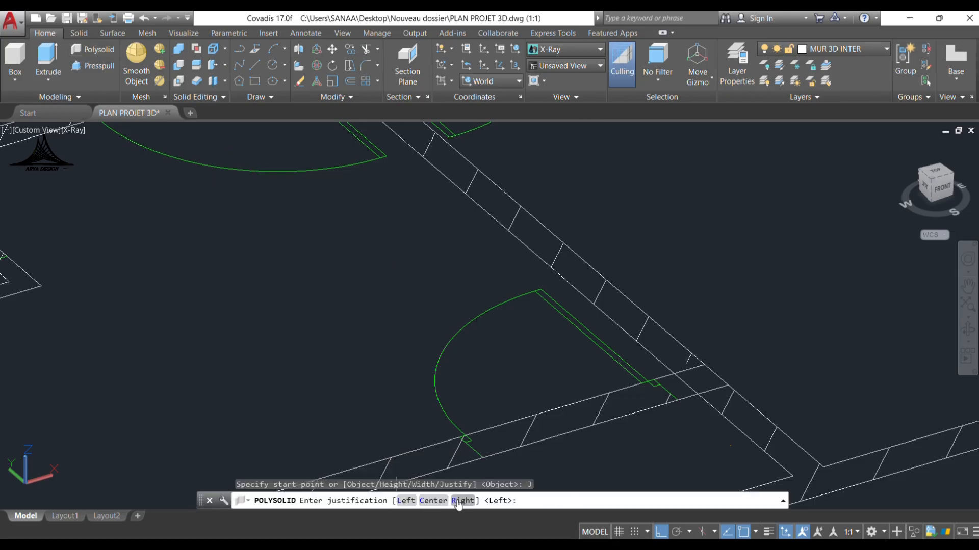
left_click(400, 501)
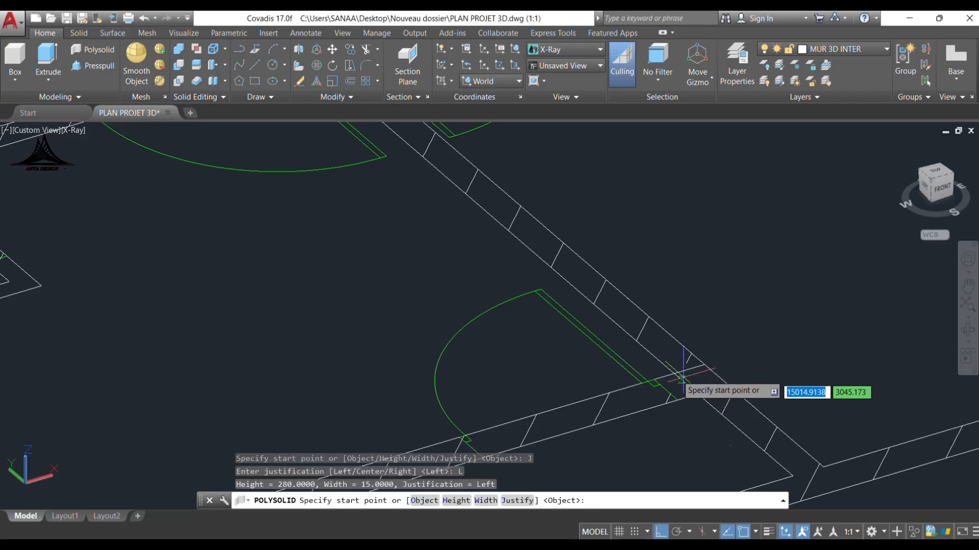
left_click(702, 366)
middle_click_drag(497, 275, 757, 408)
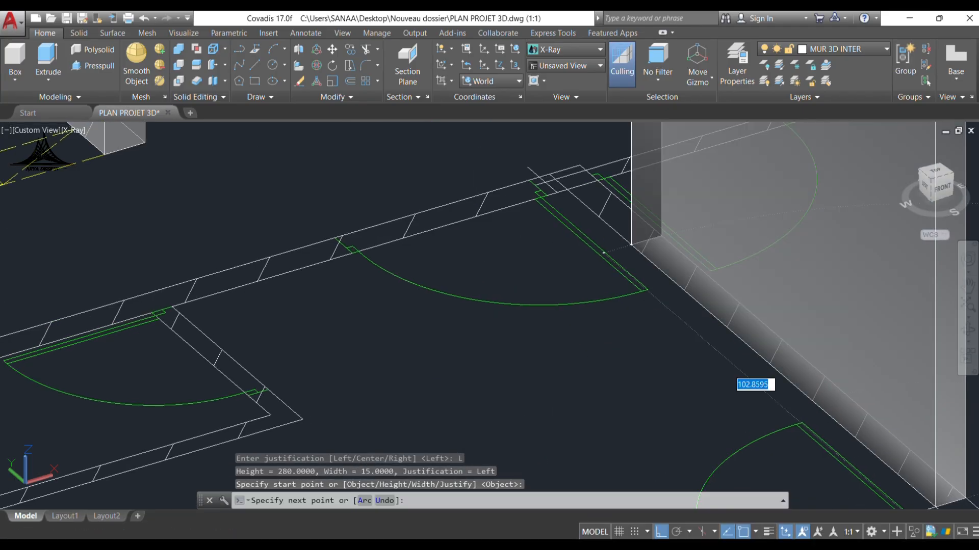
left_click(567, 188)
Step: Continue the polysolid along the corridor wall to the inner face of the side exterior wall beside the staircase and finish it
middle_click_drag(233, 321, 591, 218)
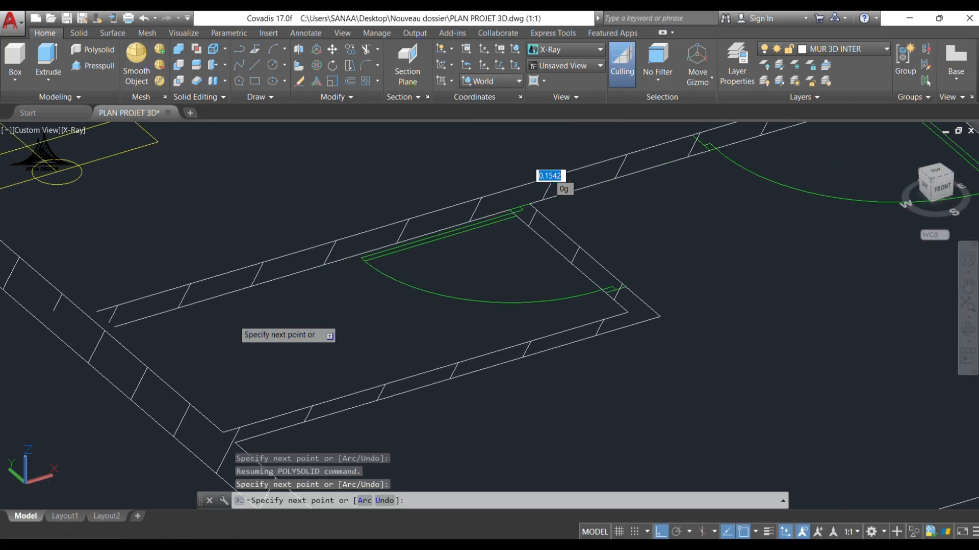
scroll(111, 348, "up", 4)
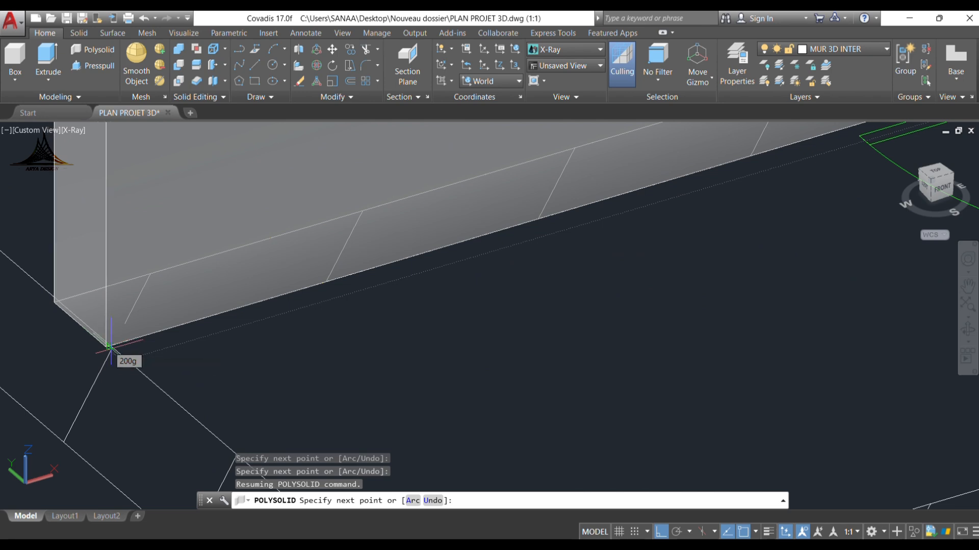
left_click(109, 347)
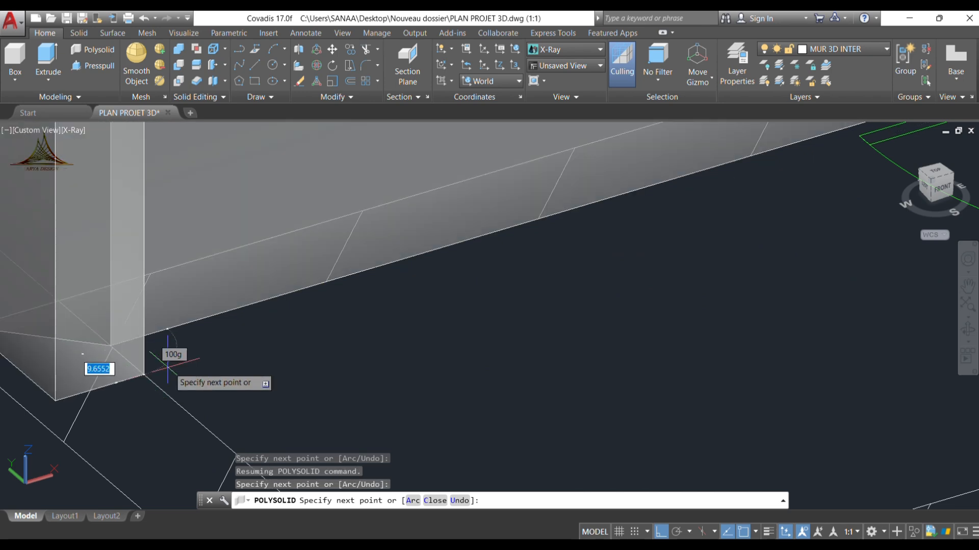
key("Return")
Step: Set the Polysolid width to 10 and draw the partition from the opposite exterior wall to the end corner of the existing wall stub
scroll(168, 367, "down", 5)
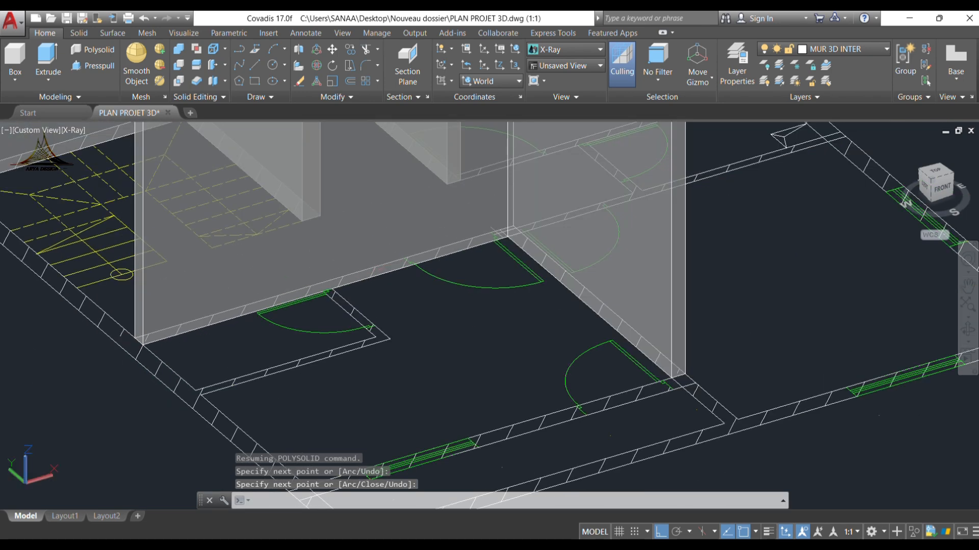
middle_click_drag(375, 272, 221, 367)
middle_click_drag(512, 290, 413, 296)
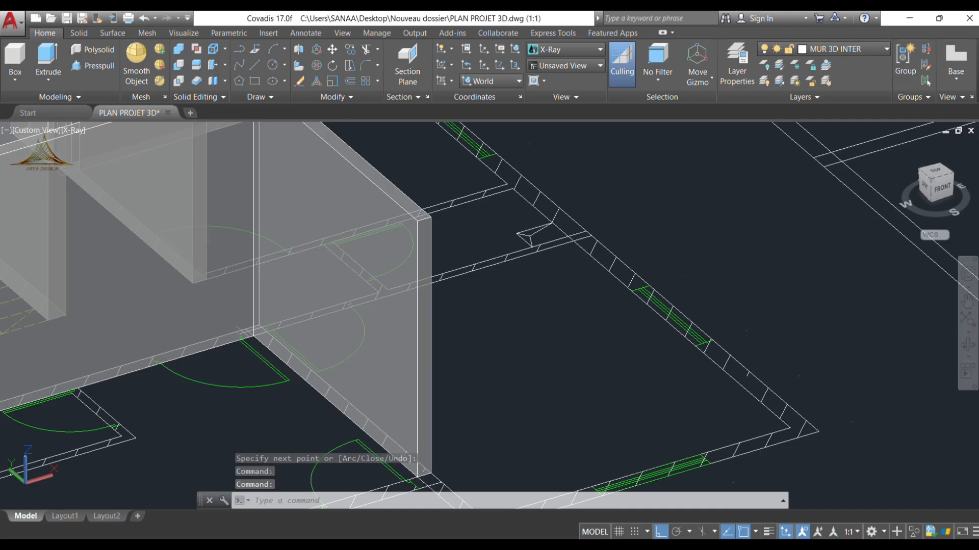
left_click(970, 344)
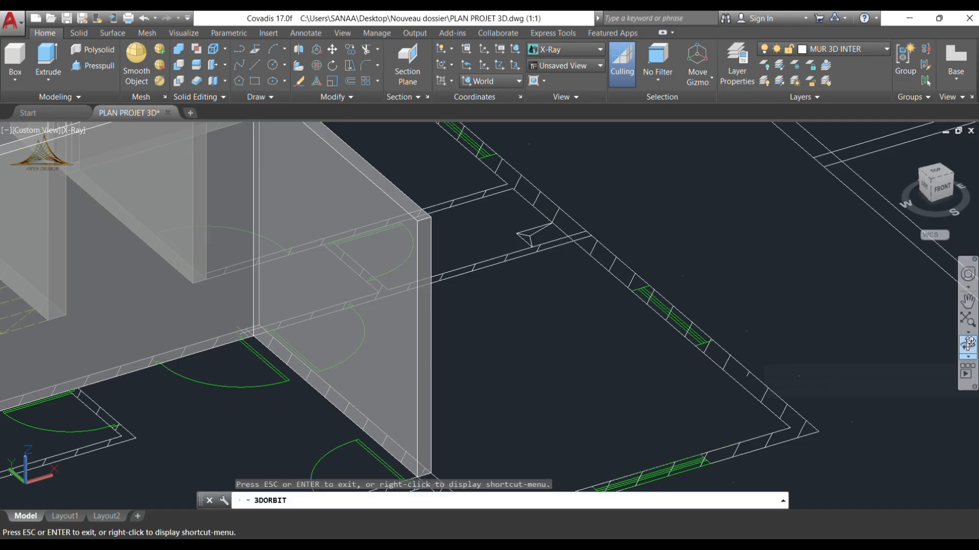
left_click_drag(550, 285, 488, 302)
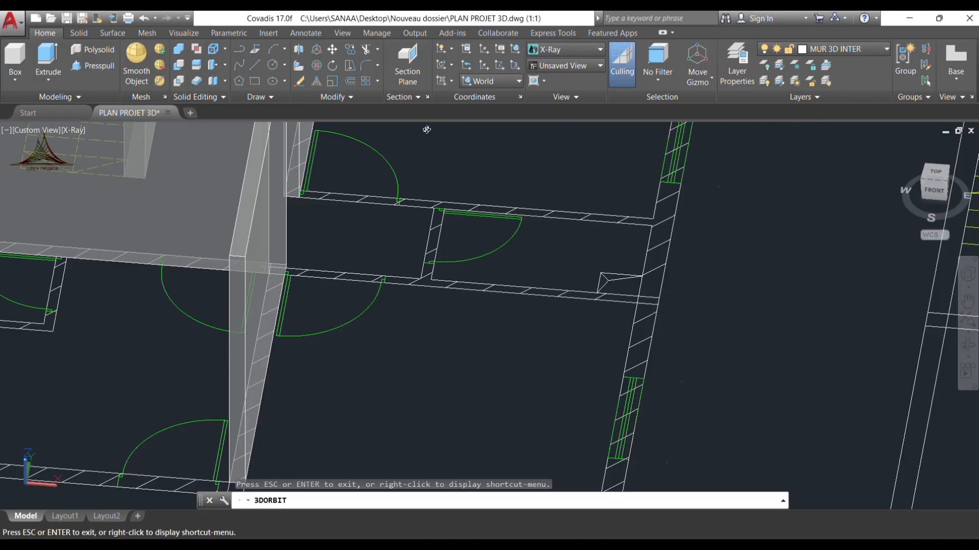
left_click(92, 50)
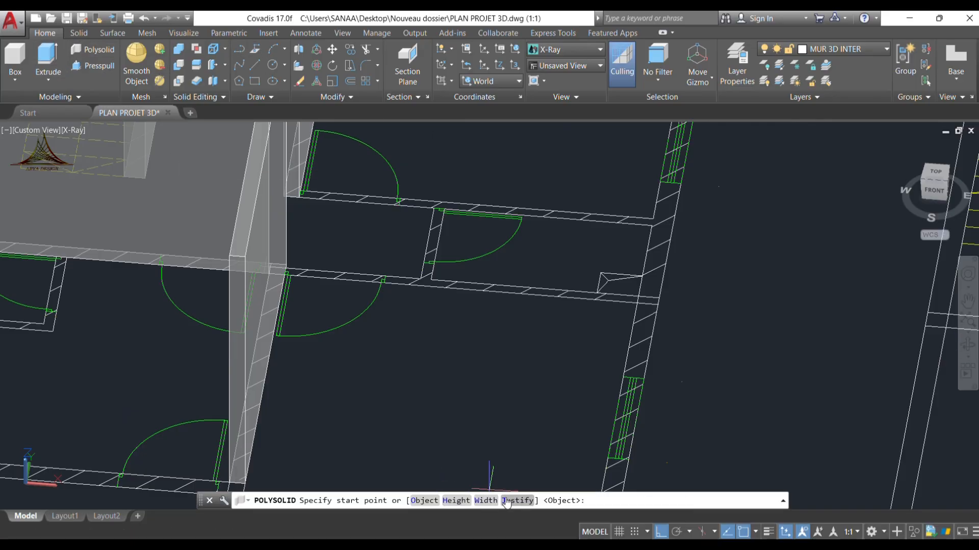
left_click(487, 501)
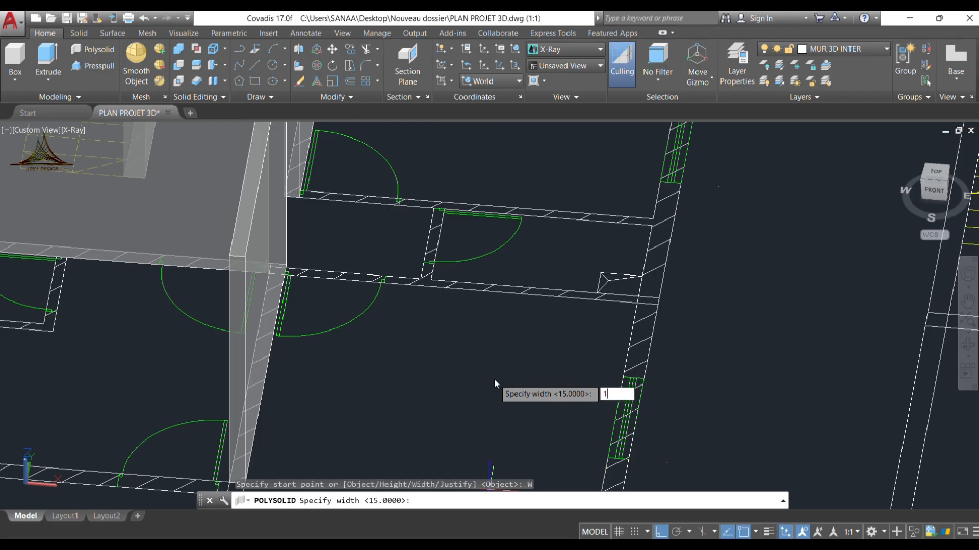
key("Return")
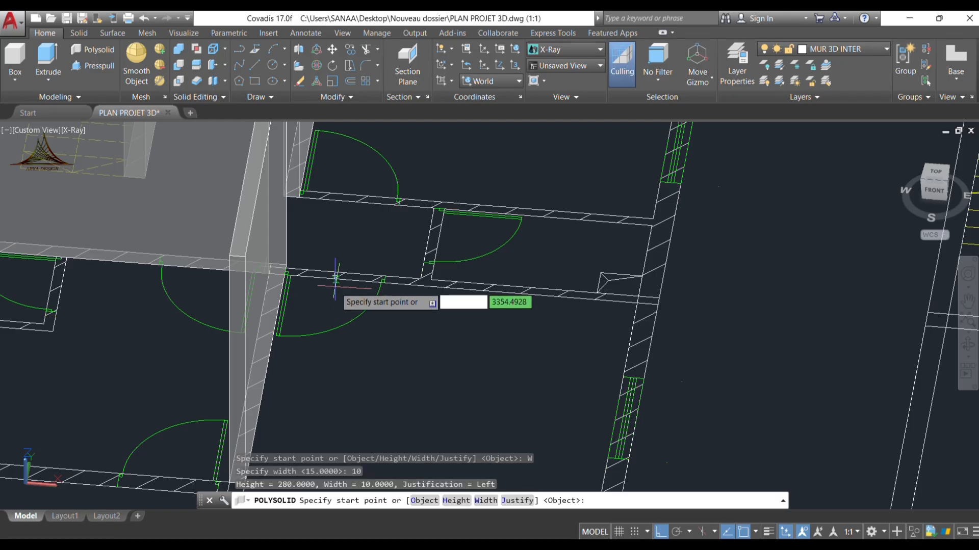
scroll(359, 260, "up", 4)
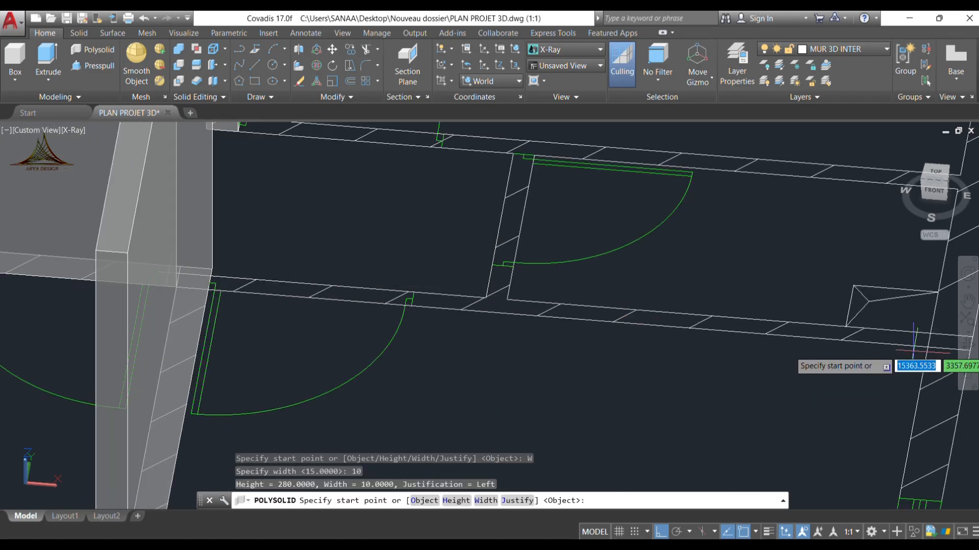
middle_click_drag(882, 188, 774, 295)
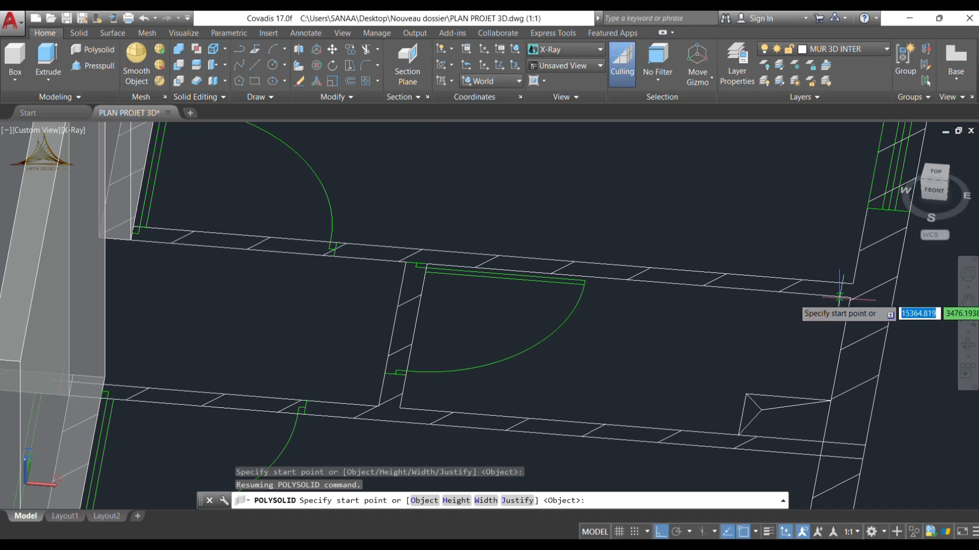
left_click(850, 297)
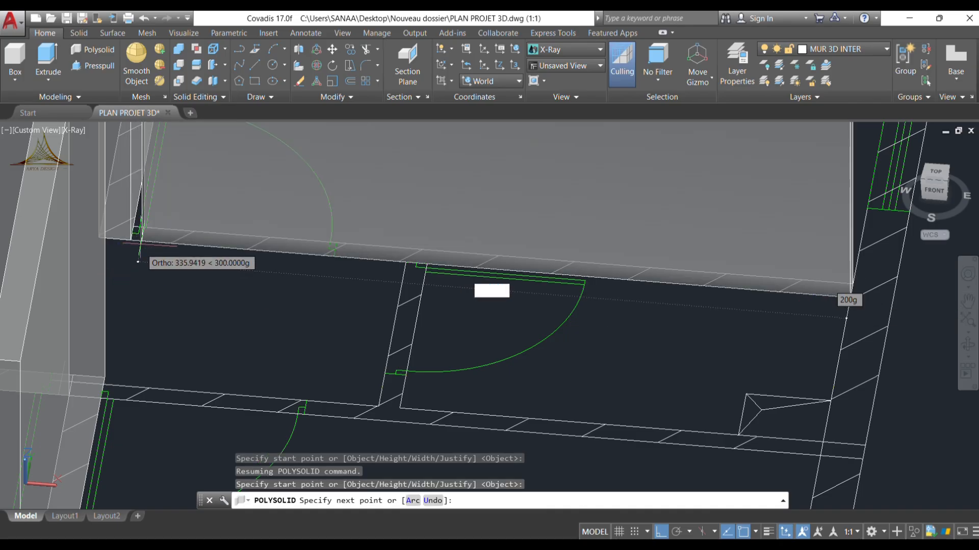
left_click(130, 239)
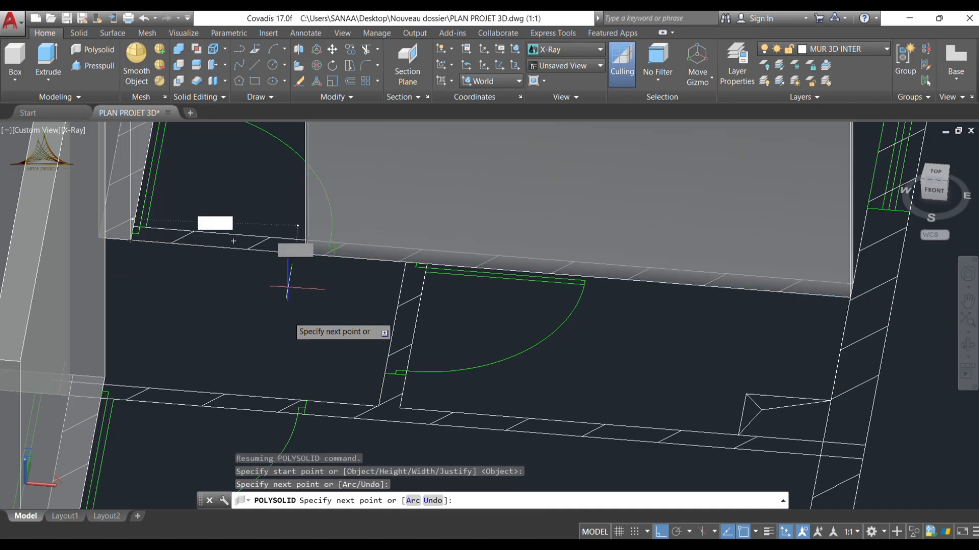
middle_click_drag(287, 335, 324, 211)
scroll(240, 310, "down", 4)
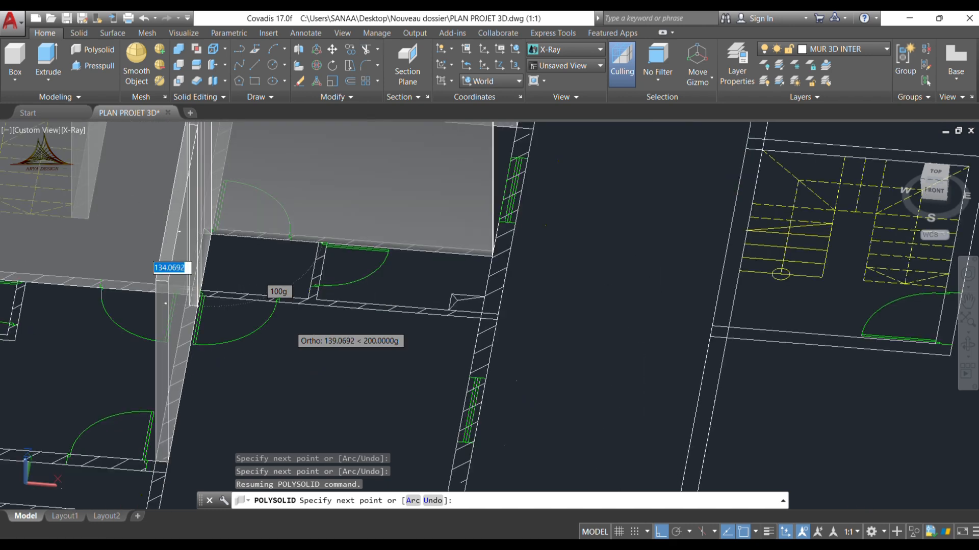
key("Return")
Step: Draw the short cross partition between the two parallel partitions, from the new wall beside the door to the facing partition
scroll(431, 324, "up", 3)
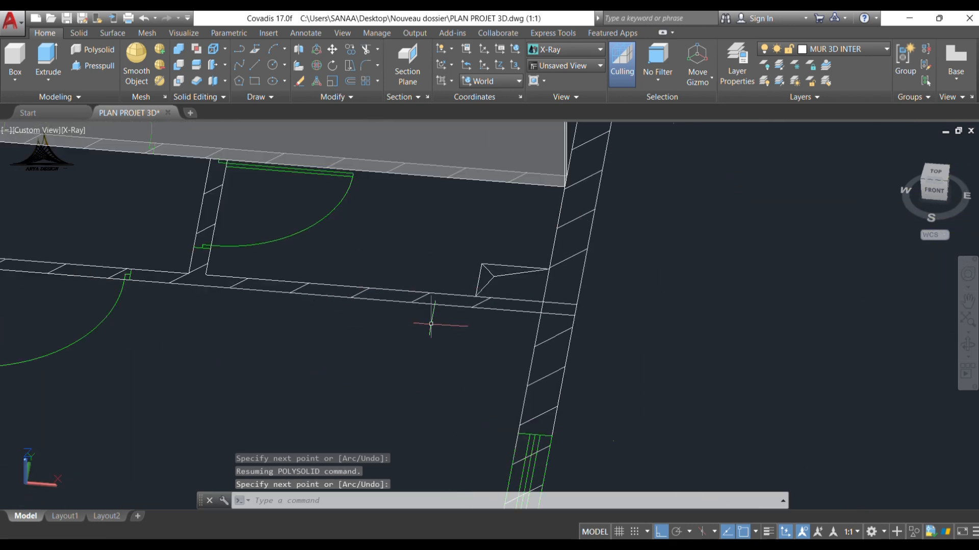
middle_click_drag(181, 181, 280, 192)
key("Return")
scroll(337, 179, "up", 5)
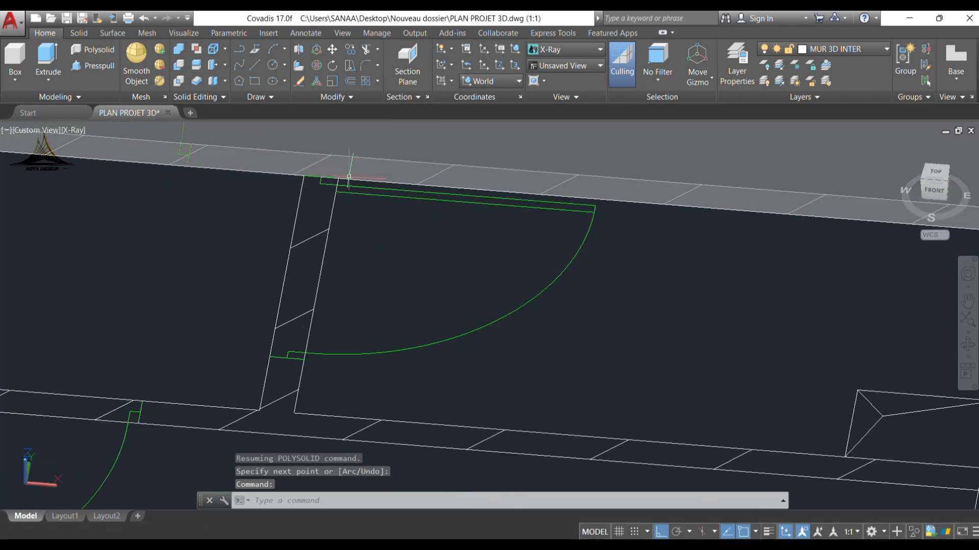
key("Return")
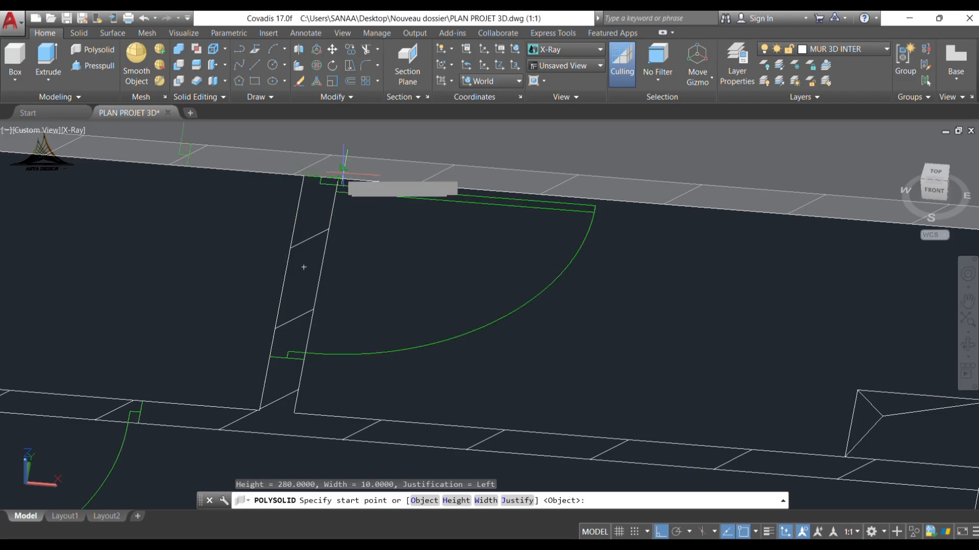
left_click(337, 177)
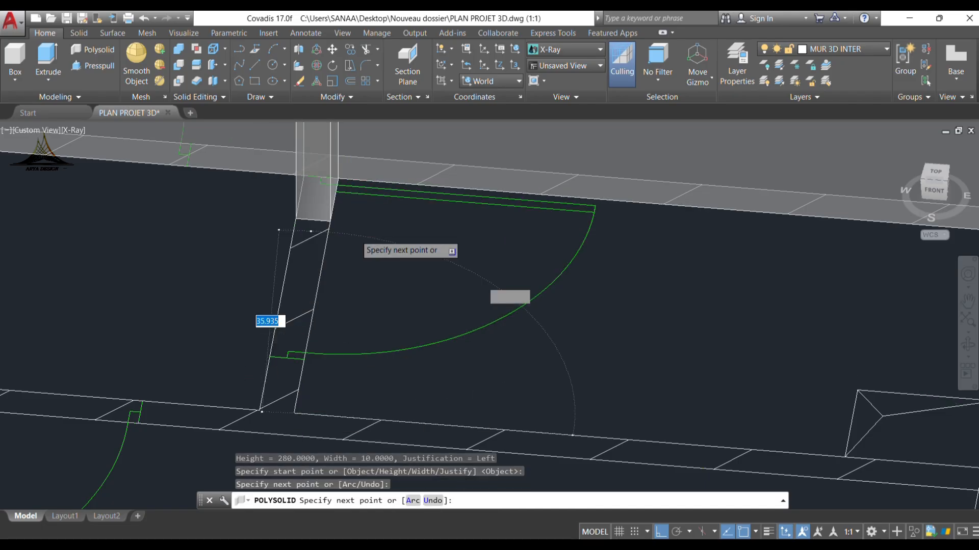
scroll(327, 268, "down", 6)
key("Return")
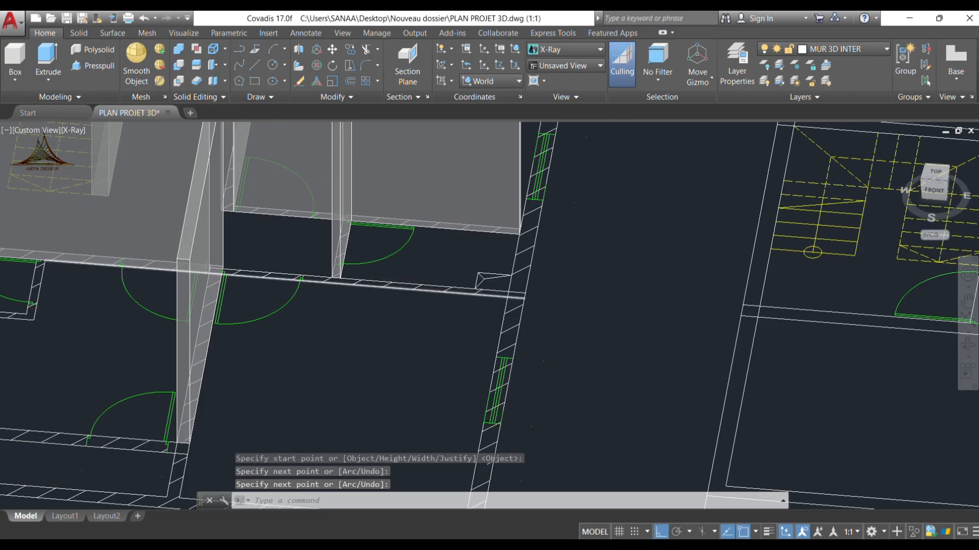
Step: Draw the parallel partition below the cross wall, from the exterior wall beside the duct to the corner of the long partition
scroll(451, 285, "up", 4)
scroll(564, 313, "up", 2)
key("Return")
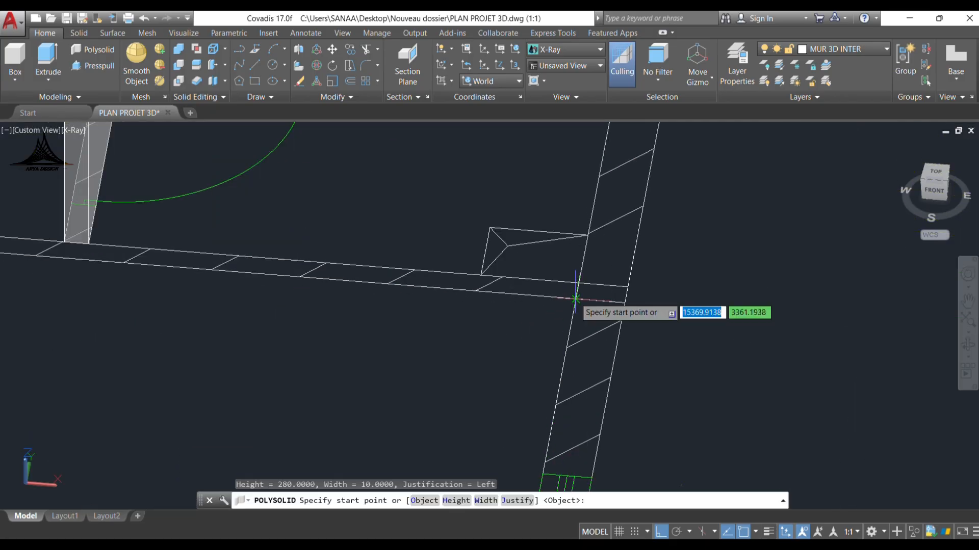
left_click(567, 310)
scroll(567, 310, "down", 2)
scroll(211, 276, "up", 5)
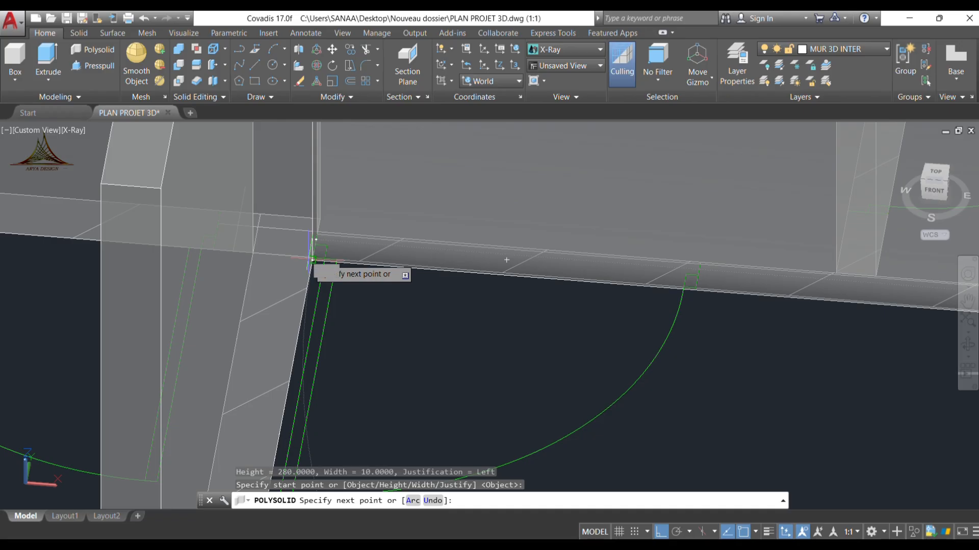
left_click(312, 259)
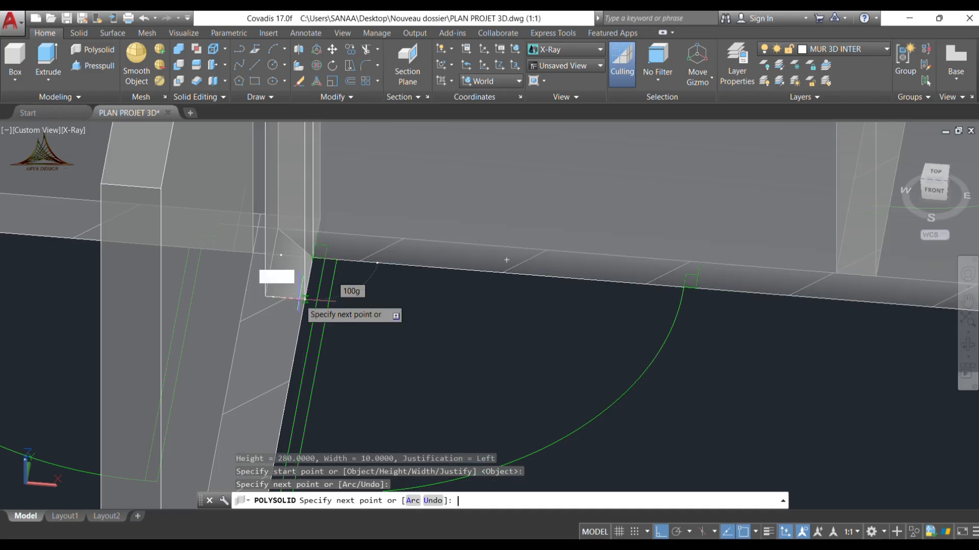
key("Return")
Step: Draw the L-shaped partition around the small room, from the corridor wall beside the door to its outer corner and the side exterior wall
scroll(434, 292, "down", 8)
middle_click_drag(250, 324, 368, 325)
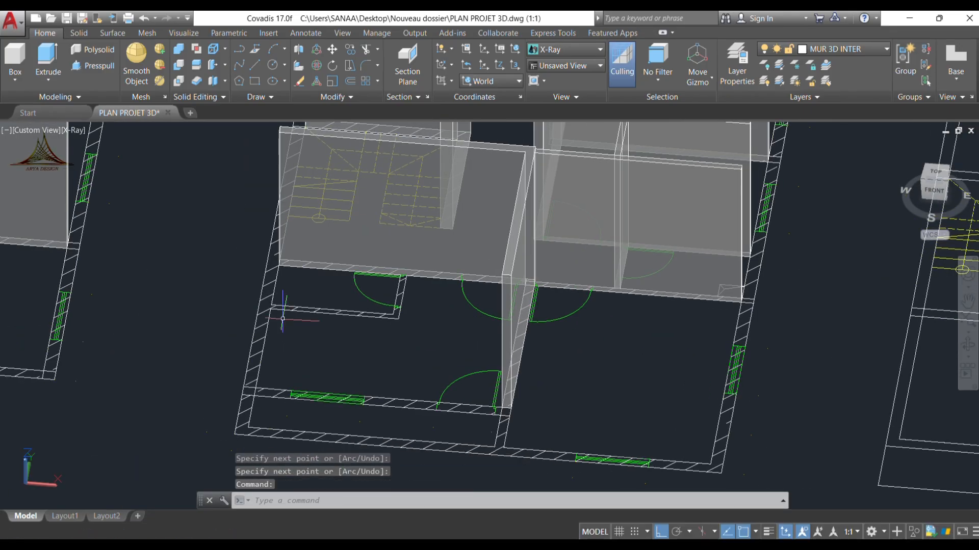
scroll(283, 319, "up", 5)
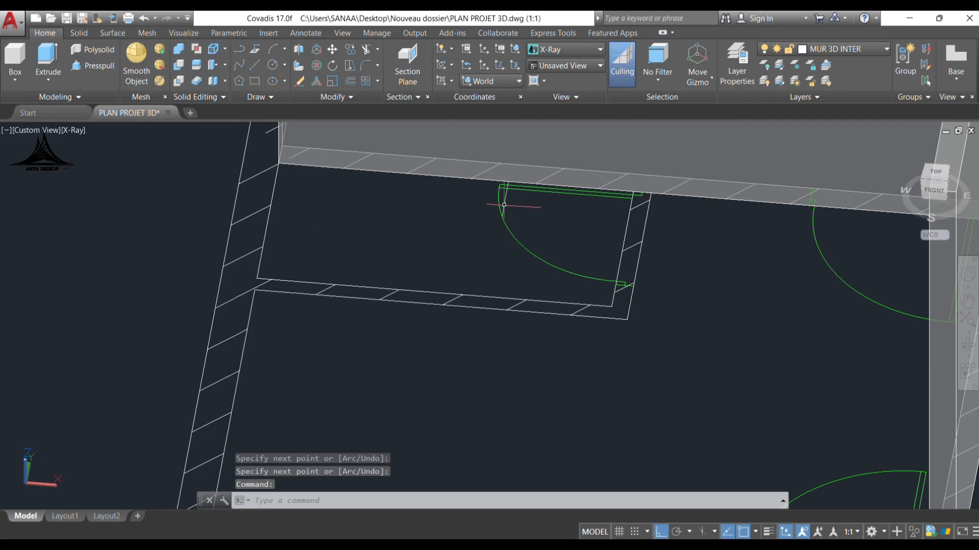
key("Return")
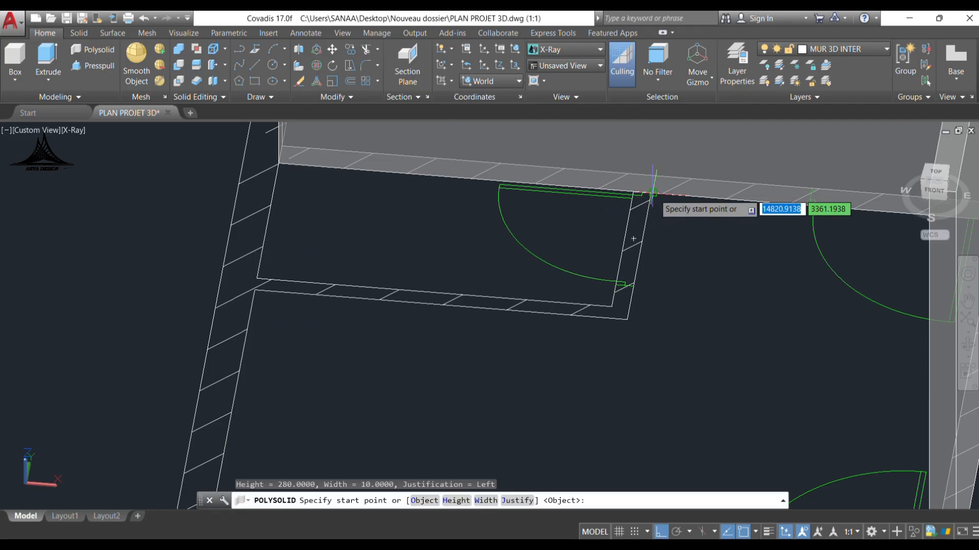
left_click(652, 193)
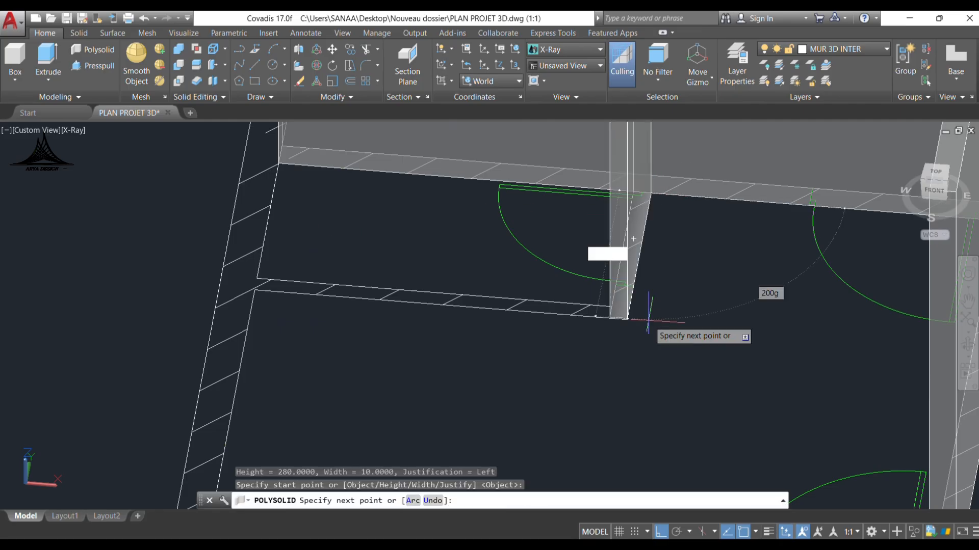
left_click(627, 318)
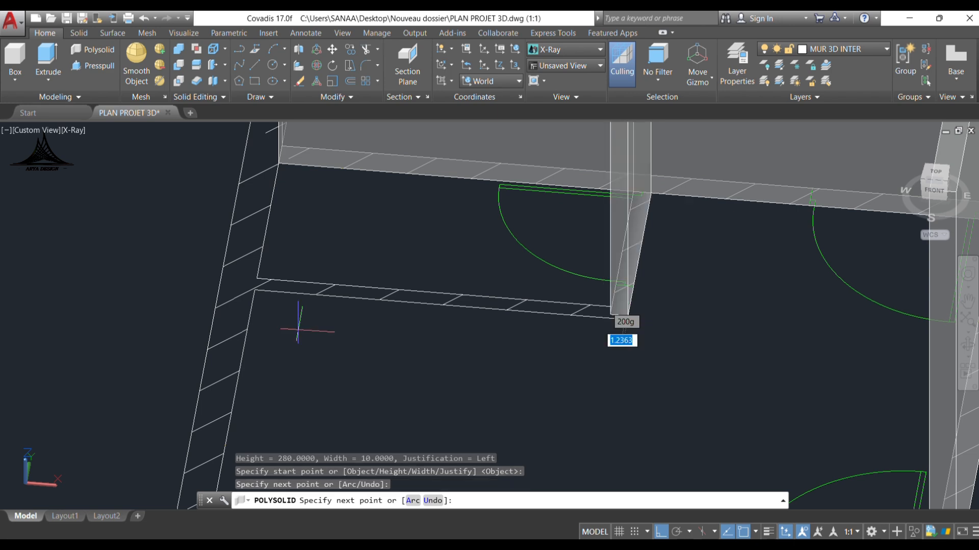
left_click(254, 289)
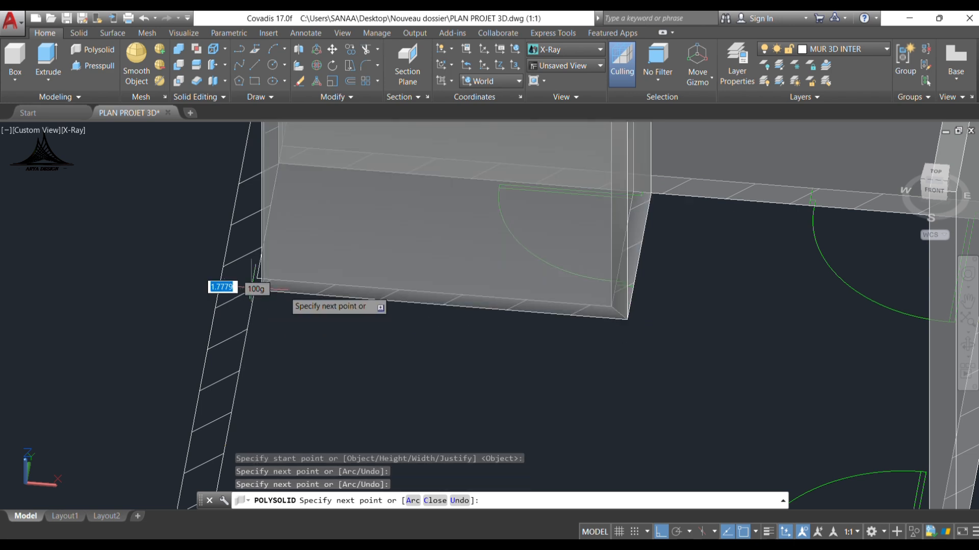
key("Return")
scroll(498, 323, "down", 3)
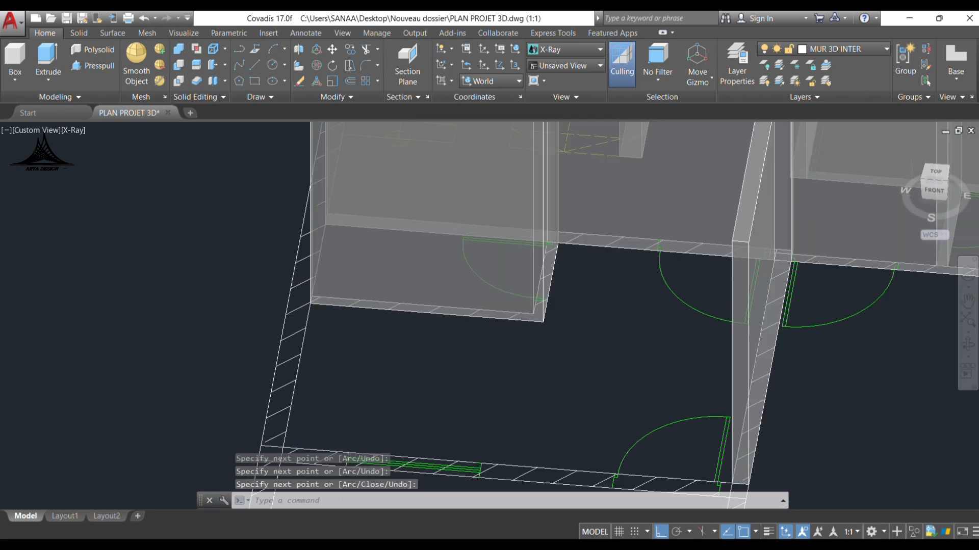
Step: Turn the MUR 3D EXT layer back on to show the exterior walls with the interior partitions
scroll(392, 300, "down", 3)
scroll(390, 337, "down", 3)
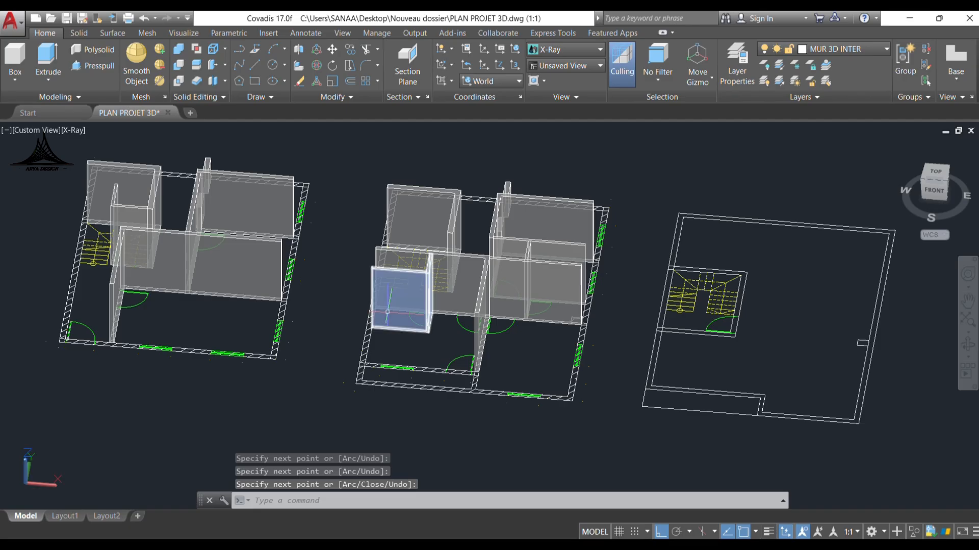
scroll(391, 306, "up", 3)
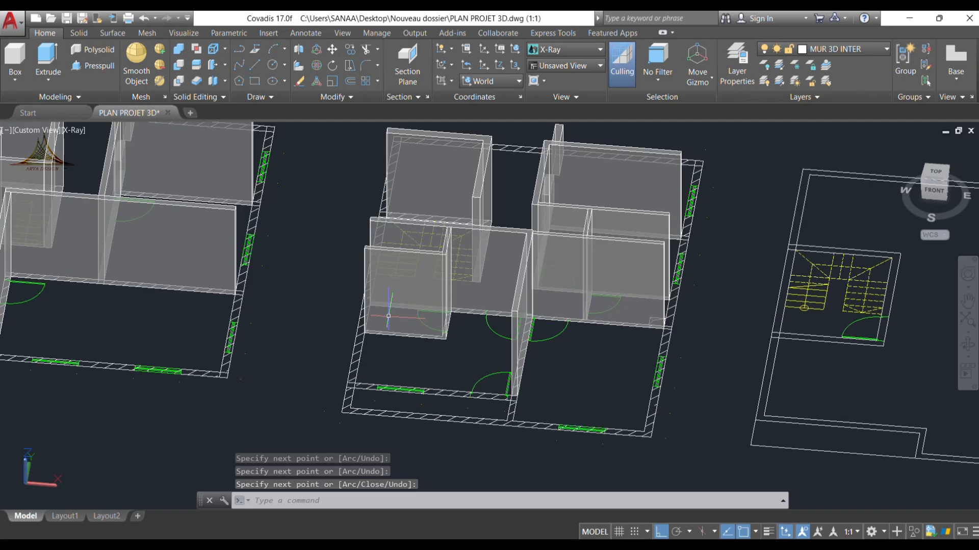
left_click(885, 50)
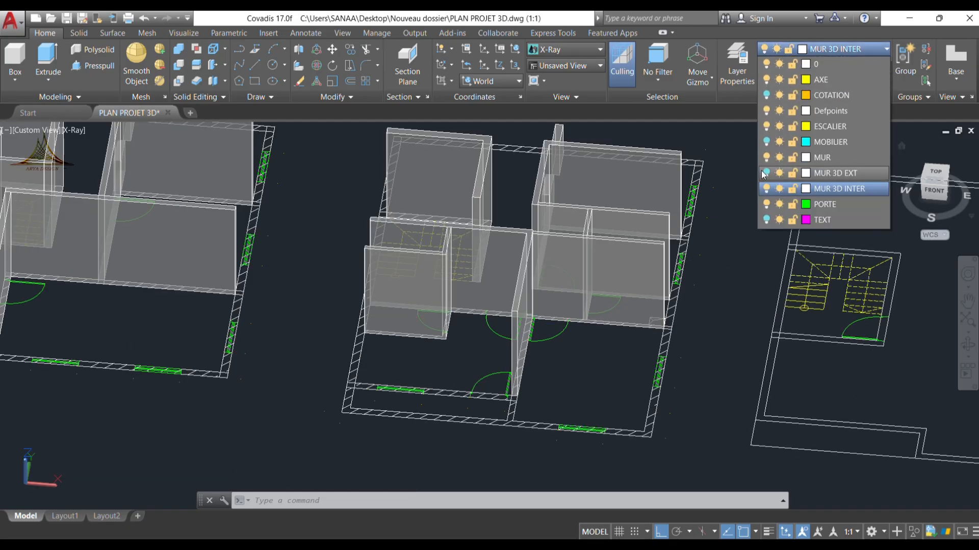
left_click(766, 173)
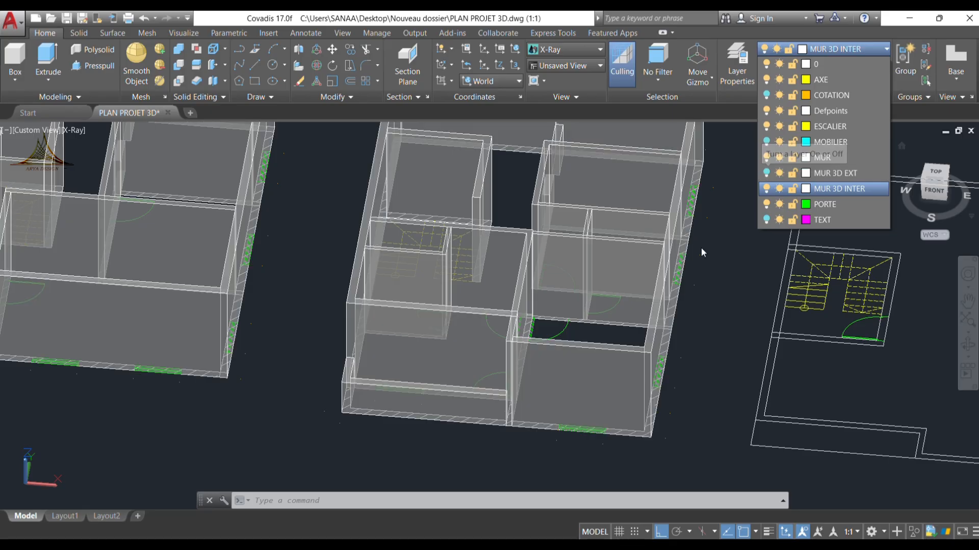
left_click(710, 290)
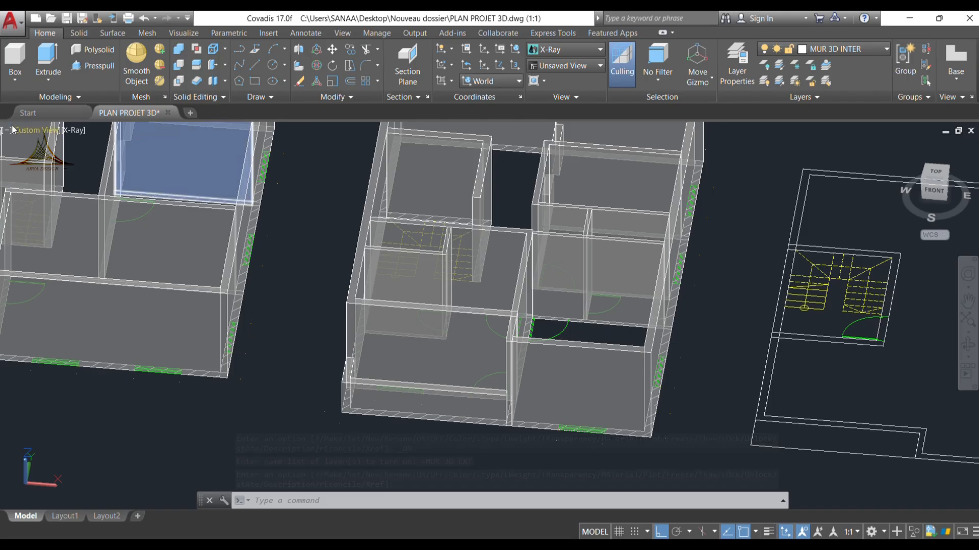
Step: Switch to the SW Isometric view and examine the modelled walls of both floors
left_click(30, 130)
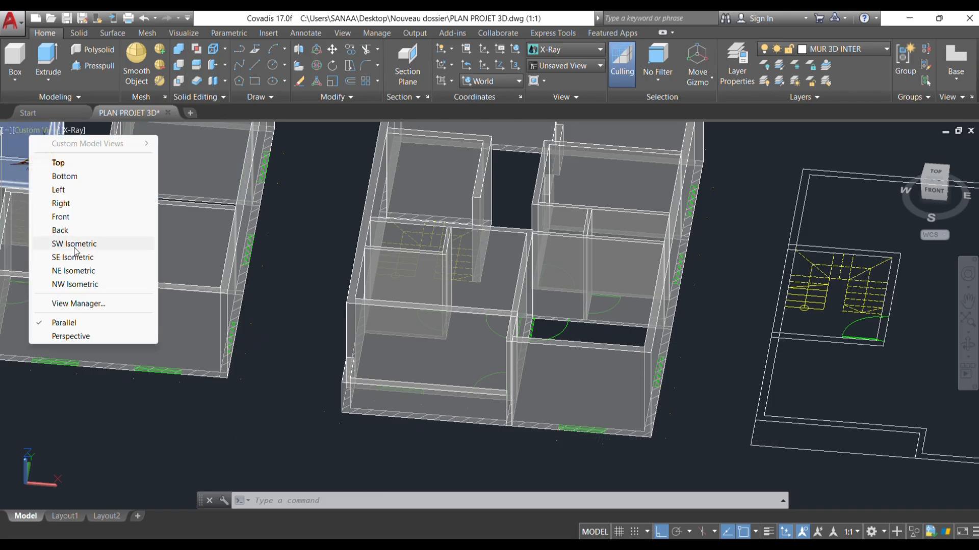
left_click(57, 244)
left_click(507, 277)
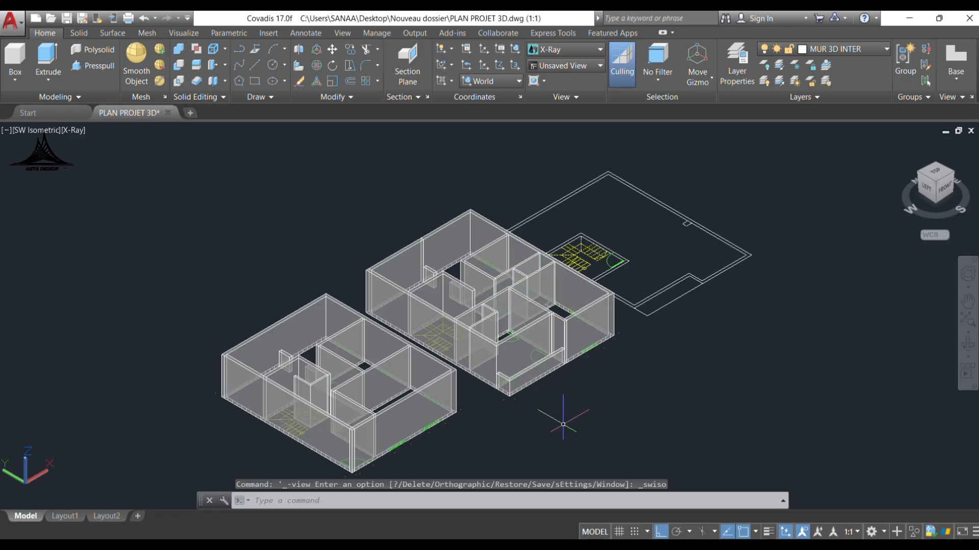
scroll(517, 372, "up", 5)
scroll(390, 364, "down", 6)
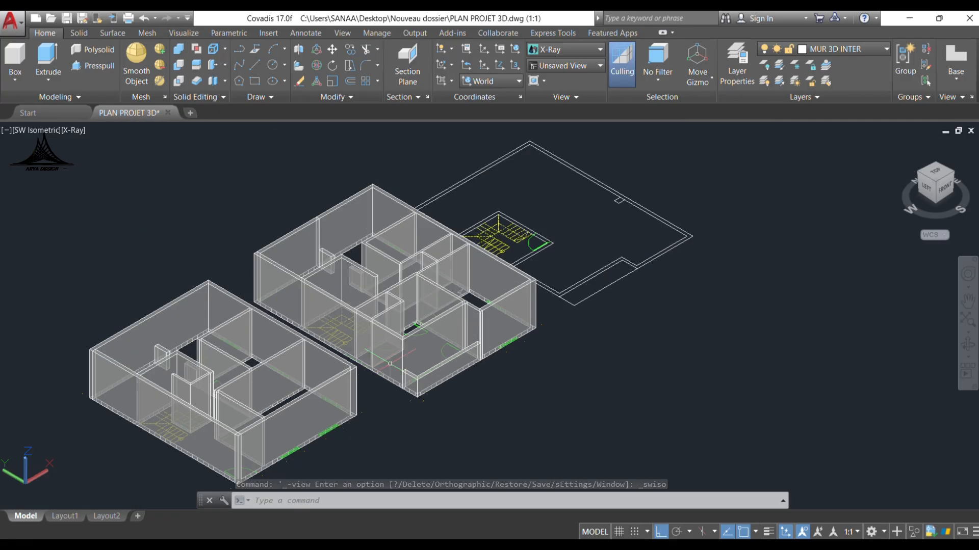
middle_click_drag(556, 285, 459, 322)
scroll(459, 323, "up", 3)
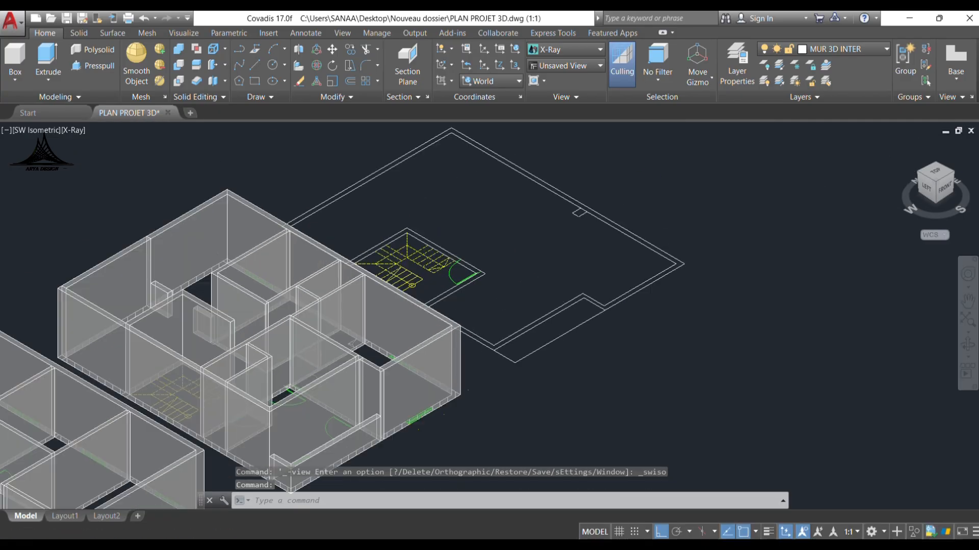
Step: Set the Polysolid width to 20 for the stairwell walls on the third plan
middle_click_drag(584, 303, 517, 345)
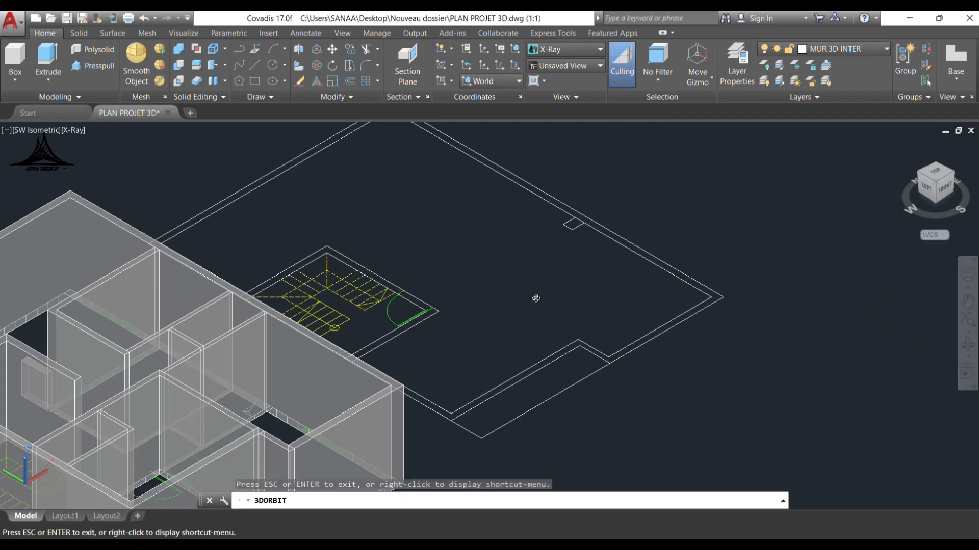
left_click_drag(535, 298, 510, 301)
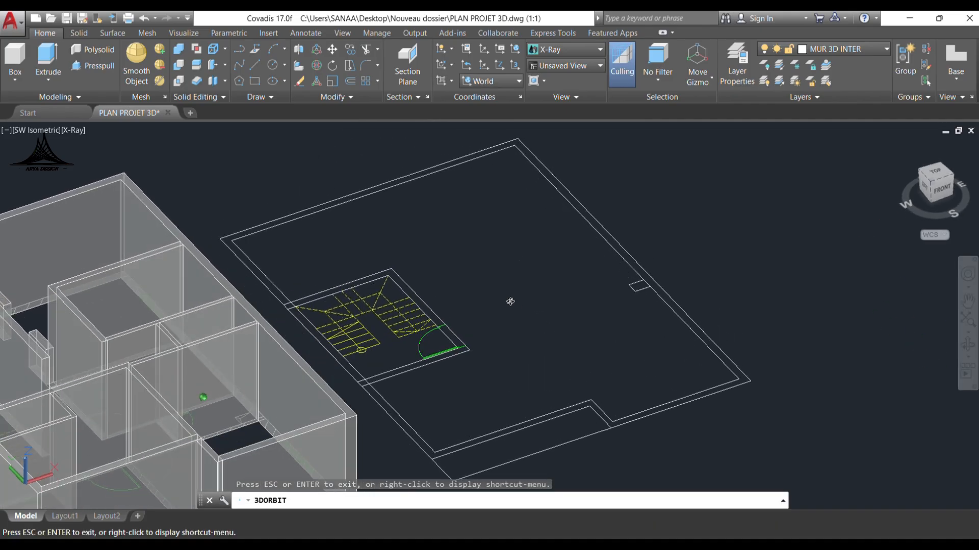
left_click(94, 50)
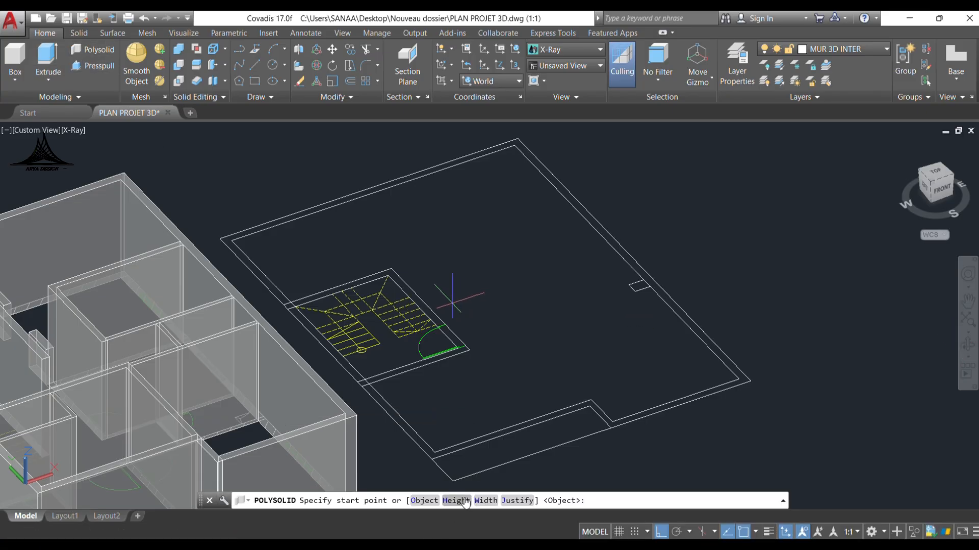
left_click(486, 501)
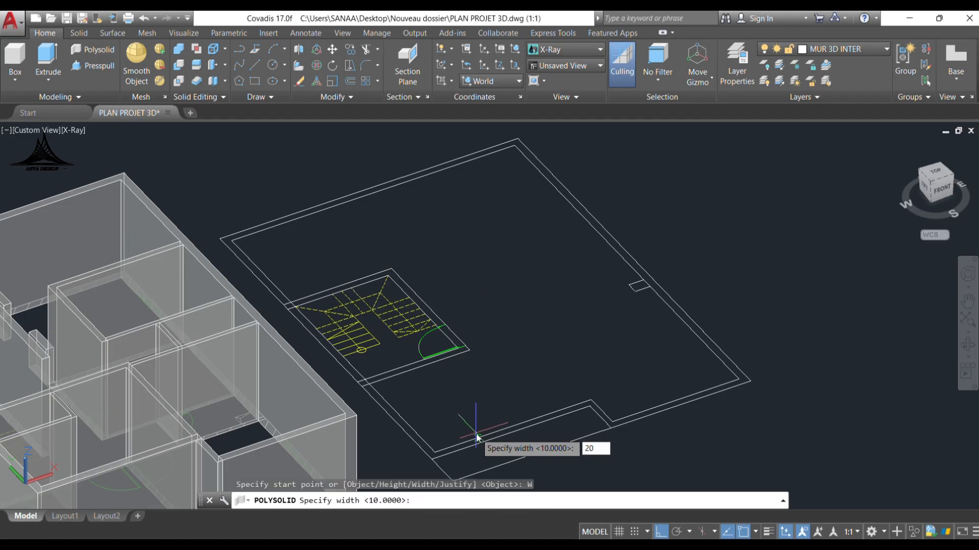
key("Return")
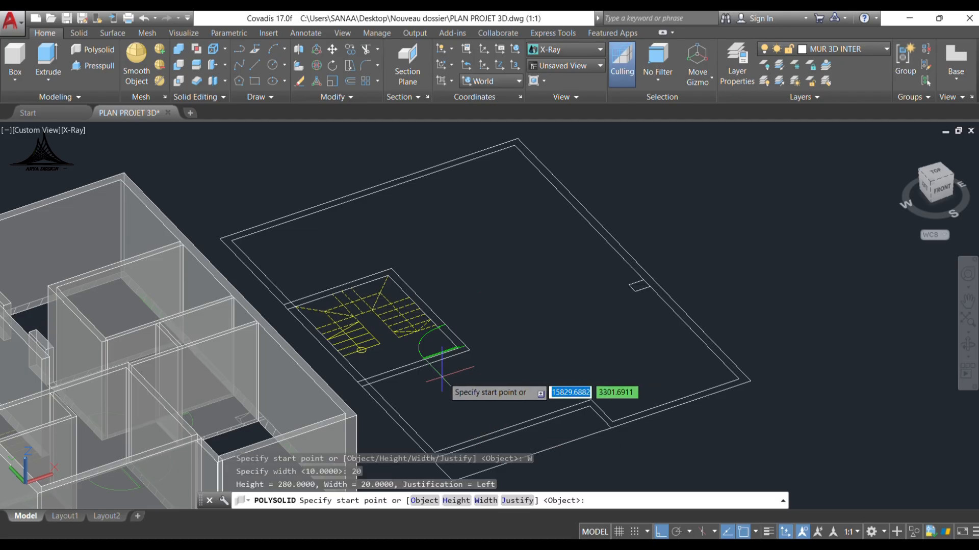
left_click(458, 501)
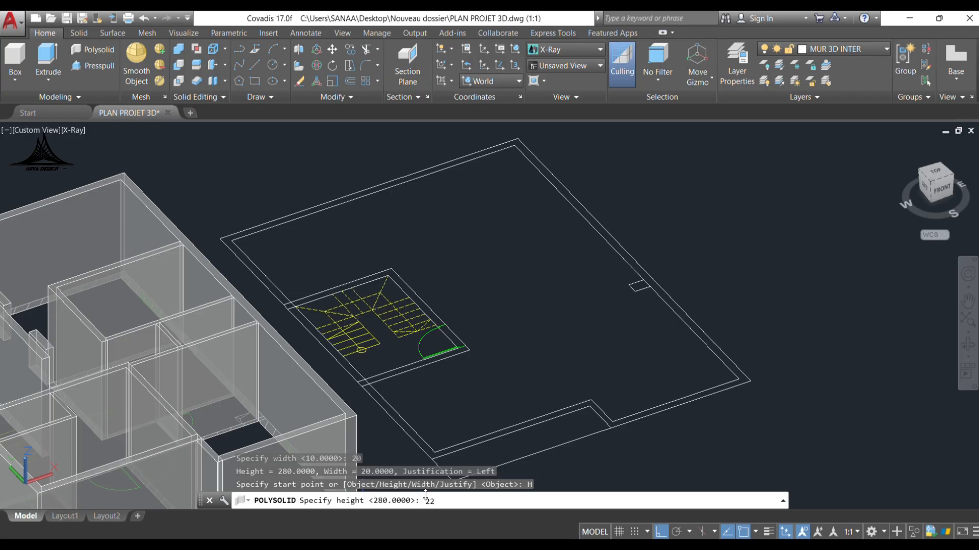
key("Return")
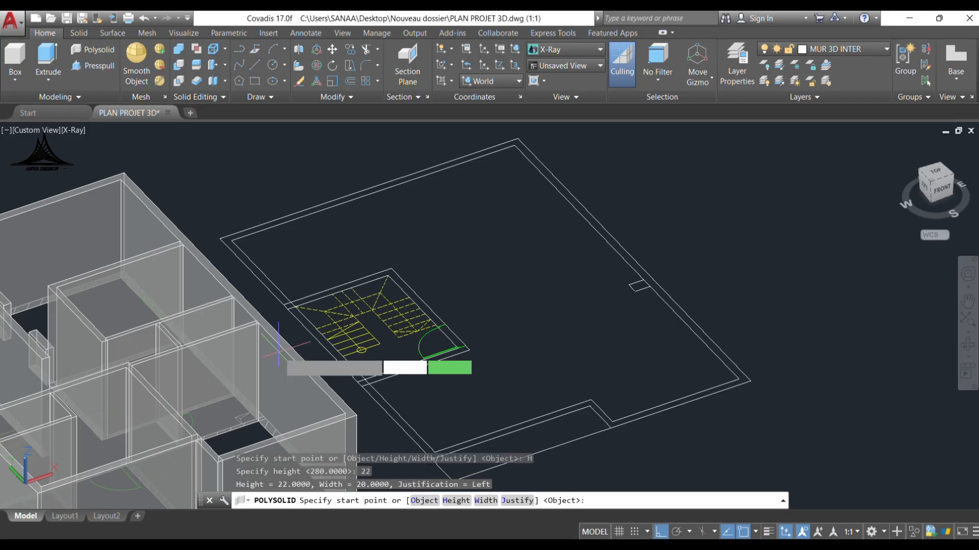
scroll(301, 301, "up", 5)
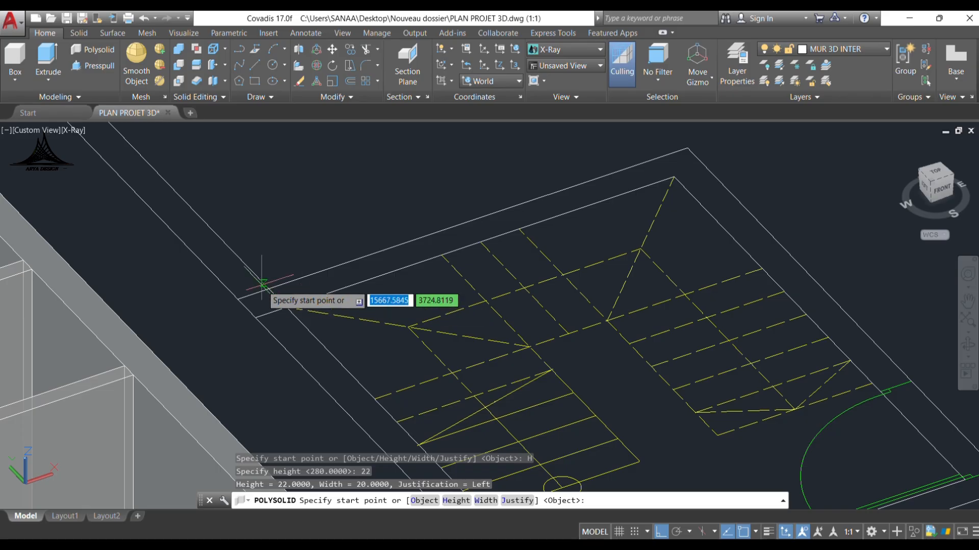
left_click(269, 289)
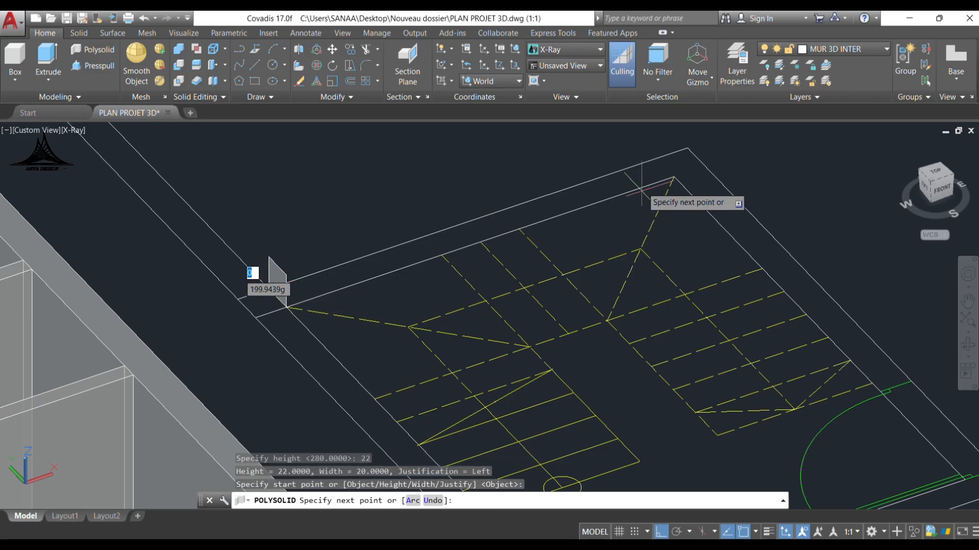
middle_click_drag(616, 192, 487, 219)
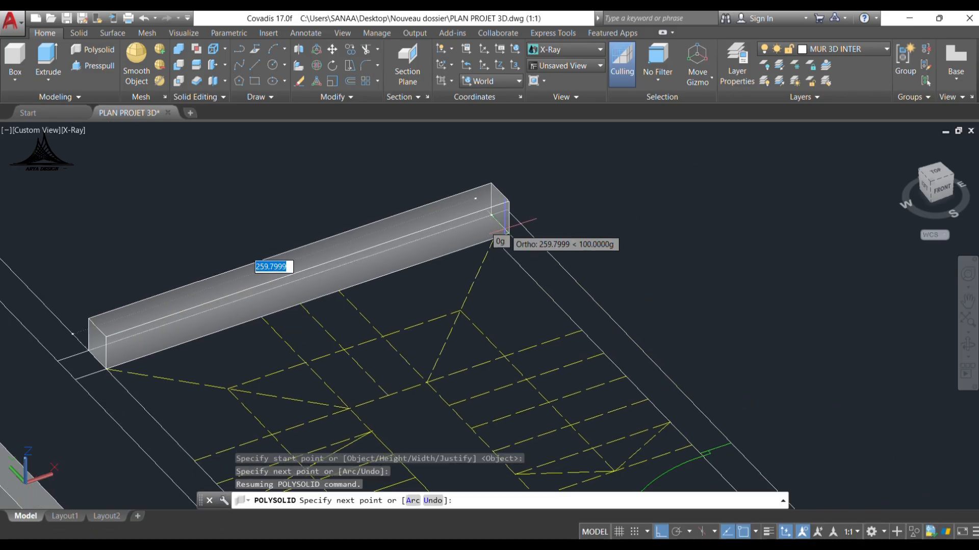
key("Escape")
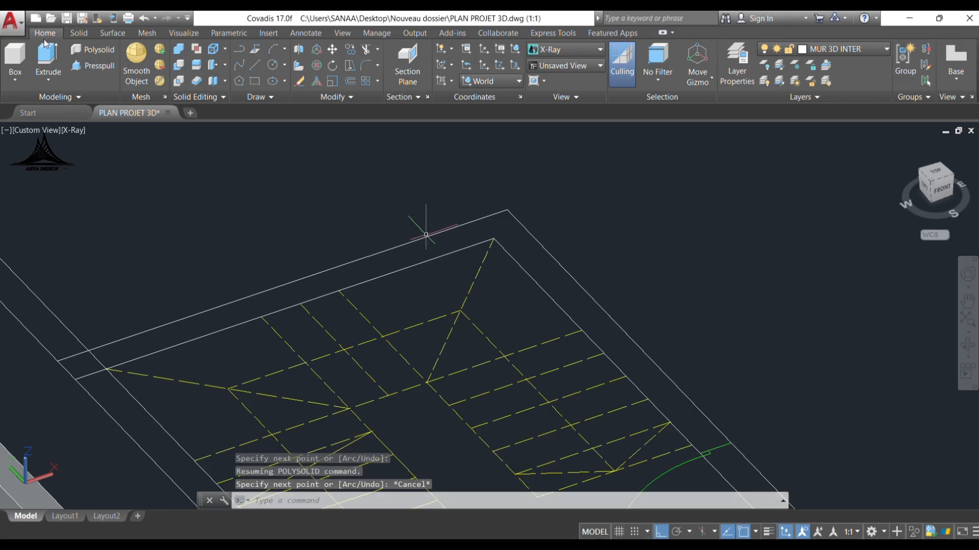
Step: Set the Polysolid height to 220 and draw the three stairwell walls along their outer corners, starting and ending at the side wall's inner face
left_click(92, 50)
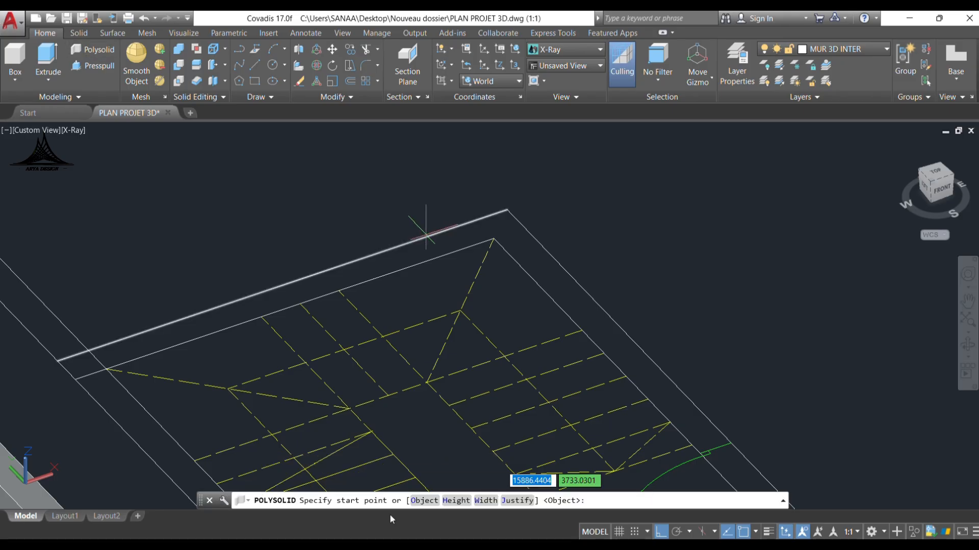
left_click(455, 500)
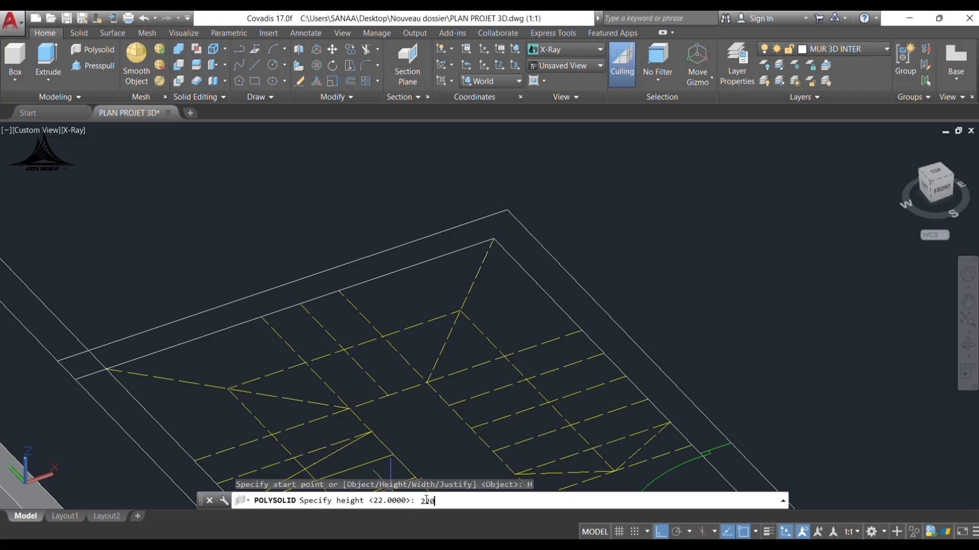
key("Return")
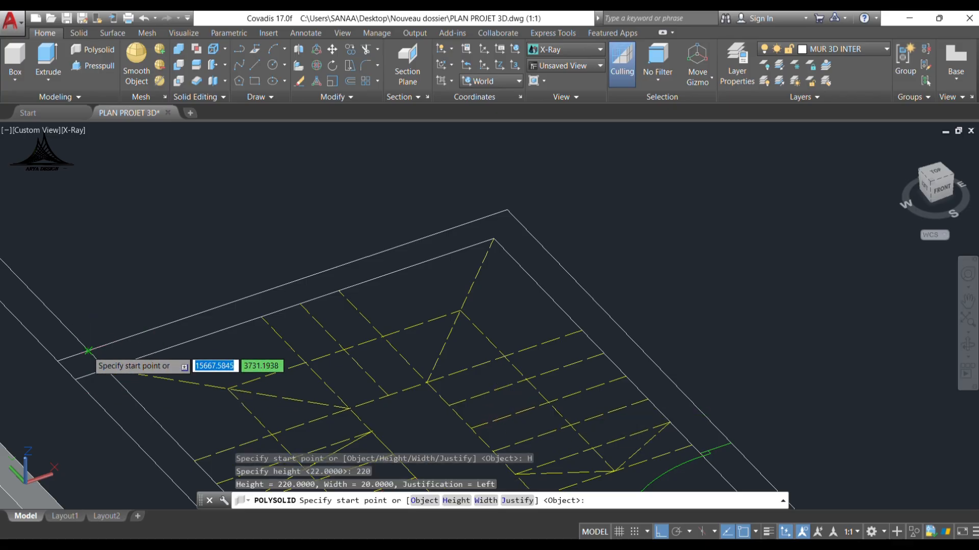
left_click(88, 350)
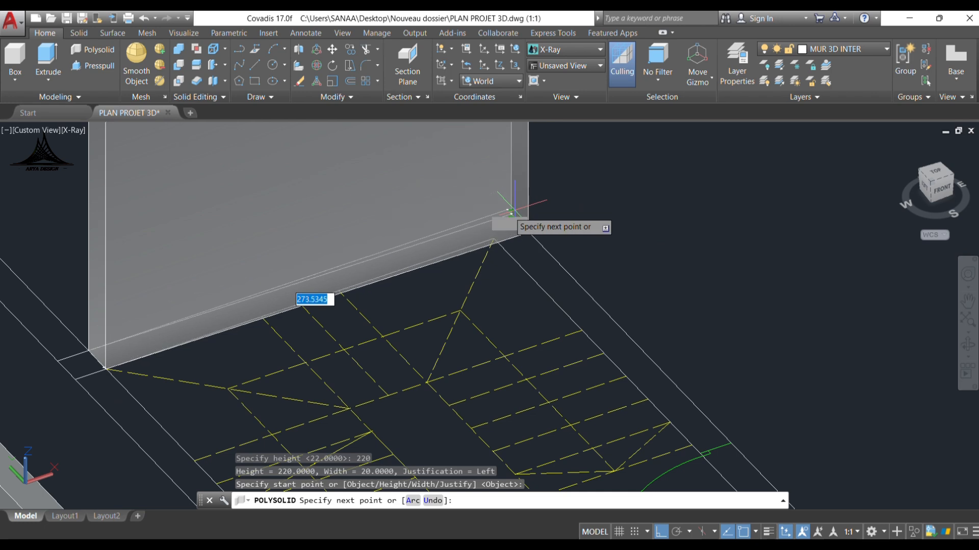
scroll(507, 209, "down", 3)
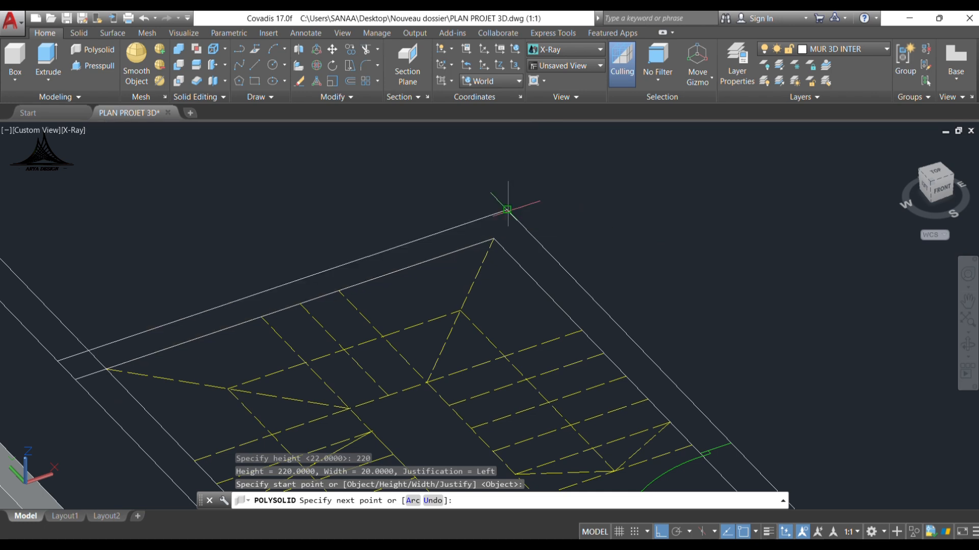
left_click(507, 209)
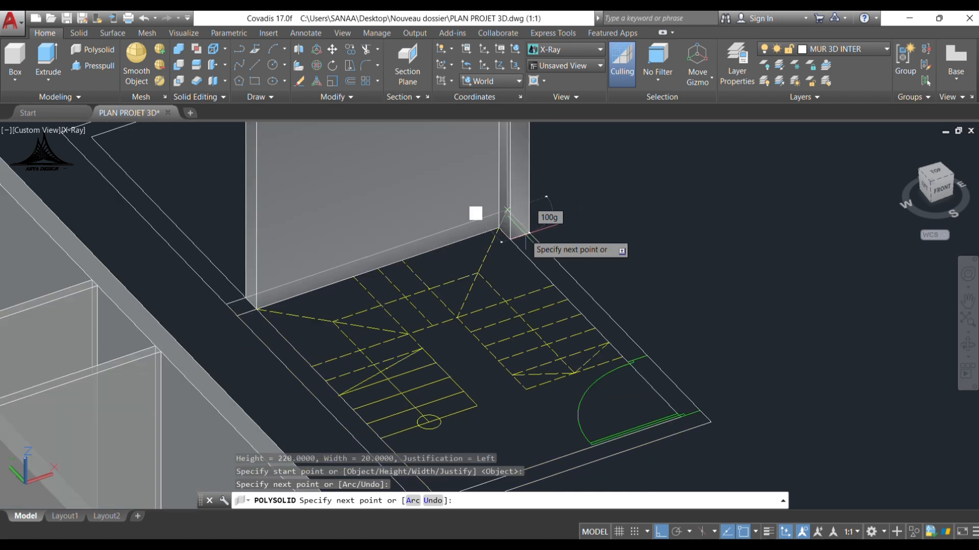
left_click(712, 423)
middle_click_drag(712, 422, 743, 267)
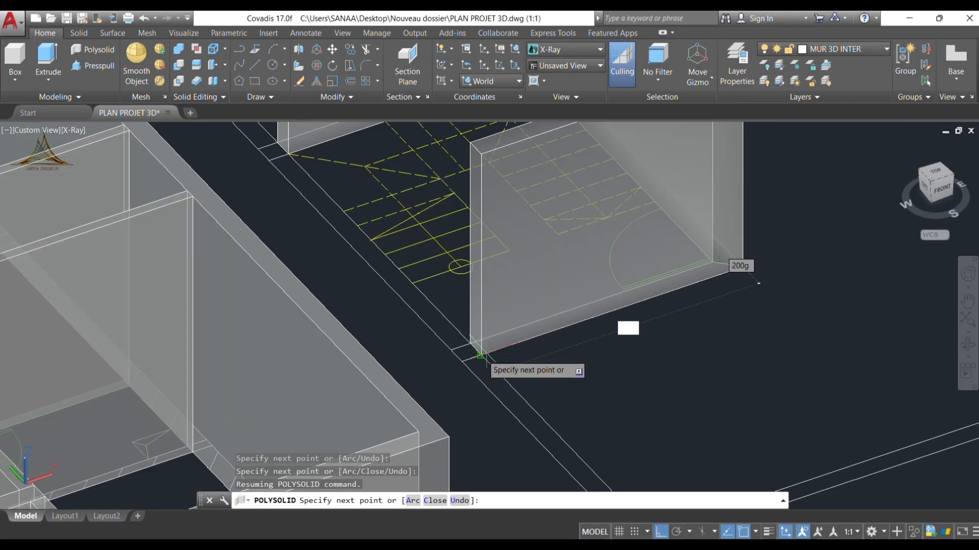
left_click(480, 354)
key("Return")
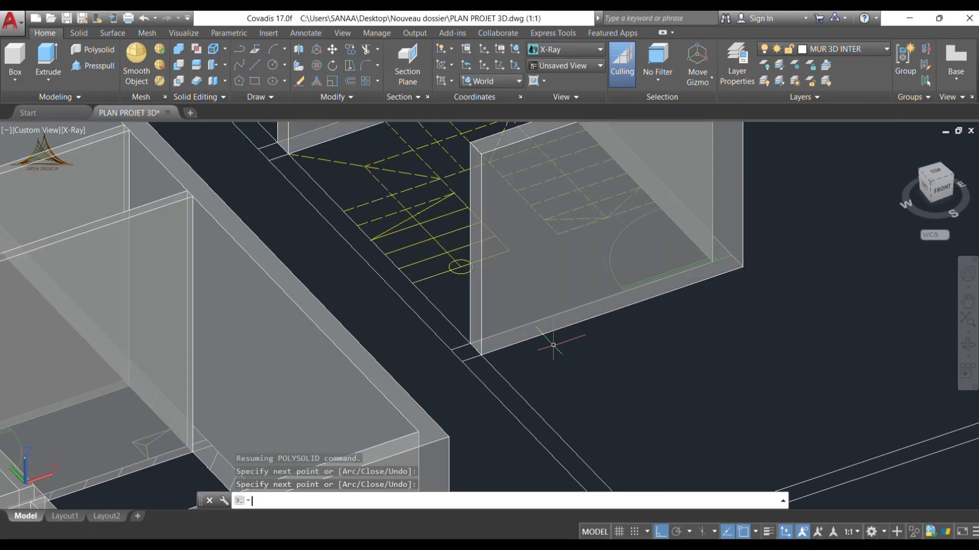
Step: Make MUR 3D EXT the current layer and turn off the MUR 3D INTER layer
left_click(882, 51)
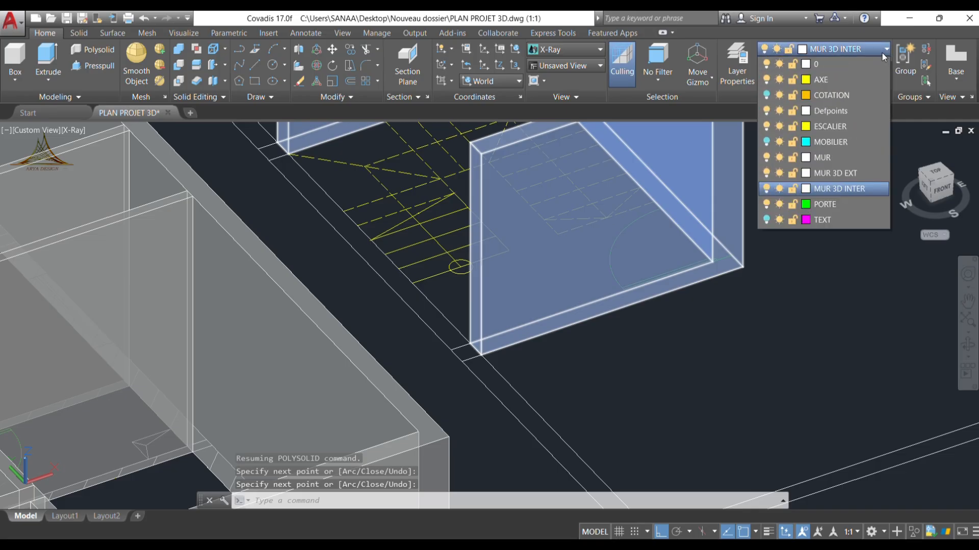
left_click(831, 173)
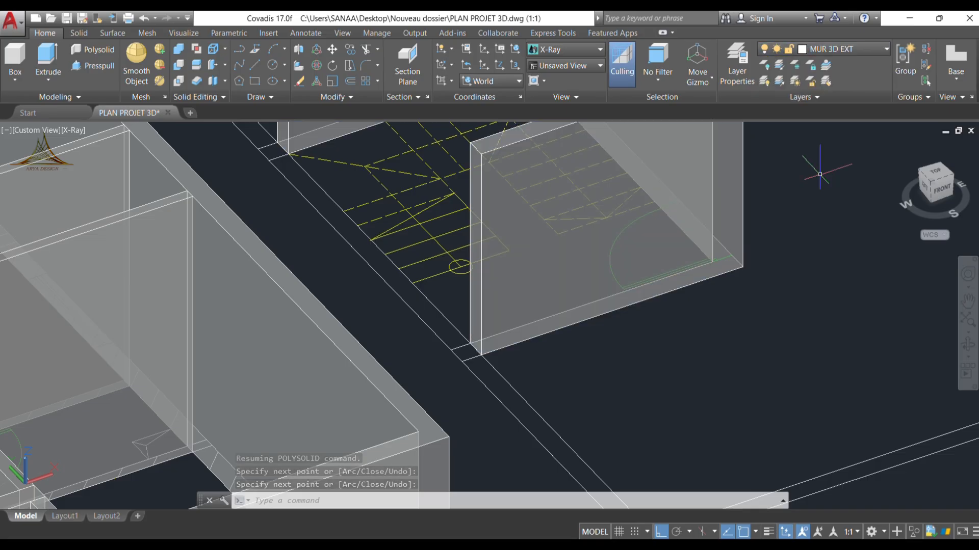
scroll(637, 282, "down", 3)
middle_click_drag(638, 282, 532, 316)
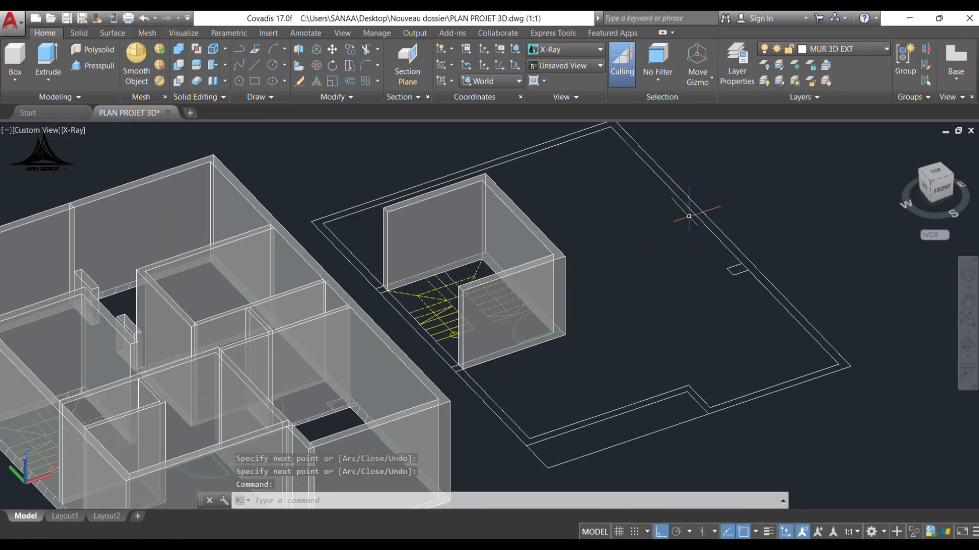
middle_click_drag(690, 214, 661, 235)
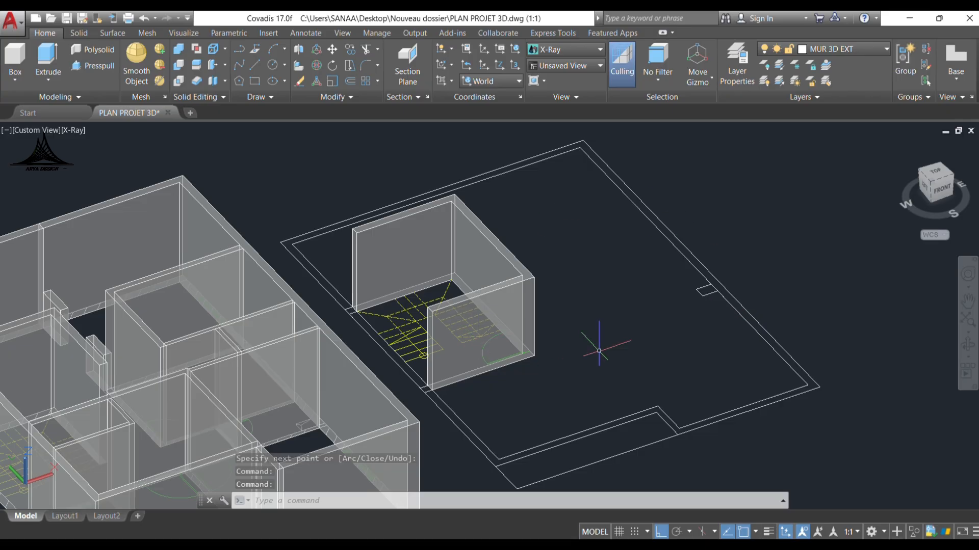
left_click(887, 49)
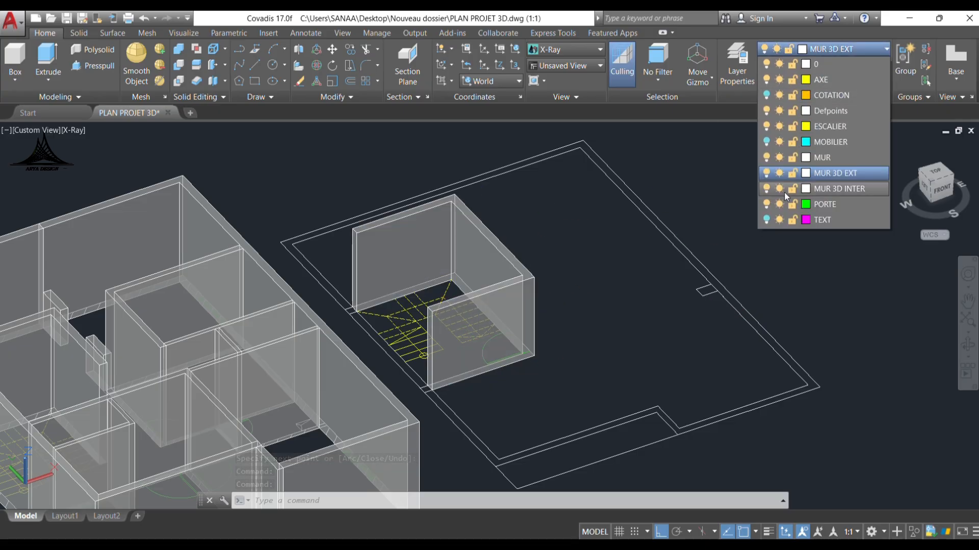
left_click(765, 188)
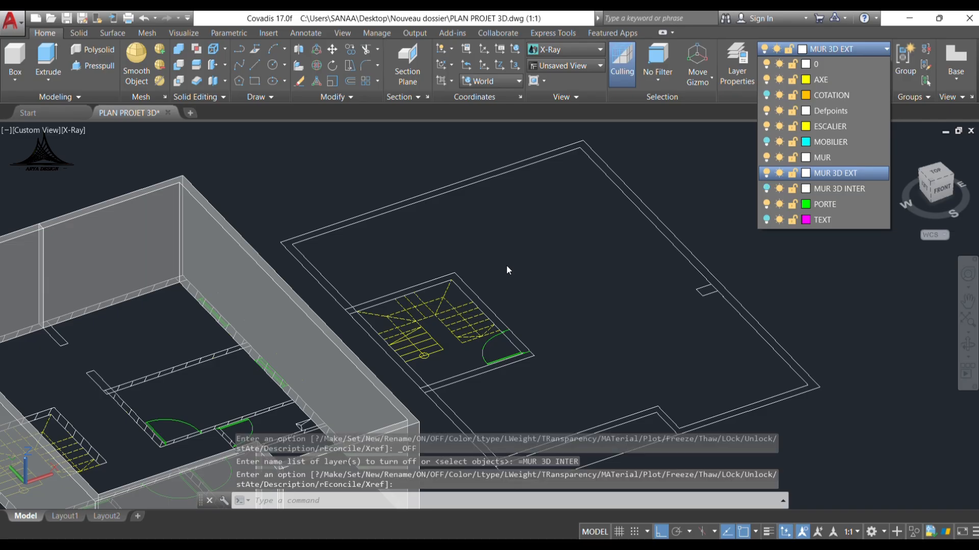
Step: Trace a polyline around the third plan's outer roof outline, following the front recess and returning to the starting corner
left_click(100, 49)
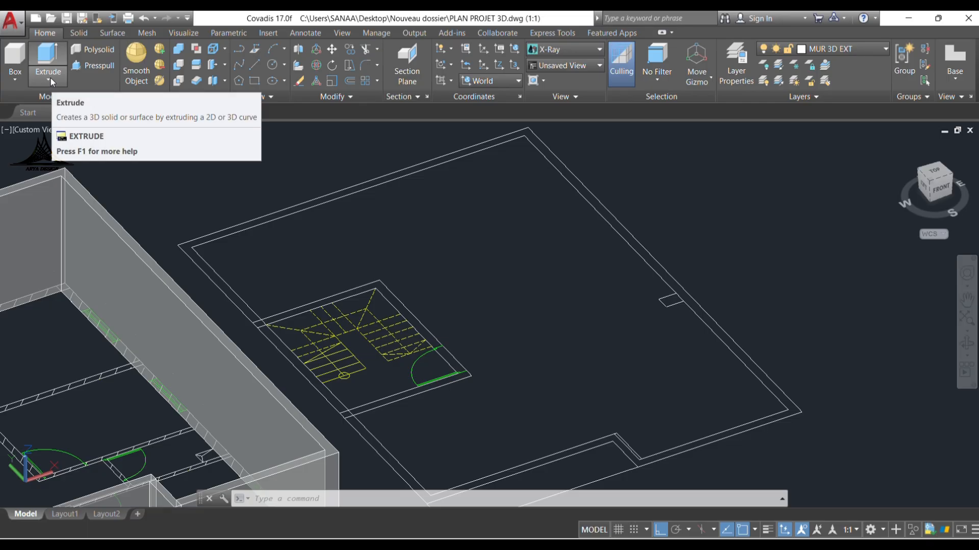
left_click(237, 51)
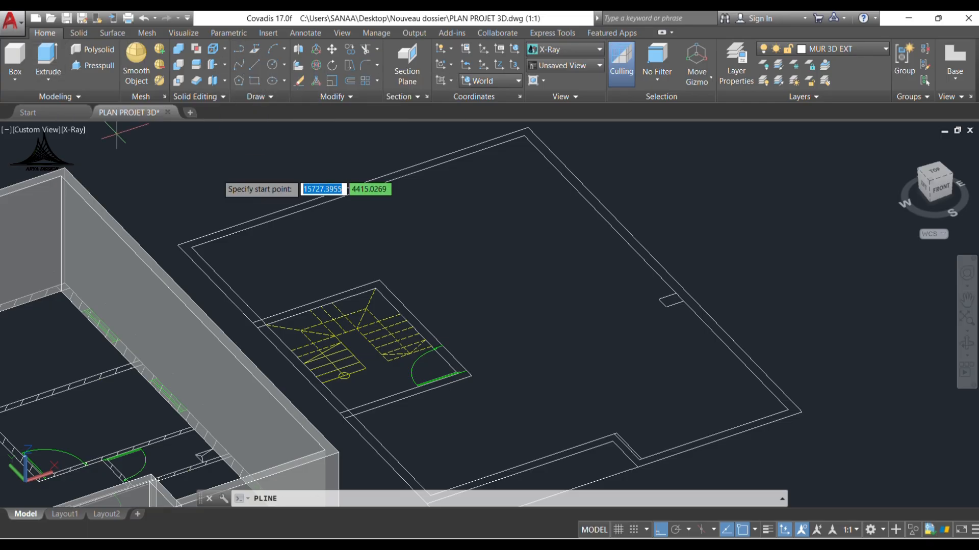
left_click(177, 245)
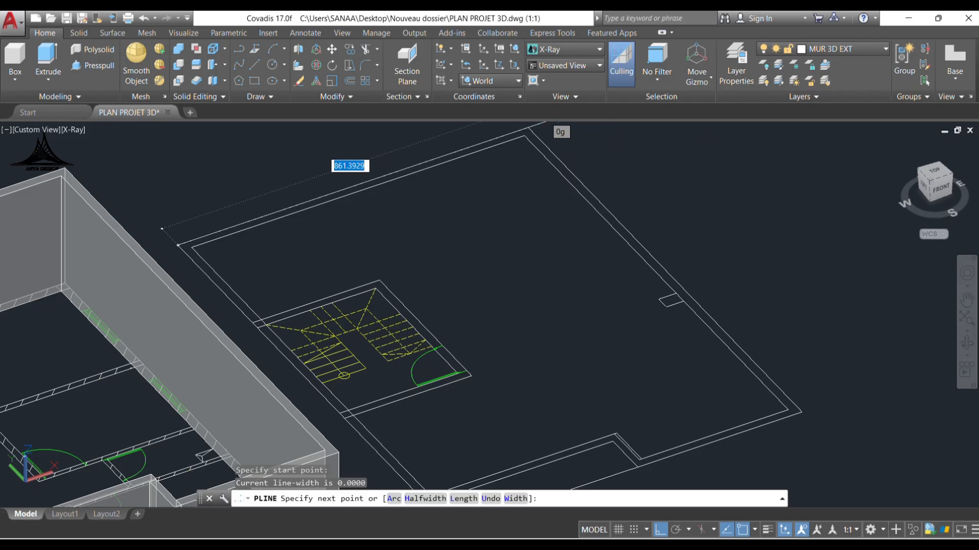
left_click(527, 126)
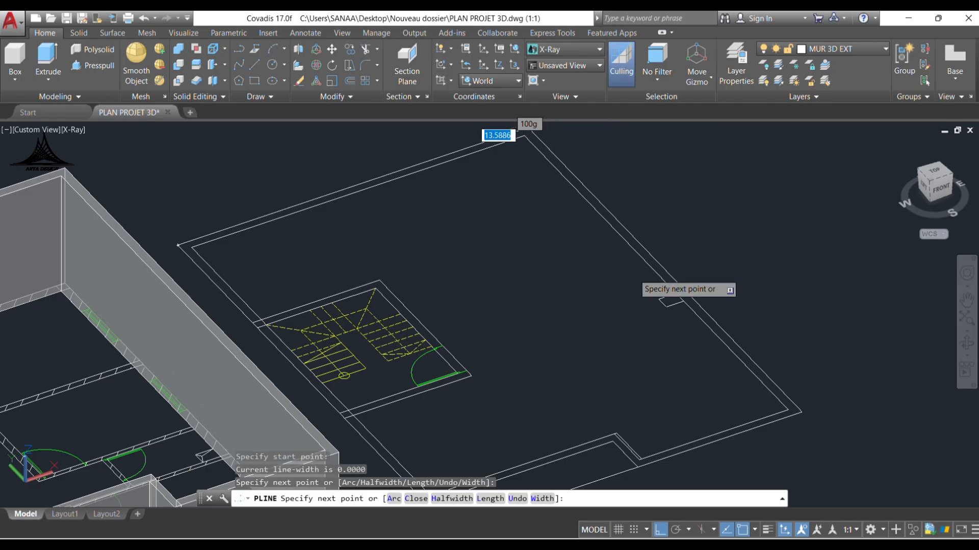
middle_click_drag(823, 503, 783, 403)
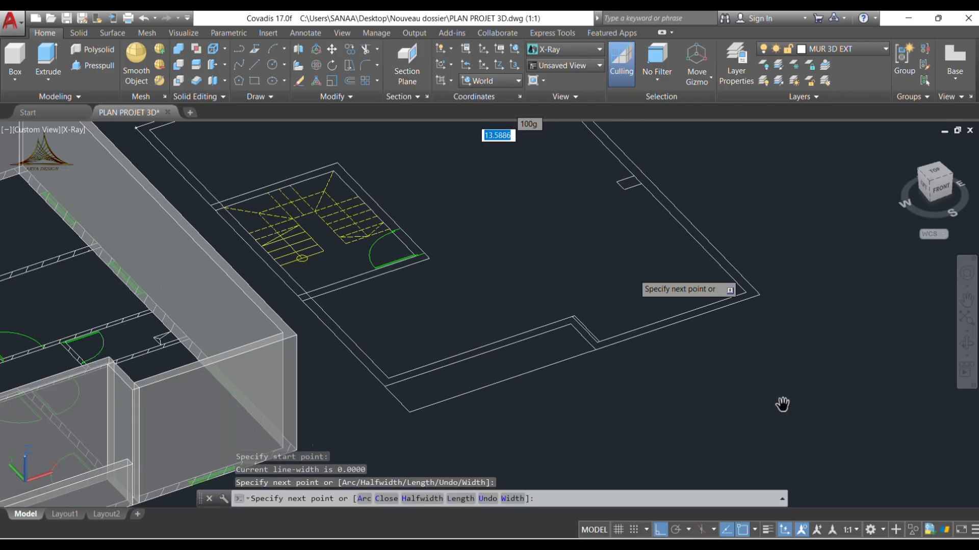
left_click(749, 291)
scroll(571, 357, "up", 2)
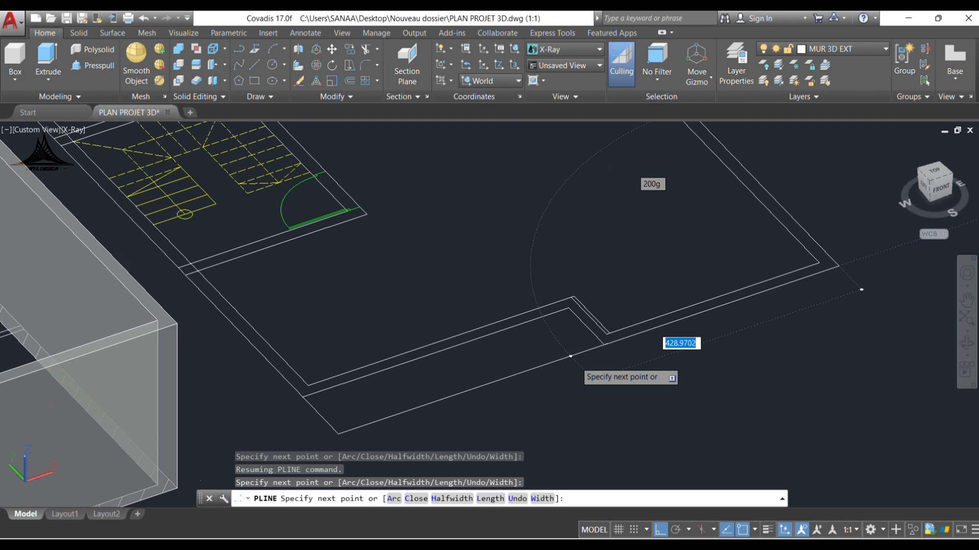
left_click(602, 342)
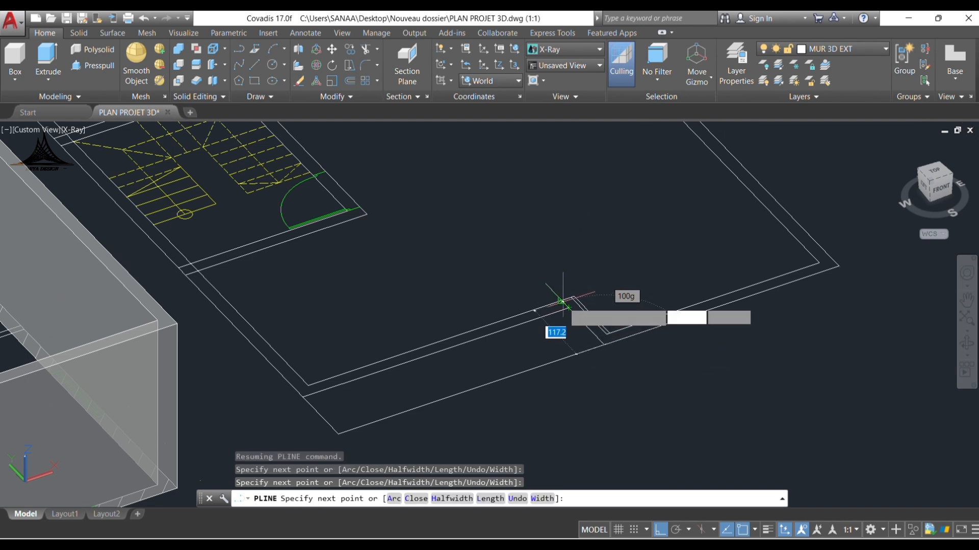
left_click(570, 308)
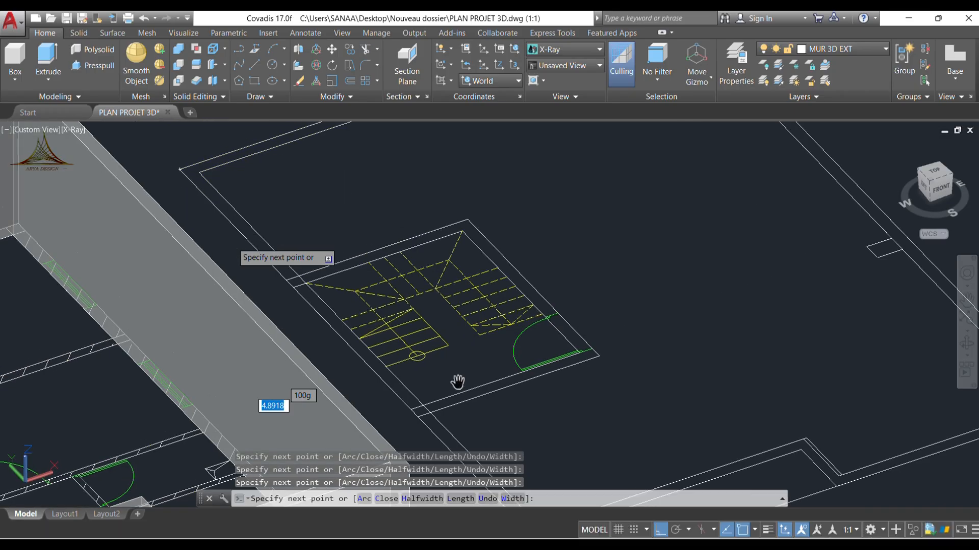
middle_click_drag(225, 240, 457, 382)
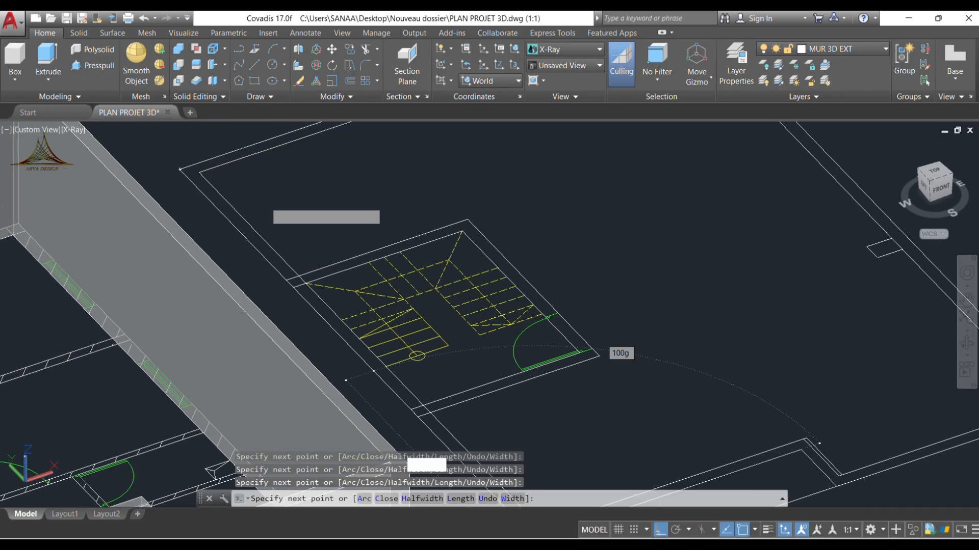
left_click(179, 168)
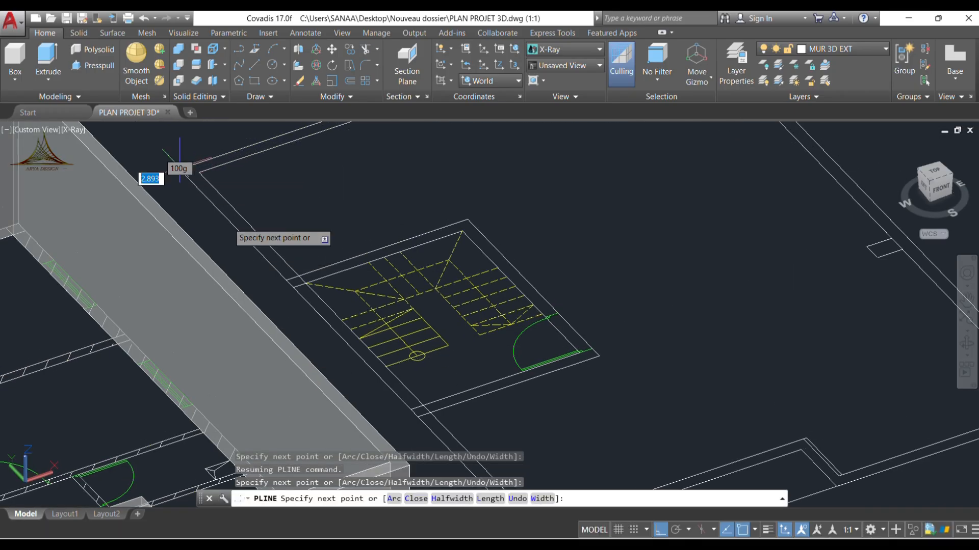
key("Return")
Step: Erase the original MUR line that overlaps the new polyline along the roof's rear outer edge
middle_click_drag(358, 212, 360, 288)
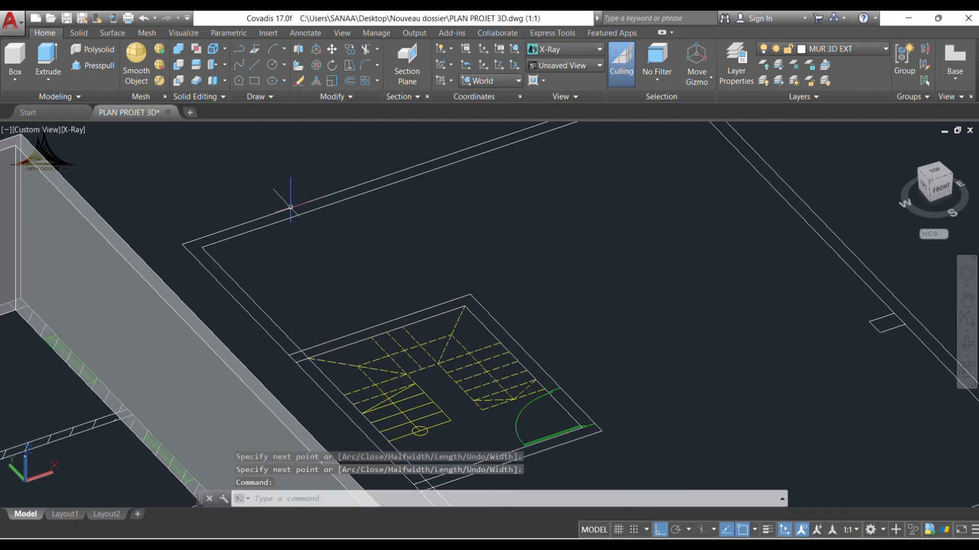
scroll(251, 219, "up", 3)
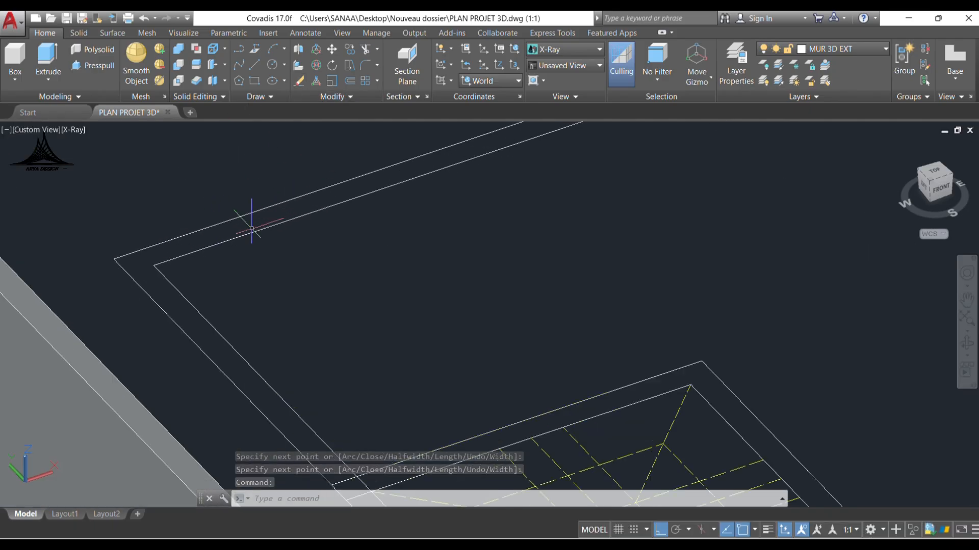
left_click(256, 224)
left_click_drag(256, 224, 205, 264)
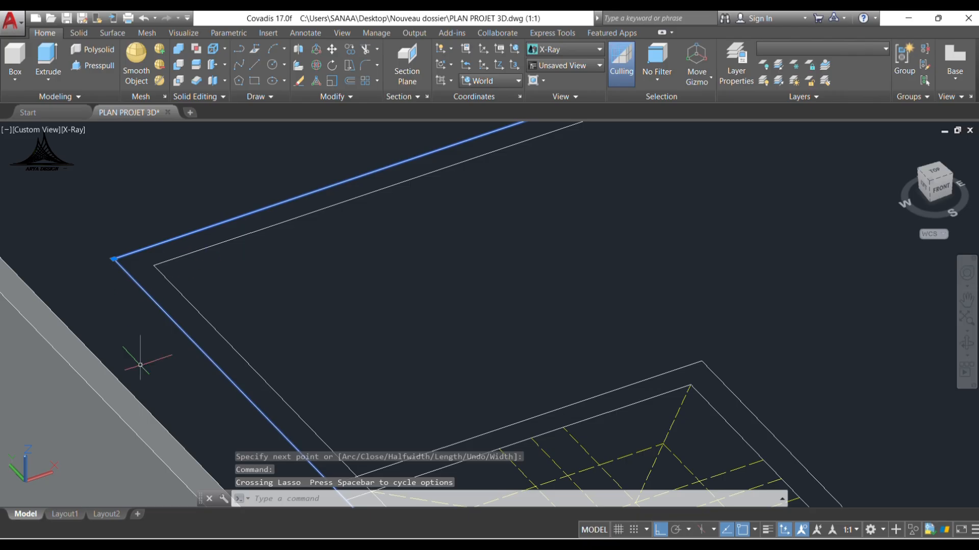
left_click(147, 284)
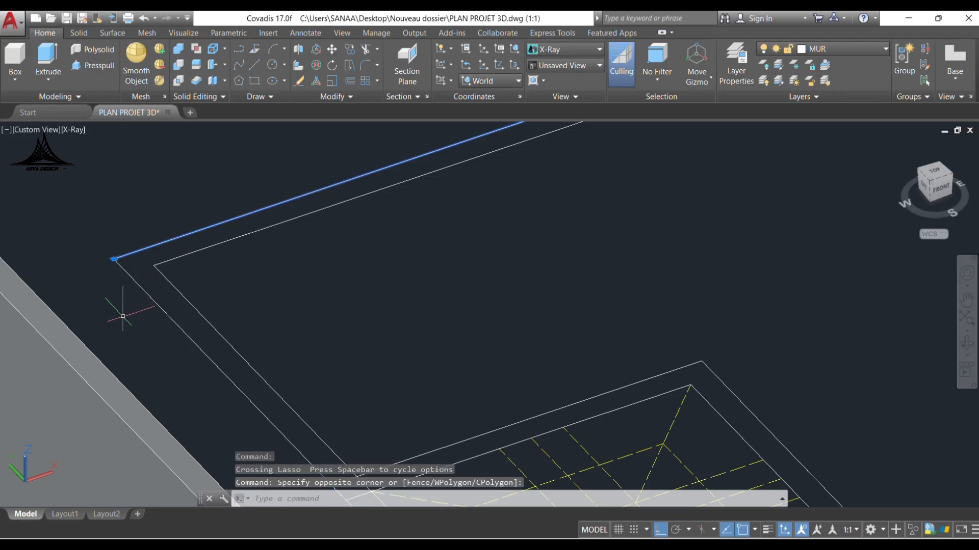
left_click(301, 81)
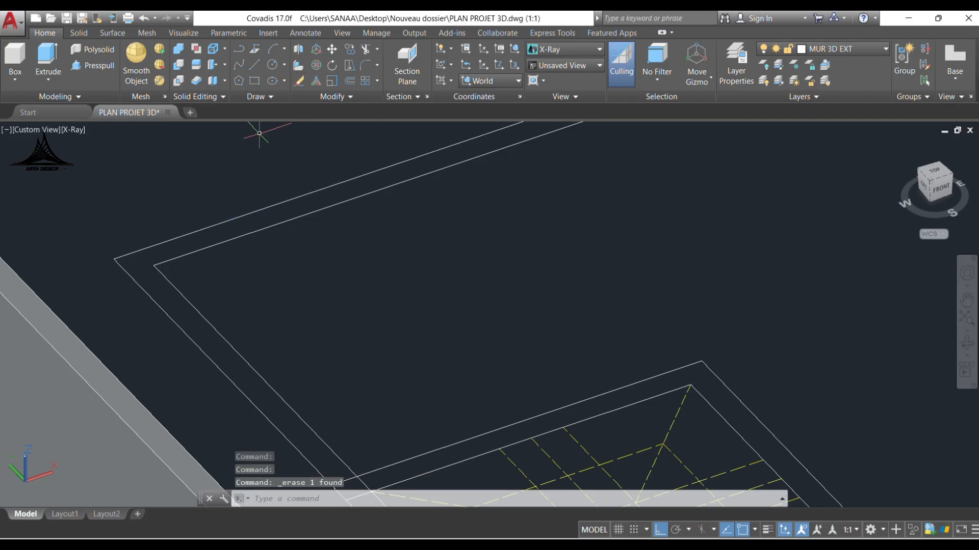
Step: Offset the outer roof polyline inward by 20 to form the parapet's inner edge
left_click(351, 81)
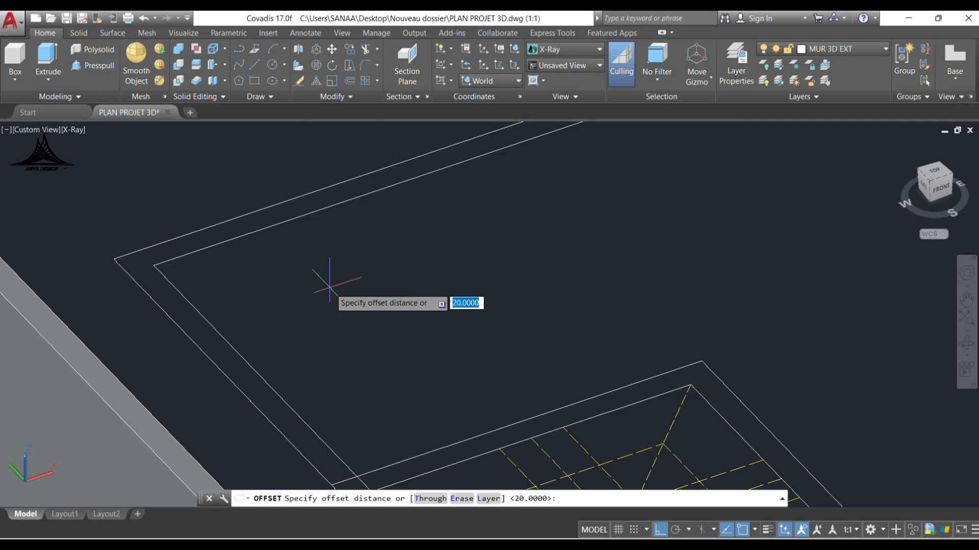
key("Return")
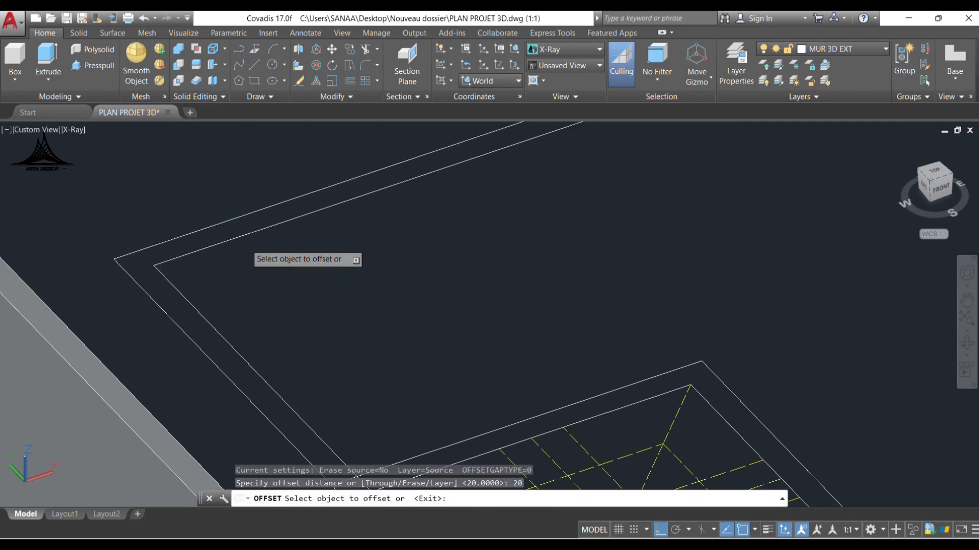
left_click(244, 215)
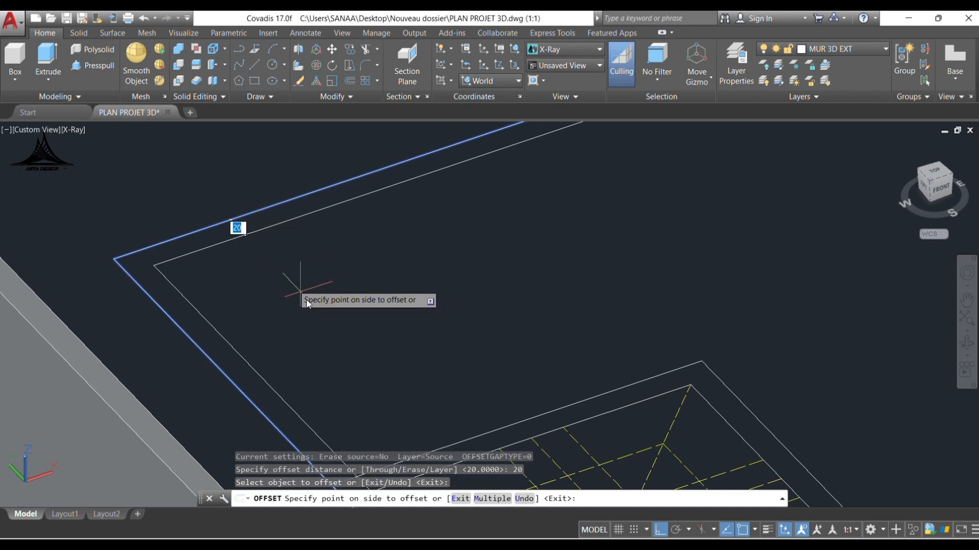
left_click(308, 299)
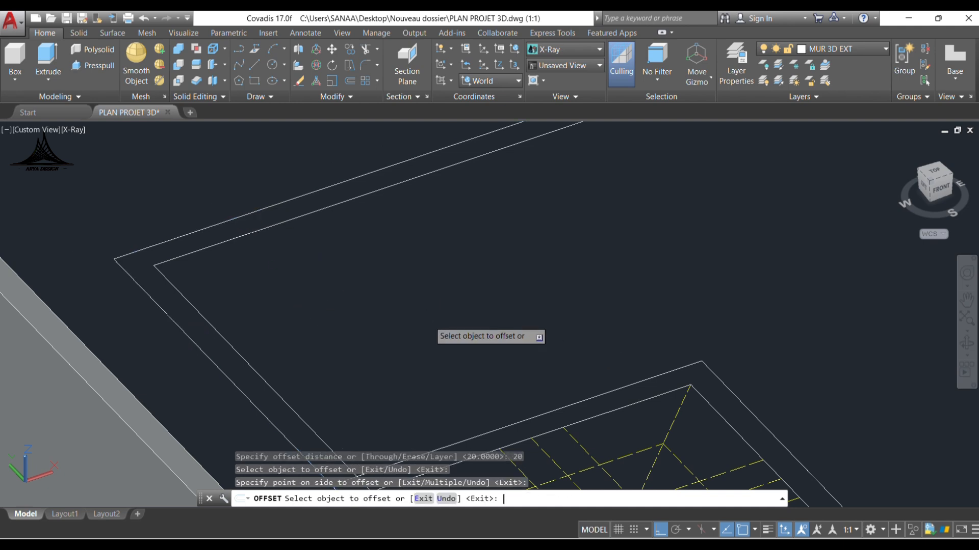
key("Return")
left_click(216, 243)
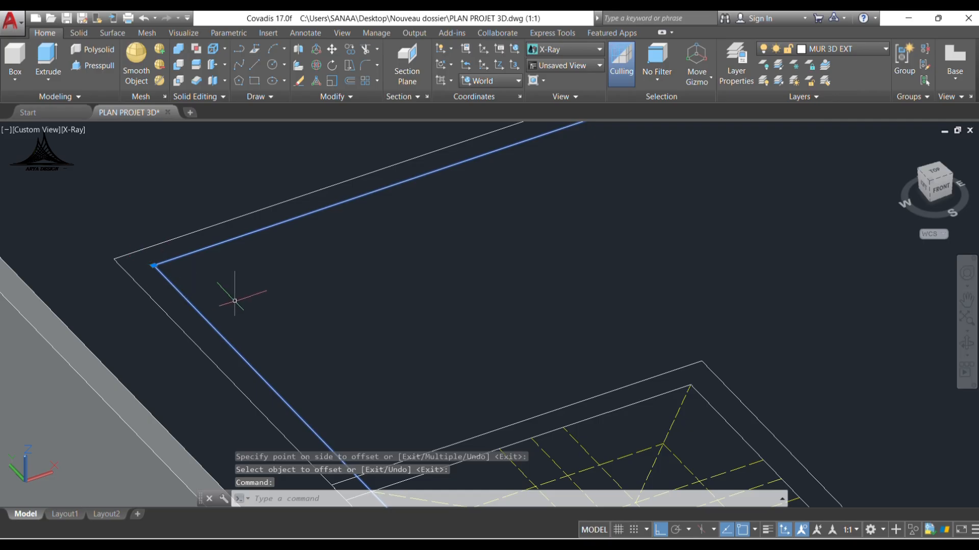
key("Return")
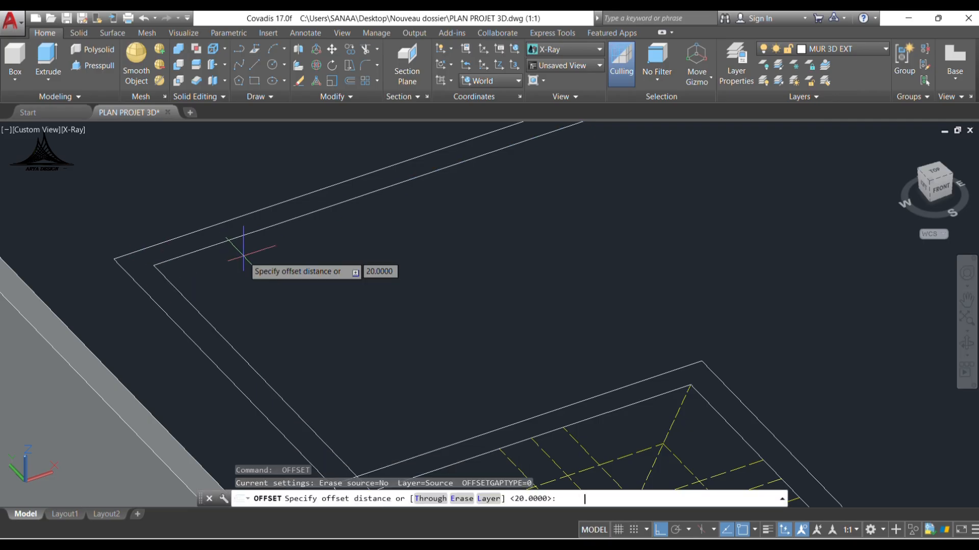
left_click(240, 253)
key("Escape")
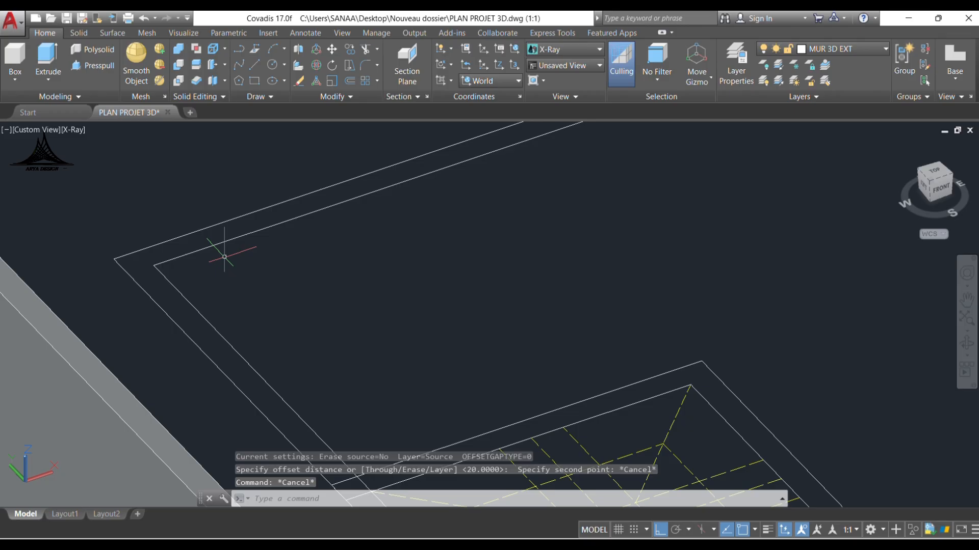
Step: Create a polyline boundary from an internal point picked in the strip between the roof's outer and inner outlines
scroll(214, 224, "down", 3)
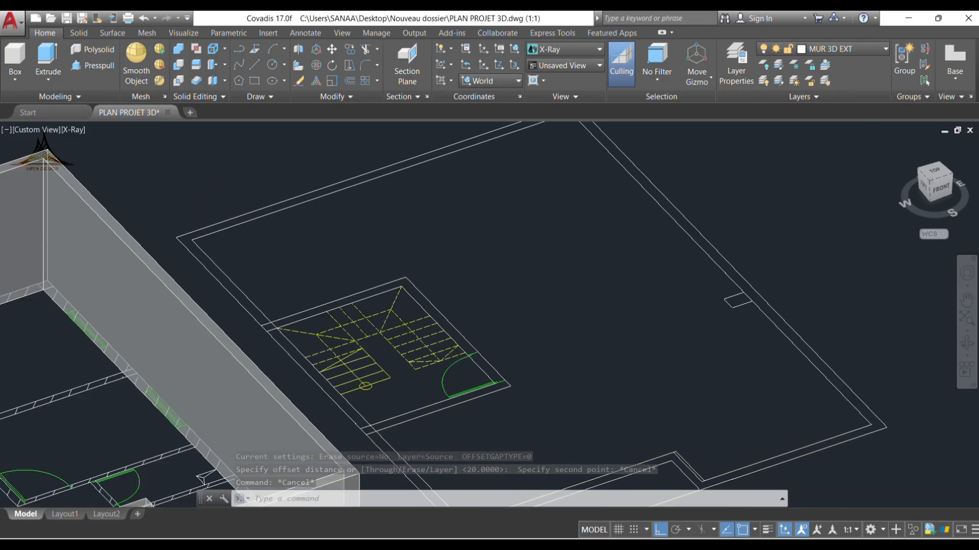
middle_click_drag(402, 282, 279, 255)
scroll(281, 255, "down", 5)
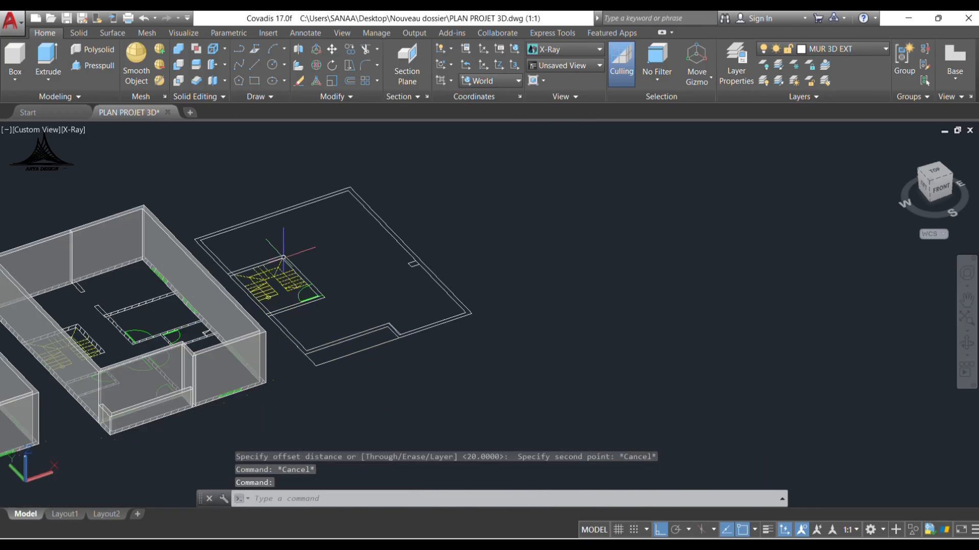
scroll(308, 249, "up", 2)
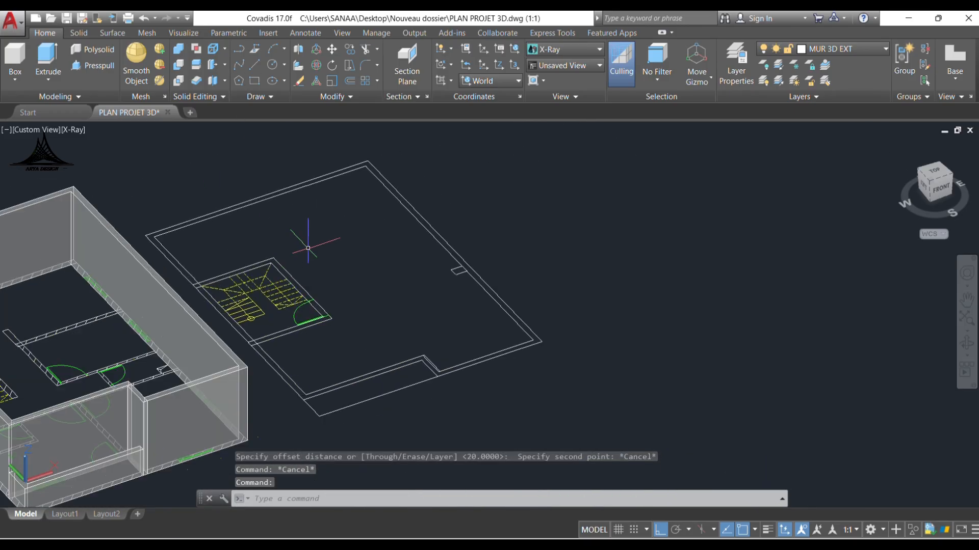
left_click(267, 96)
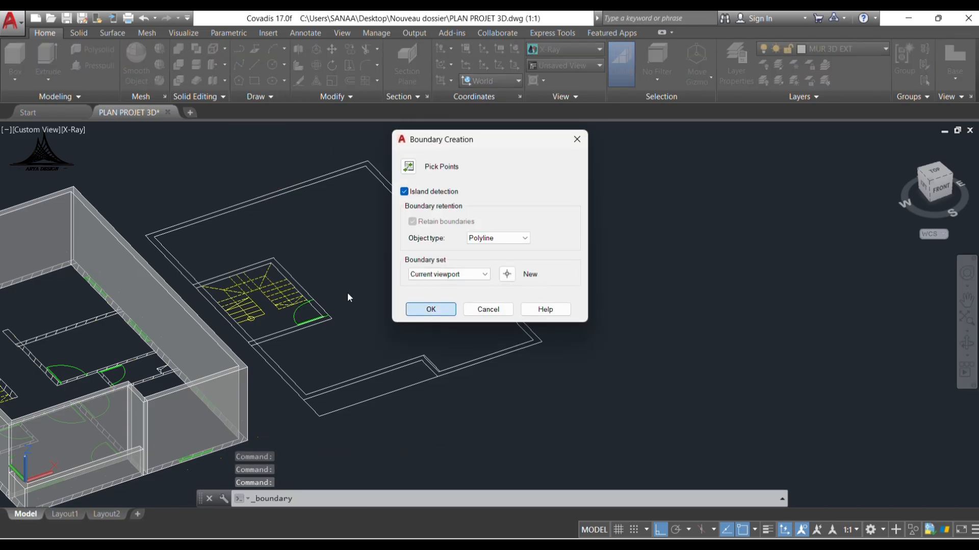
key("Return")
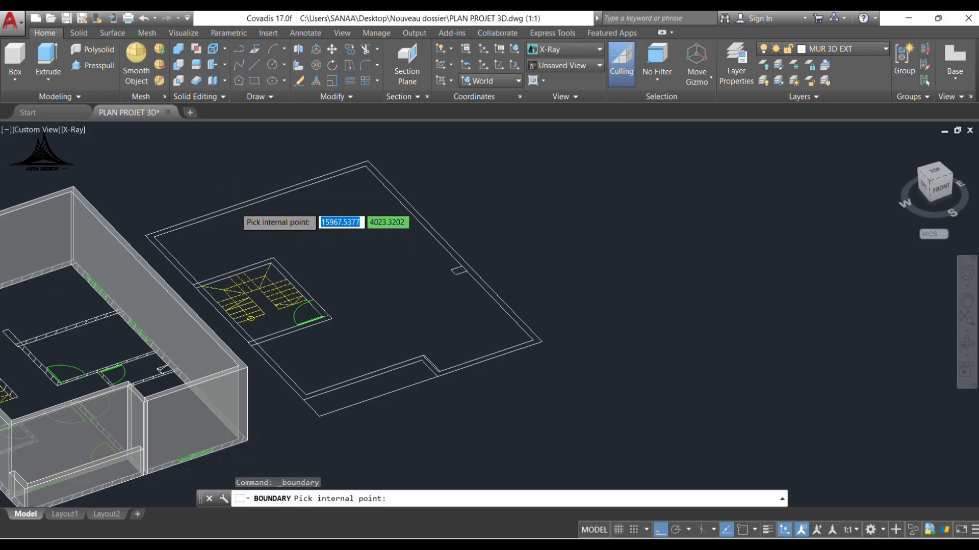
scroll(235, 203, "up", 2)
left_click(234, 209)
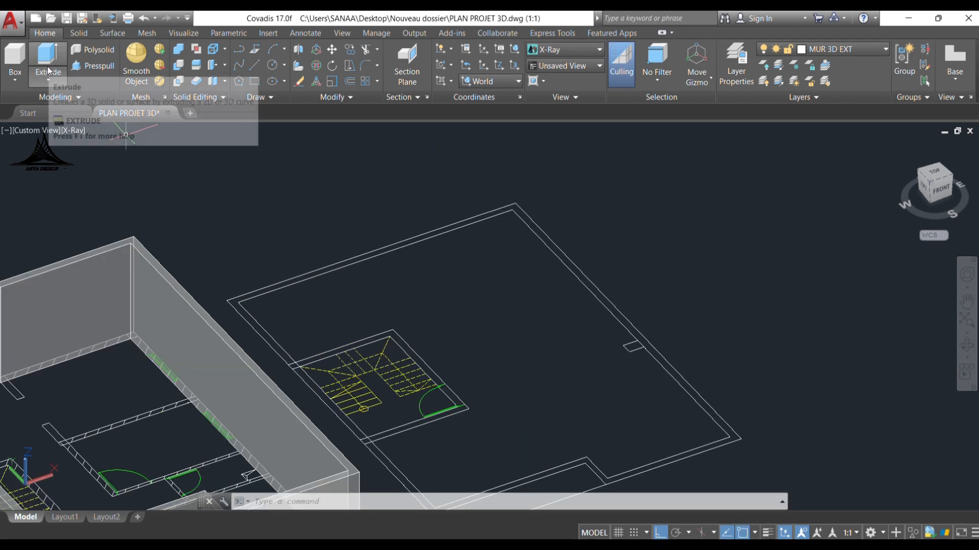
Step: Extrude the closed roof parapet outline on the third plan to a height of 120
left_click(50, 75)
scroll(246, 321, "up", 2)
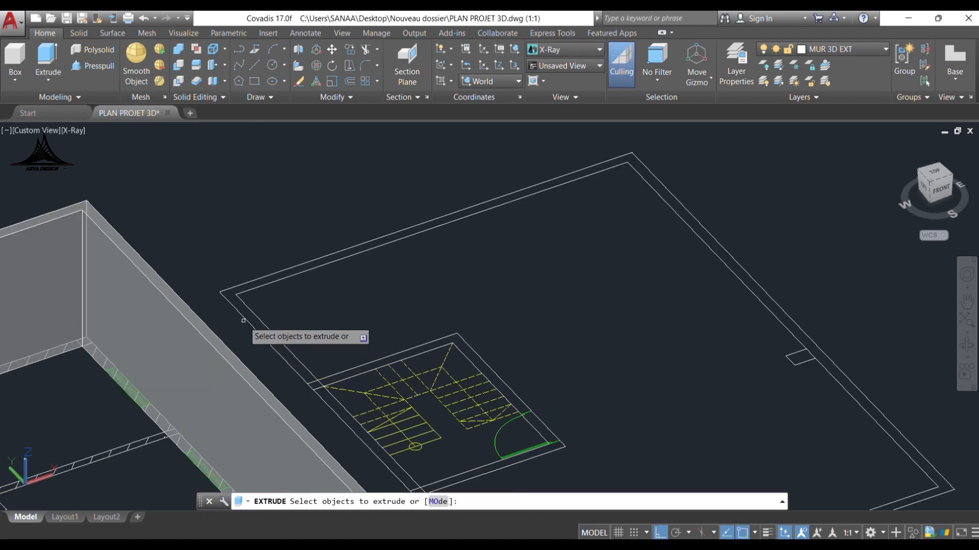
left_click(247, 291)
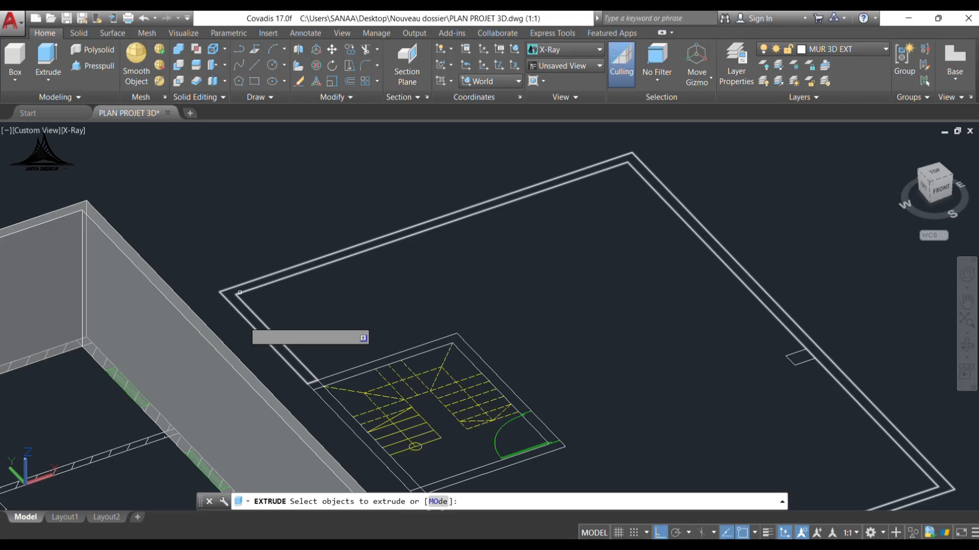
left_click(240, 292)
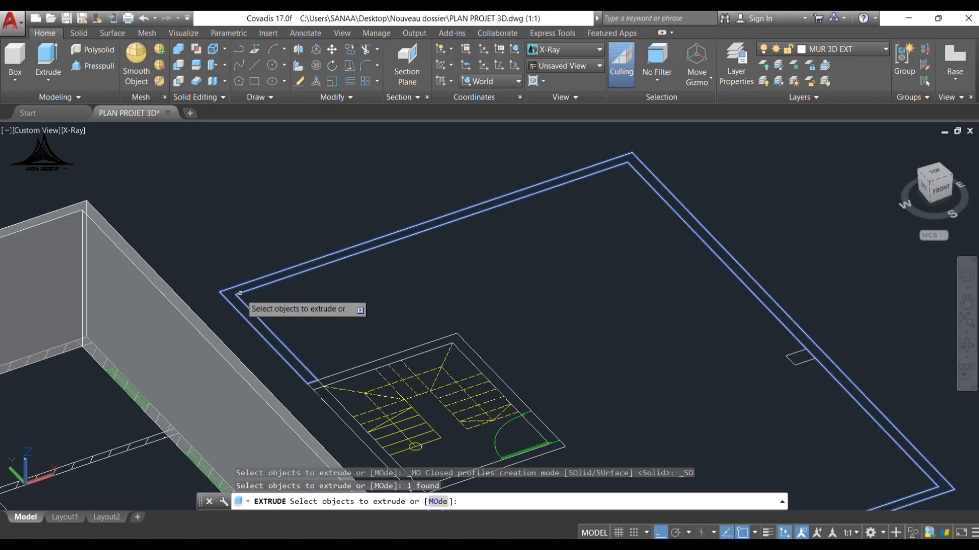
key("Return")
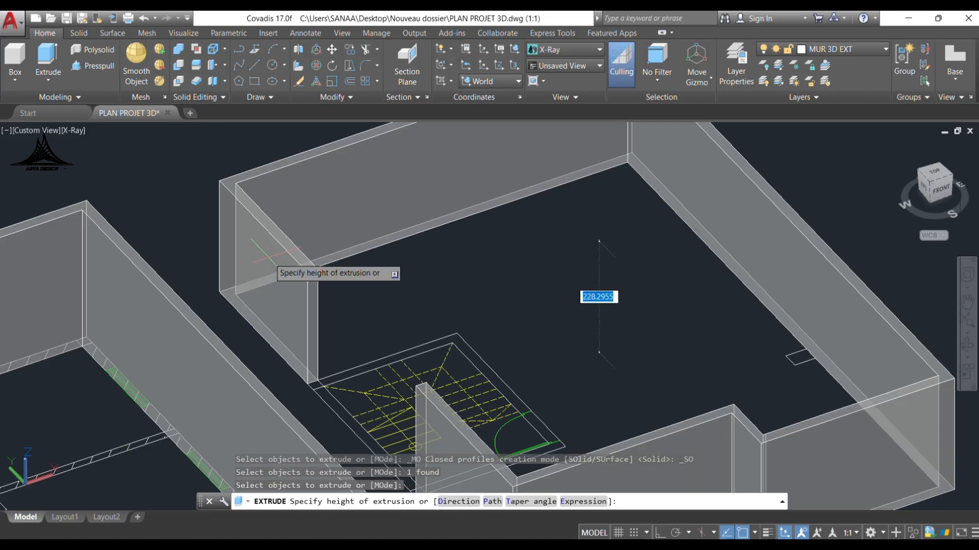
middle_click_drag(279, 291, 194, 212)
scroll(255, 224, "down", 3)
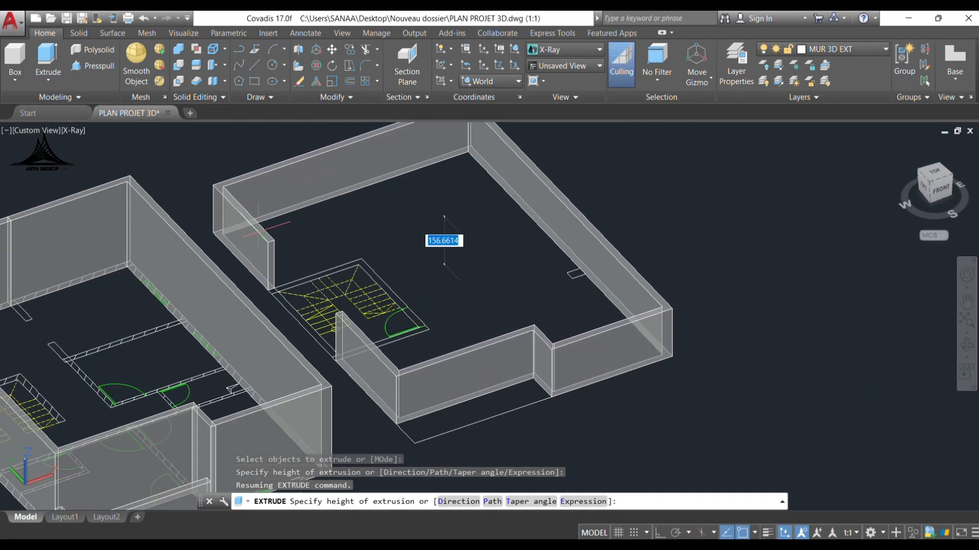
type("120")
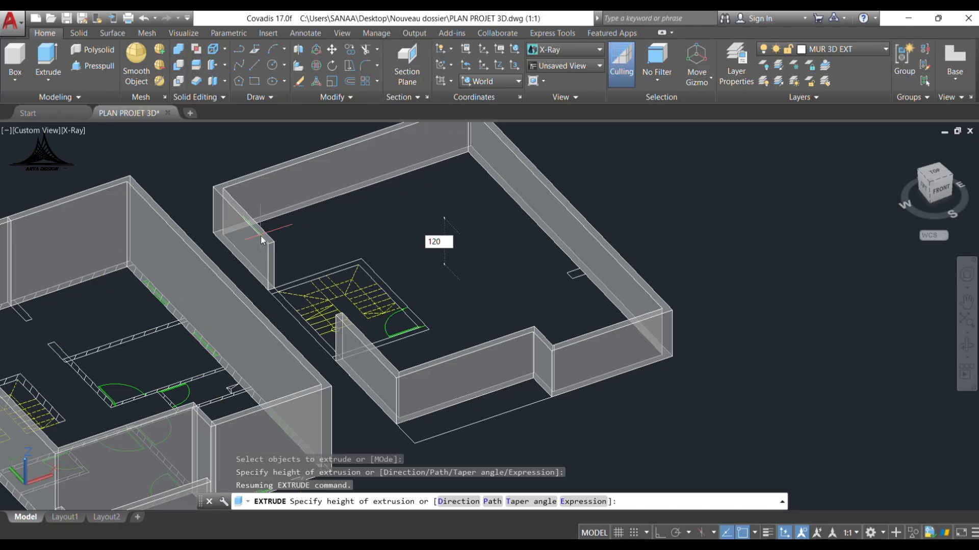
key("Return")
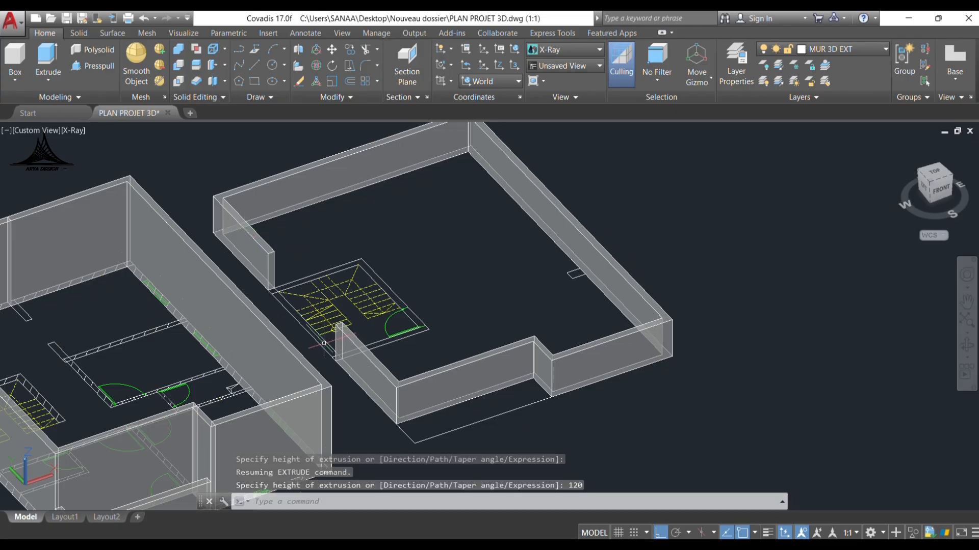
Step: Draw a 220-high polysolid wall along the stairwell's outer side, bridging the gap between the two roof parapet ends
scroll(324, 343, "up", 3)
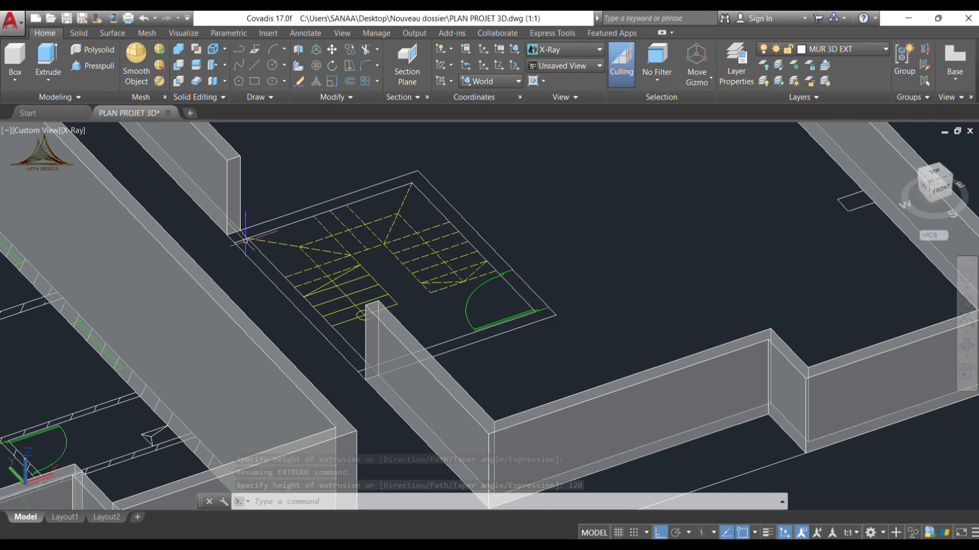
left_click(90, 52)
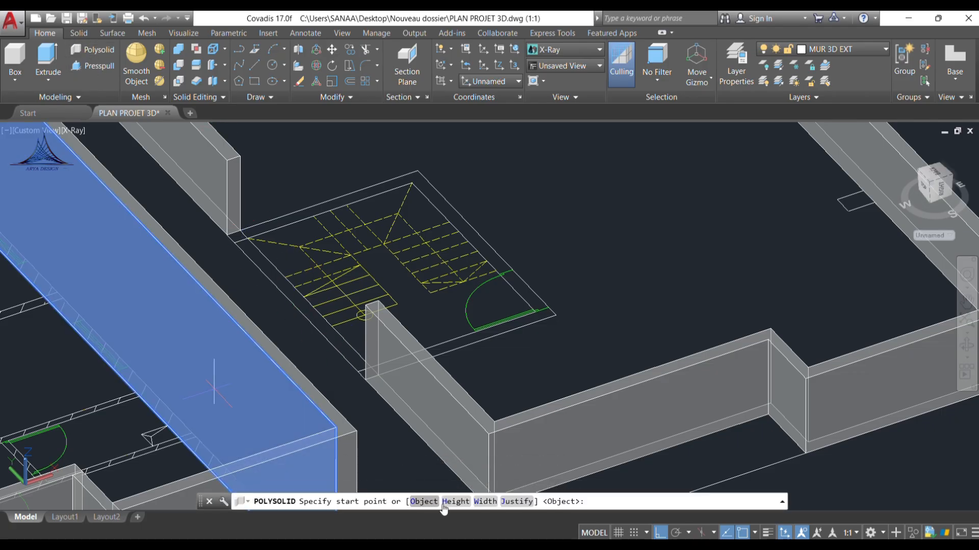
left_click(451, 501)
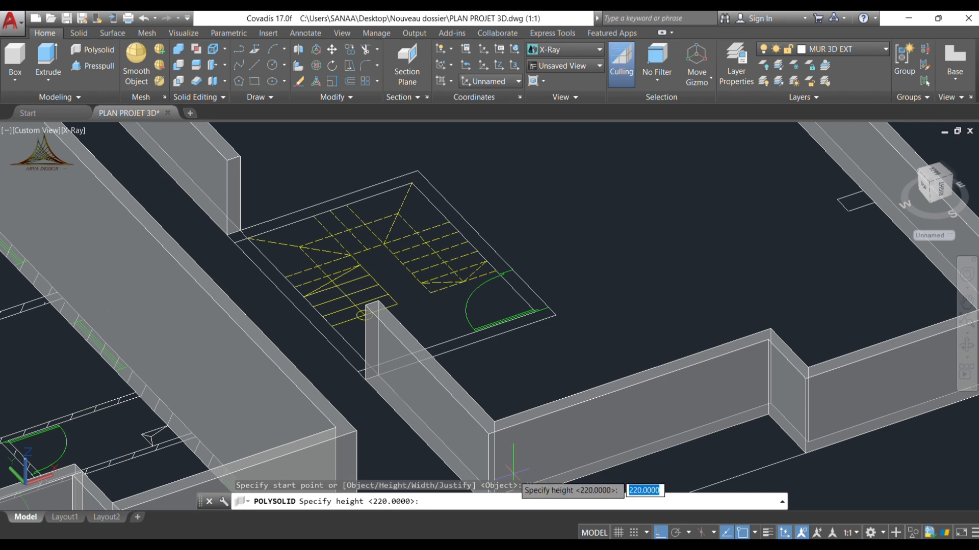
key("Return")
scroll(203, 219, "up", 2)
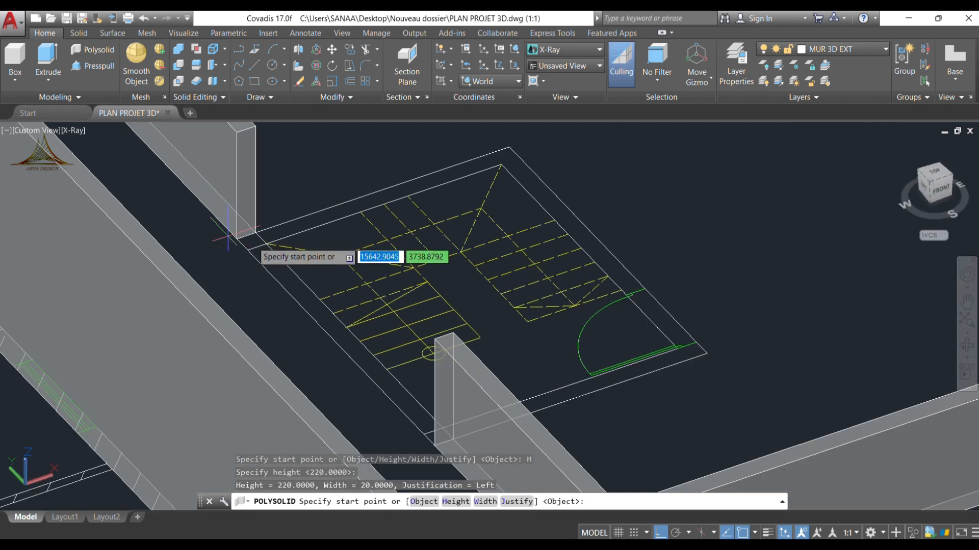
left_click(257, 239)
scroll(433, 335, "up", 5)
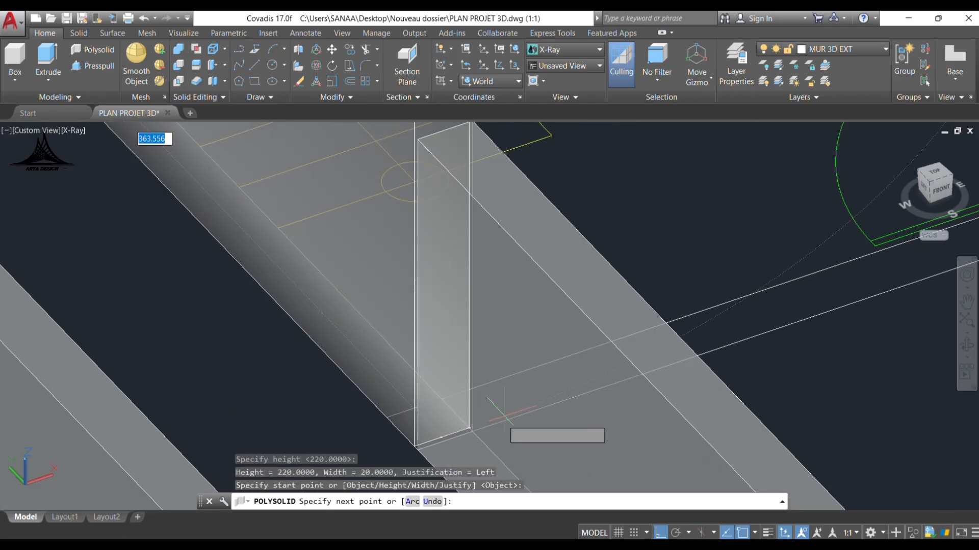
left_click(471, 432)
key("Return")
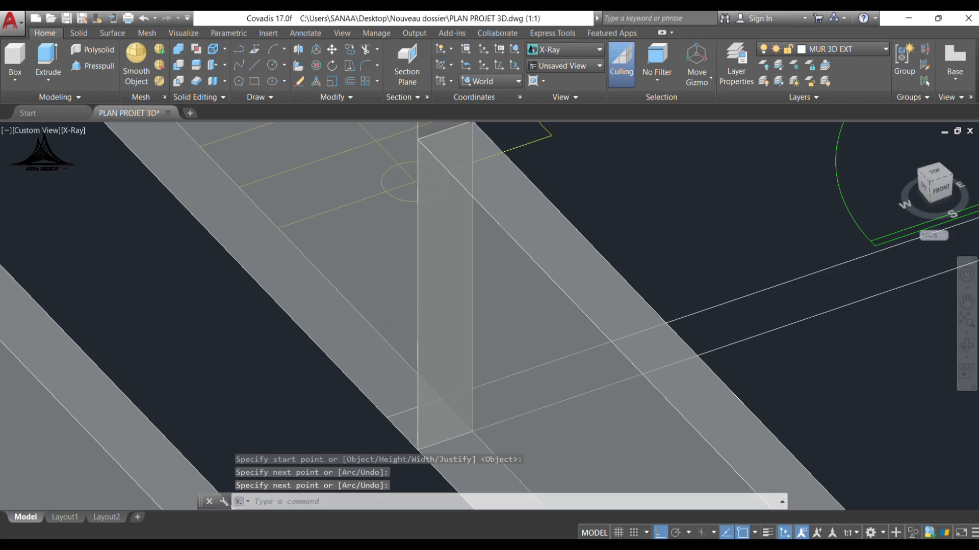
Step: Turn on the MUR 3D INTER layer to show the interior wall solids together with the exterior ones
scroll(353, 302, "down", 6)
middle_click_drag(445, 240, 396, 285)
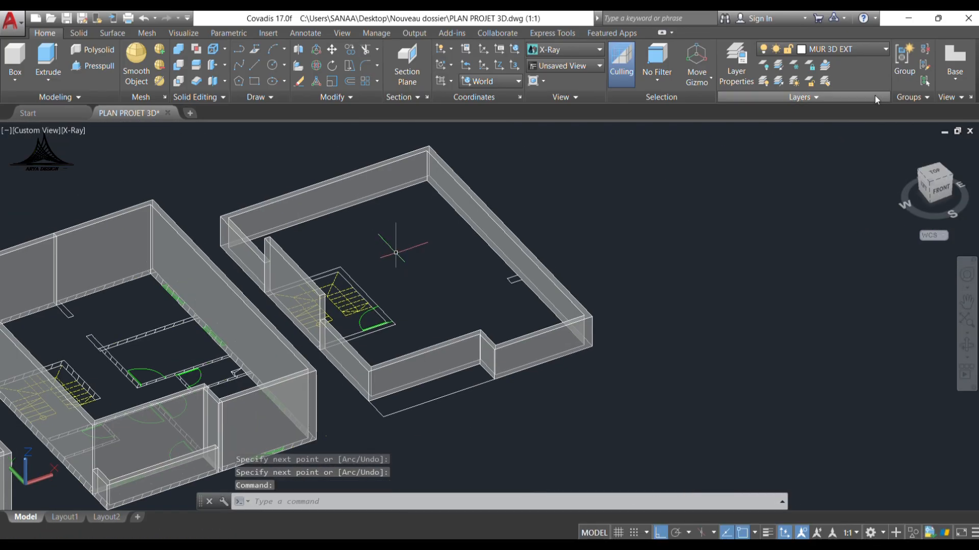
left_click(882, 48)
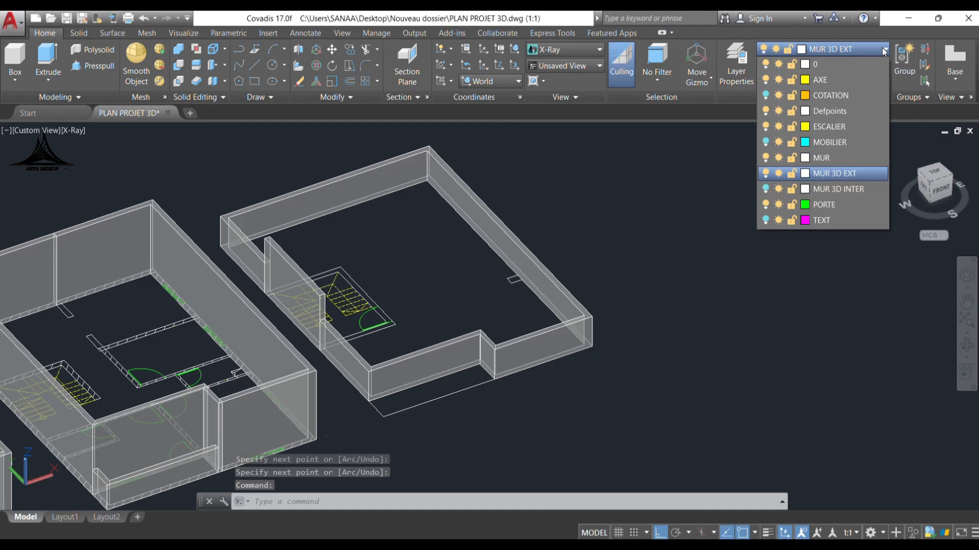
left_click(766, 189)
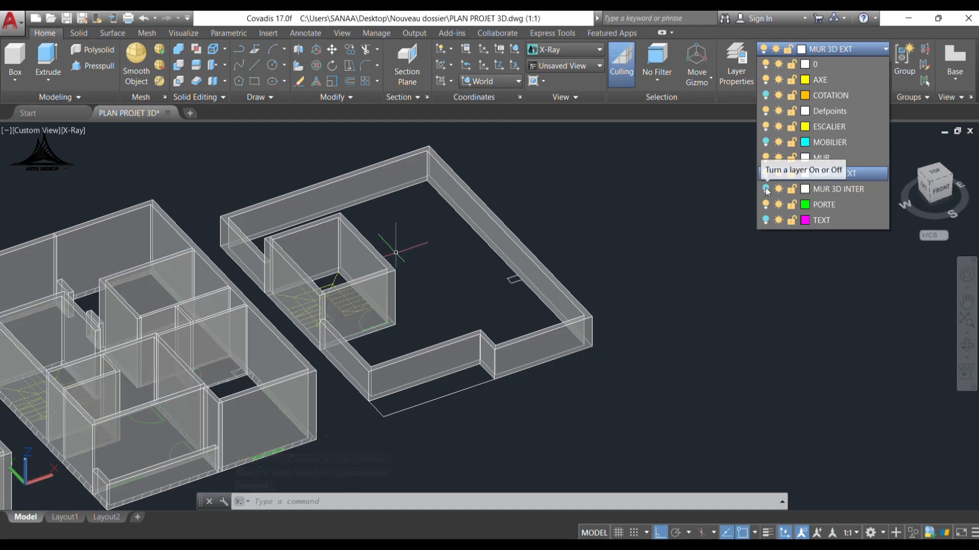
left_click(436, 290)
Step: Examine the exterior walls, interior walls, balcony parapet and roof parapet across all three plans
scroll(441, 282, "up", 2)
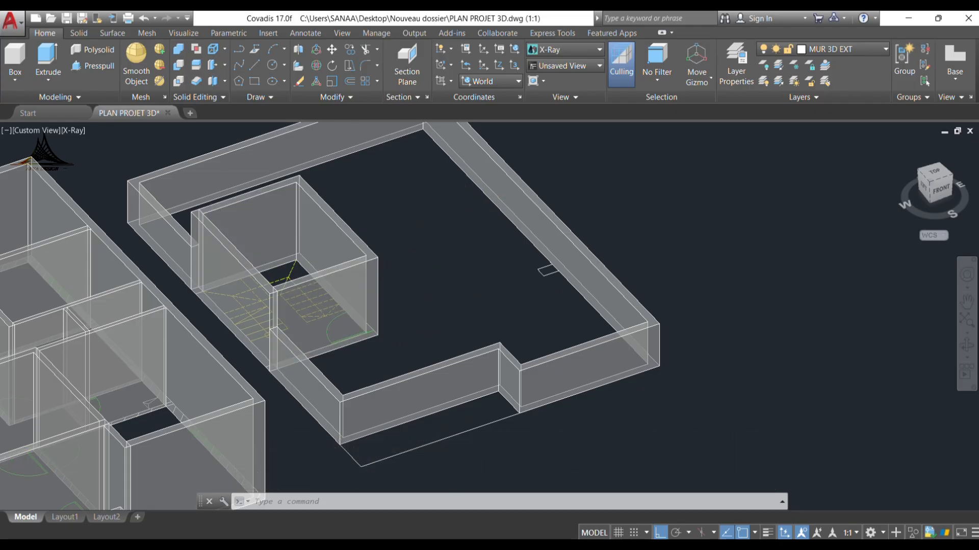
scroll(485, 204, "down", 4)
middle_click_drag(450, 290, 498, 251)
scroll(498, 250, "up", 3)
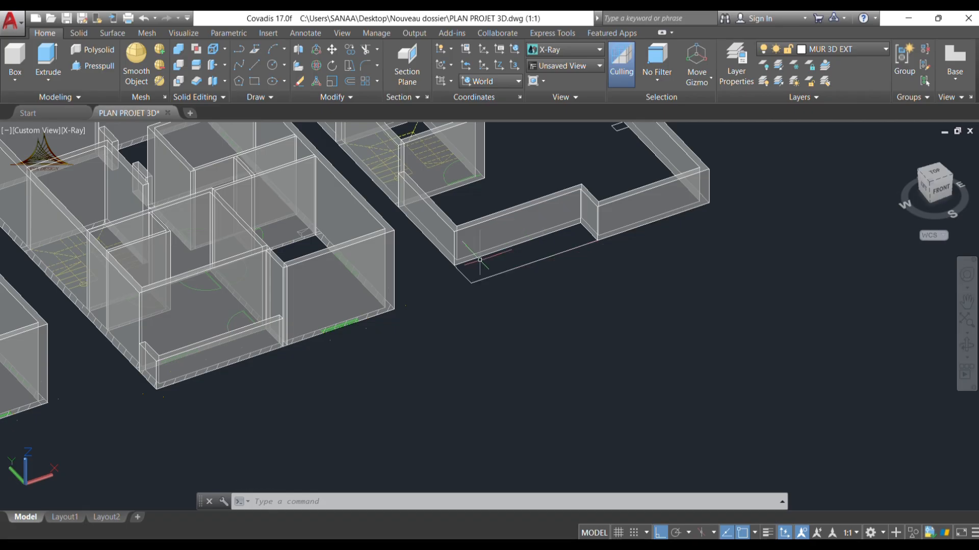
middle_click_drag(448, 240, 508, 322)
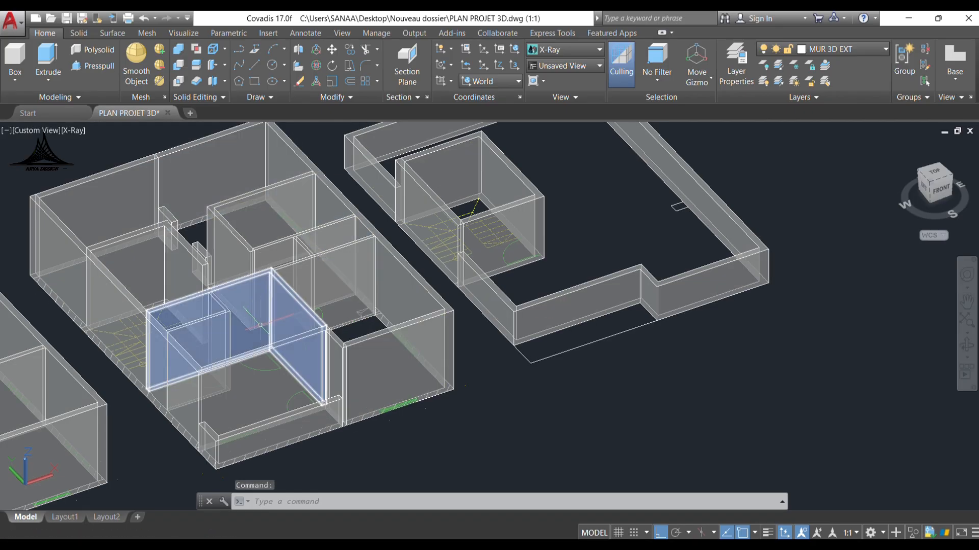
middle_click_drag(227, 335, 393, 310)
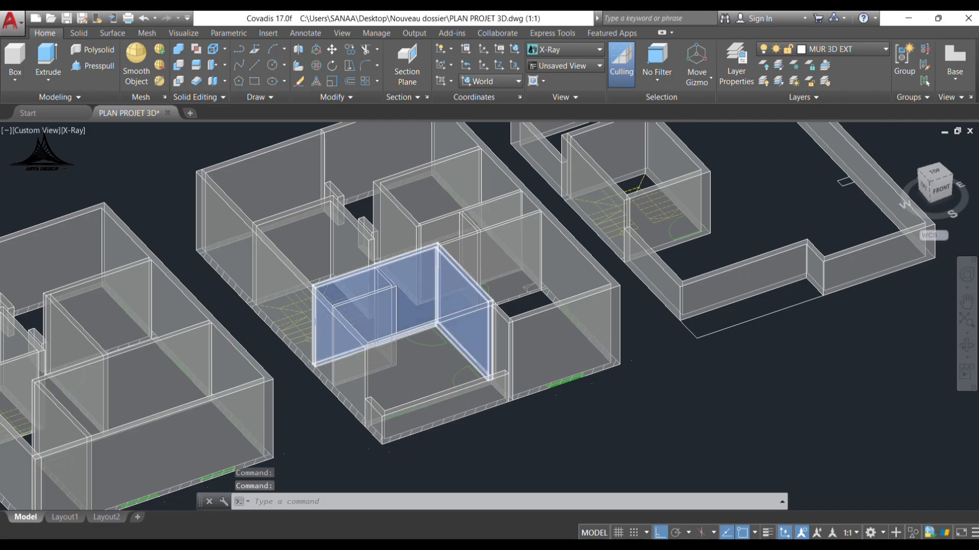
scroll(356, 306, "down", 3)
scroll(242, 333, "up", 3)
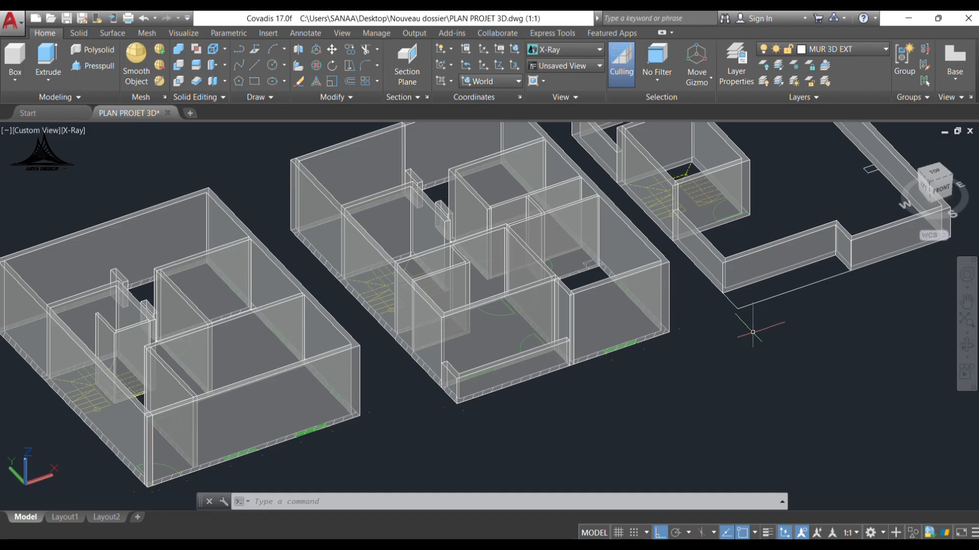
scroll(504, 344, "down", 2)
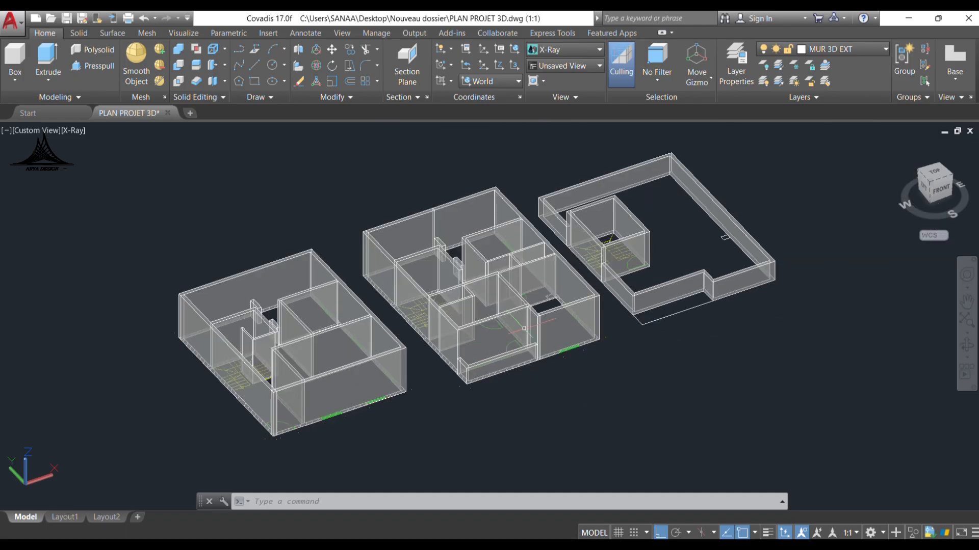
middle_click_drag(531, 328, 485, 354)
key("Escape")
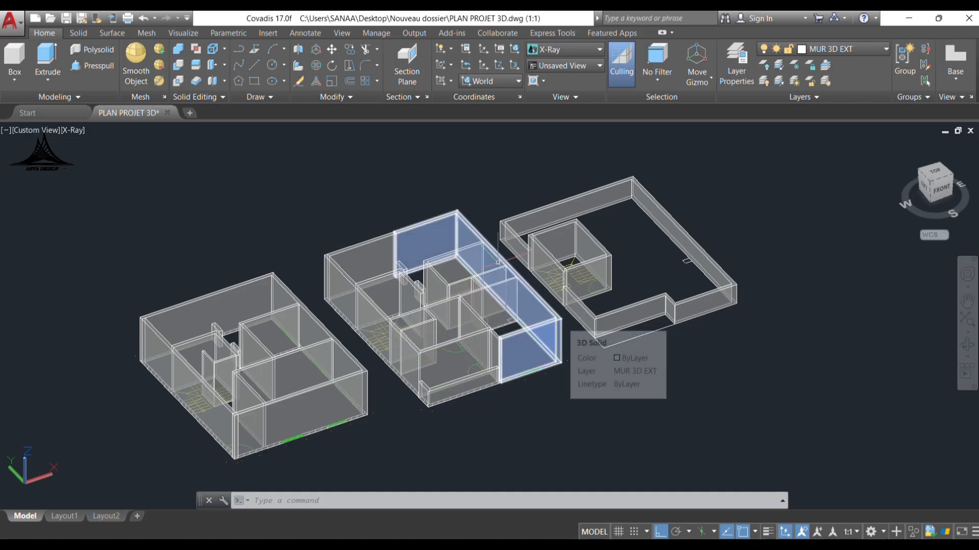
mouse_move(468, 267)
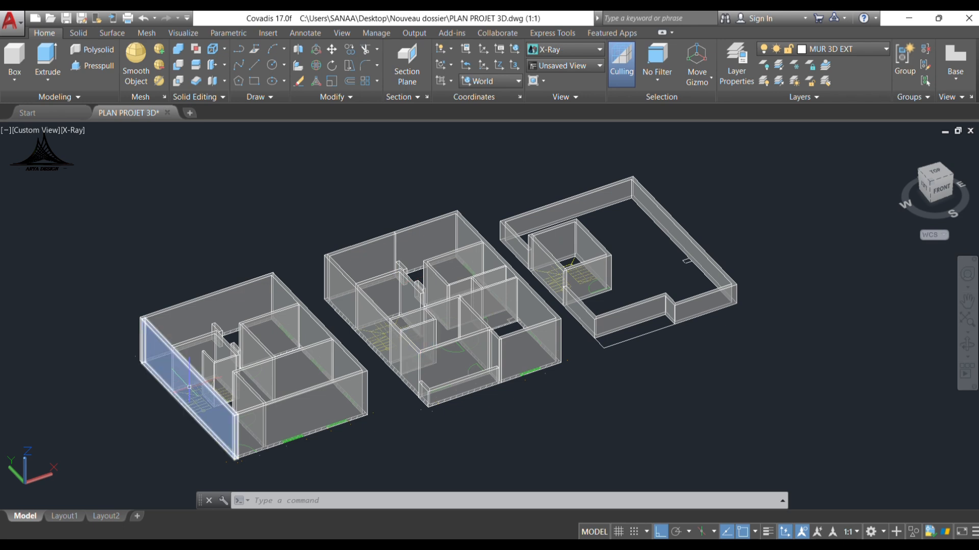
mouse_move(194, 392)
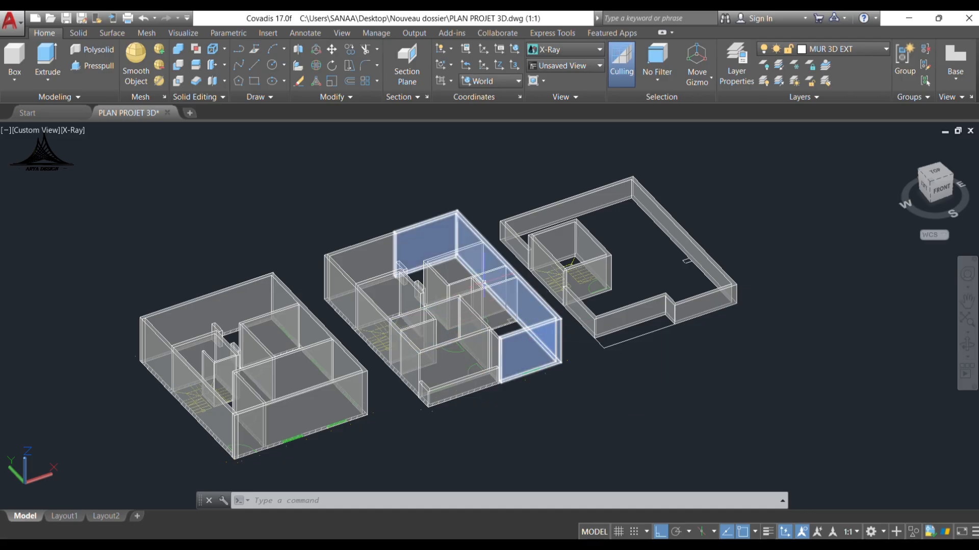
Step: Inspect the wall solids of the plans in the Shaded visual style and return to X-Ray
left_click(598, 50)
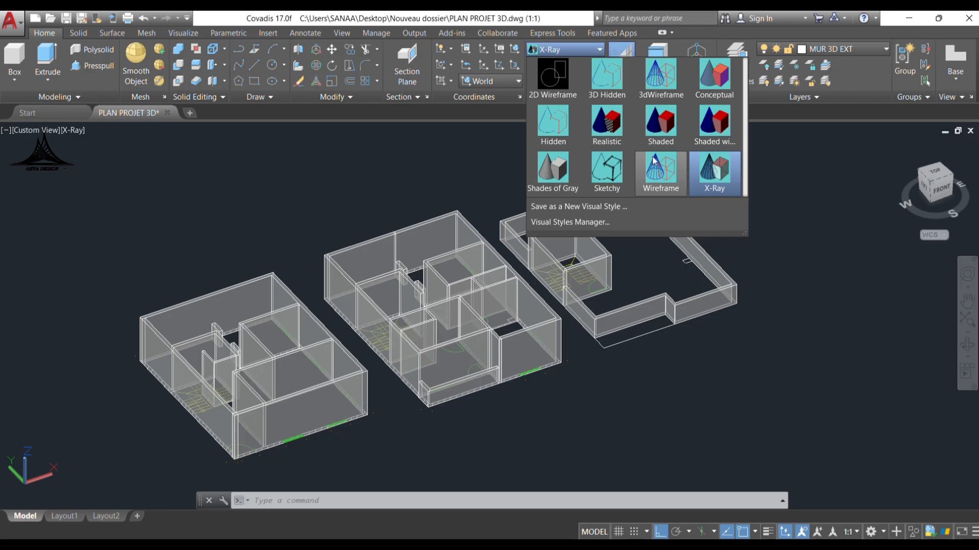
left_click(658, 124)
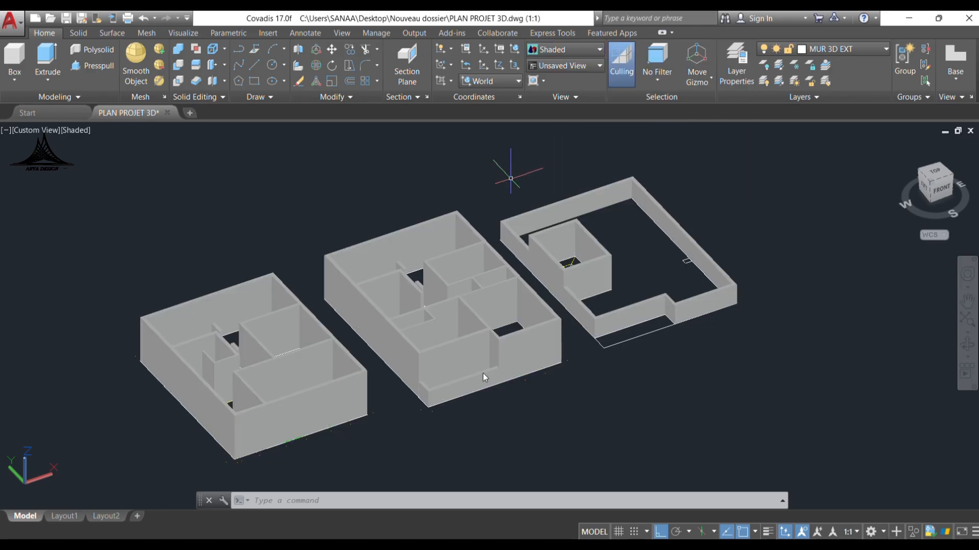
scroll(259, 419, "up", 5)
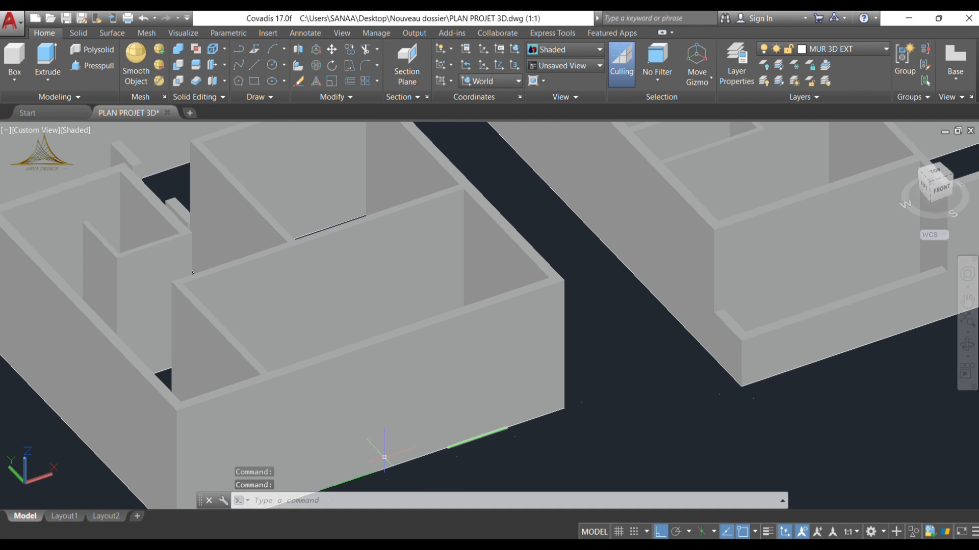
left_click(595, 50)
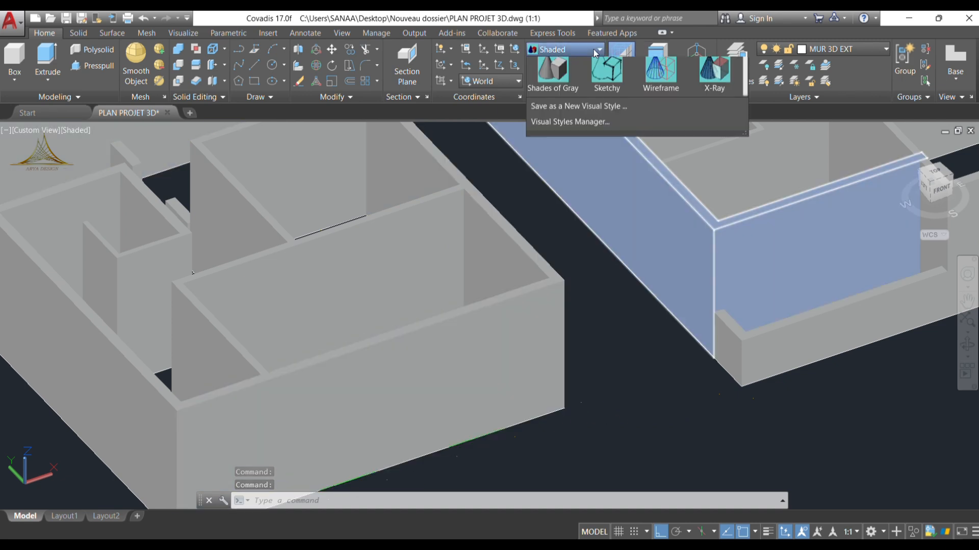
left_click(715, 162)
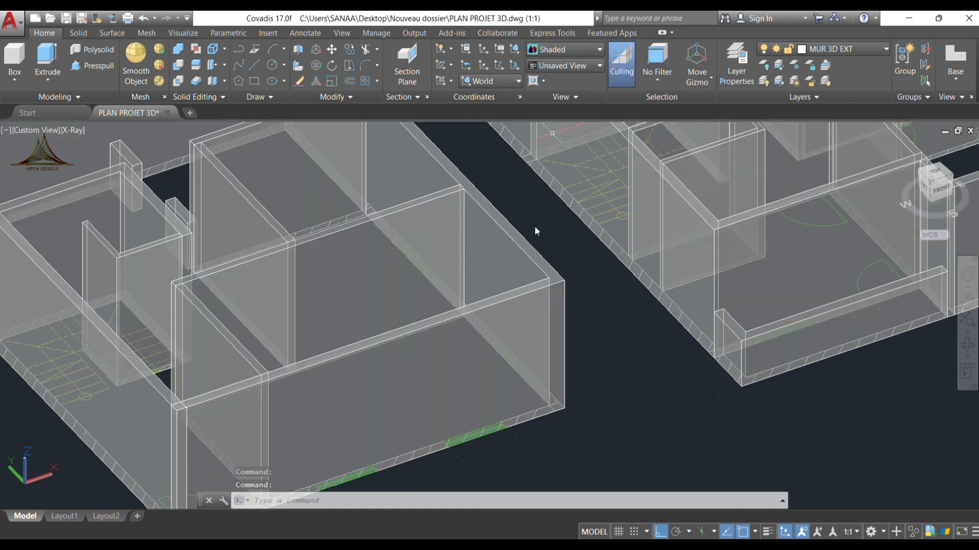
scroll(475, 264, "down", 2)
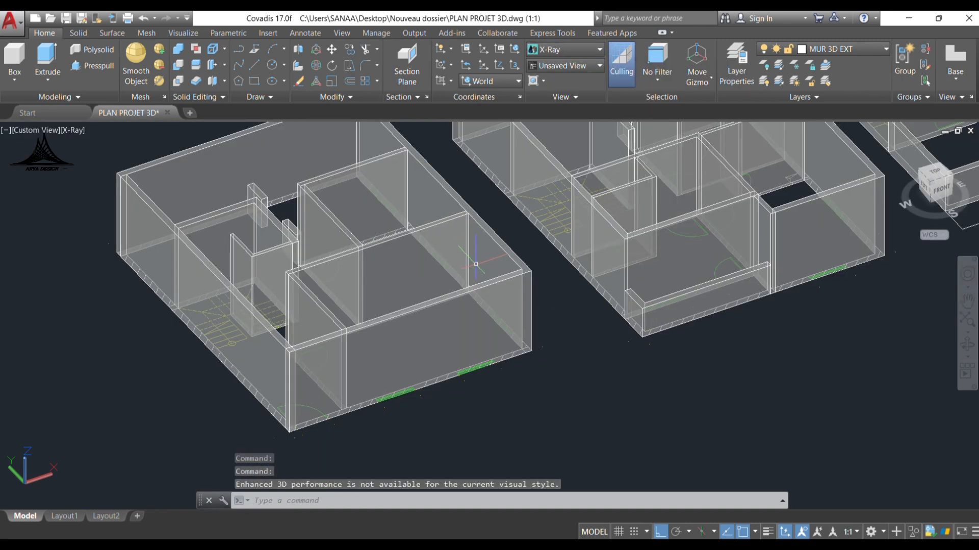
Step: Switch to the 2D Wireframe visual style and examine the wall edges around the first plan's rooms and staircase
left_click(595, 50)
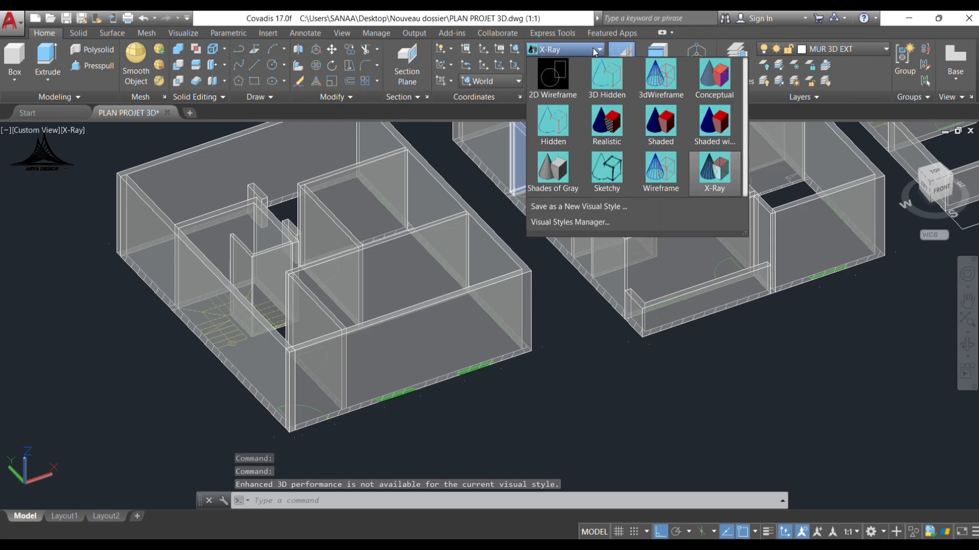
left_click(557, 81)
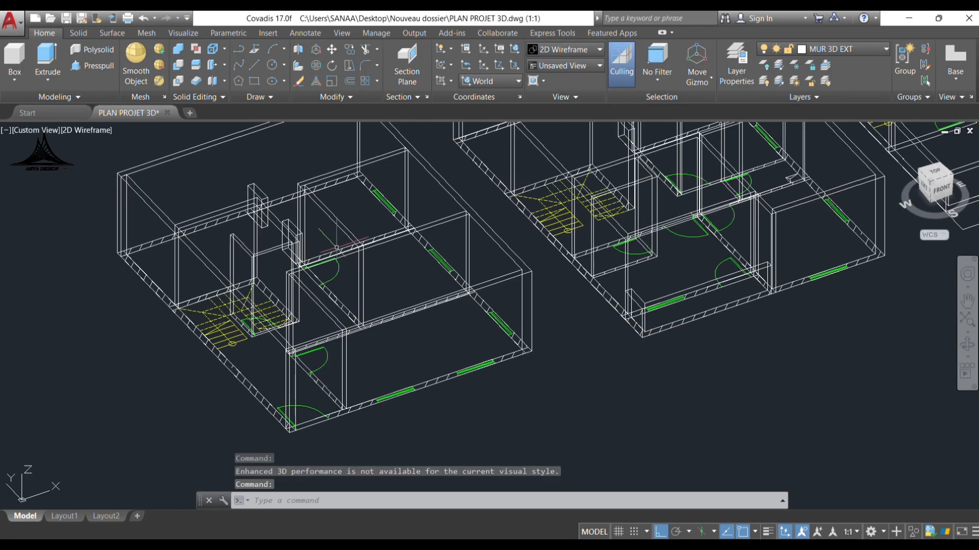
scroll(537, 310, "down", 2)
scroll(344, 208, "up", 3)
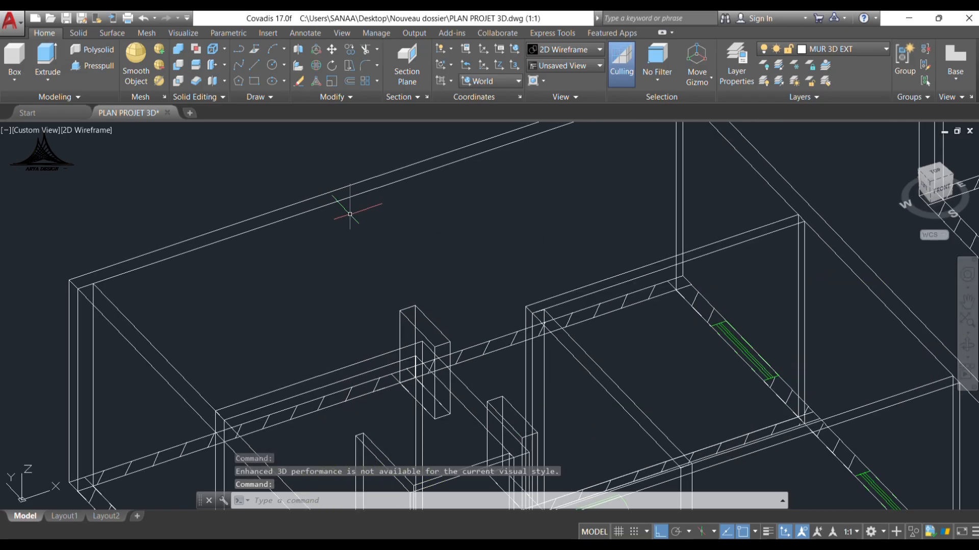
scroll(316, 188, "down", 2)
scroll(362, 327, "up", 2)
scroll(375, 267, "up", 2)
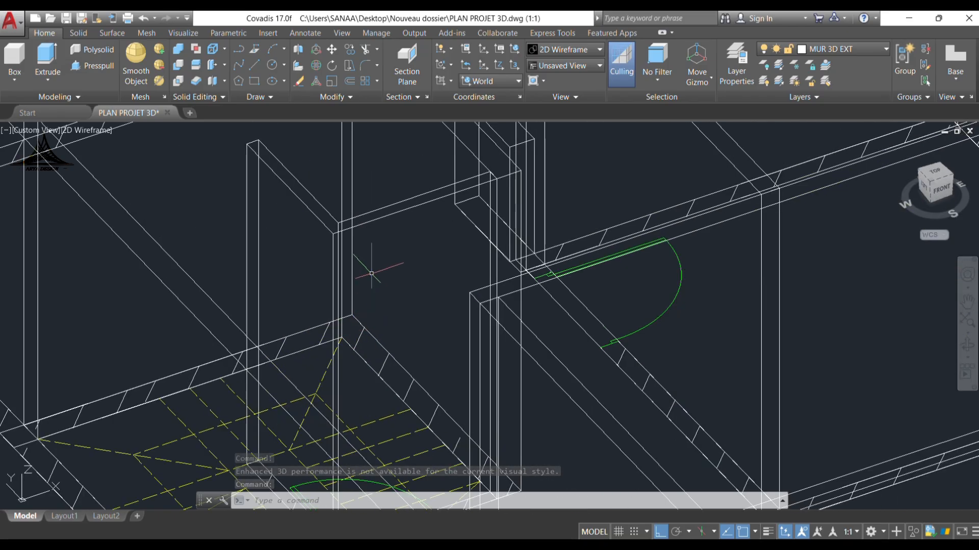
scroll(336, 289, "down", 2)
scroll(342, 292, "down", 2)
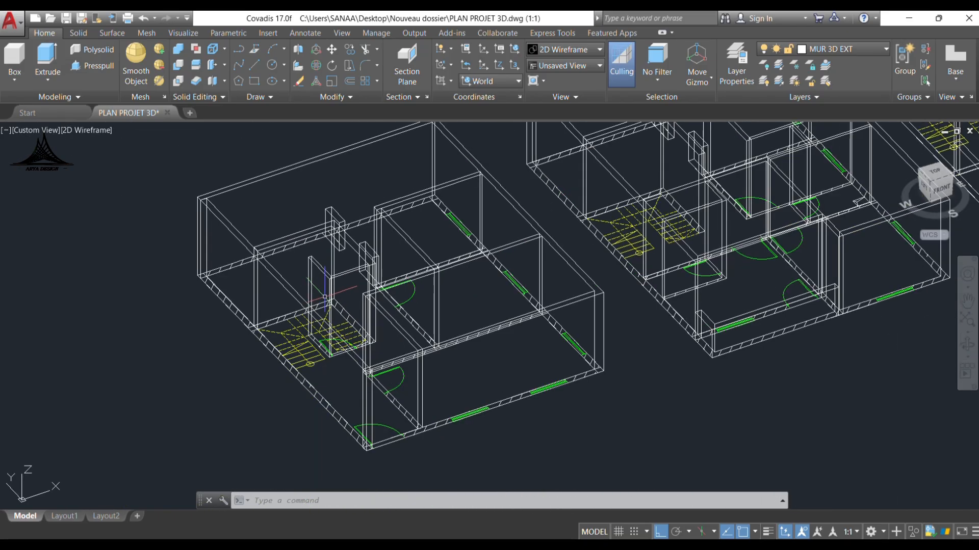
scroll(471, 293, "down", 2)
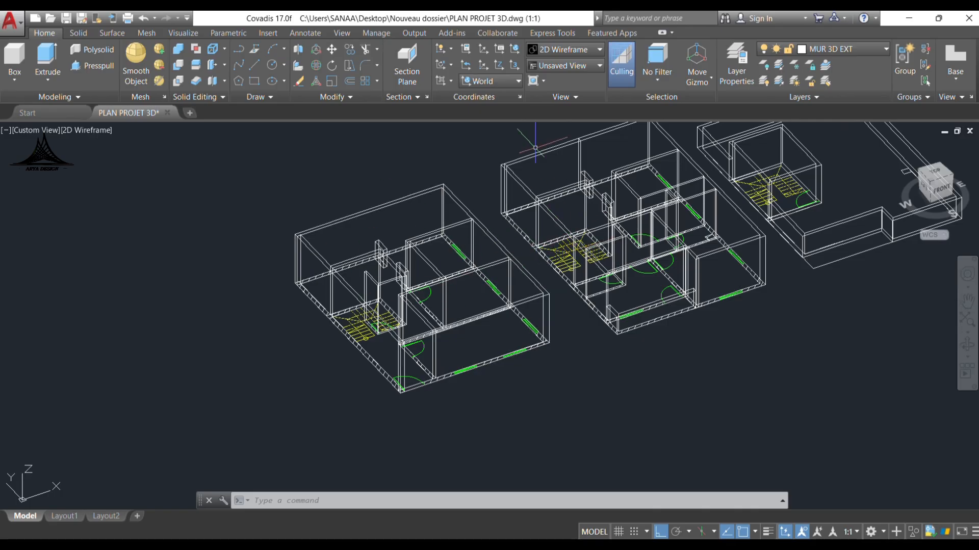
Step: Set the visual style back to X-Ray and inspect the second plan's walls
left_click(597, 51)
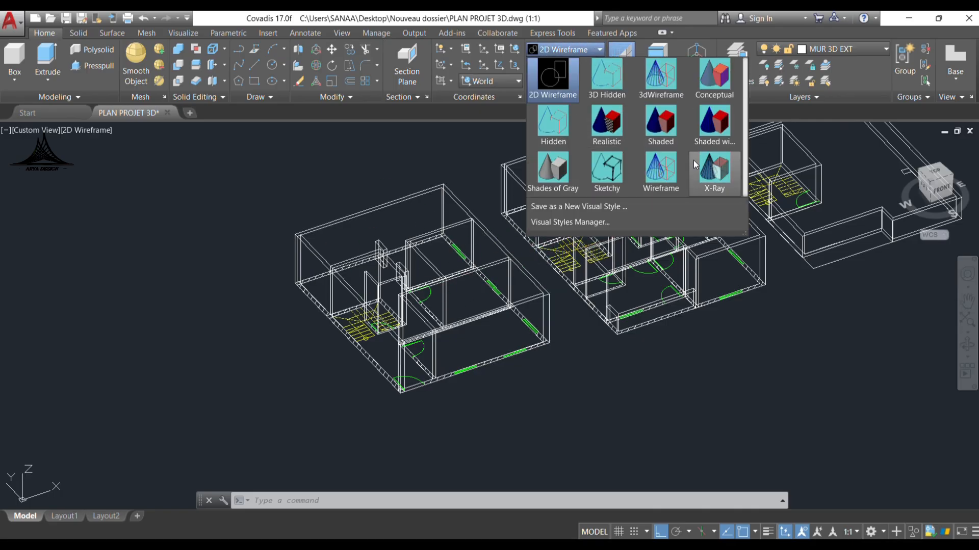
left_click(712, 172)
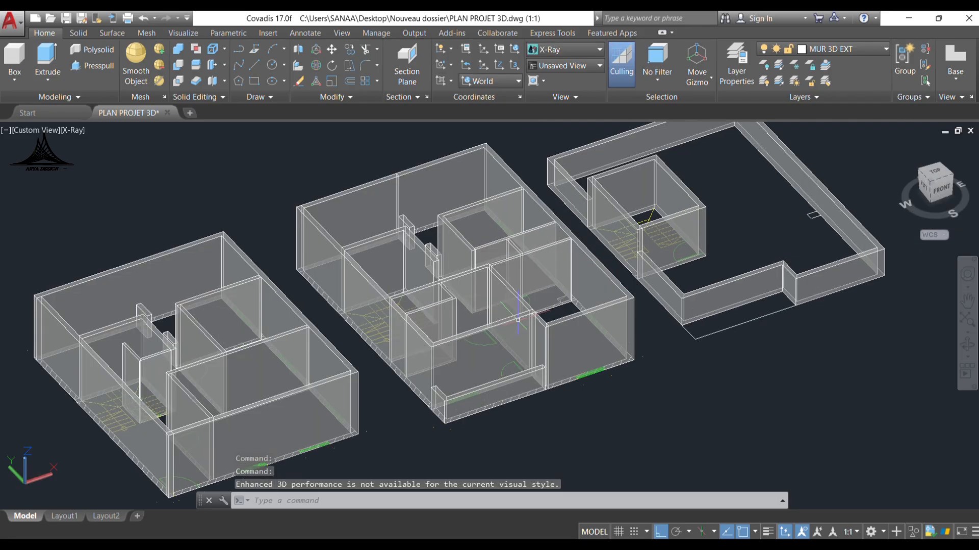
mouse_move(513, 325)
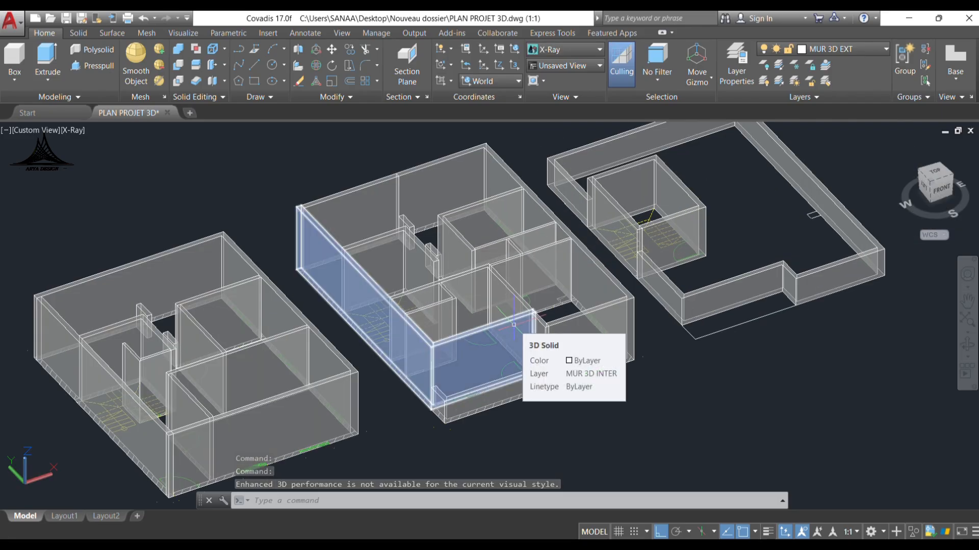